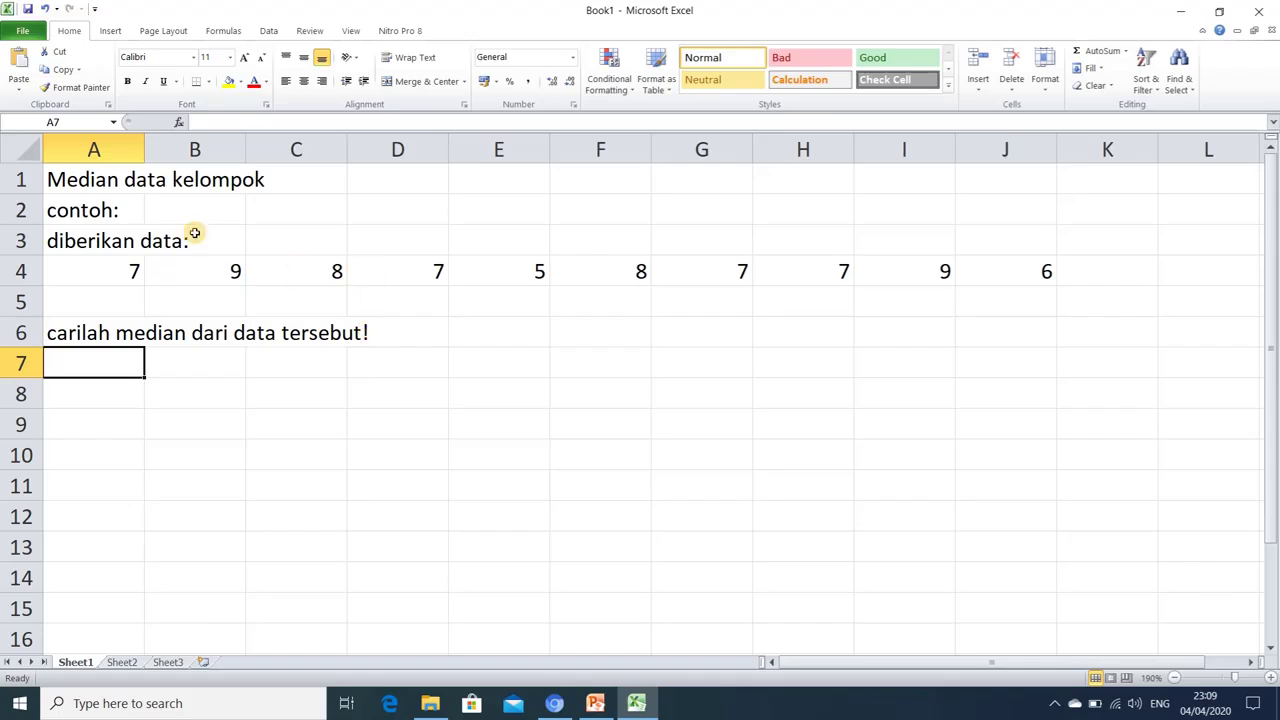
Enter the label "Jawab:" in cell A7
type("j")
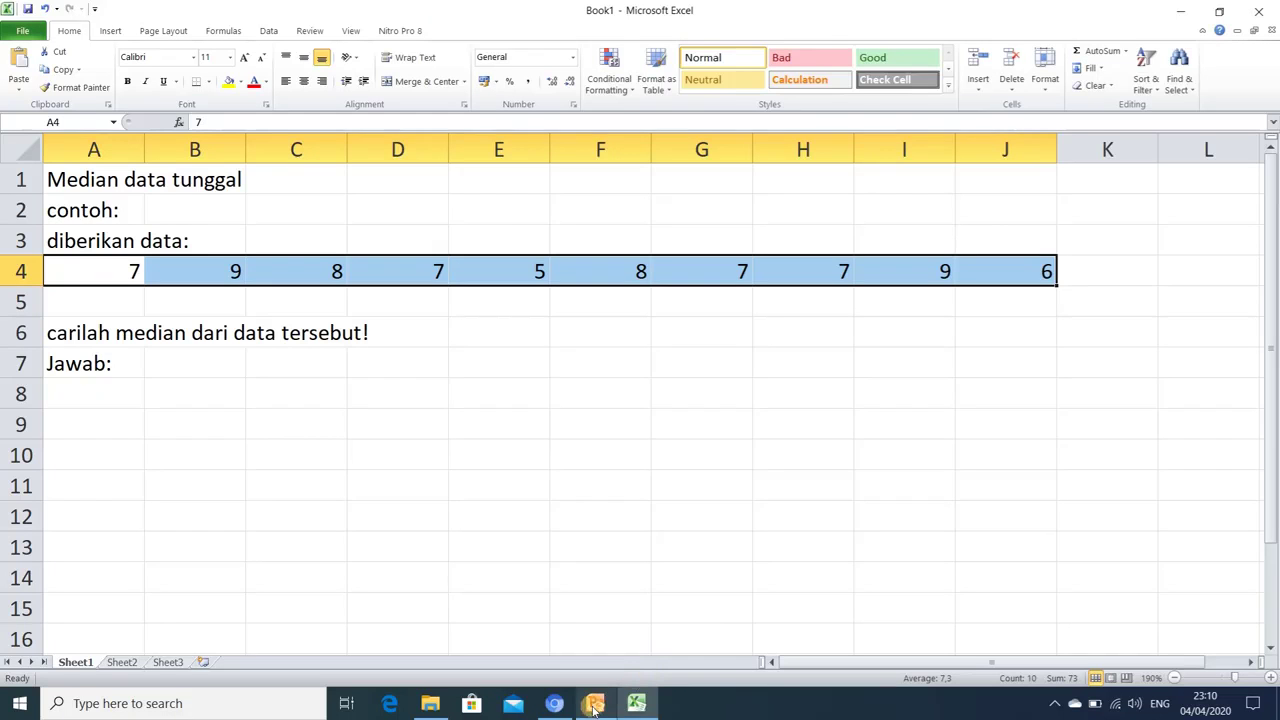
Switch to PowerPoint, read the median definition on slide 38 in full-screen view, and return to the Excel workbook
left_click(595, 703)
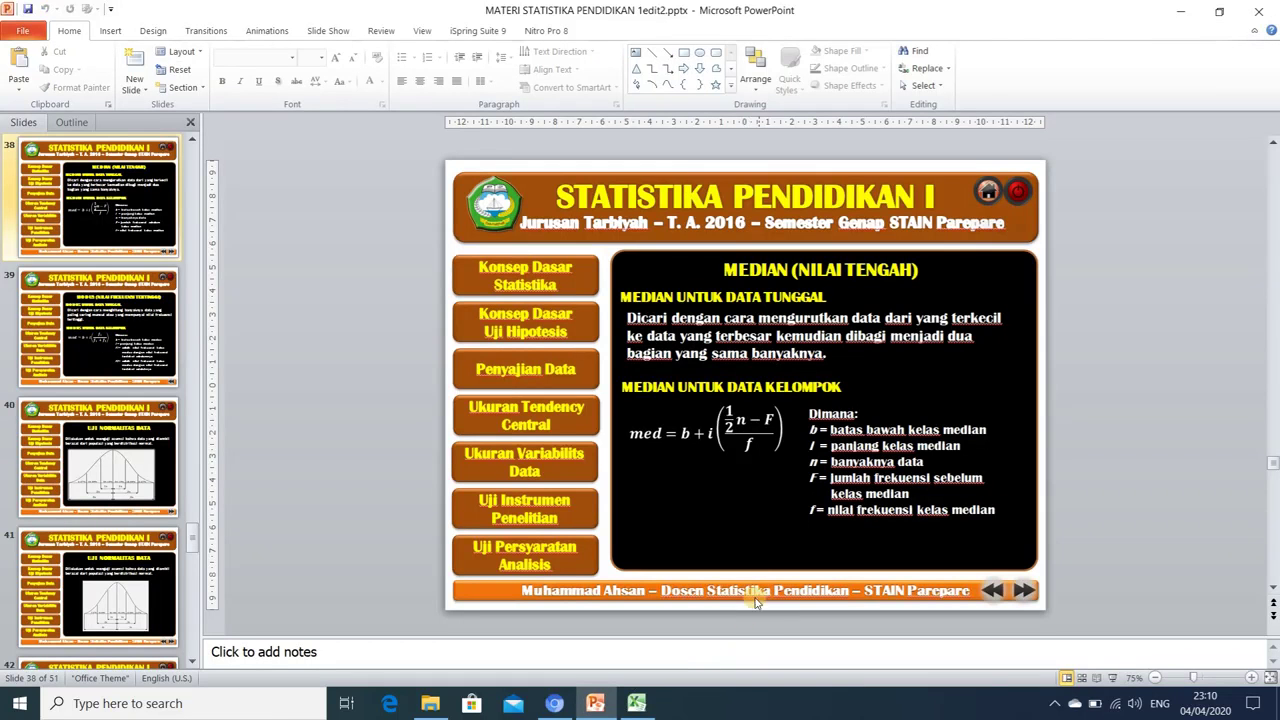
left_click(1112, 679)
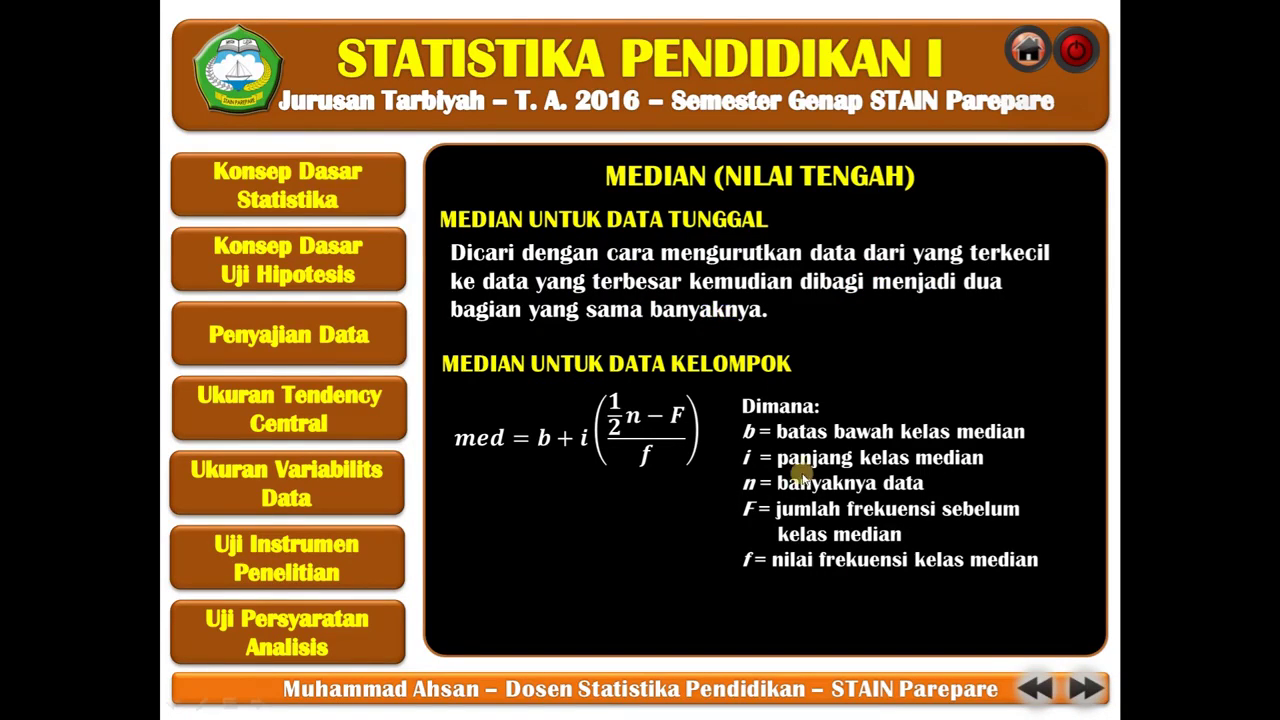
left_click(1076, 58)
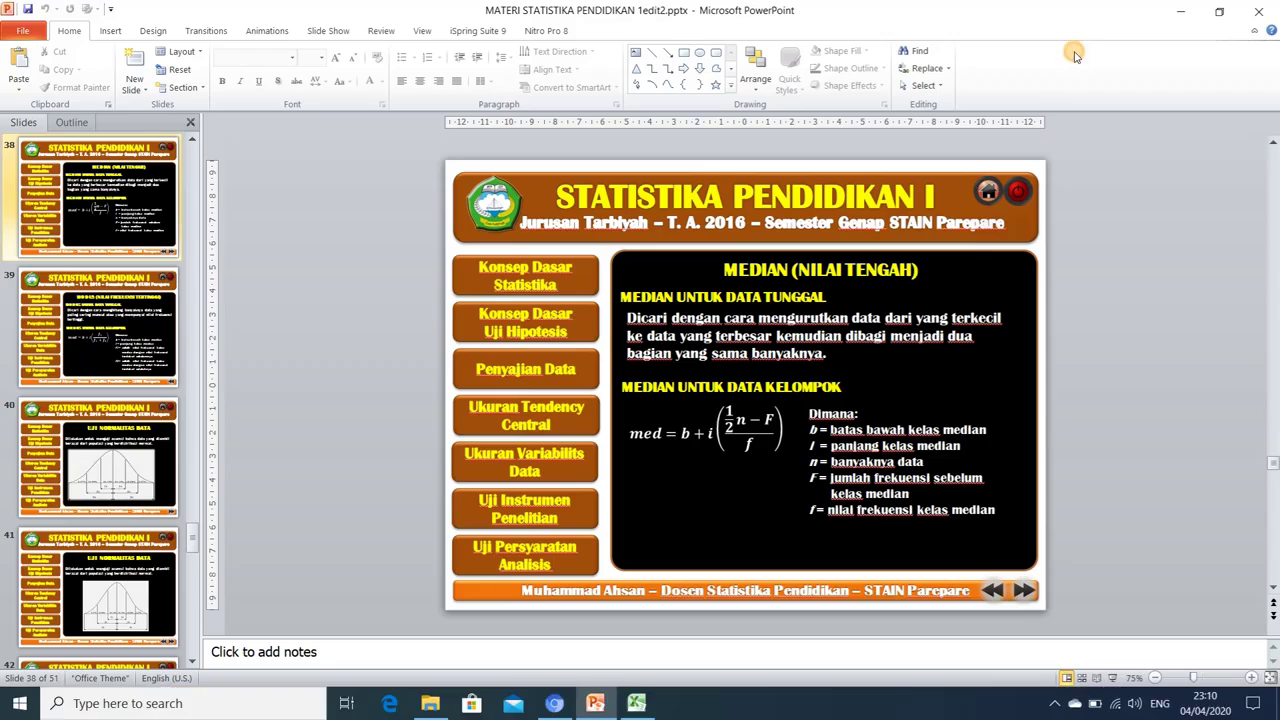
left_click(637, 704)
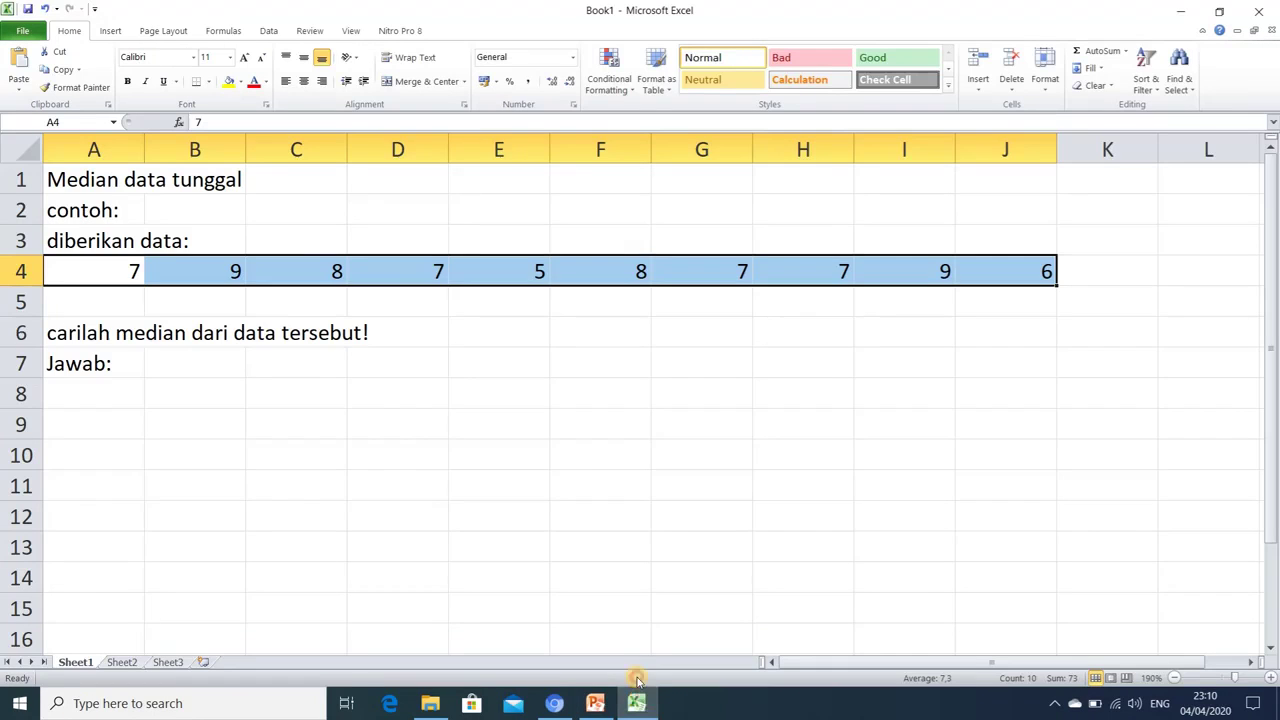
Enter the text "diurutkan dari data terkecil ke terbesar" in cell A8
left_click(396, 272)
left_click(515, 270)
left_click(135, 396)
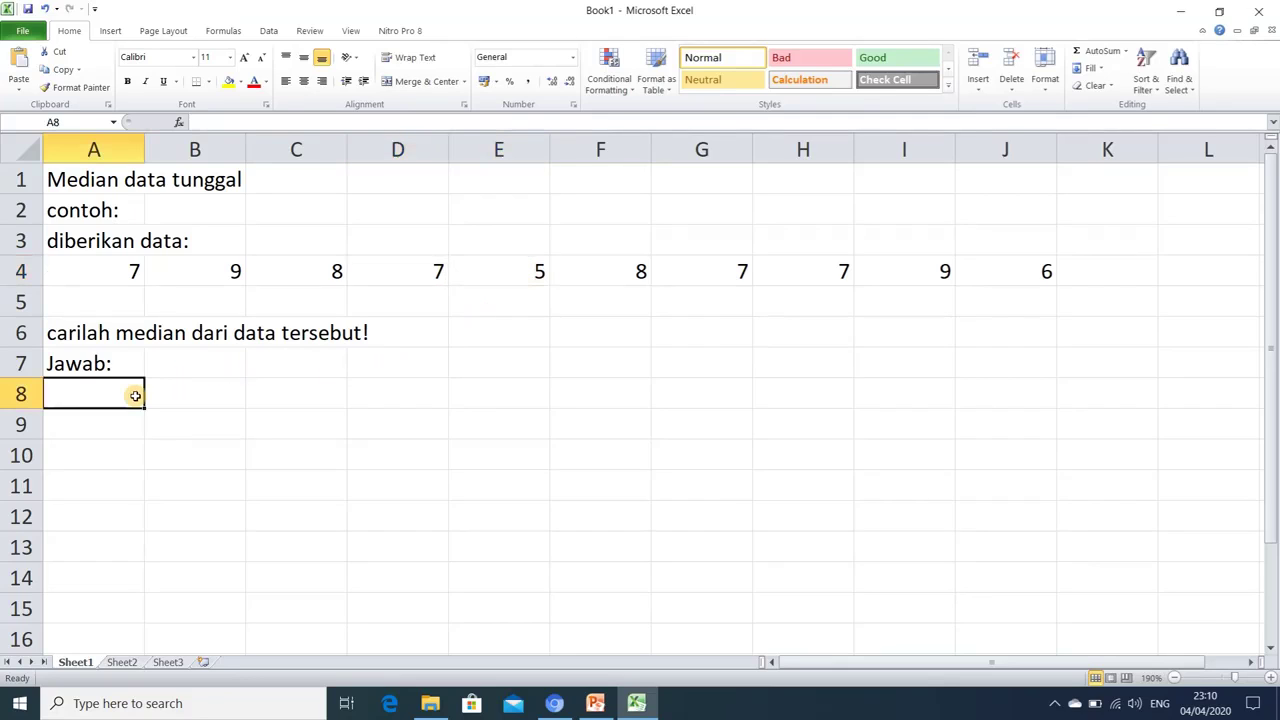
type("diurutkan dari")
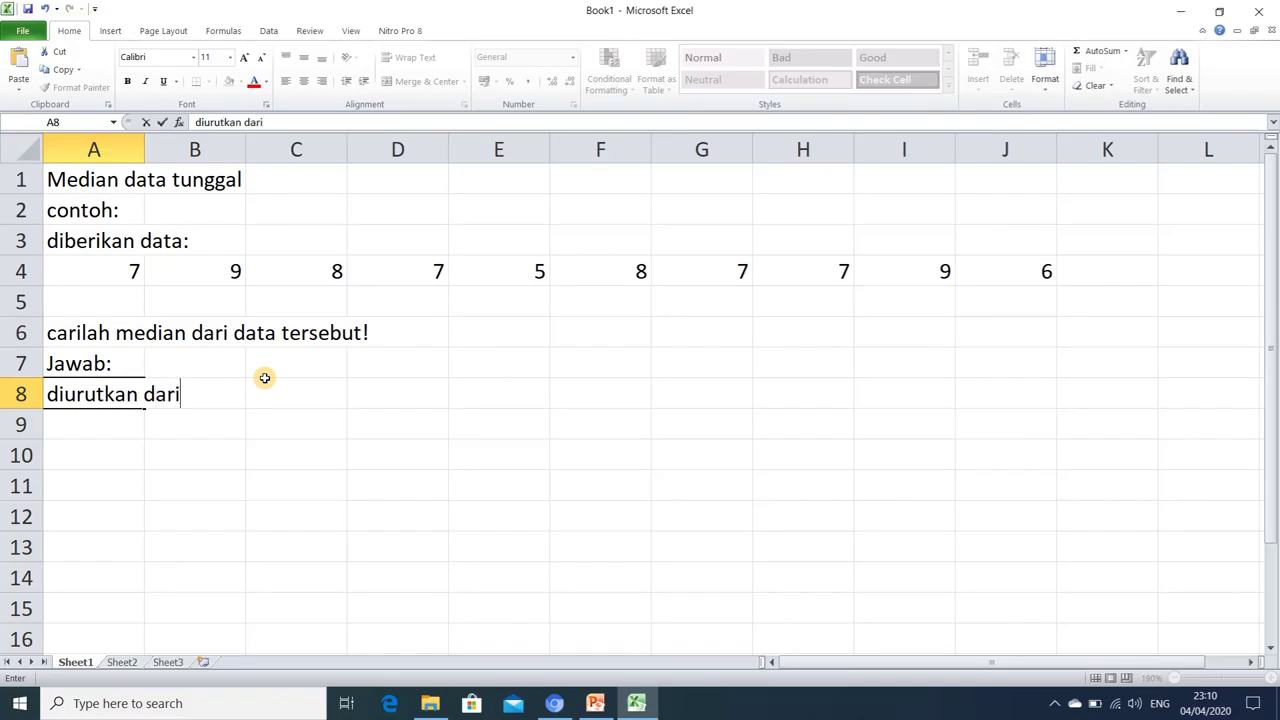
type(" data terkecil ke terbes")
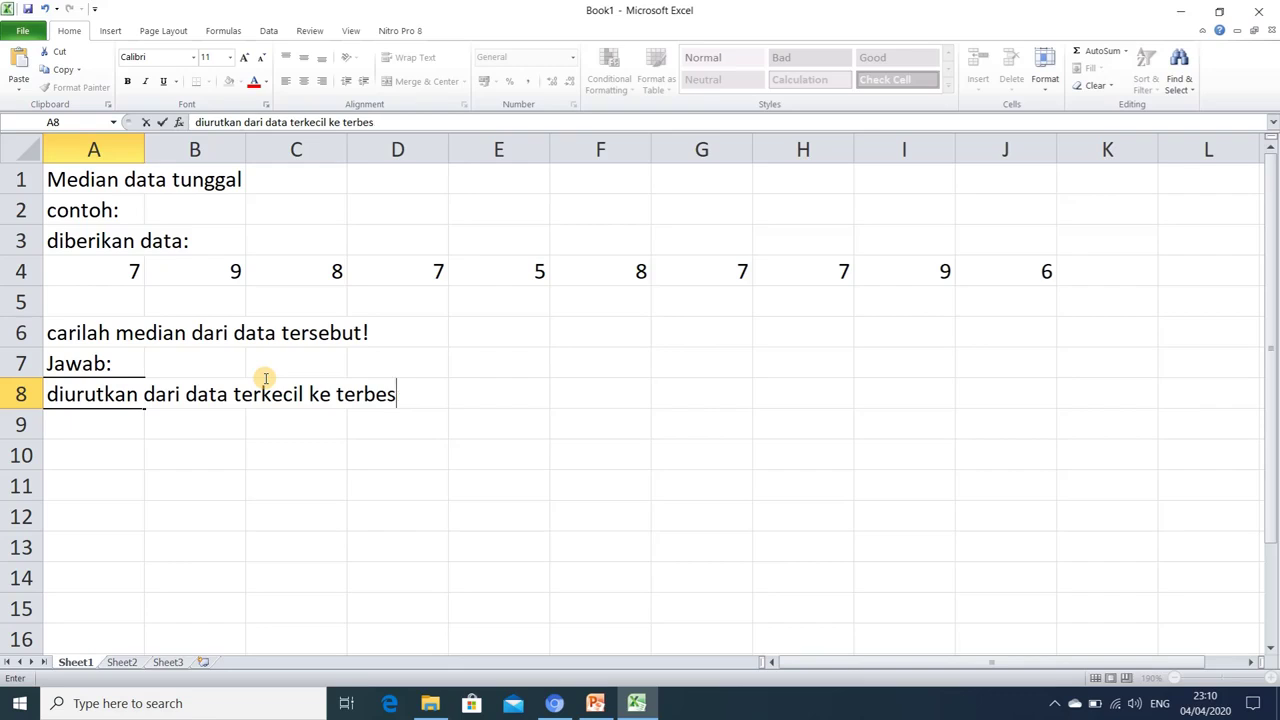
key("Return")
Enter the data sorted in ascending order across A11:J11: 5, 6, 7, 7, 7, 7, 8, 8, 9, 9
key("Return")
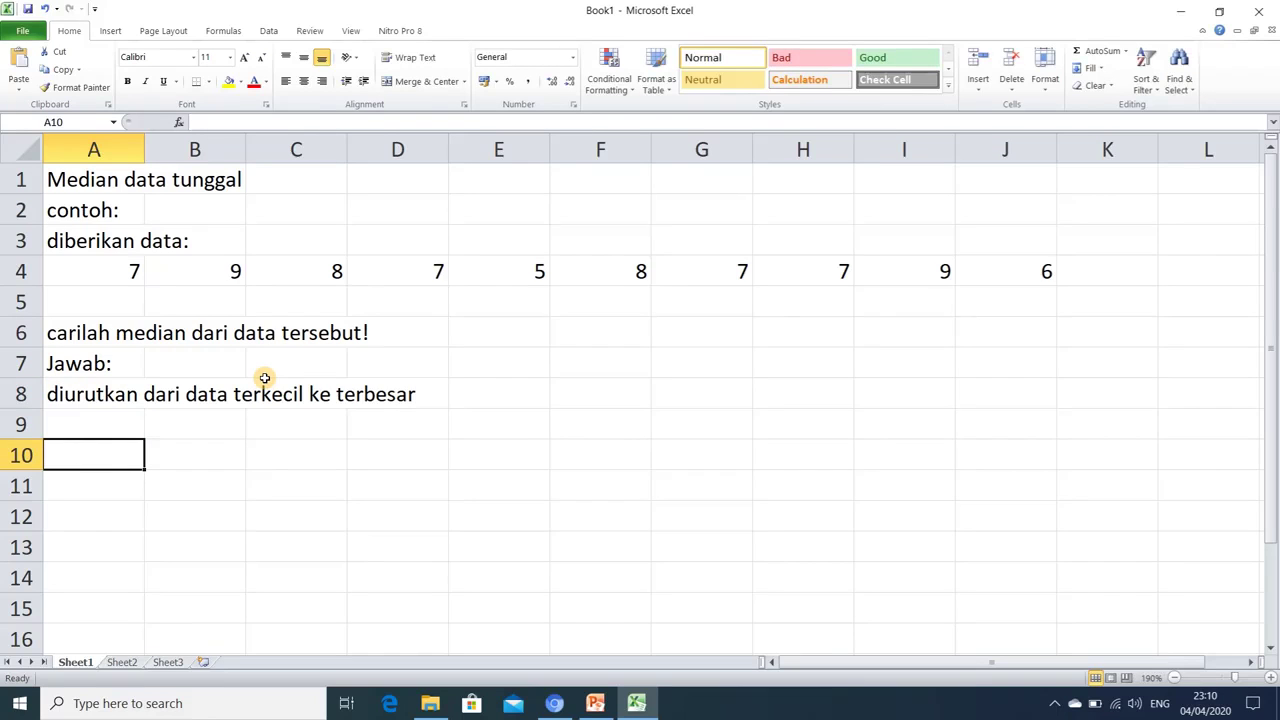
key("Return")
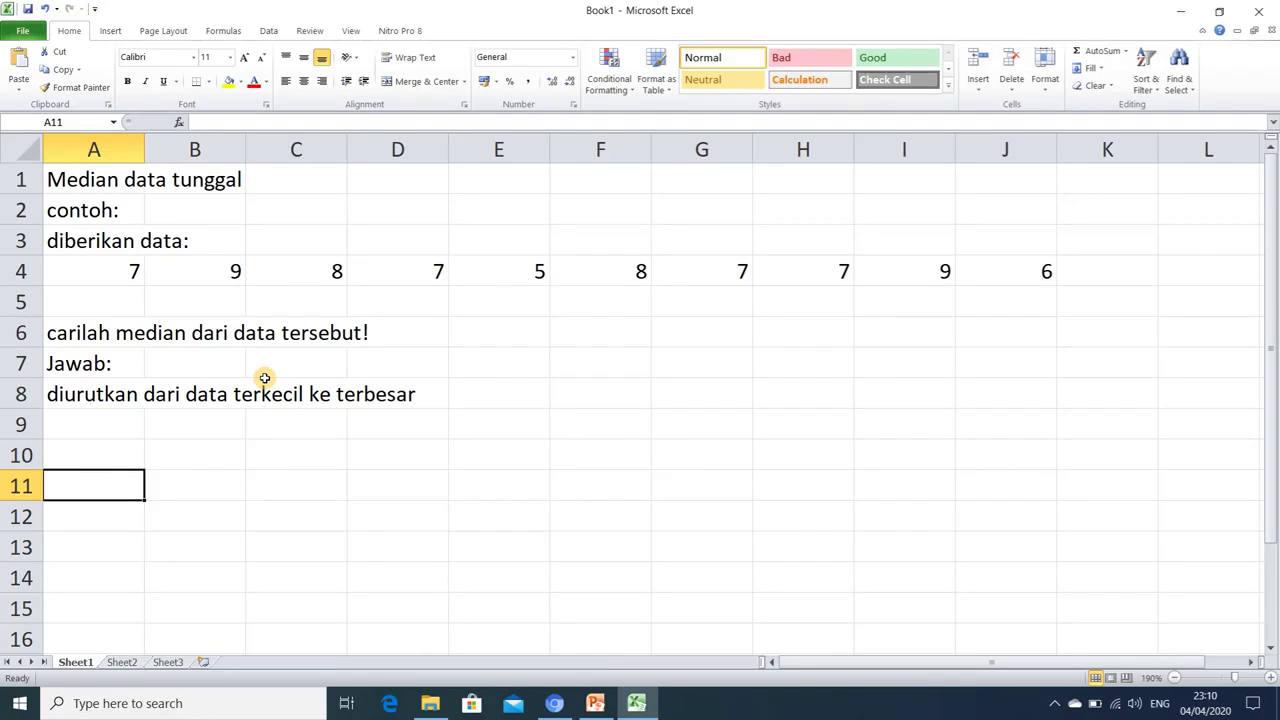
type("5")
key("Tab")
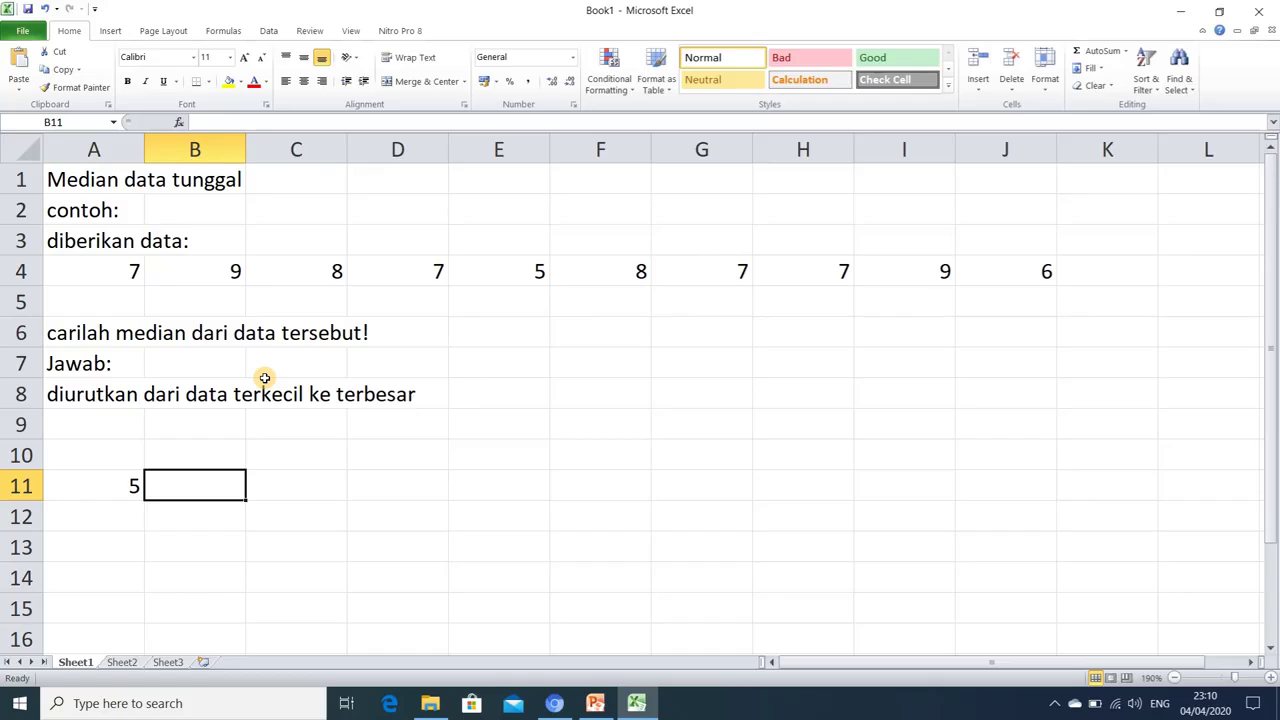
type("6")
key("Tab")
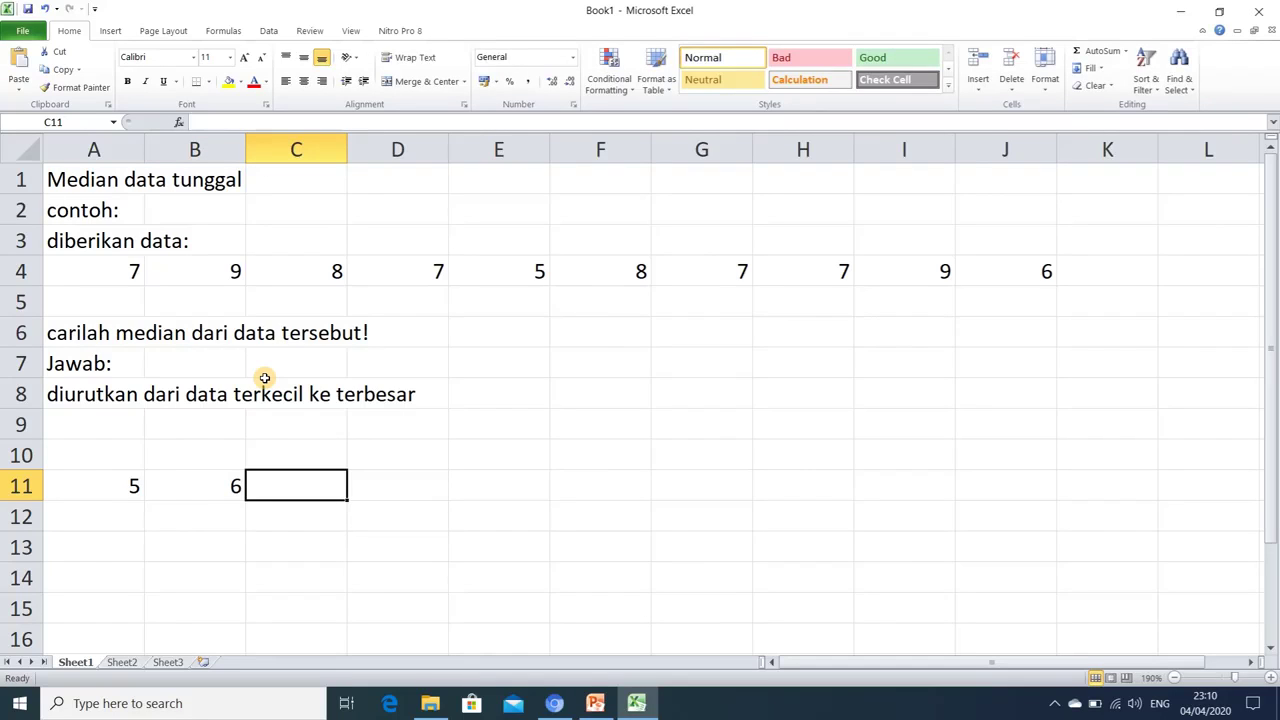
type("7")
key("Tab")
type("7")
key("Tab")
type("7")
key("Tab")
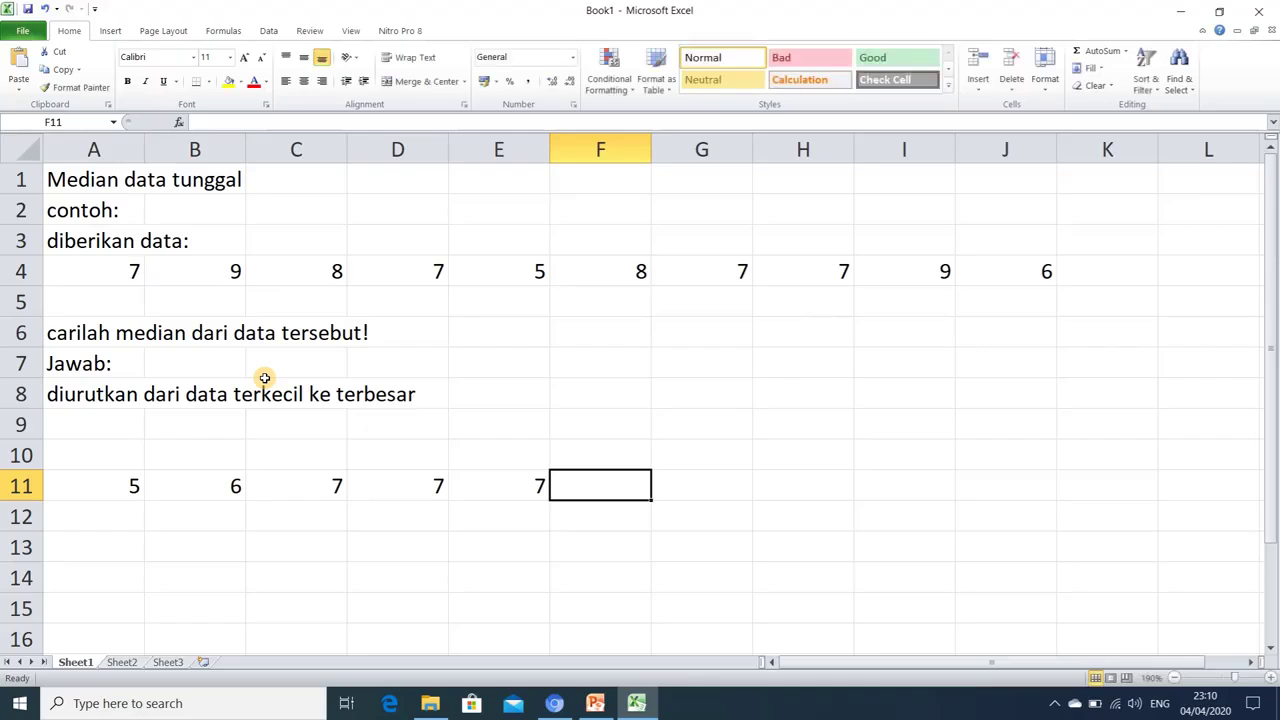
type("7")
key("Tab")
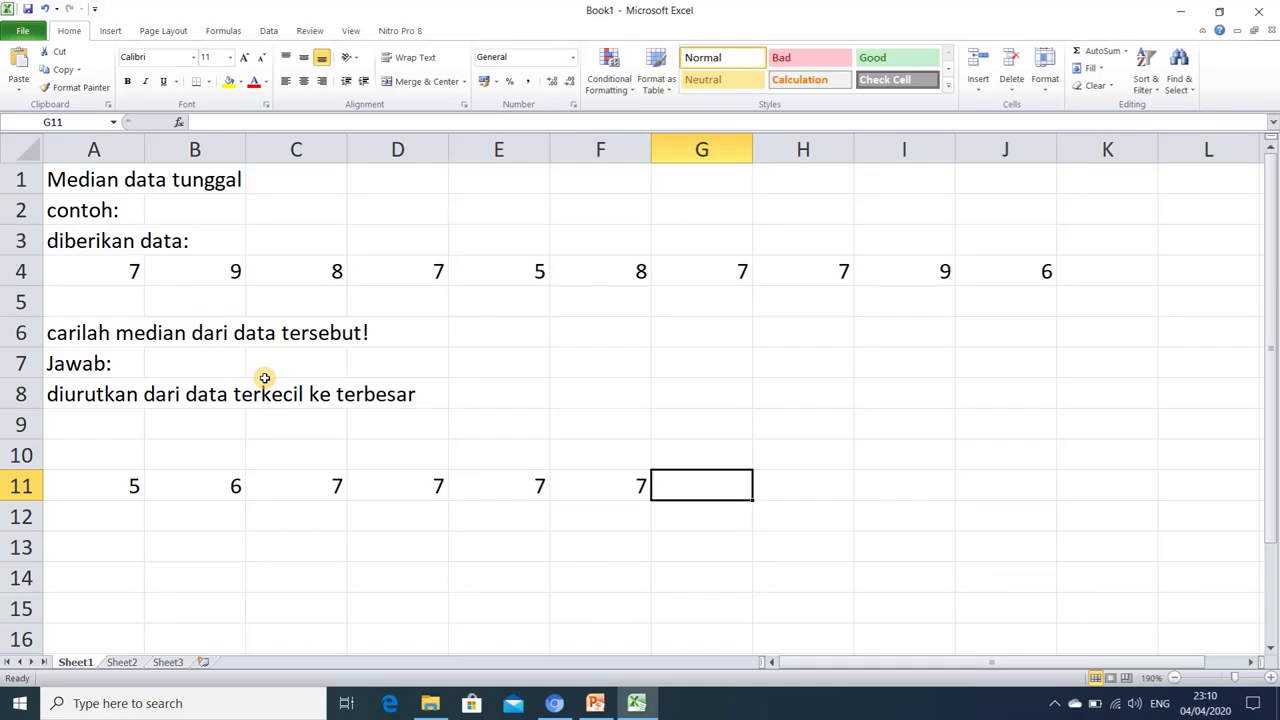
type("8")
key("Tab")
type("8")
key("Tab")
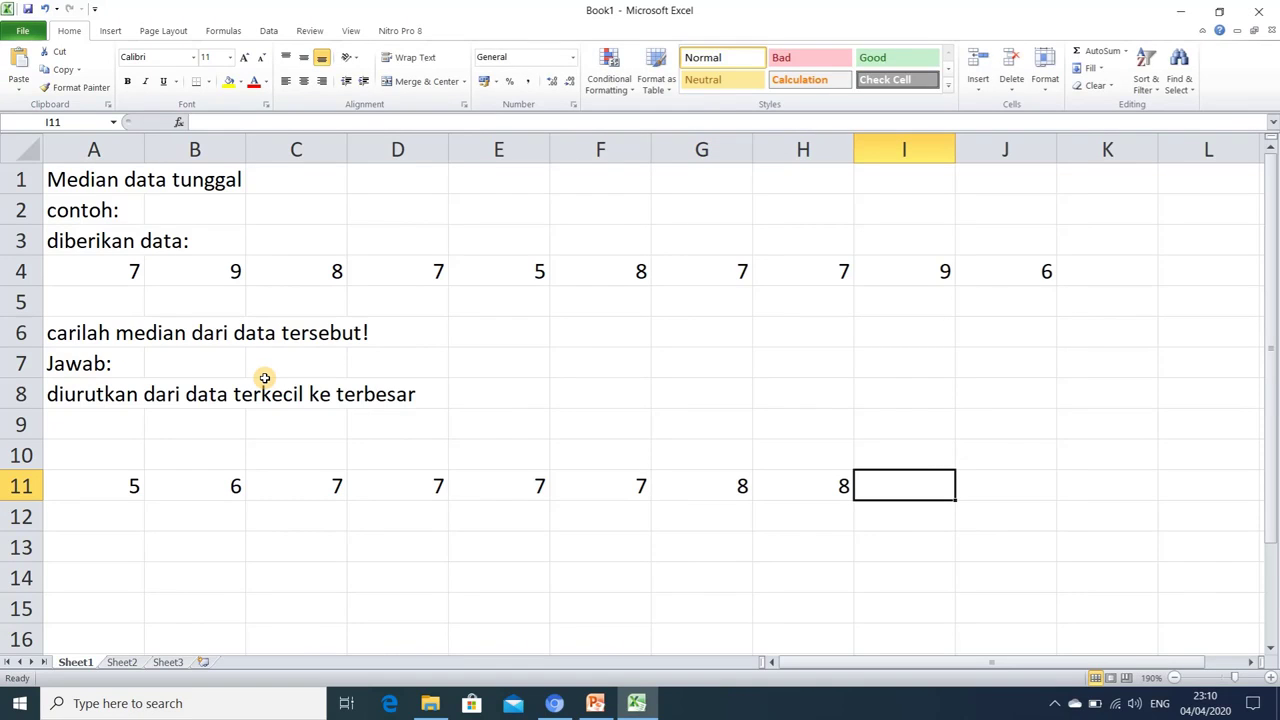
type("9")
key("Tab")
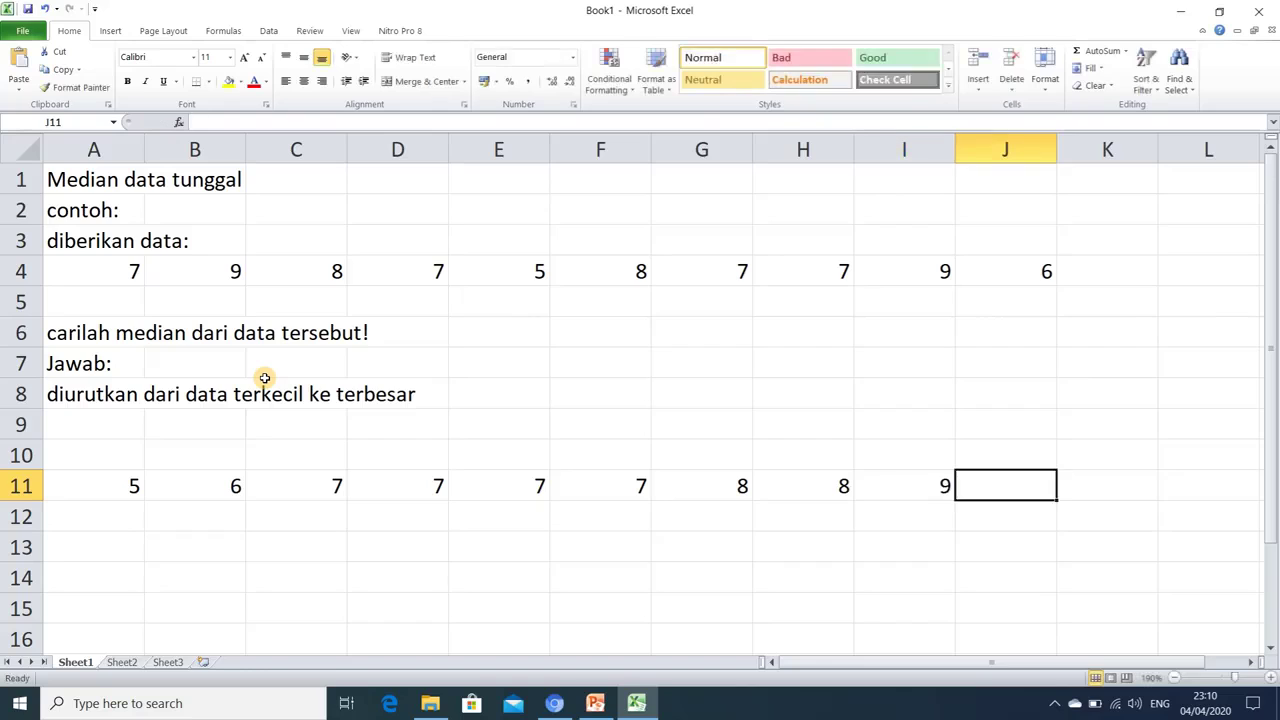
type("9")
key("Tab")
Start the position numbering above the sorted data by entering 1 in A10 and 2 in B10
key("Left")
key("Left")
key("Left")
key("Left")
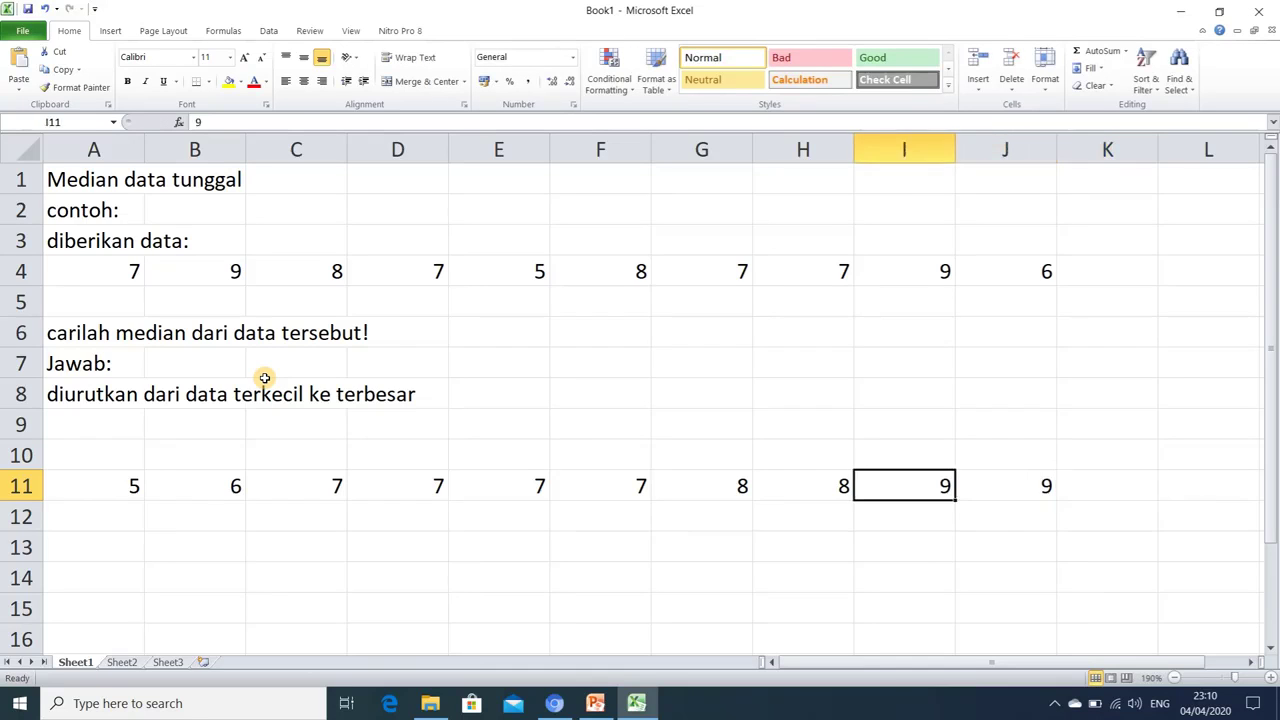
key("Left")
key("Left")
key("Left")
key("Left")
key("Left")
key("Left")
key("Up")
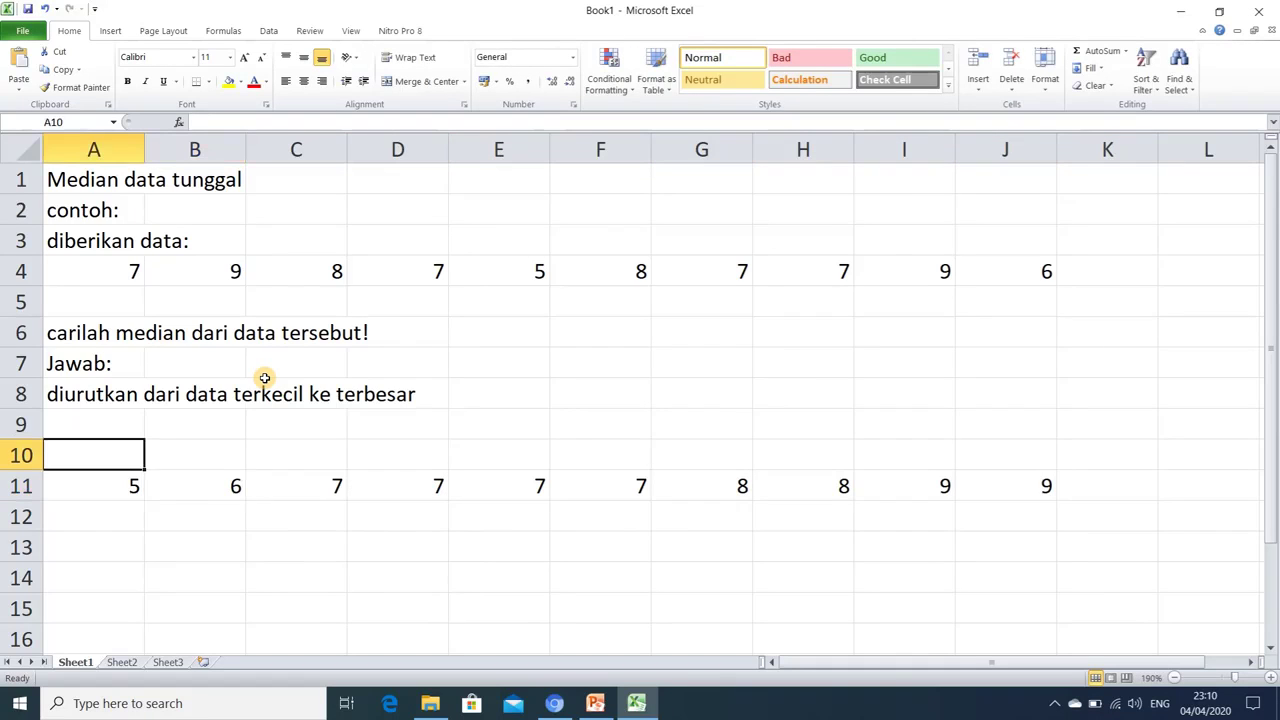
type("1")
key("Tab")
type("2")
key("Tab")
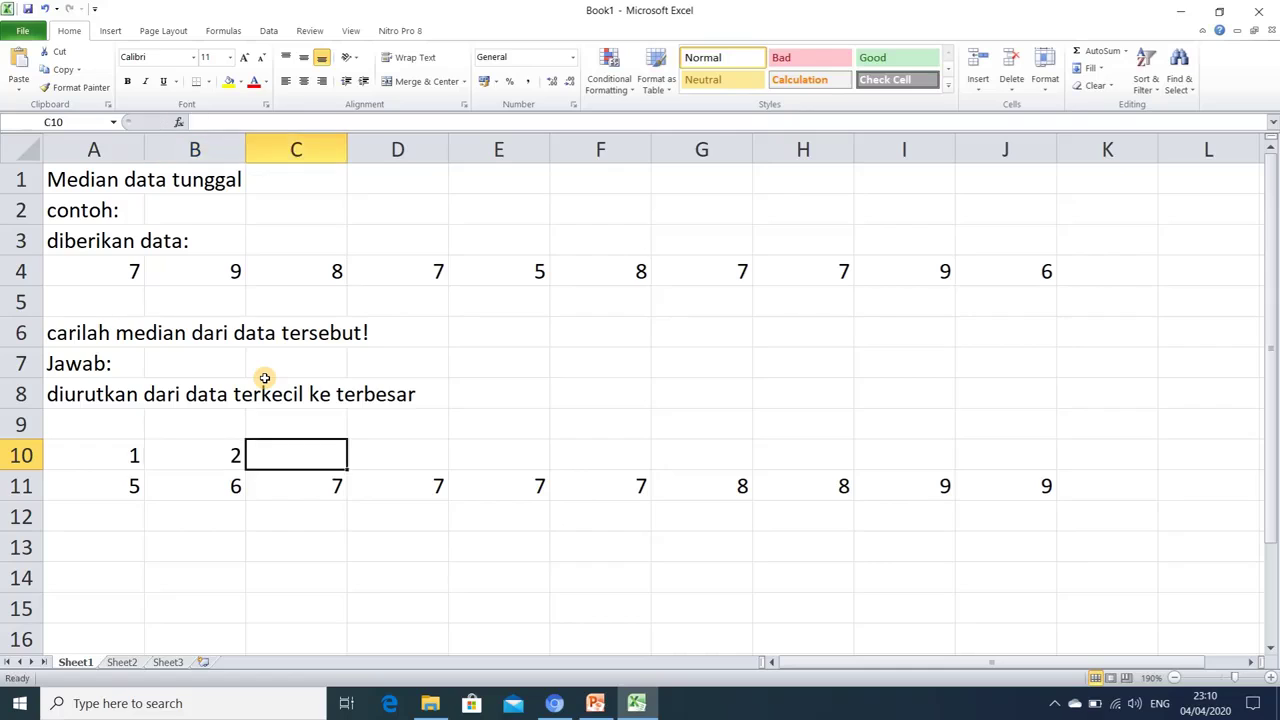
Extend the number series from A10:B10 across to J10 so that it runs up to 10
key("Left")
key("Left")
key("shift+Right")
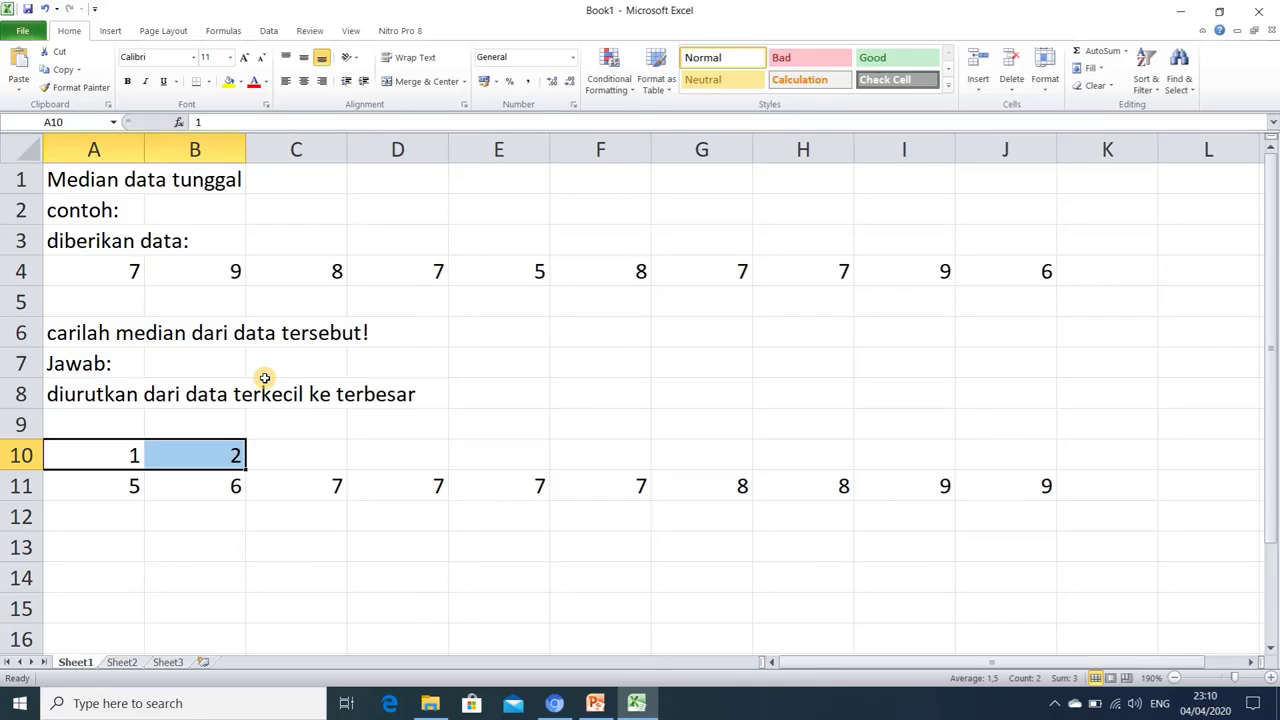
left_click_drag(246, 468, 1034, 482)
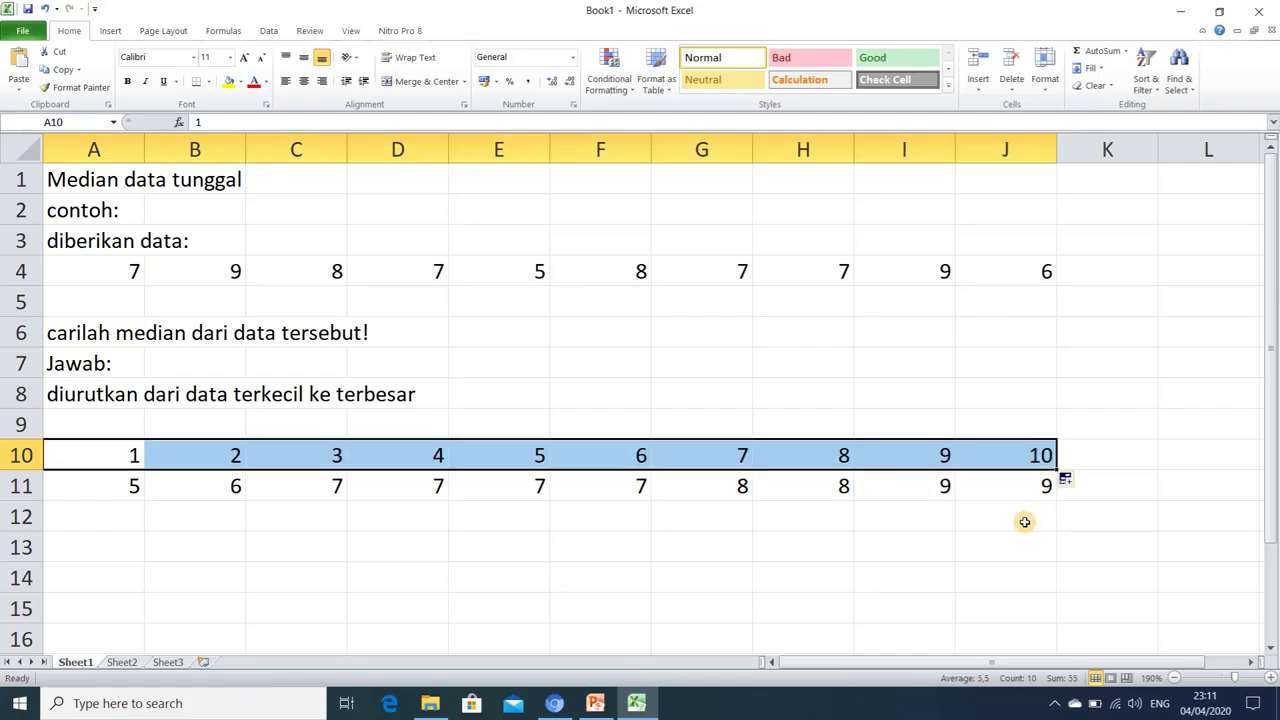
Highlight the sorted data in A11:J11 with a yellow fill
left_click(1023, 520)
left_click_drag(130, 488, 980, 486)
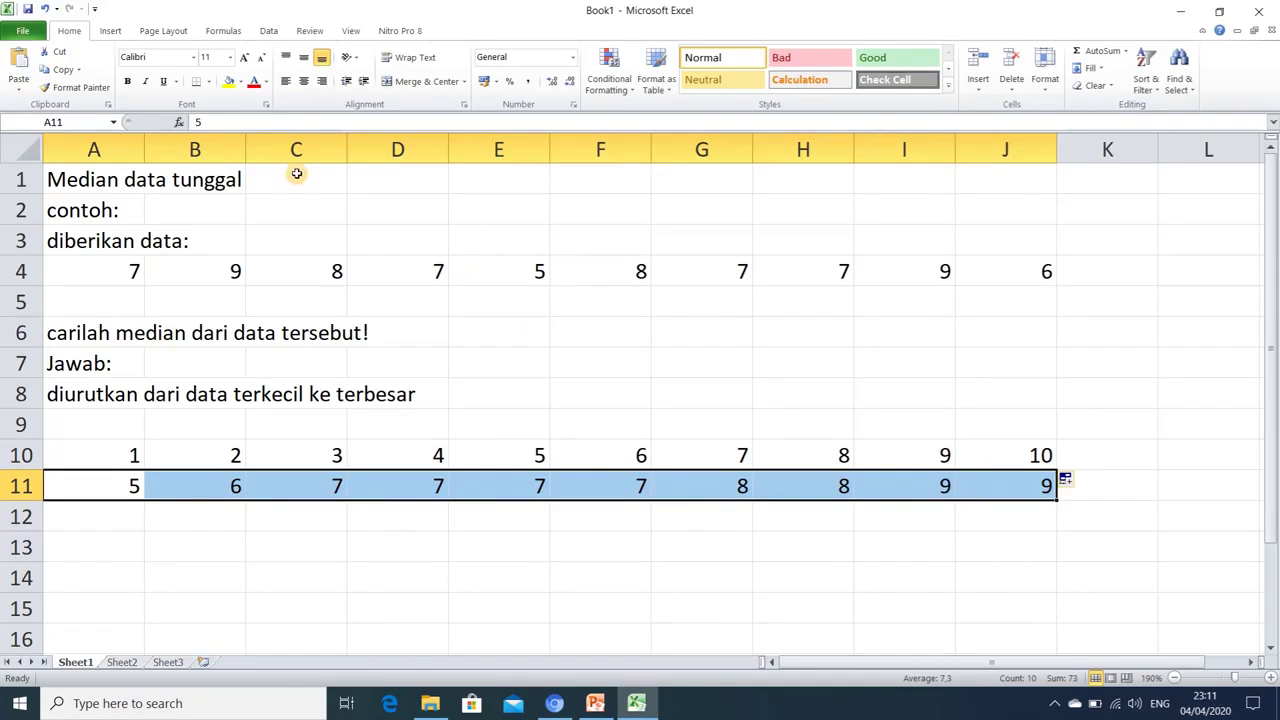
left_click(226, 86)
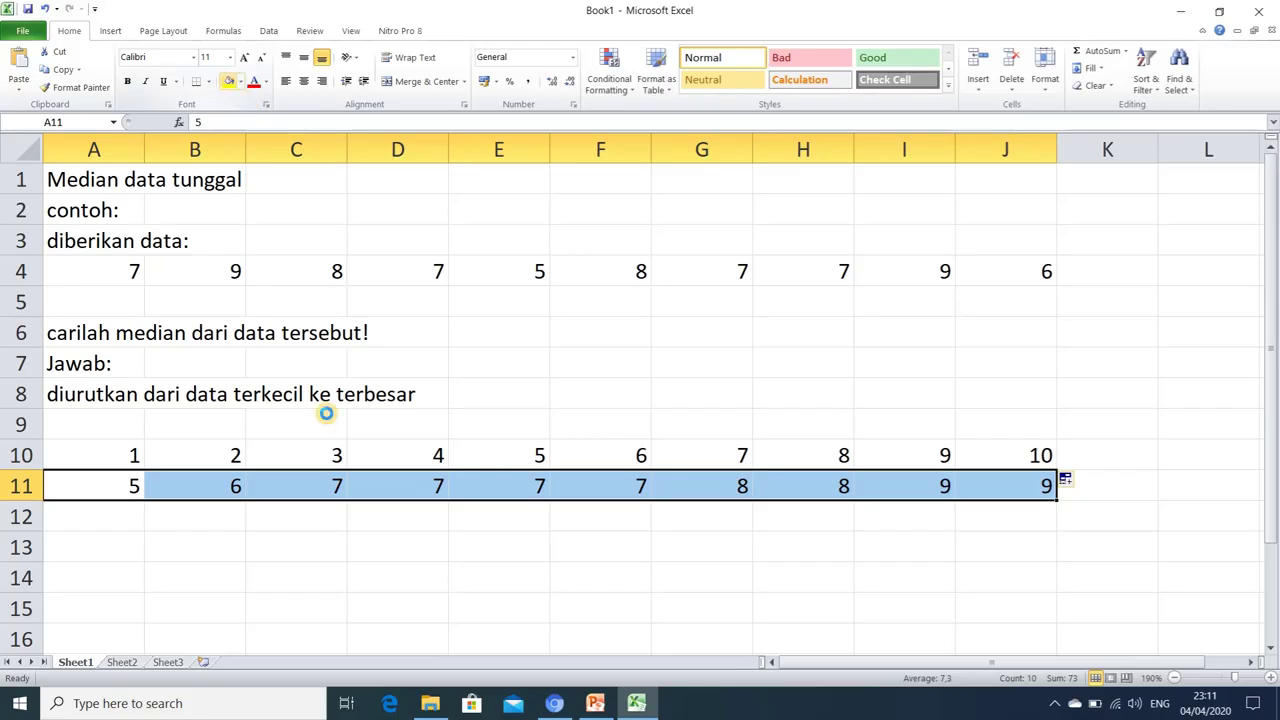
left_click(422, 577)
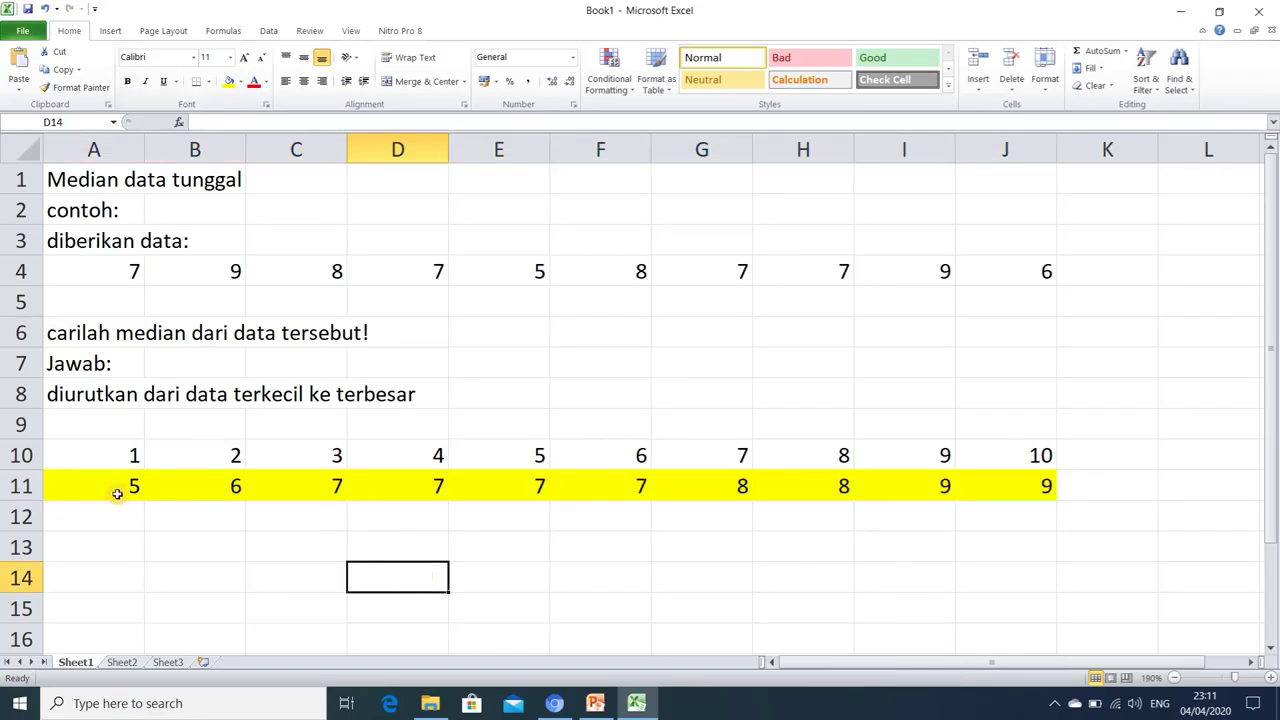
Remove the fill color from the sorted data in A11:J11
left_click_drag(107, 486, 984, 483)
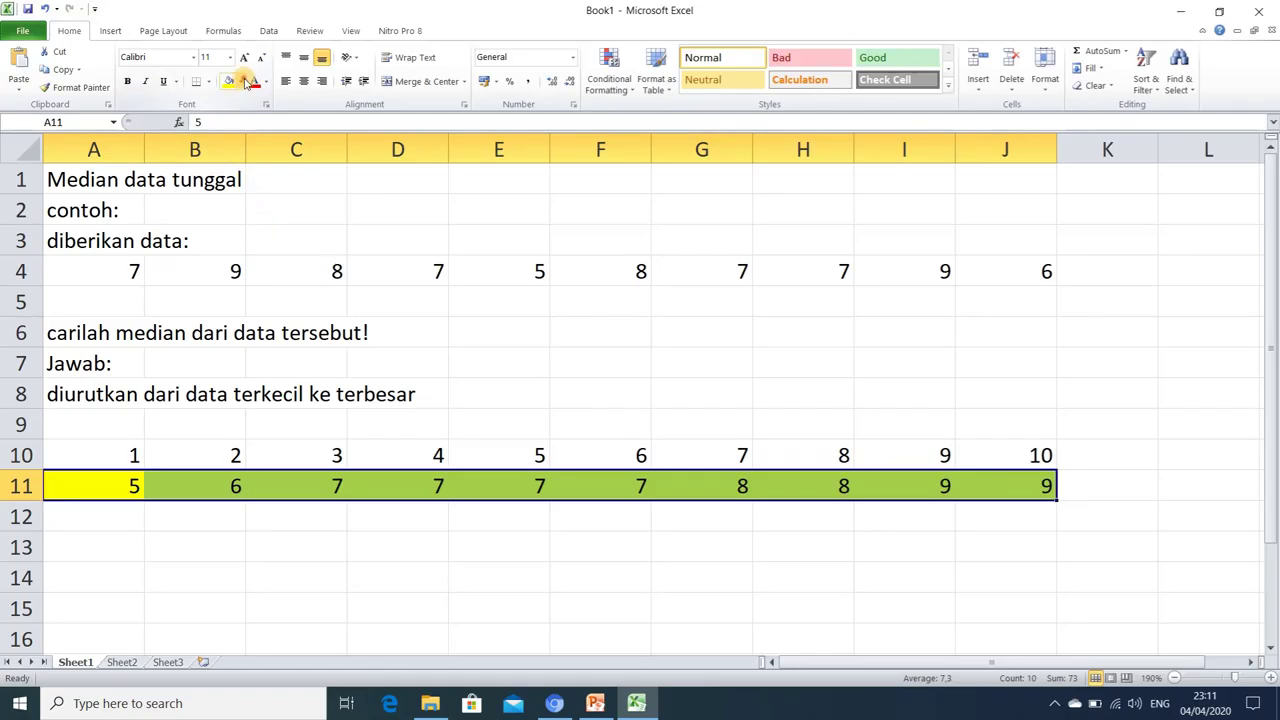
left_click(240, 83)
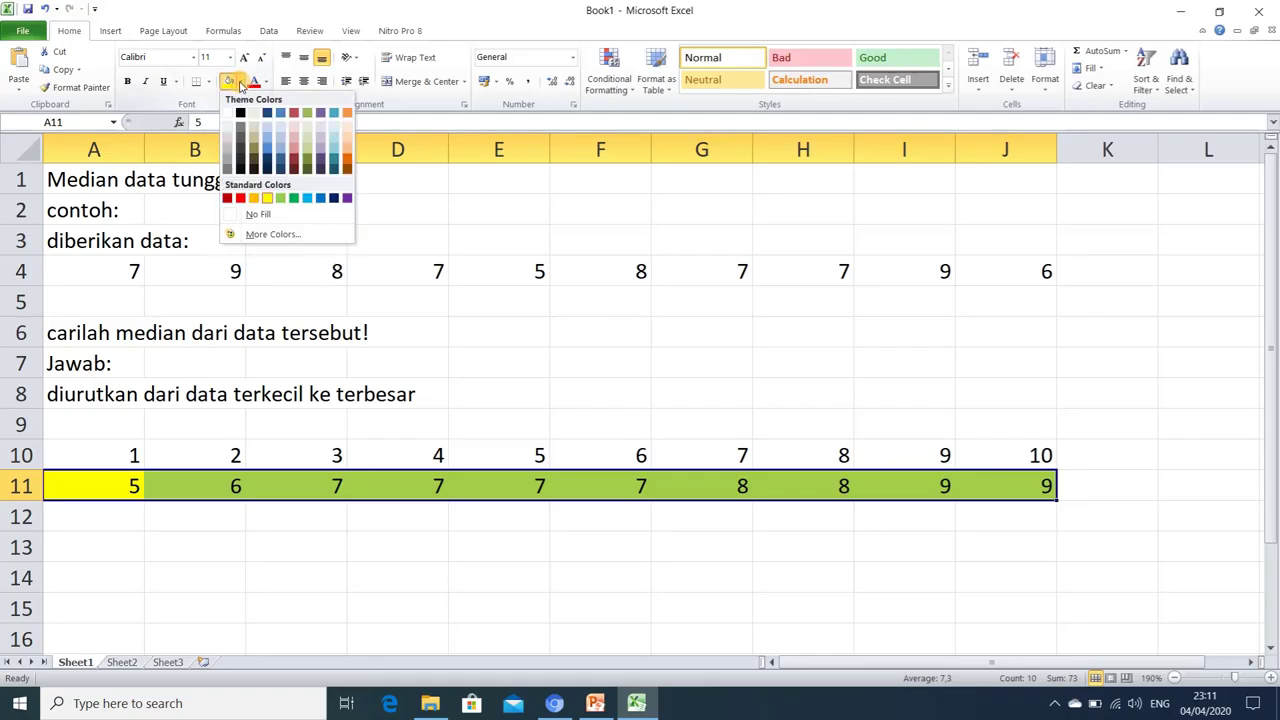
left_click(257, 214)
left_click(335, 560)
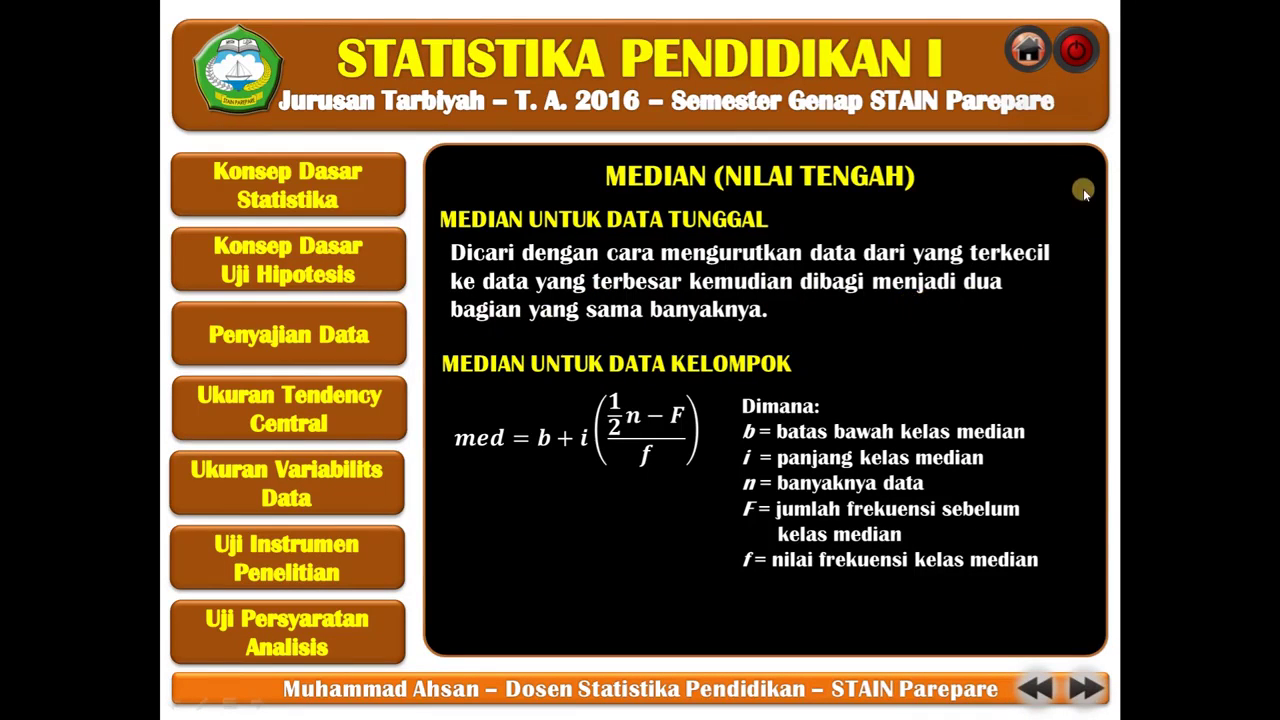
End the slide show, return to the Excel workbook and examine the two halves of the sorted data, A11:E11 and F11:J11
left_click(1076, 64)
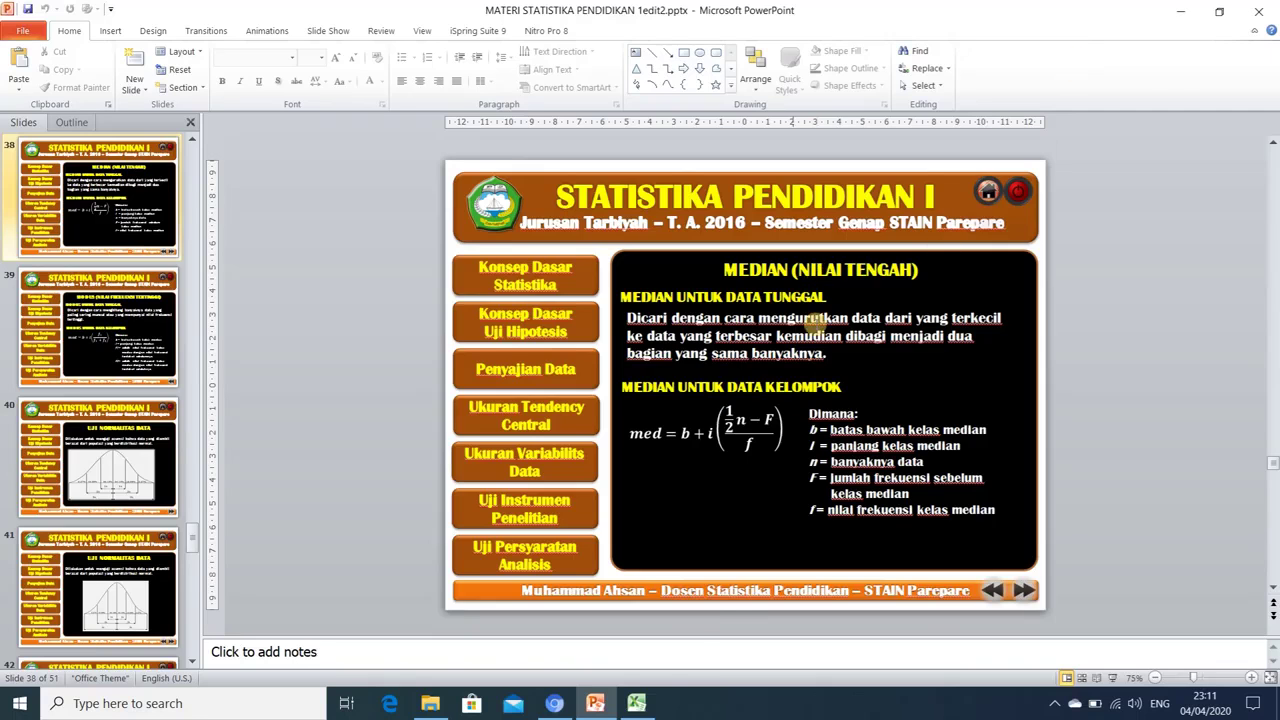
left_click(634, 707)
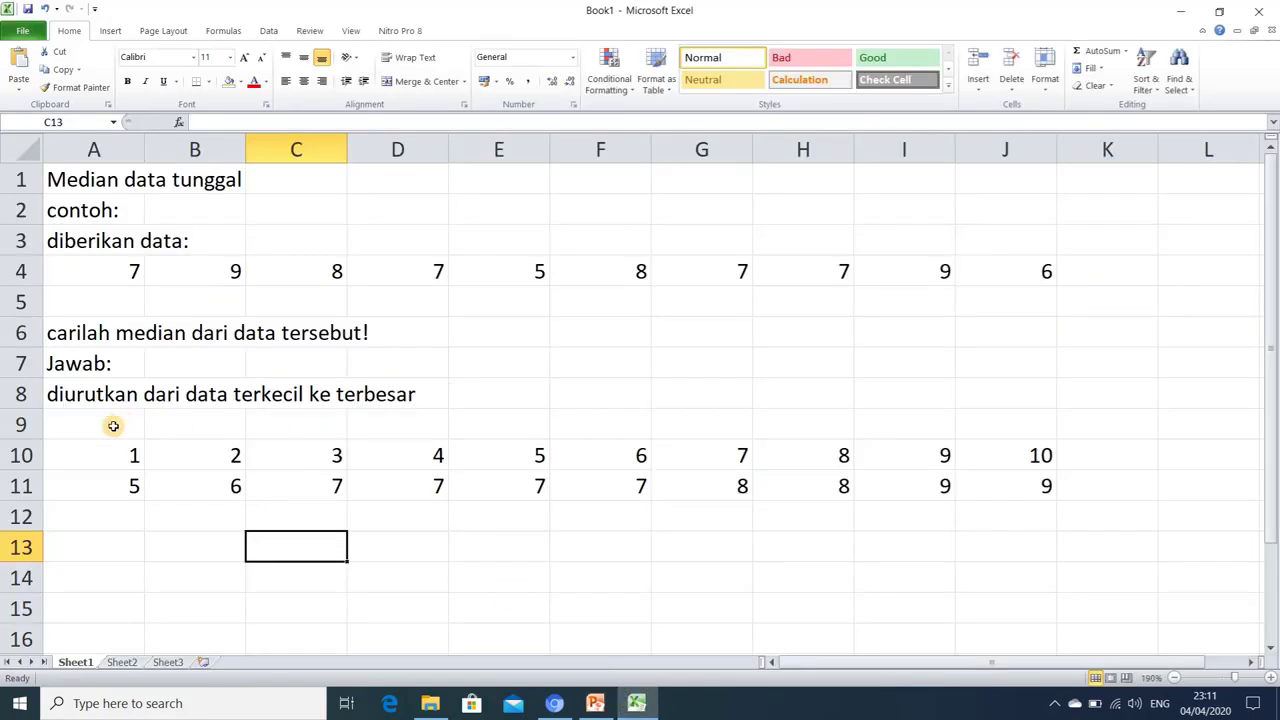
left_click_drag(133, 486, 480, 478)
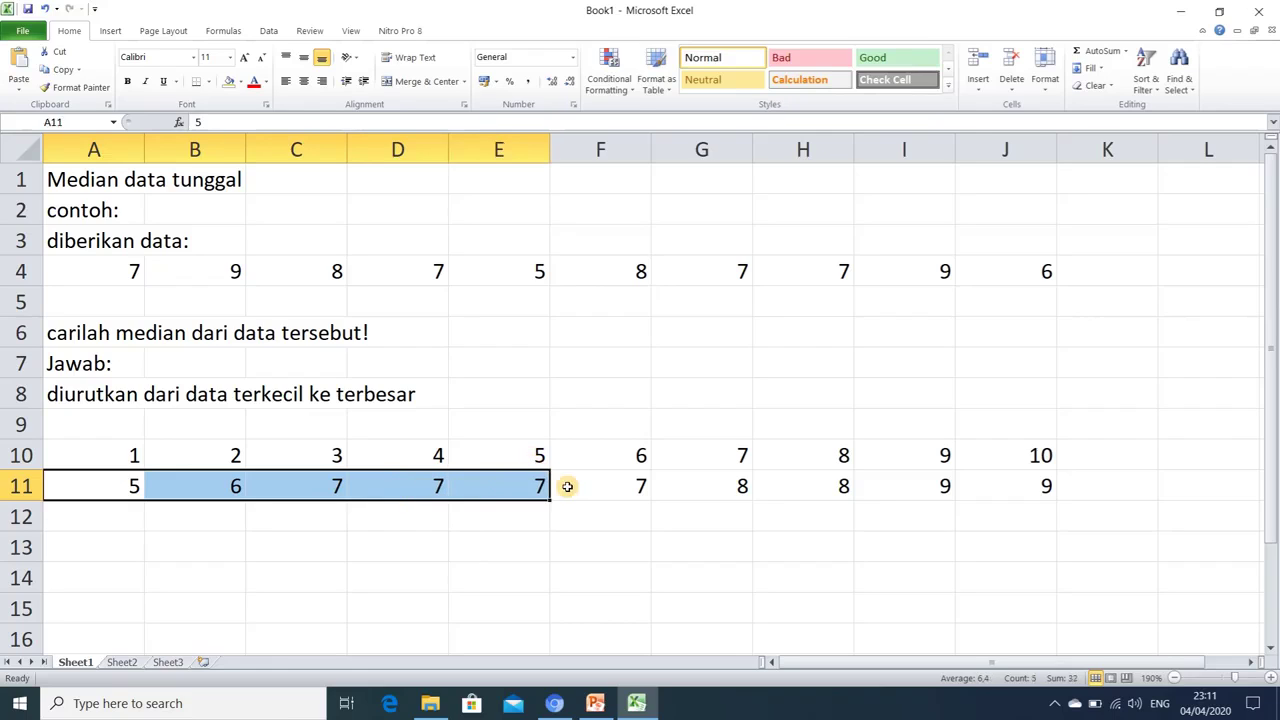
left_click_drag(575, 486, 971, 482)
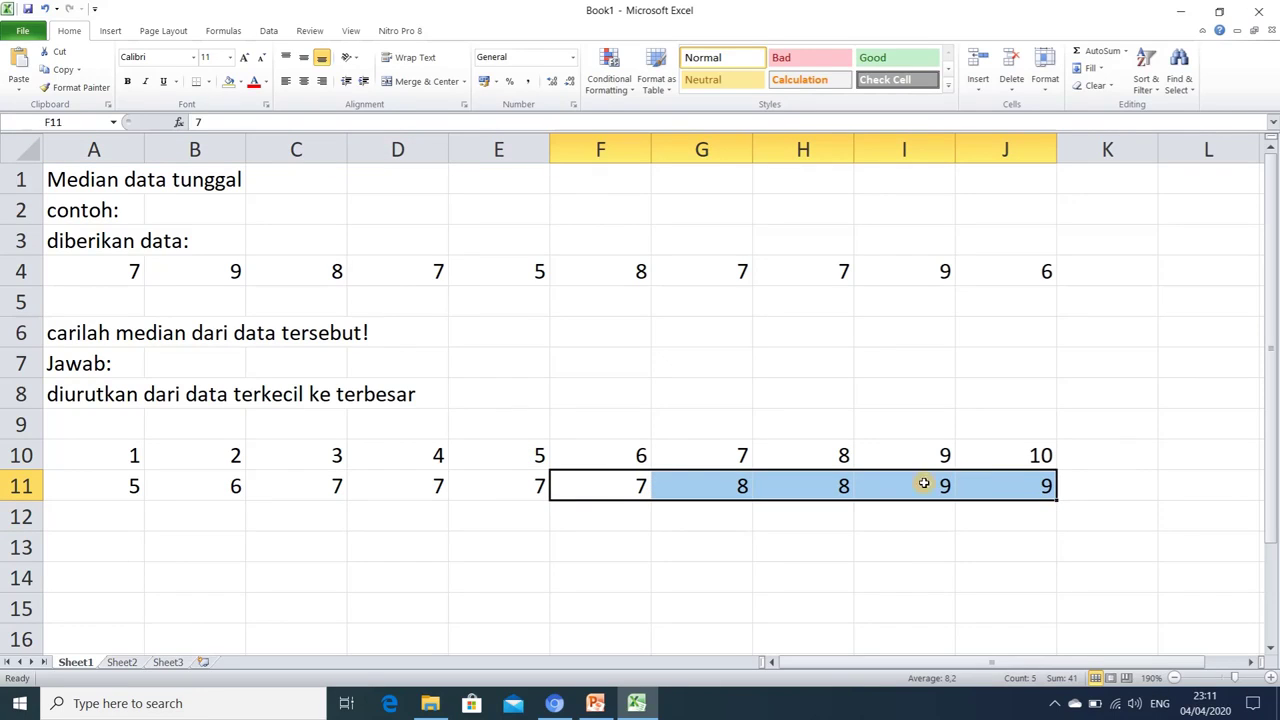
Compare the position numbers in A10:J10 with the sorted values beneath them in row 11
left_click(126, 455)
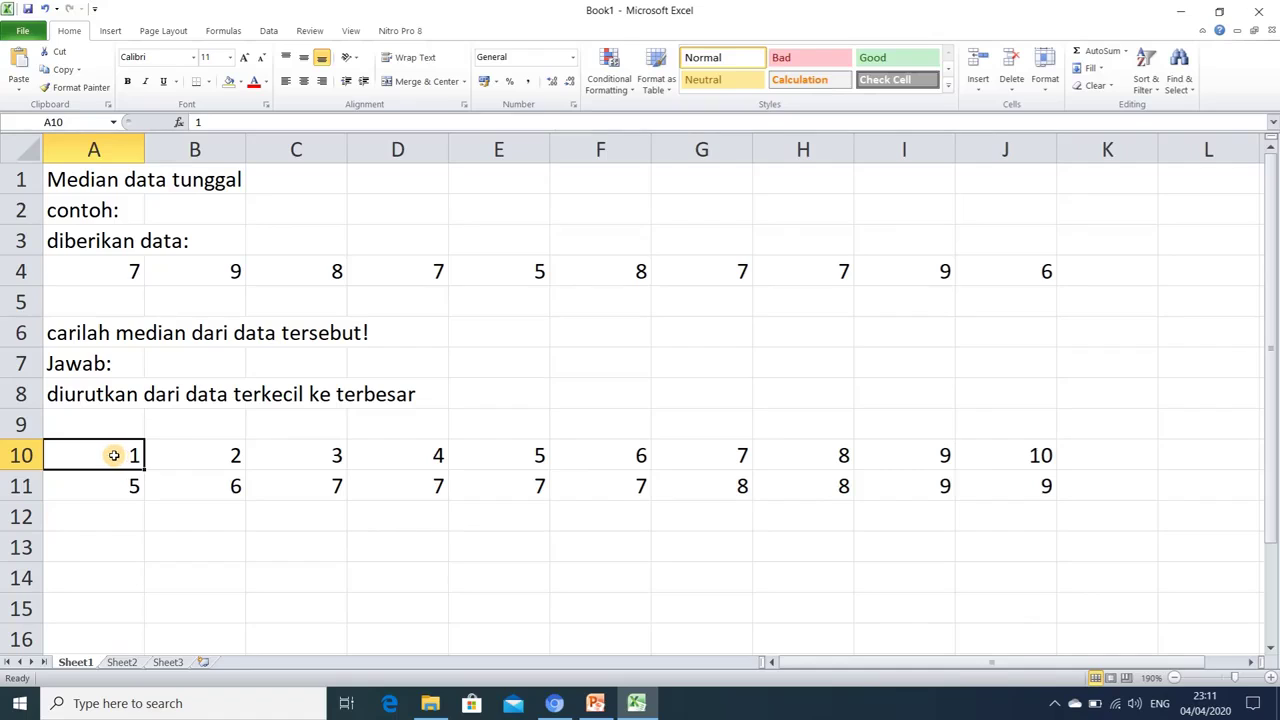
left_click(202, 458)
left_click(284, 460)
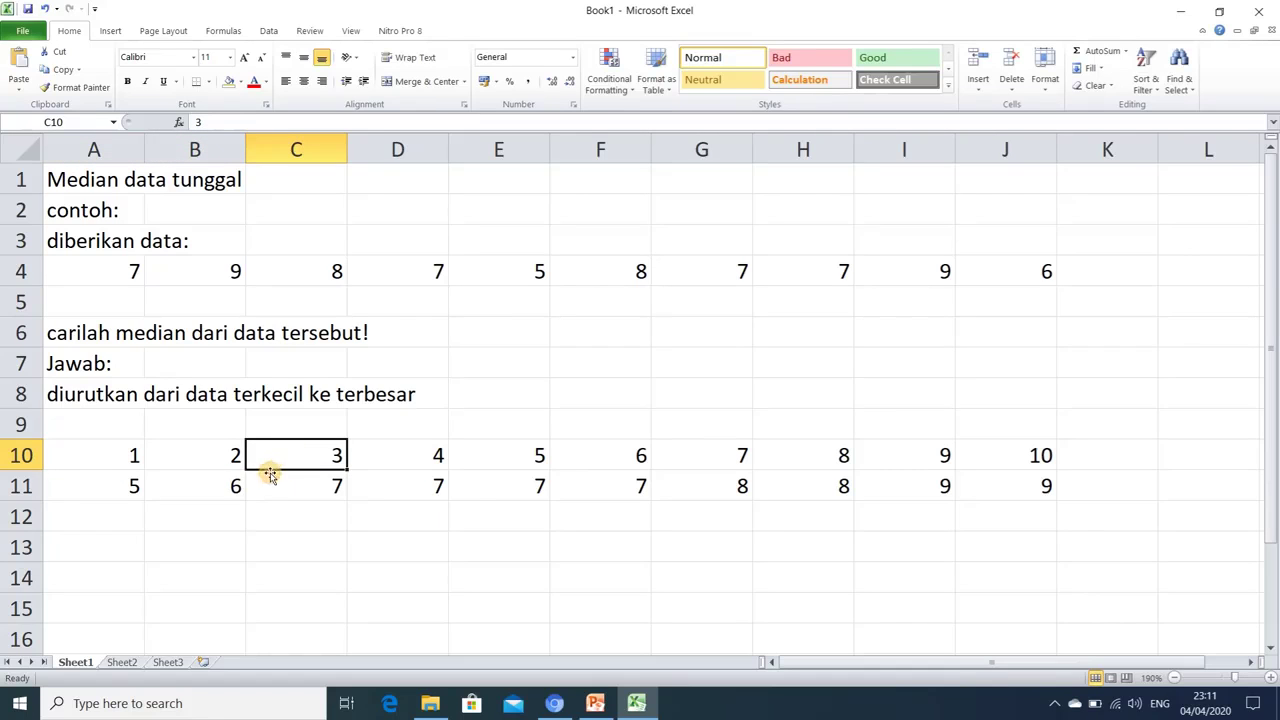
left_click(115, 452)
left_click(116, 483)
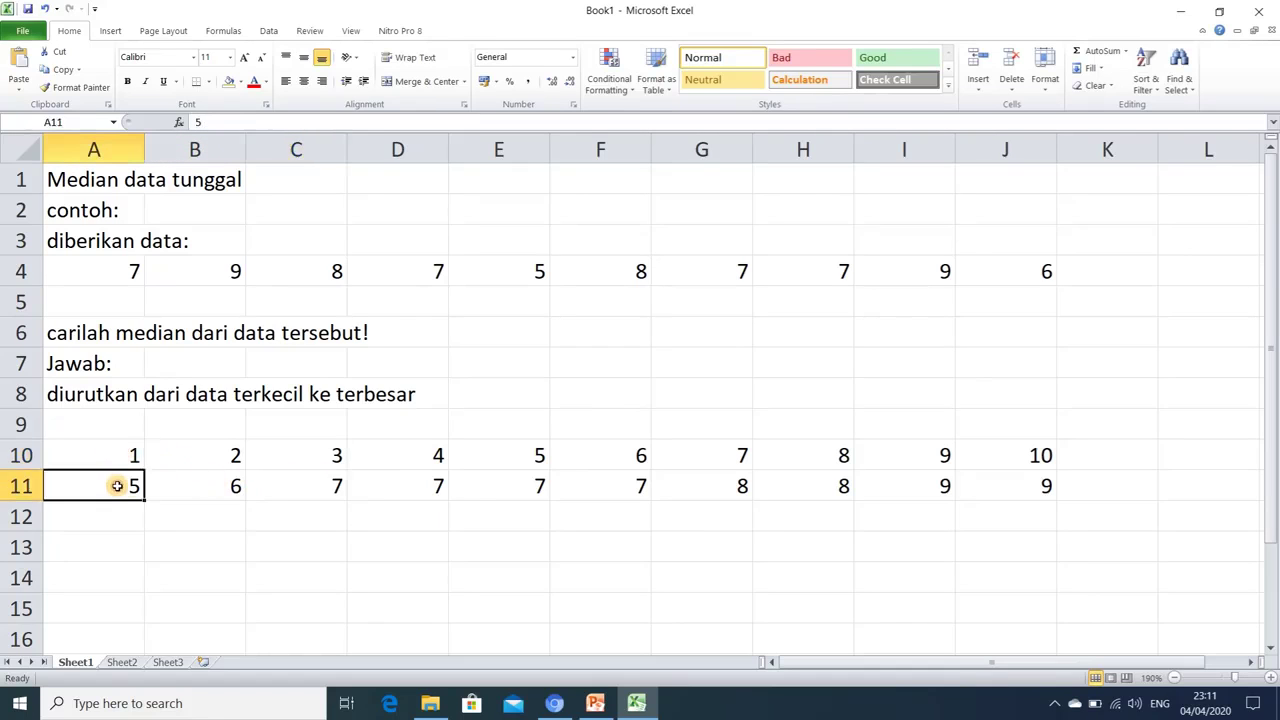
left_click(202, 458)
left_click(212, 484)
left_click(317, 456)
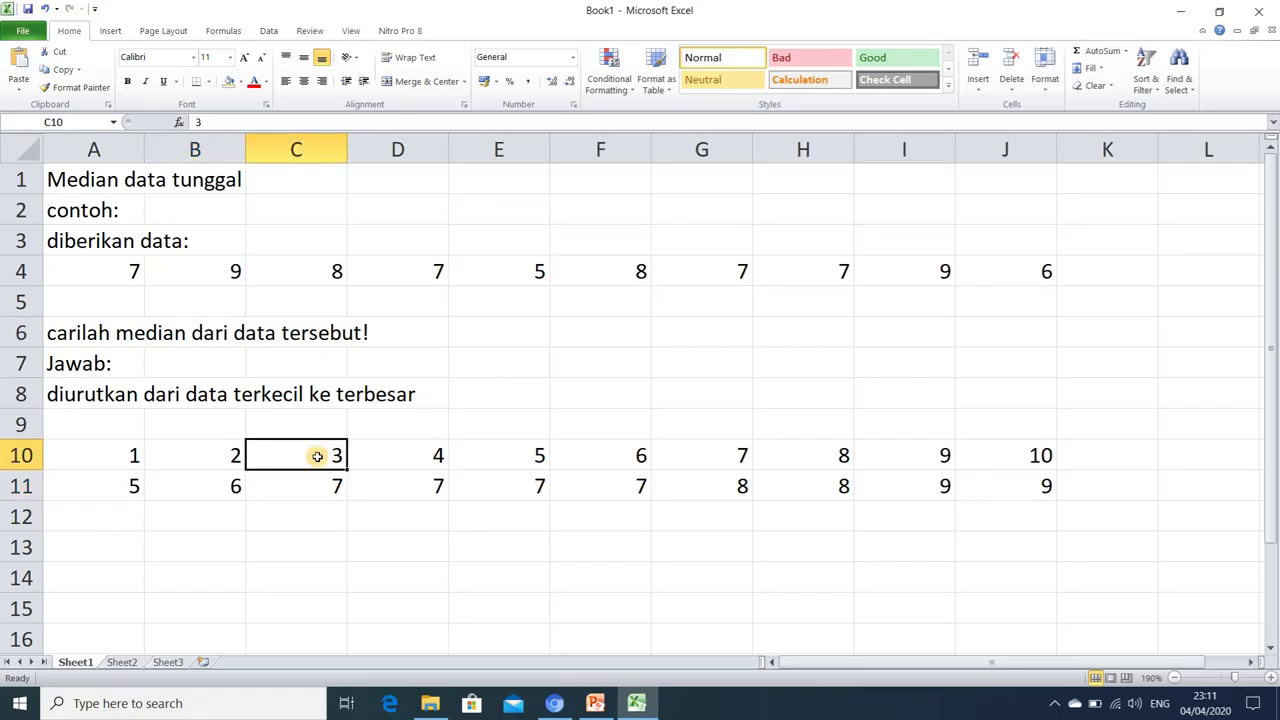
left_click(328, 488)
left_click_drag(124, 455, 972, 450)
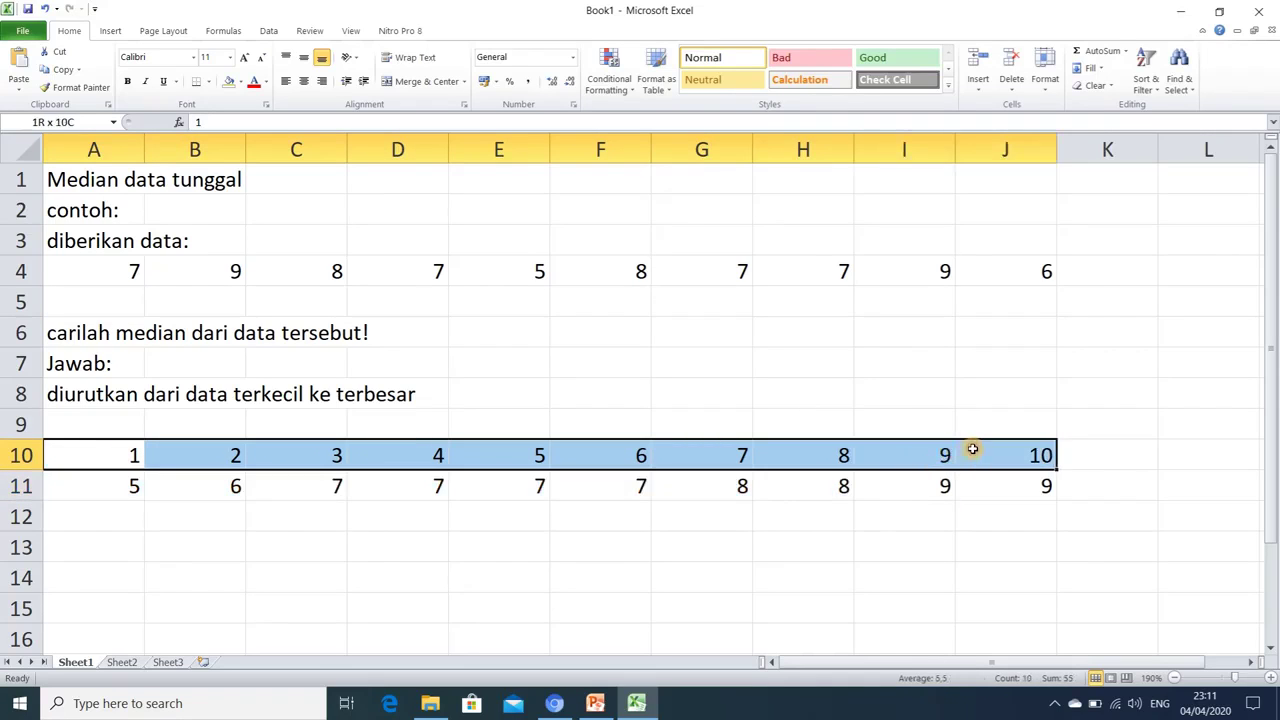
left_click(590, 547)
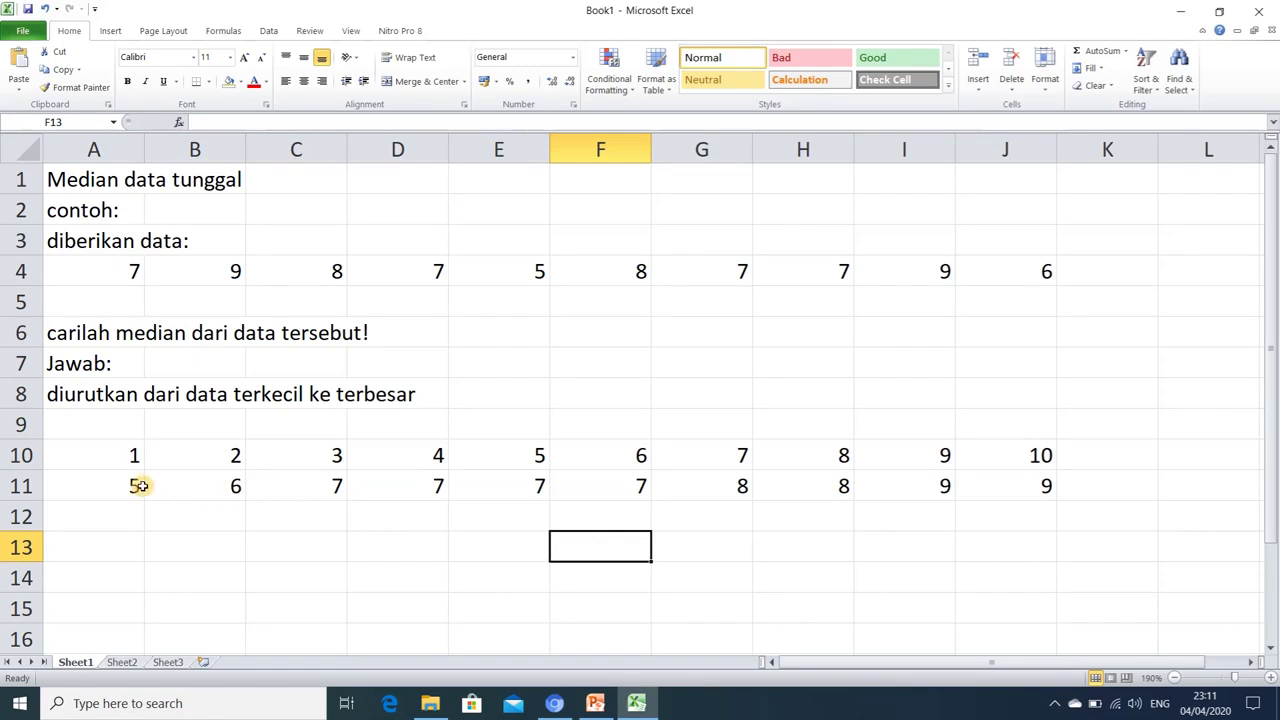
Fill the first half of the sorted data, A11:E11, with orange and go through its five cells
left_click_drag(130, 486, 467, 497)
left_click_drag(586, 482, 961, 481)
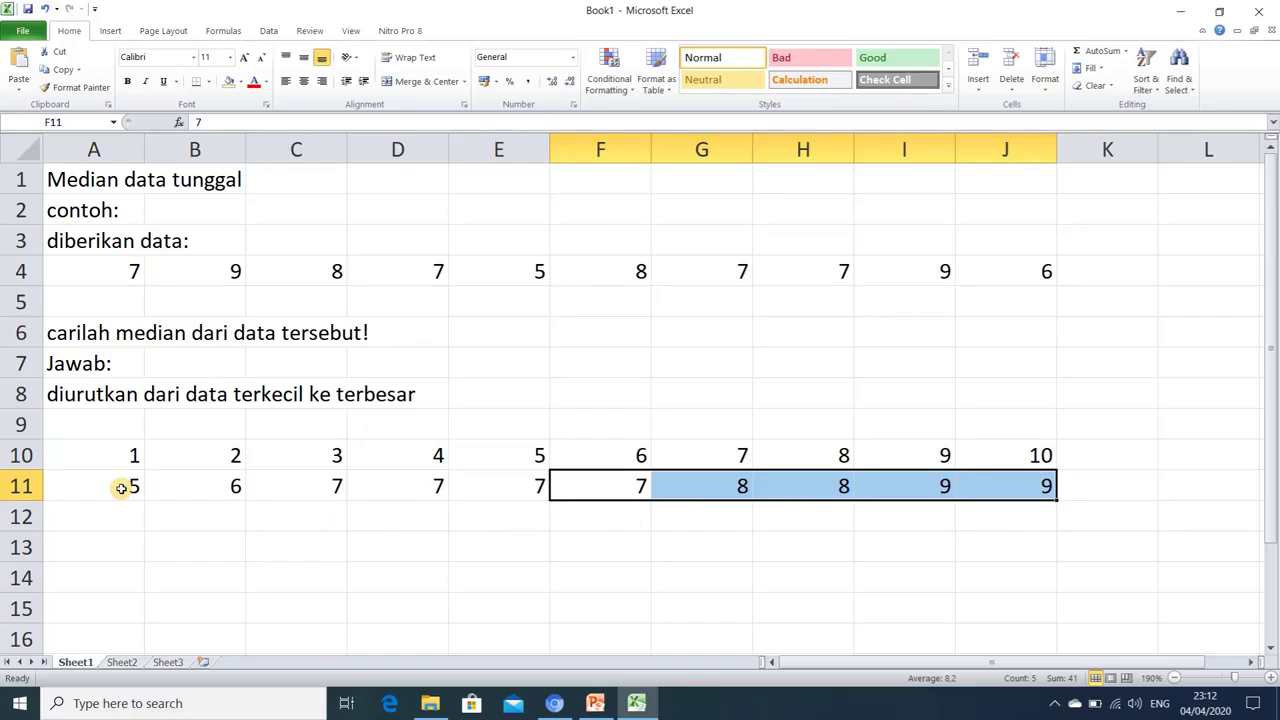
left_click_drag(120, 487, 447, 488)
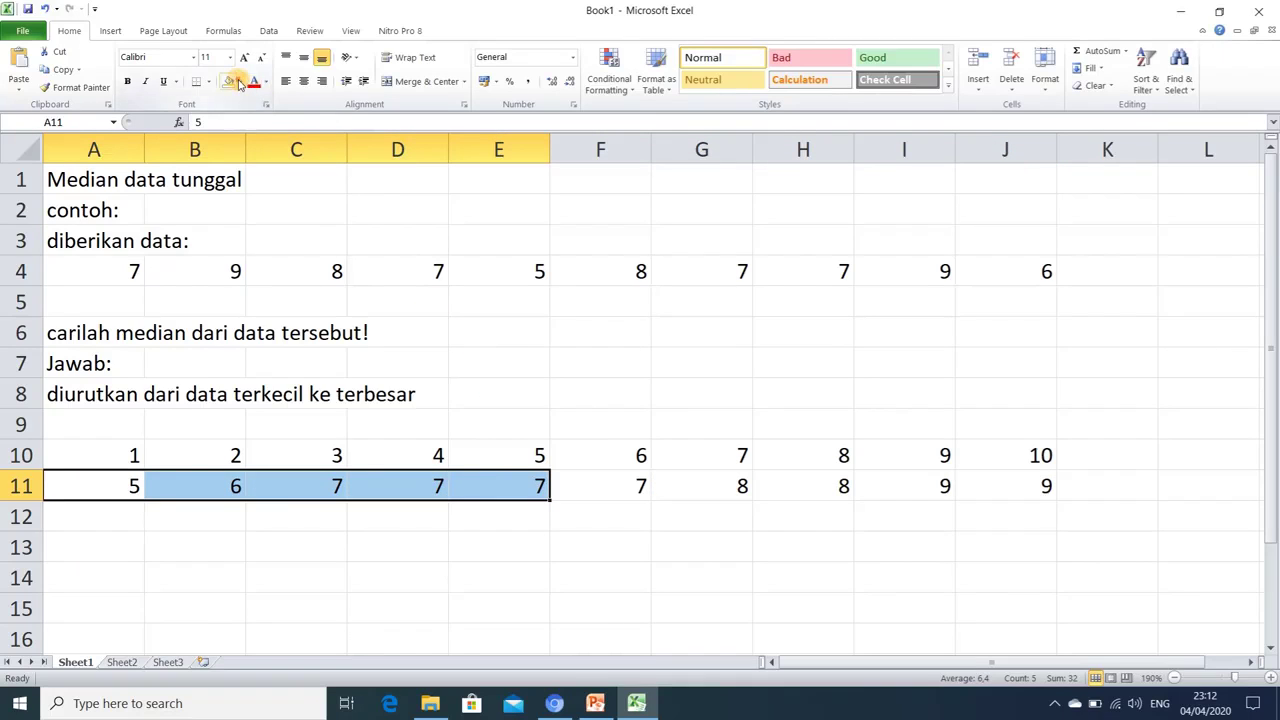
left_click(239, 82)
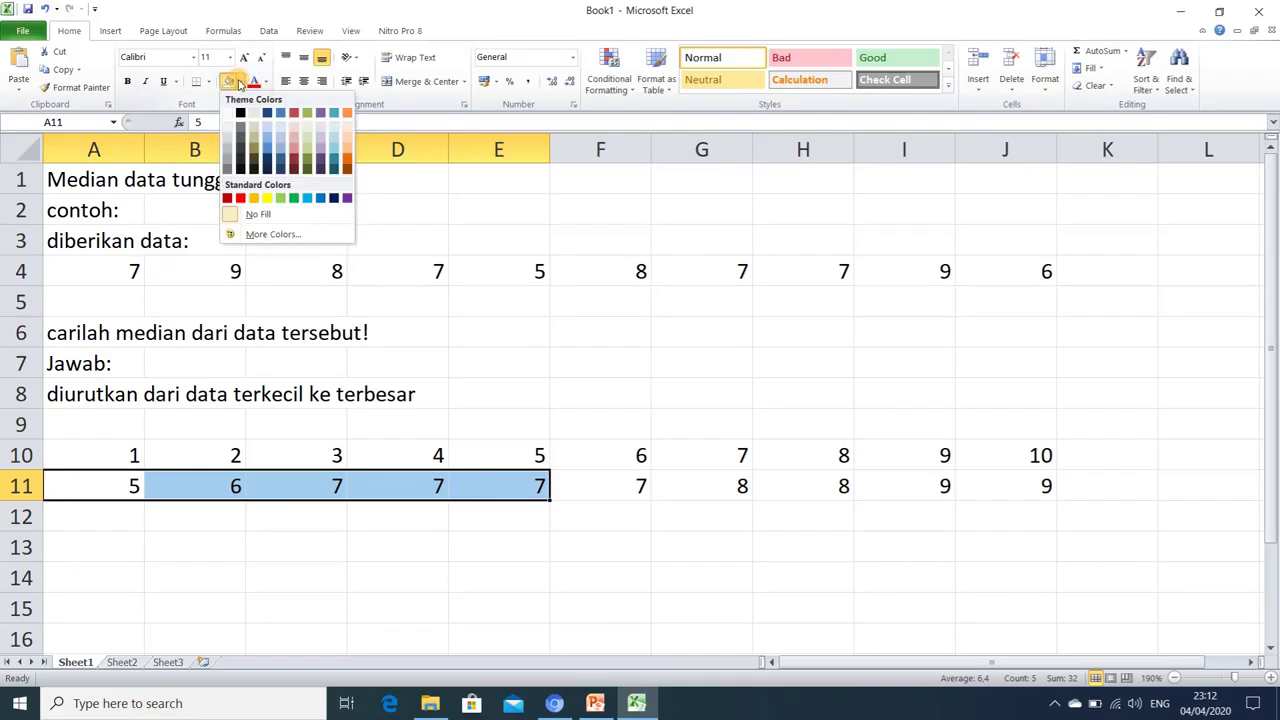
left_click(255, 199)
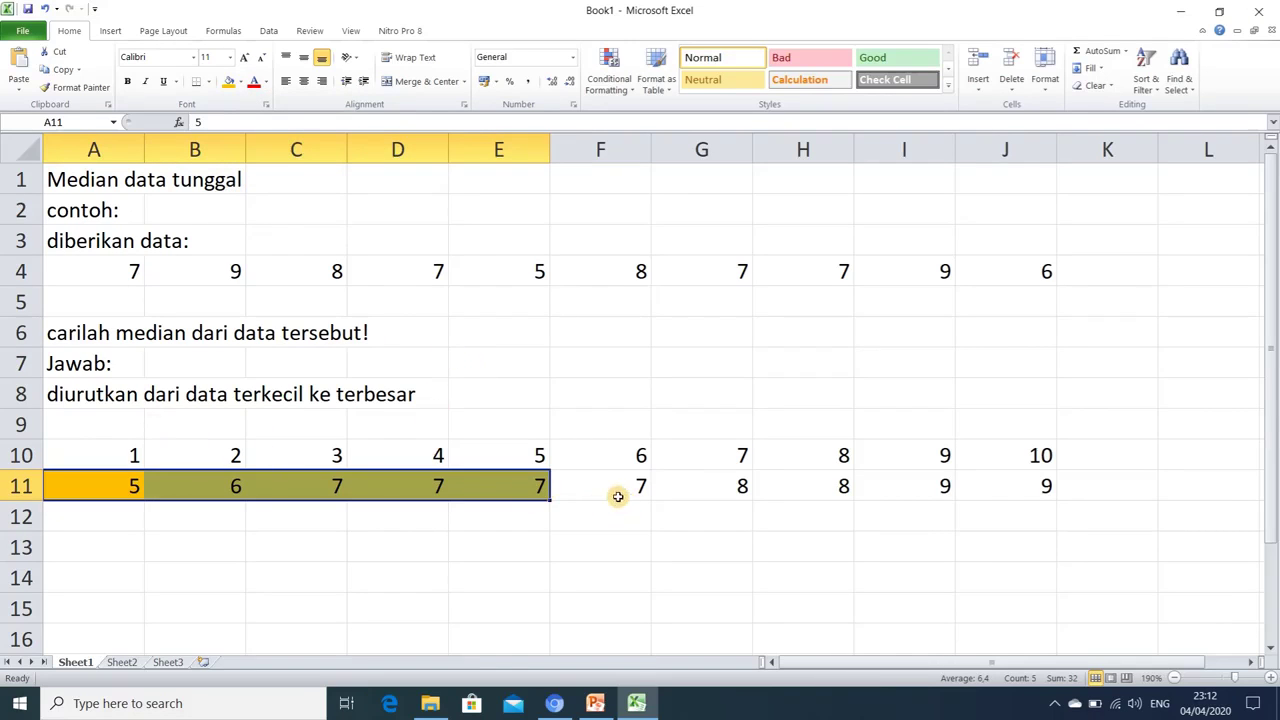
left_click(137, 485)
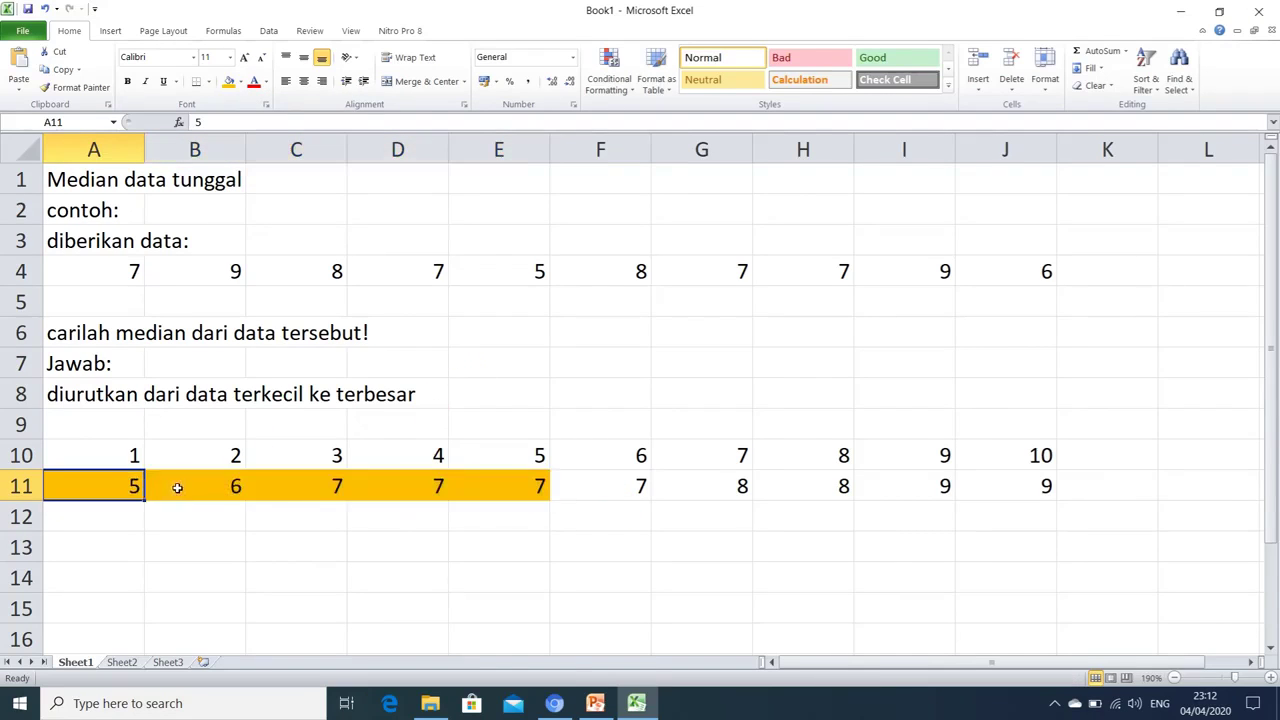
left_click(177, 487)
left_click(288, 498)
left_click(414, 491)
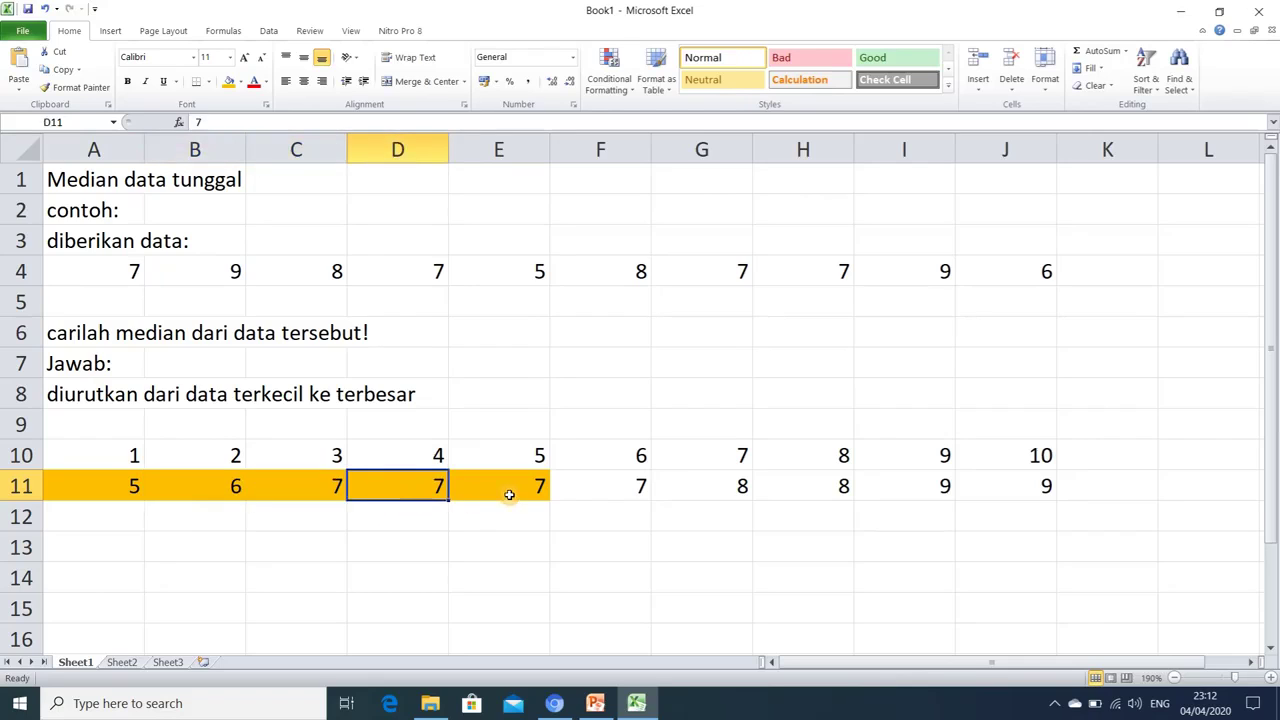
left_click(509, 494)
Fill the second half of the sorted data, F11:J11, with light green and compare it with the first half
left_click_drag(617, 494, 983, 485)
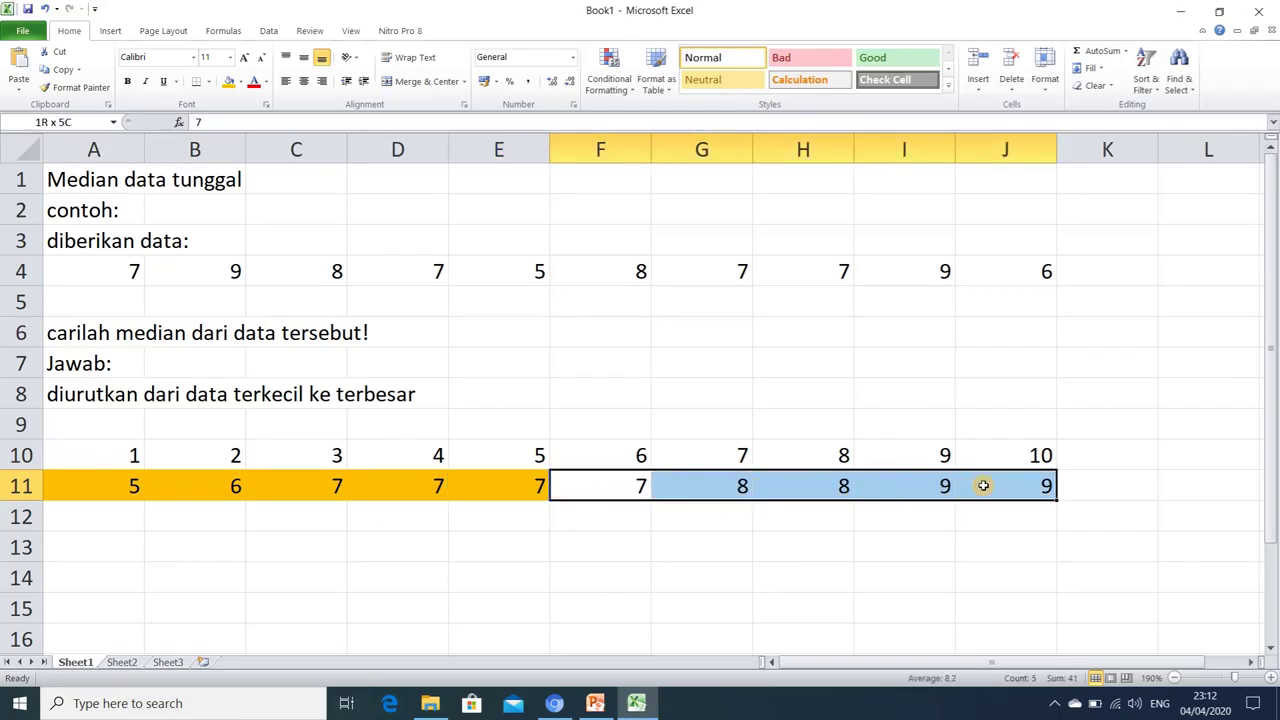
left_click(240, 82)
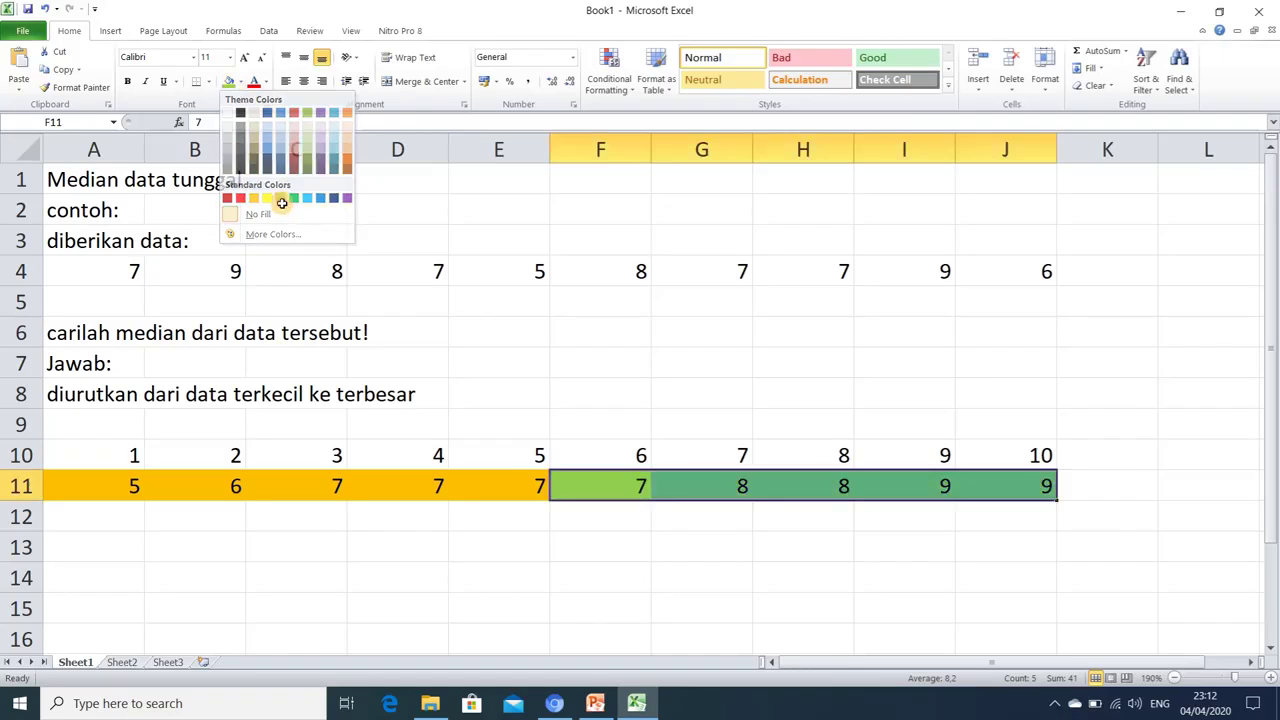
left_click(281, 199)
left_click(514, 520)
left_click_drag(102, 482, 489, 486)
left_click_drag(603, 486, 966, 486)
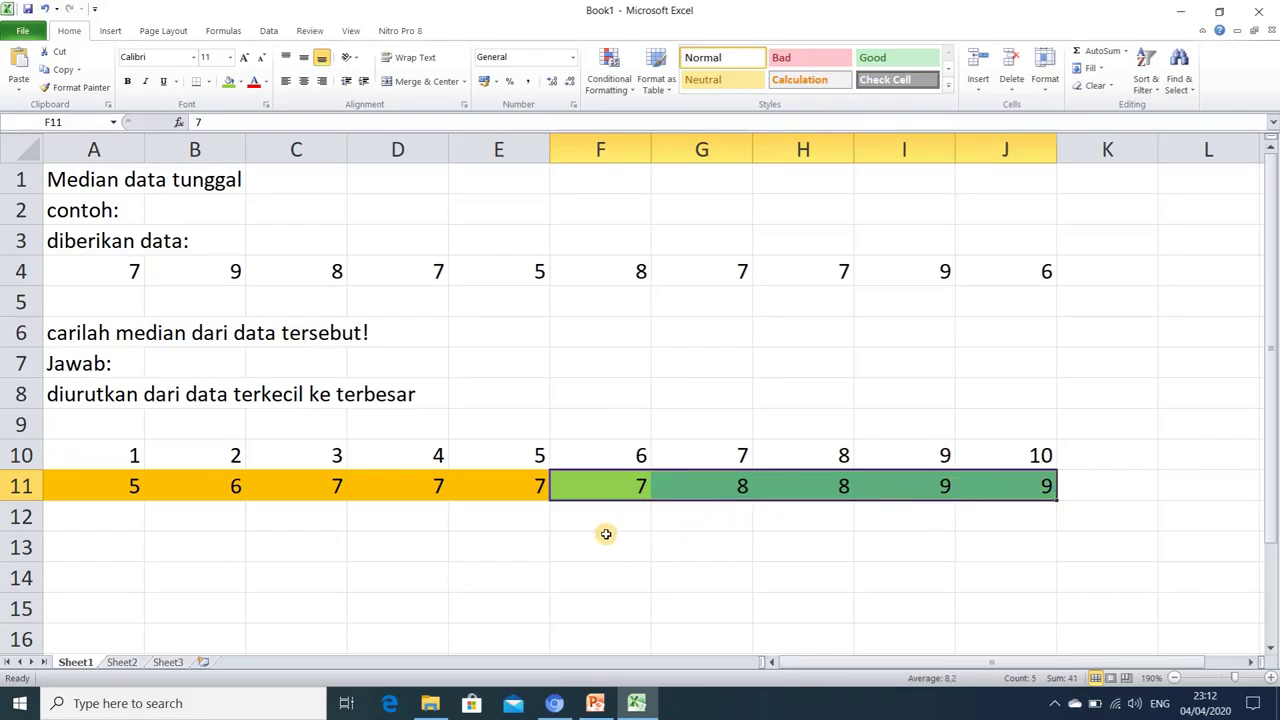
left_click(606, 534)
left_click(525, 486)
left_click(586, 492)
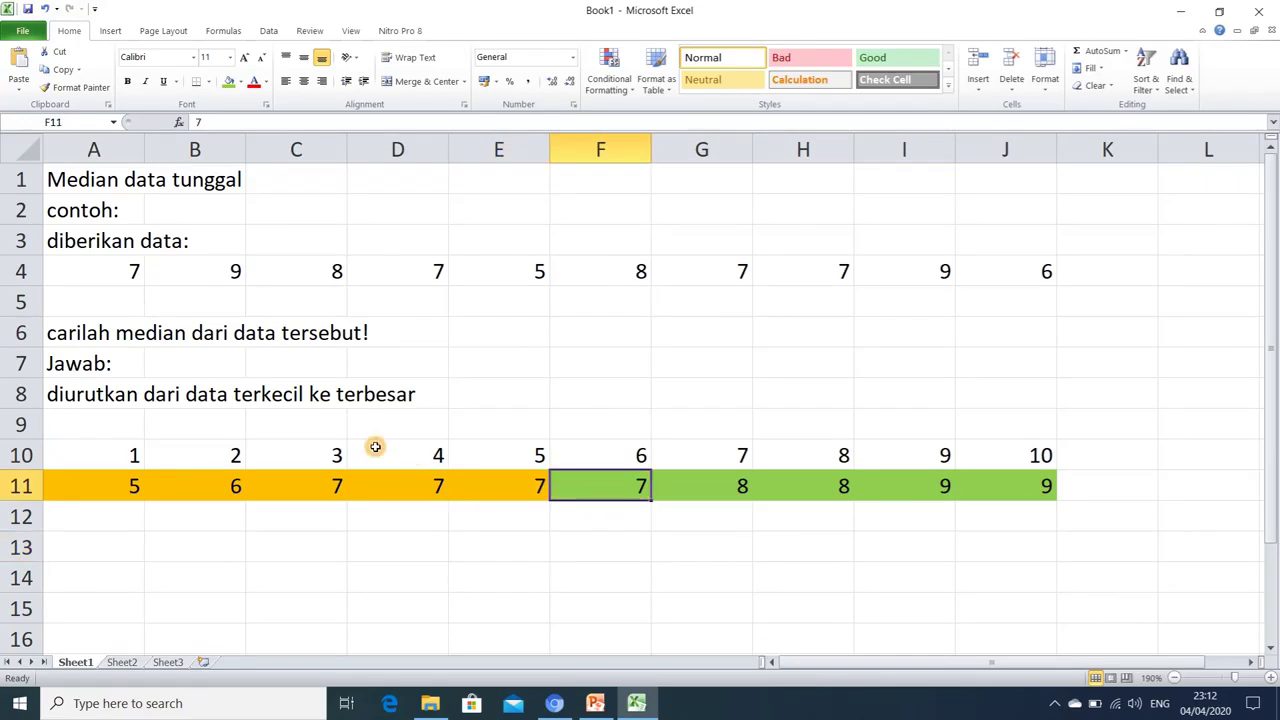
Center the position numbers and sorted values horizontally in A10:J11
left_click_drag(105, 456, 969, 466)
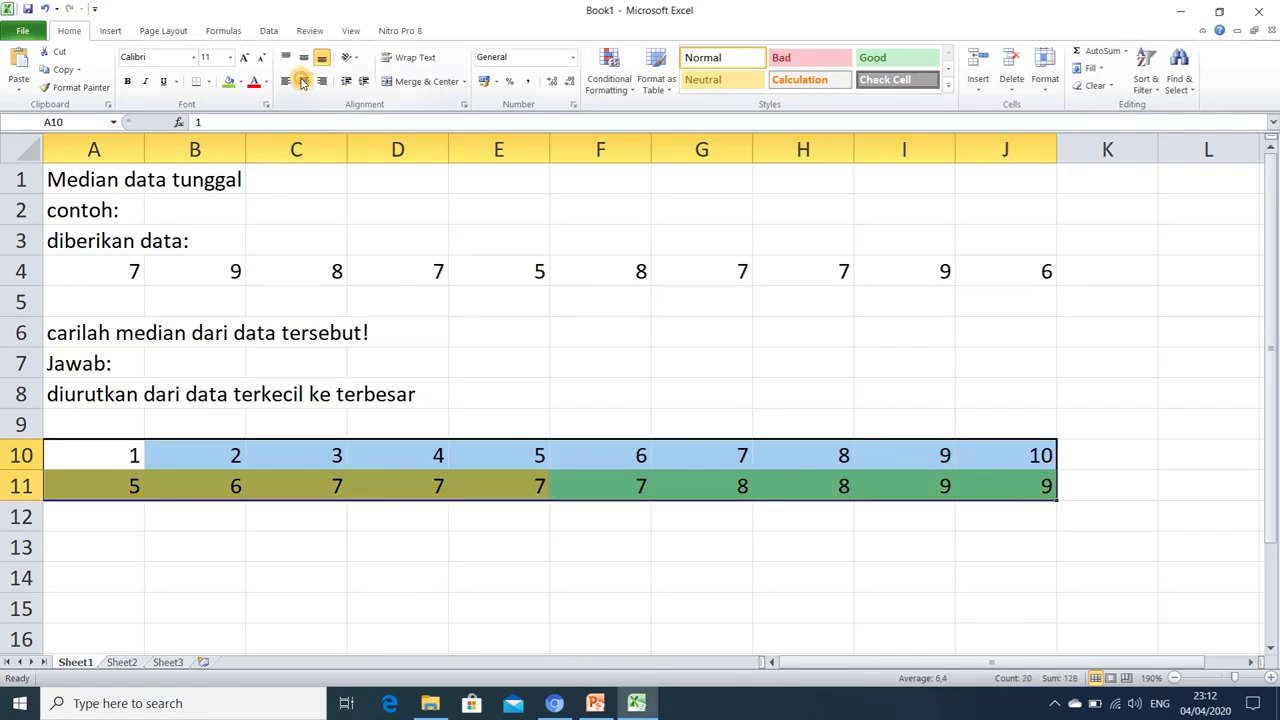
left_click(303, 83)
left_click(437, 550)
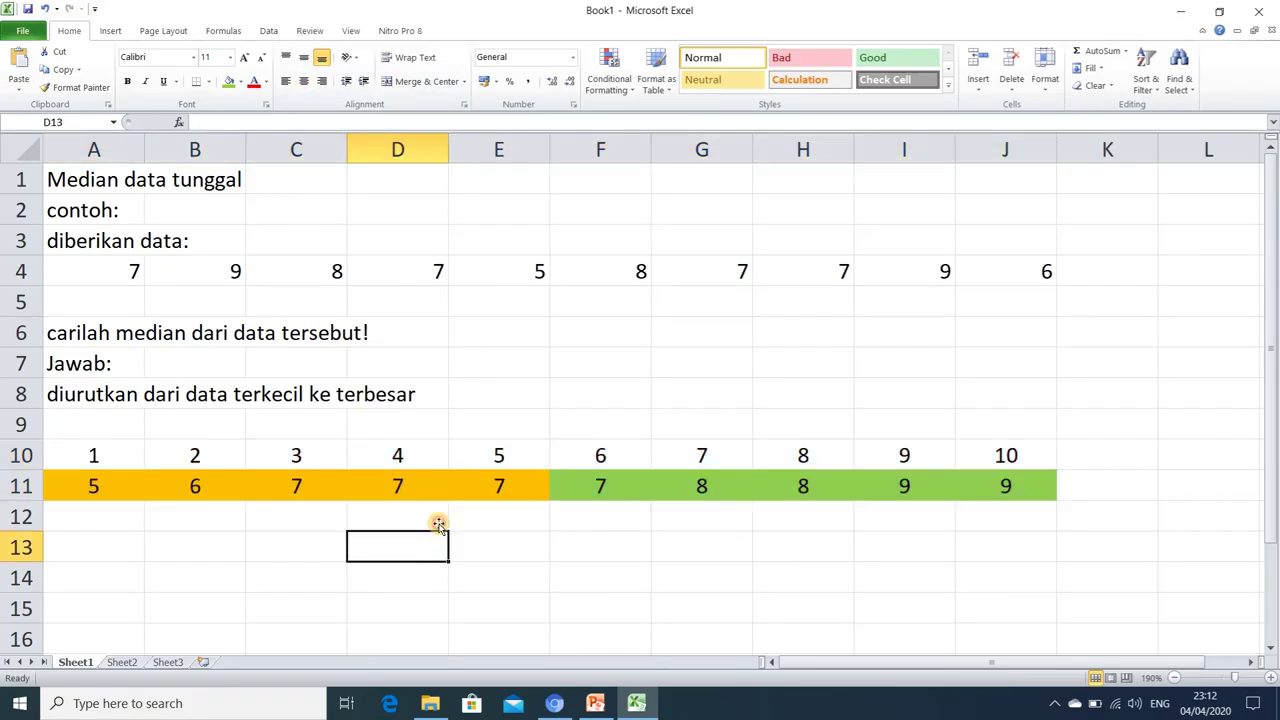
Examine the two middle positions, E10 and F10, on either side of the split between the halves
left_click(485, 458)
left_click(600, 456)
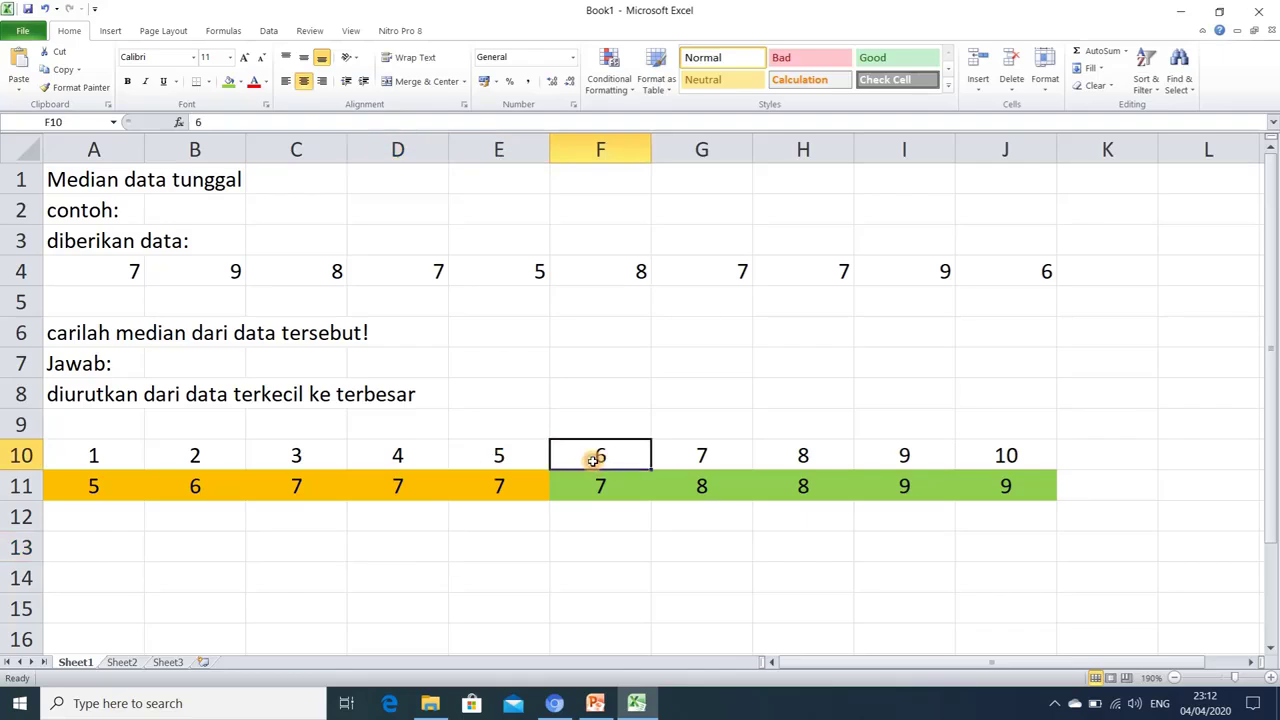
left_click(503, 455)
left_click(594, 457)
left_click(515, 456)
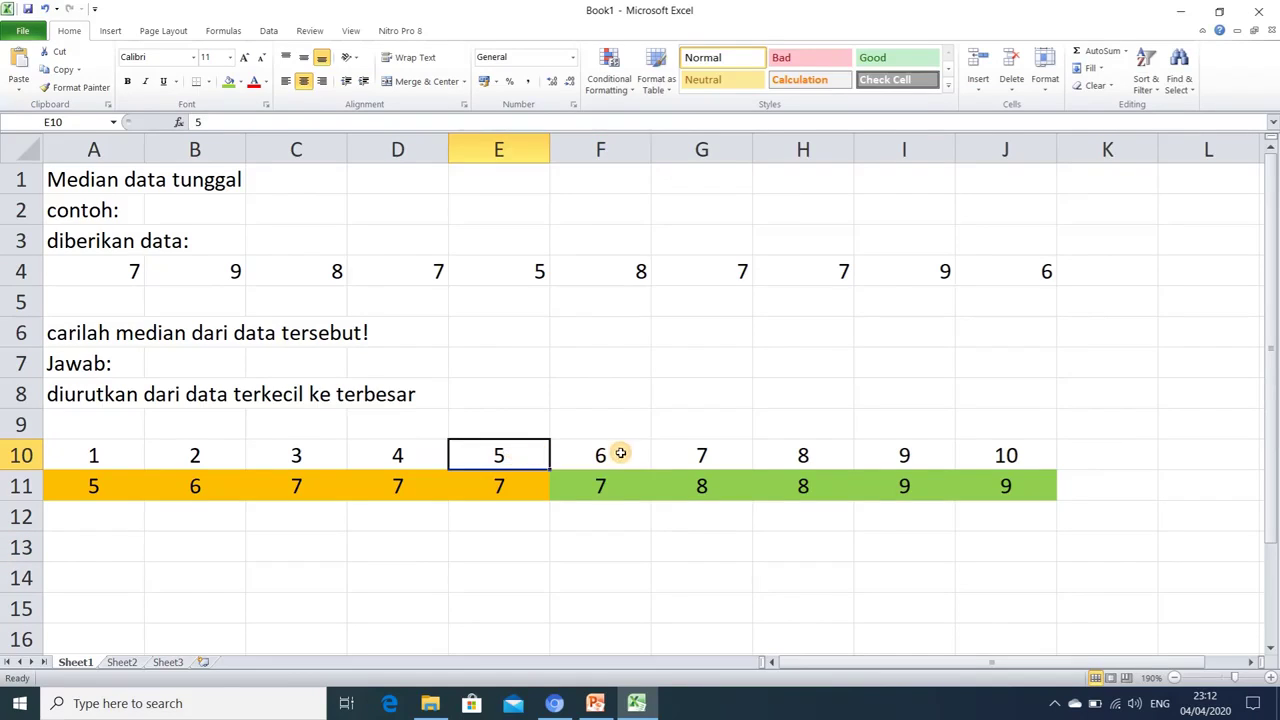
left_click(620, 453)
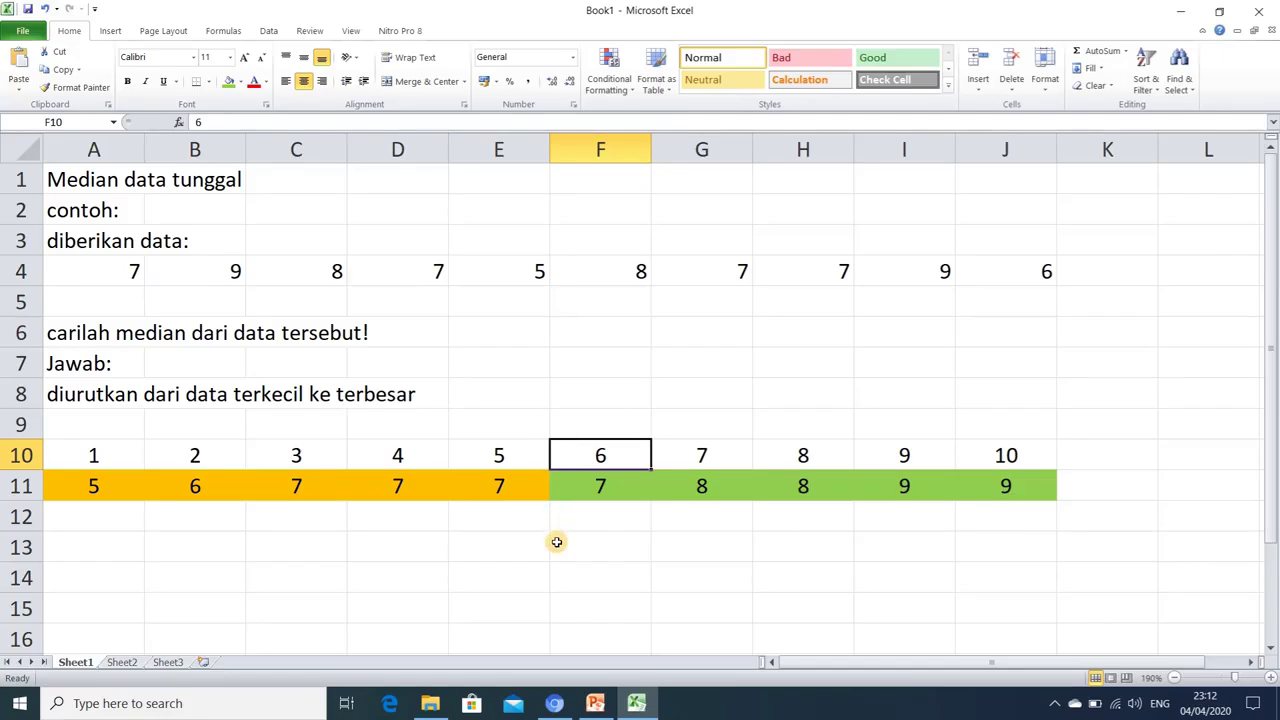
left_click(508, 458)
Enter the text "median terletak antara data ke-5 dan data ke-6 yaitu=" in A13
scroll(520, 527, "down", 1)
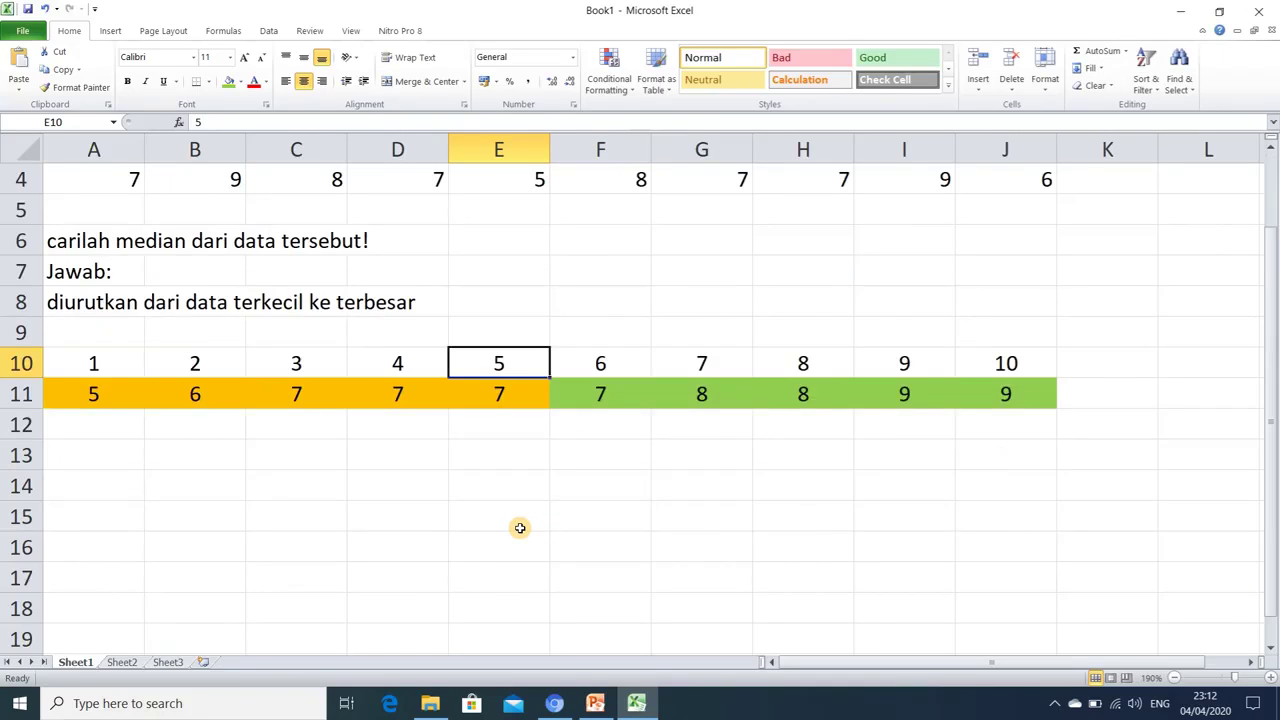
left_click(128, 451)
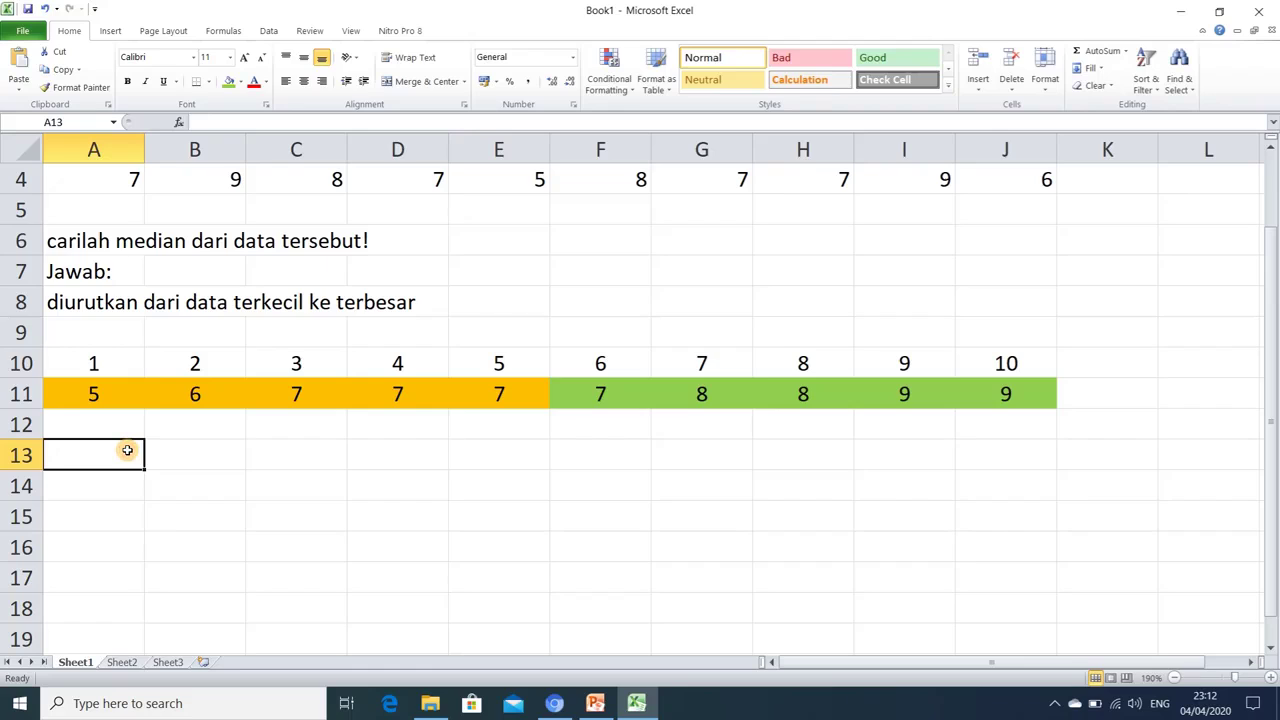
type("median terl")
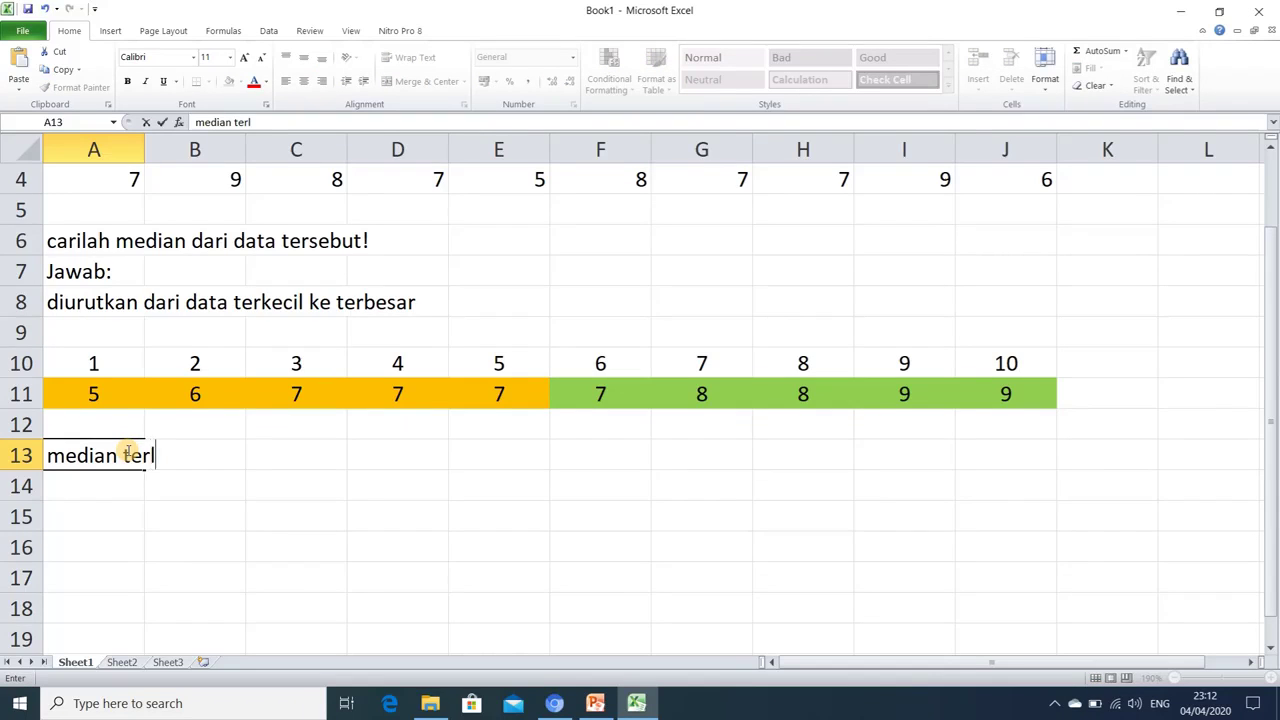
type("etak pada")
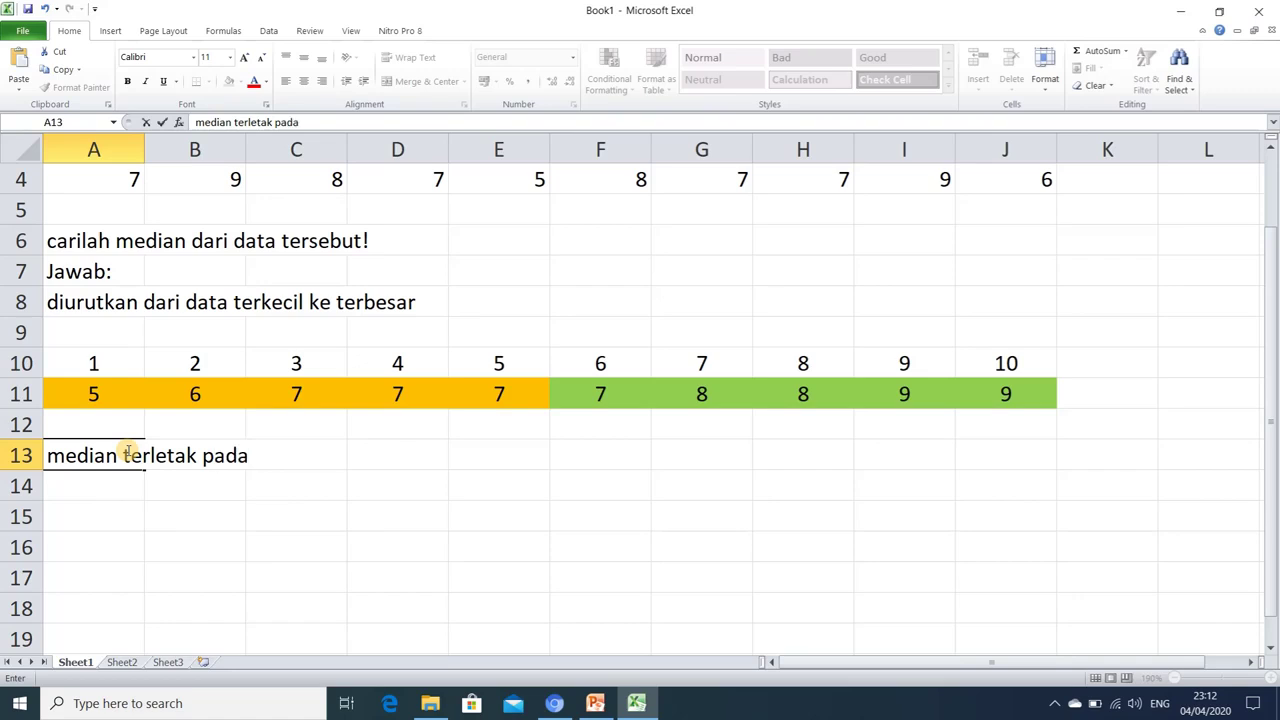
type(" dat")
key("BackSpace")
key("BackSpace")
key("BackSpace")
key("BackSpace")
key("BackSpace")
key("BackSpace")
key("BackSpace")
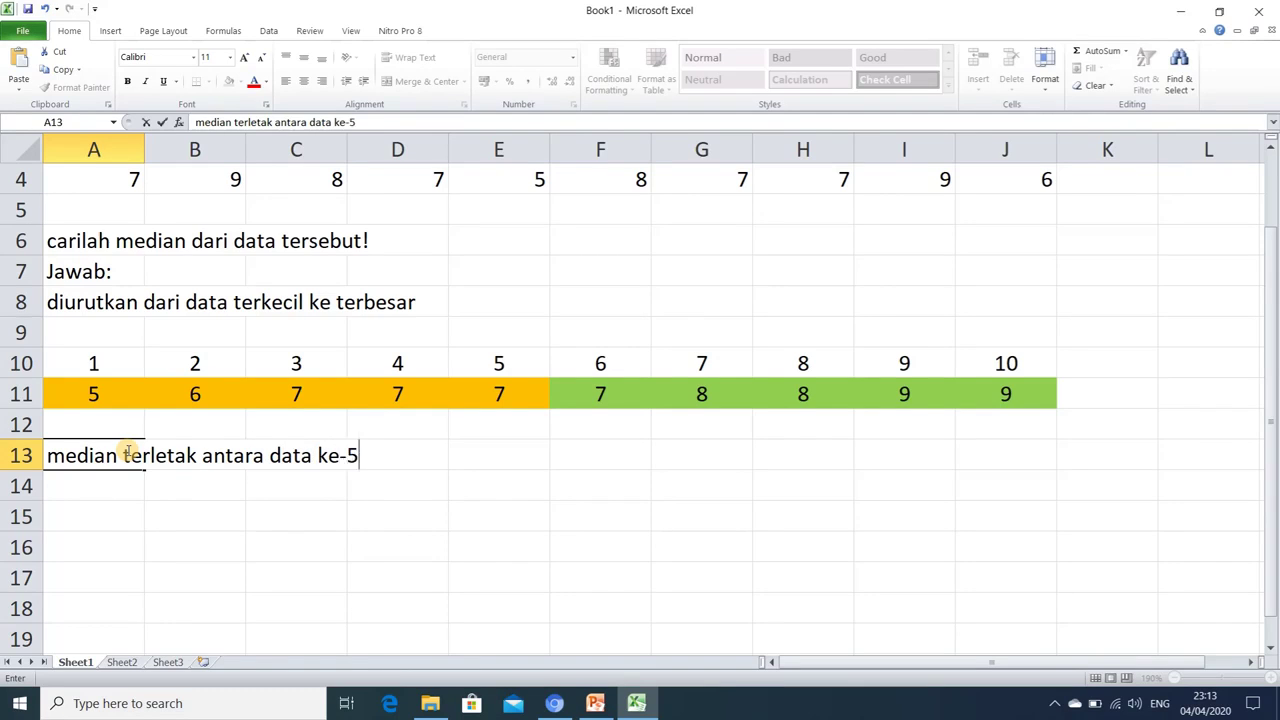
type("dan data ke-6")
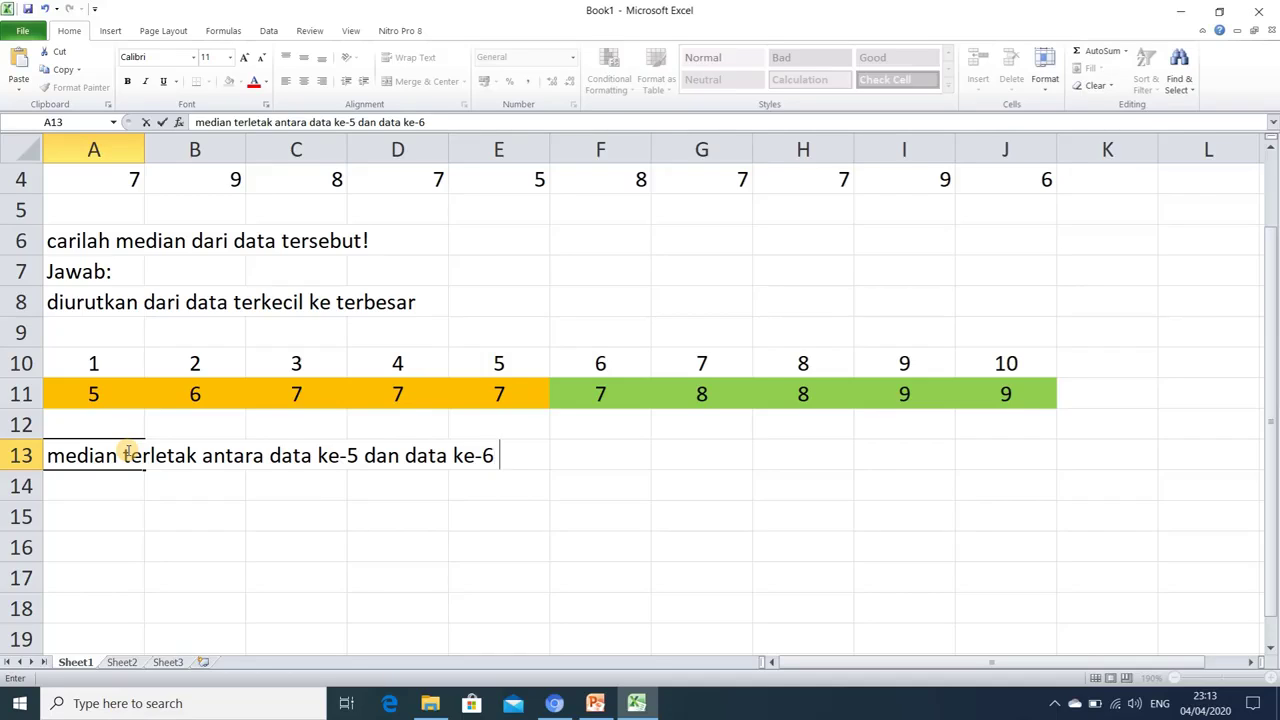
type("aitu=")
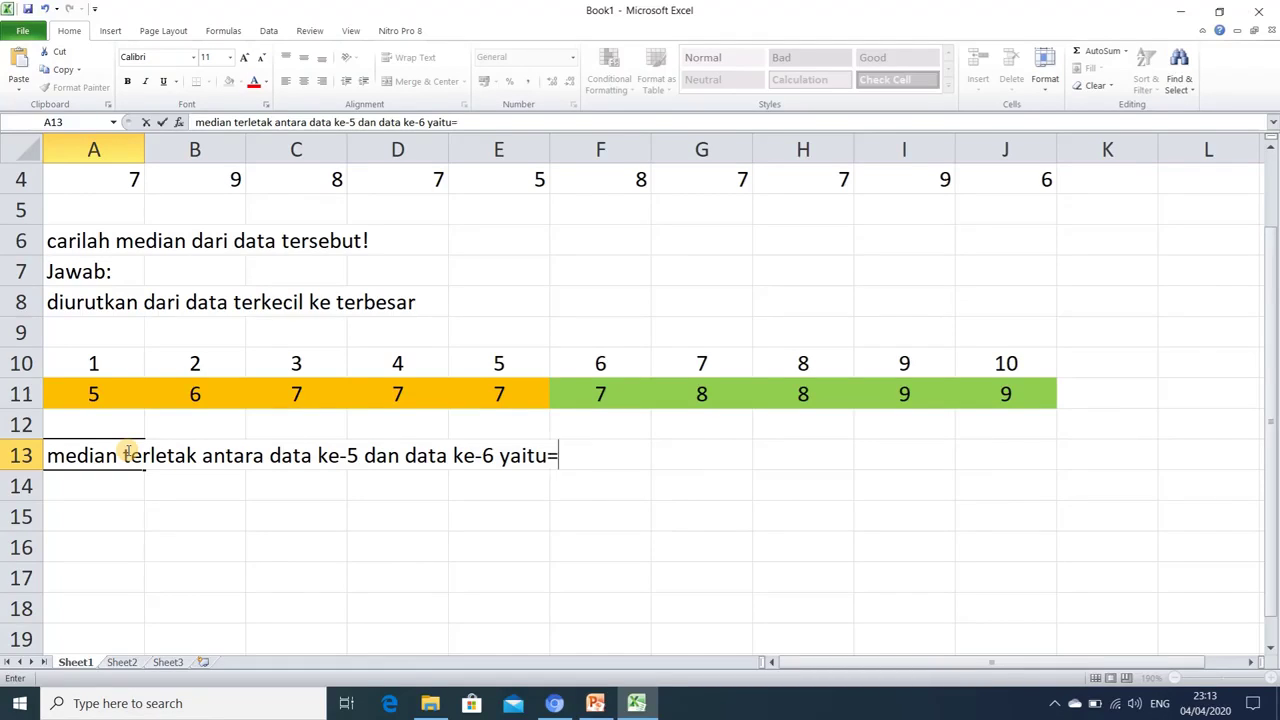
key("Tab")
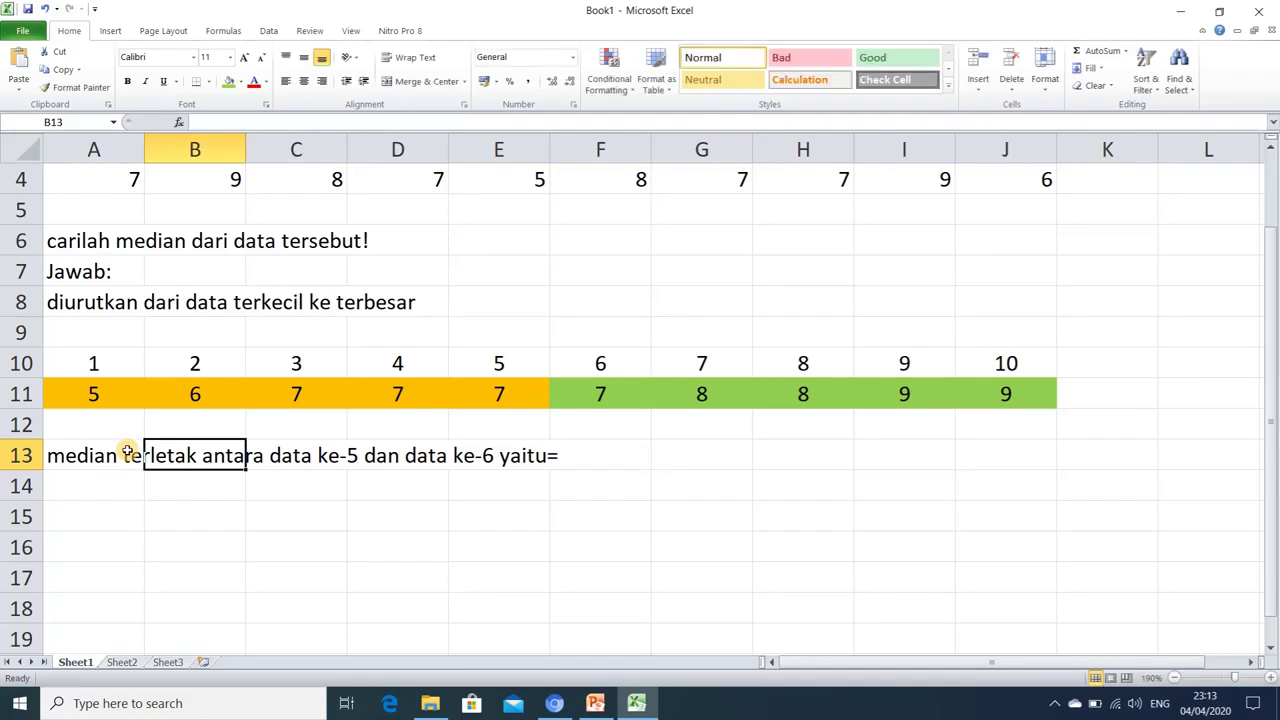
Calculate the median in G13 as the average of the fifth and sixth values with the formula =(E11+F11)/2
left_click(663, 459)
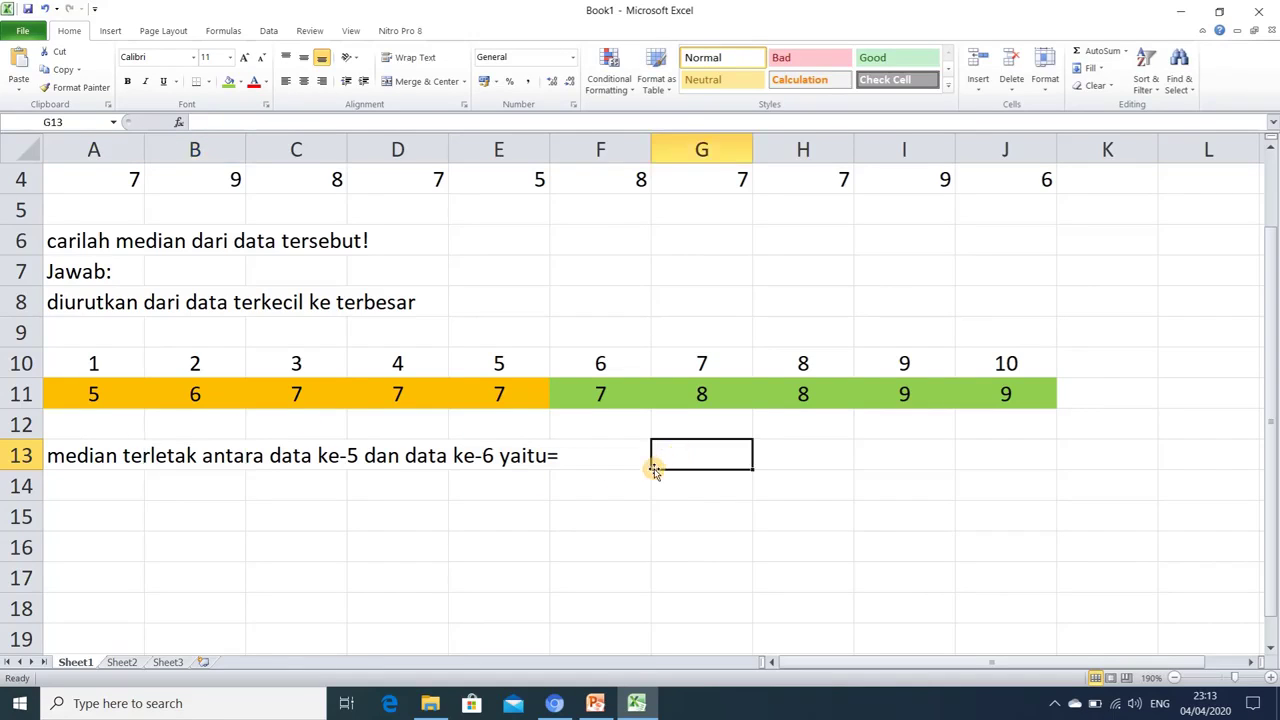
type("=")
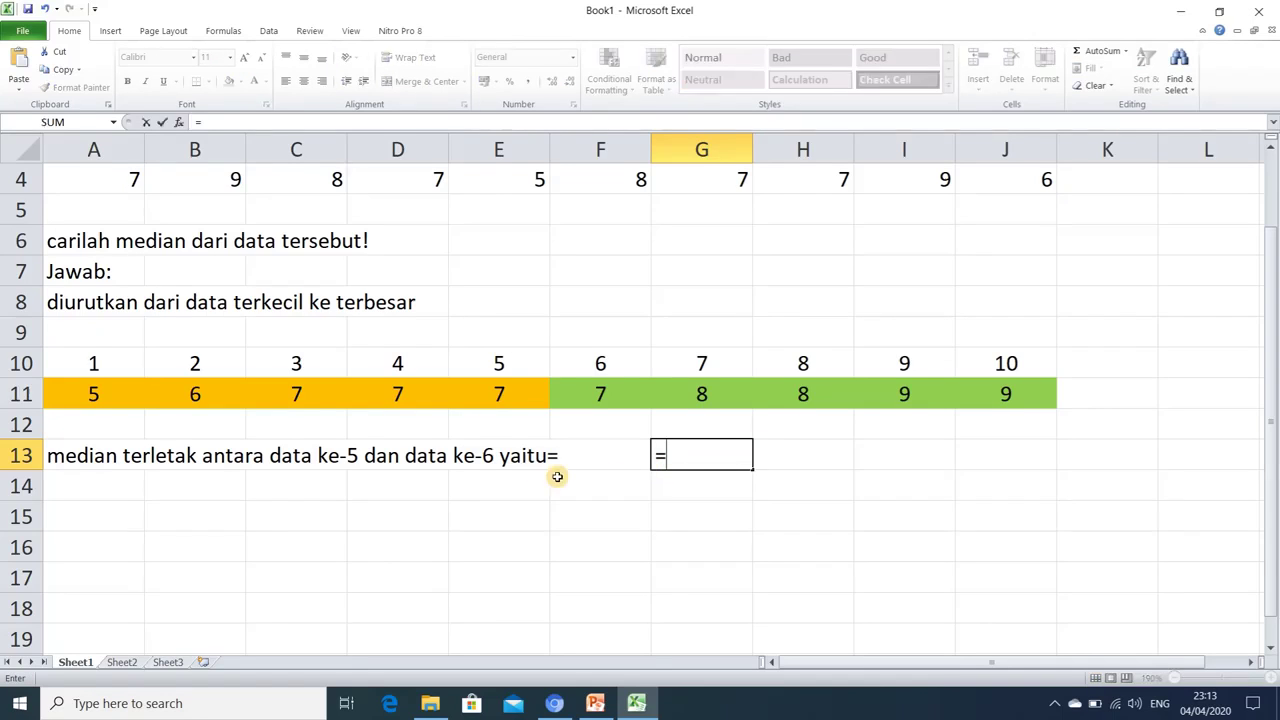
left_click(506, 398)
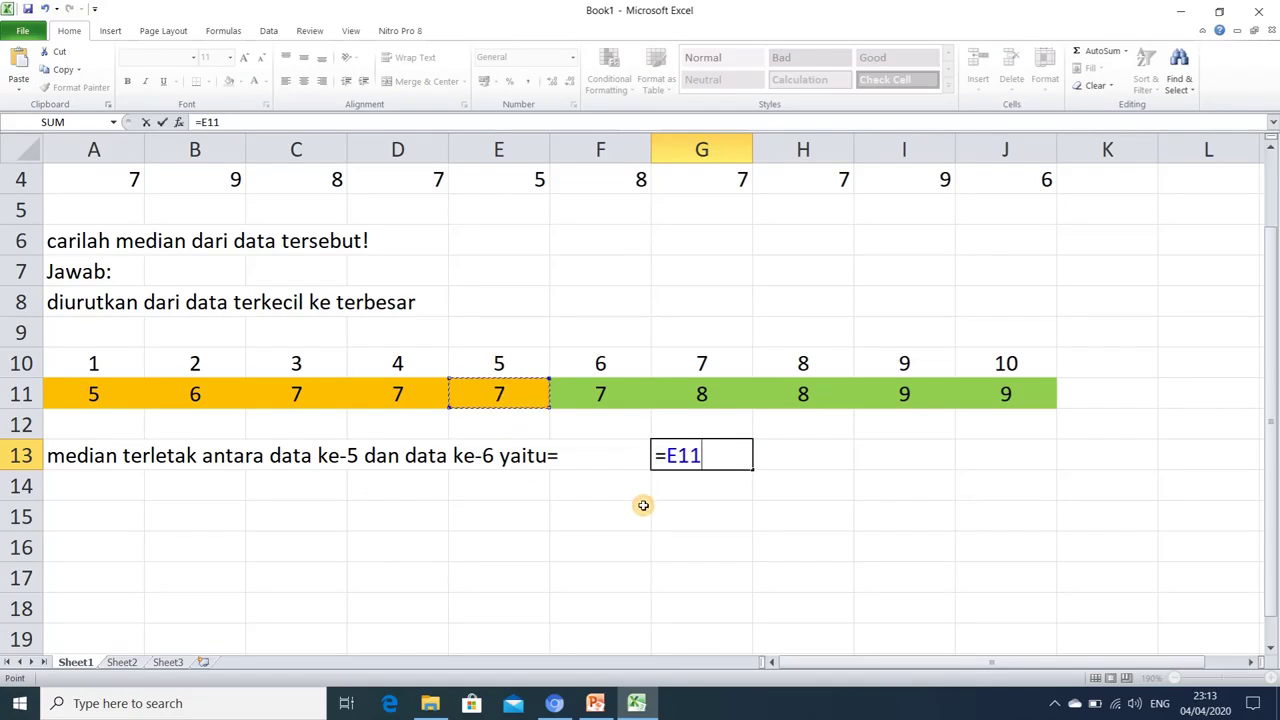
type("+")
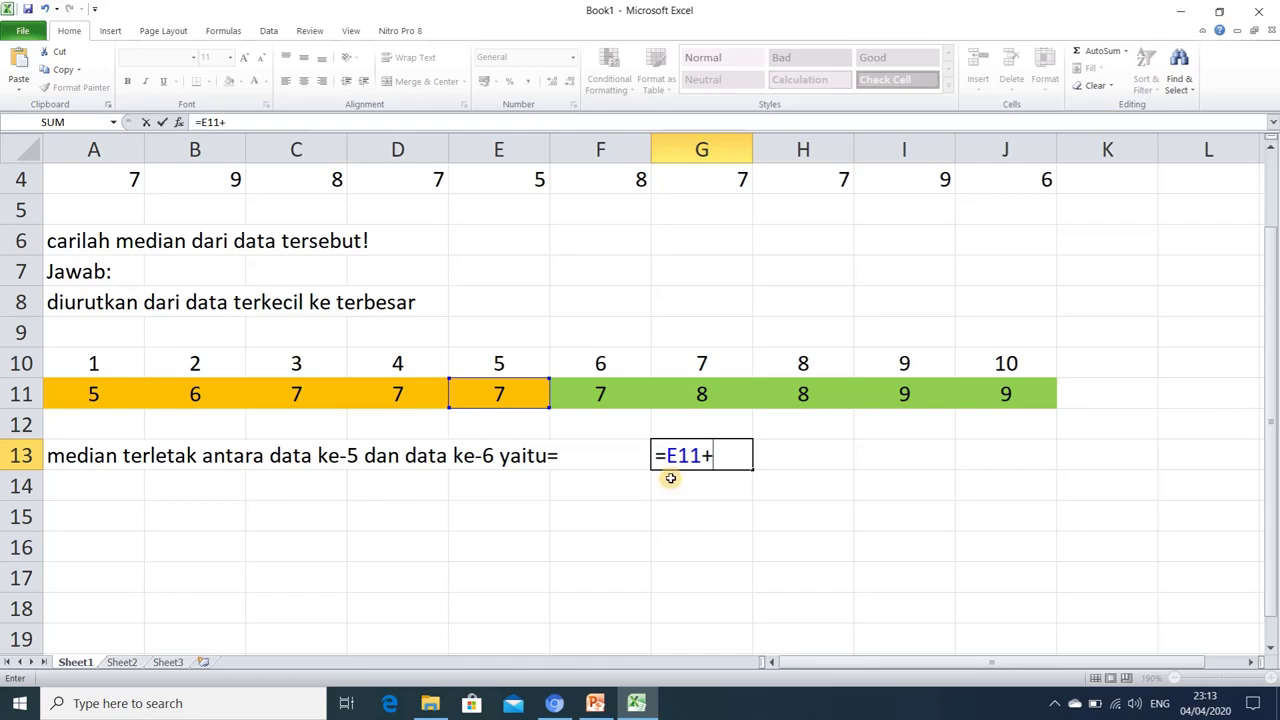
left_click(612, 401)
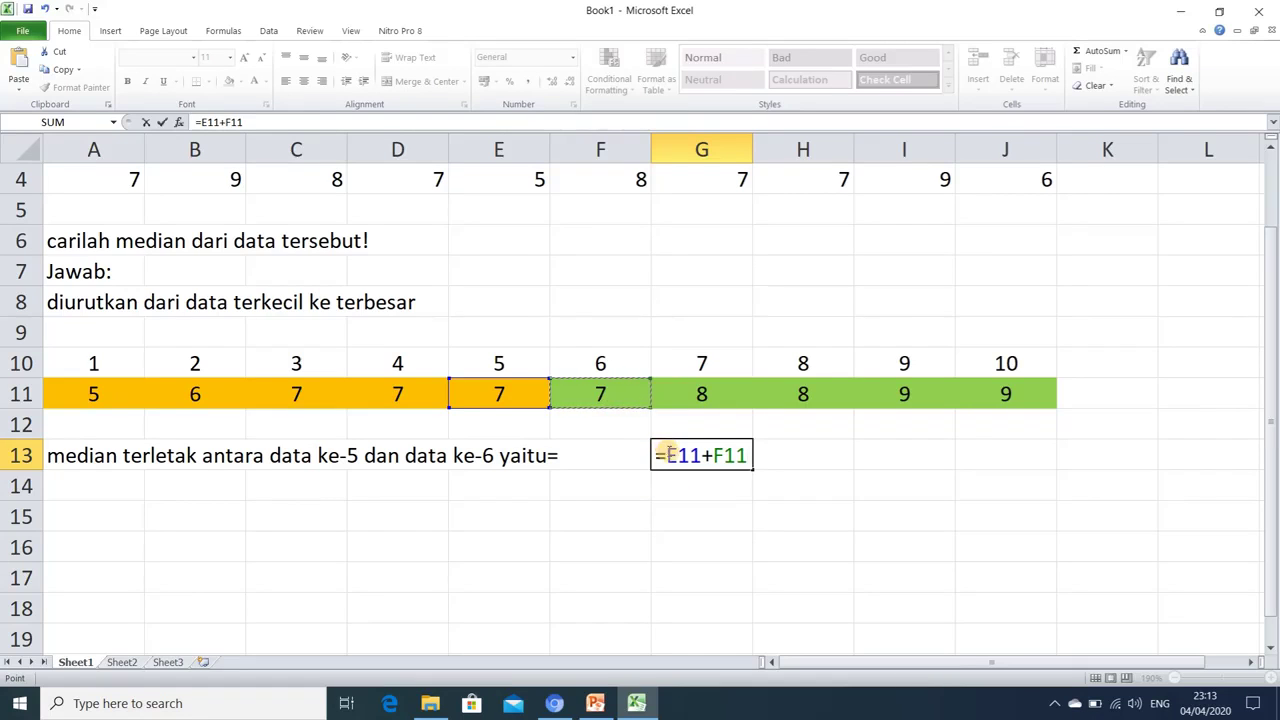
left_click(663, 452)
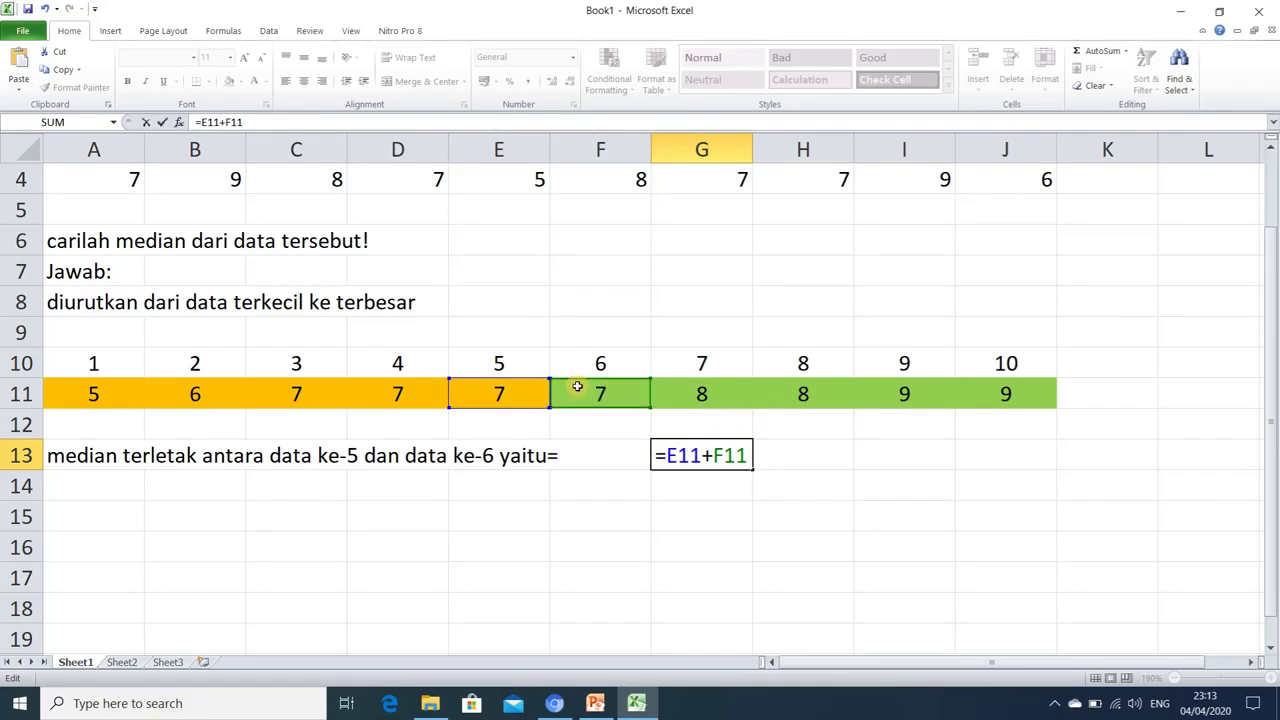
type("(")
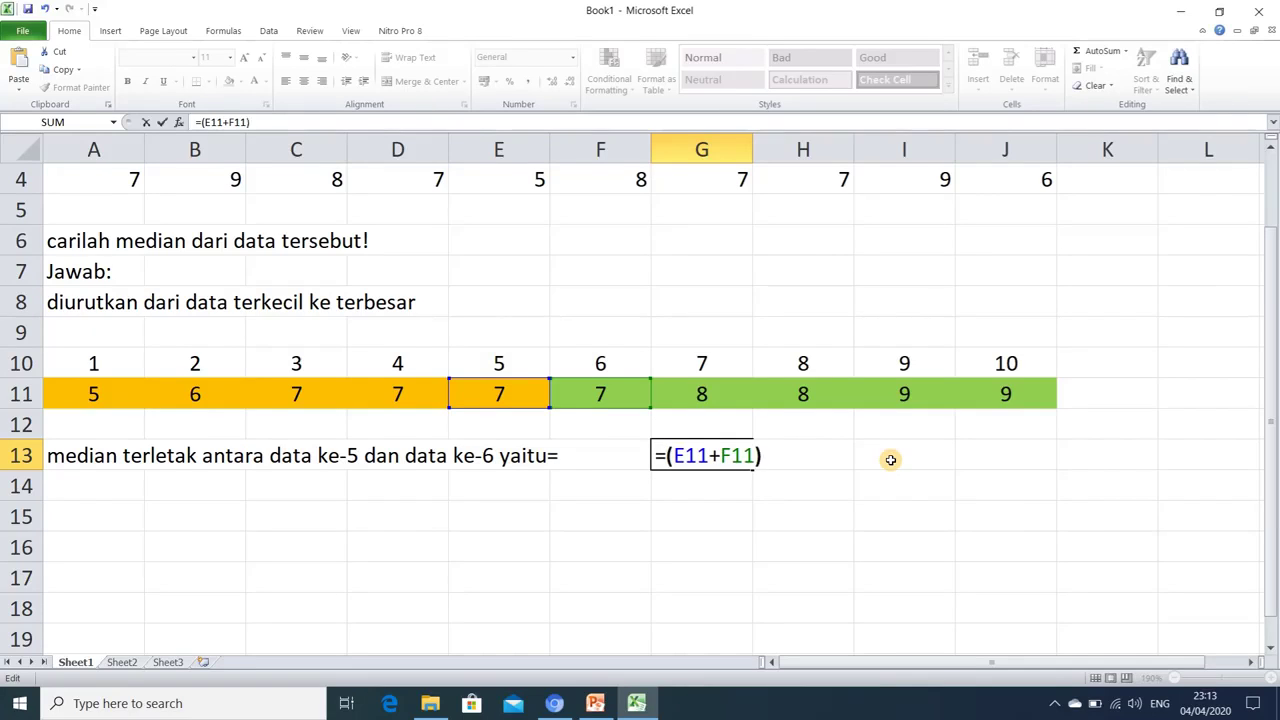
type("/2")
key("Return")
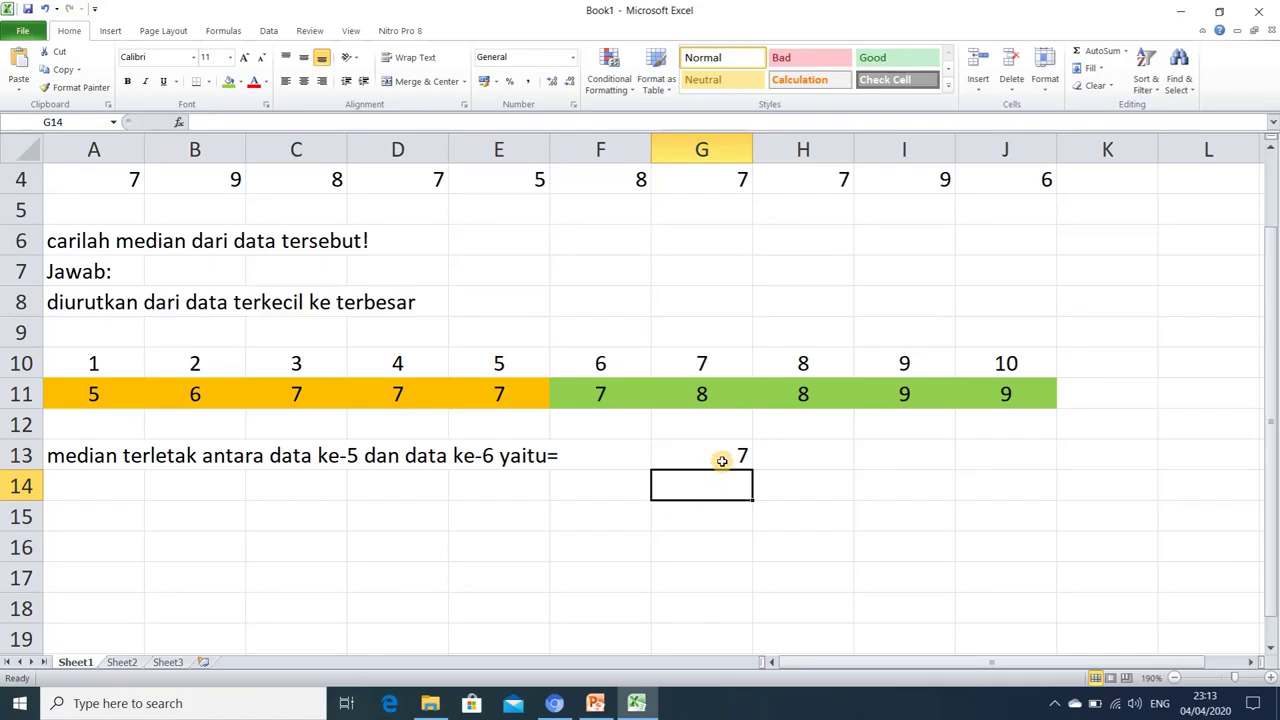
left_click(725, 456)
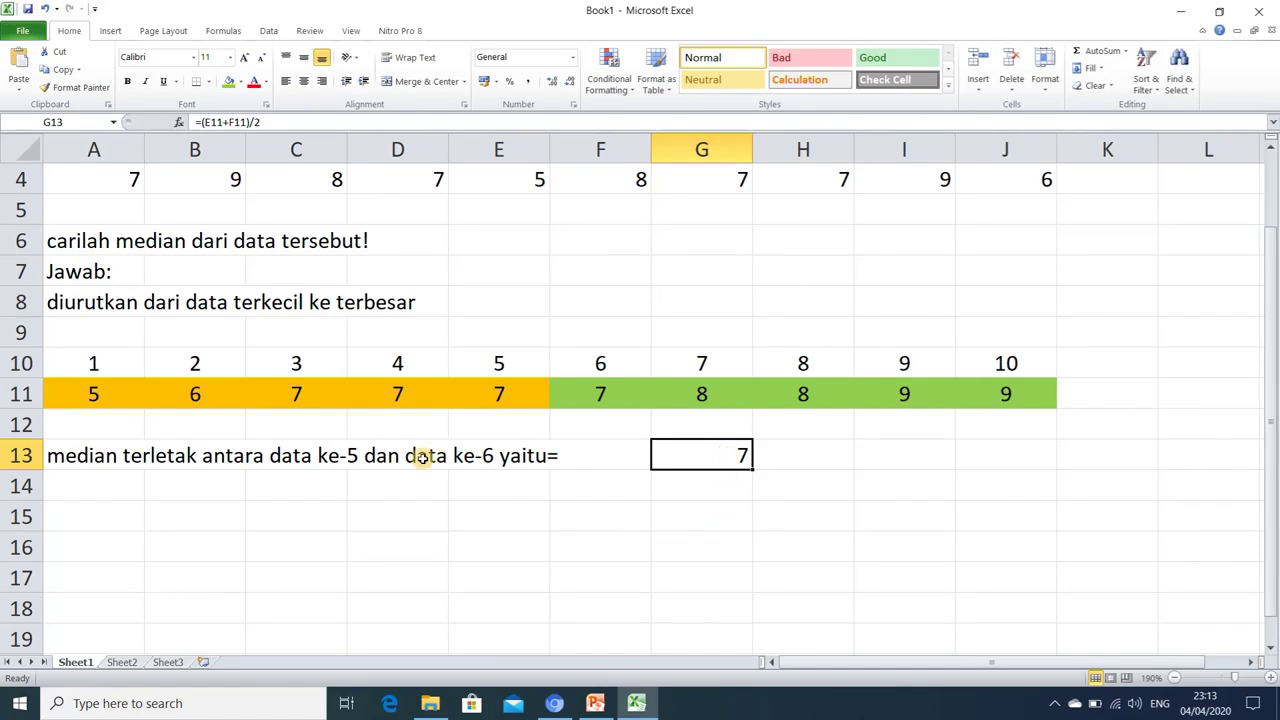
Extend the sorted data with an eleventh entry: position number 11 in K10 and value 10 in K11
left_click_drag(92, 395, 974, 388)
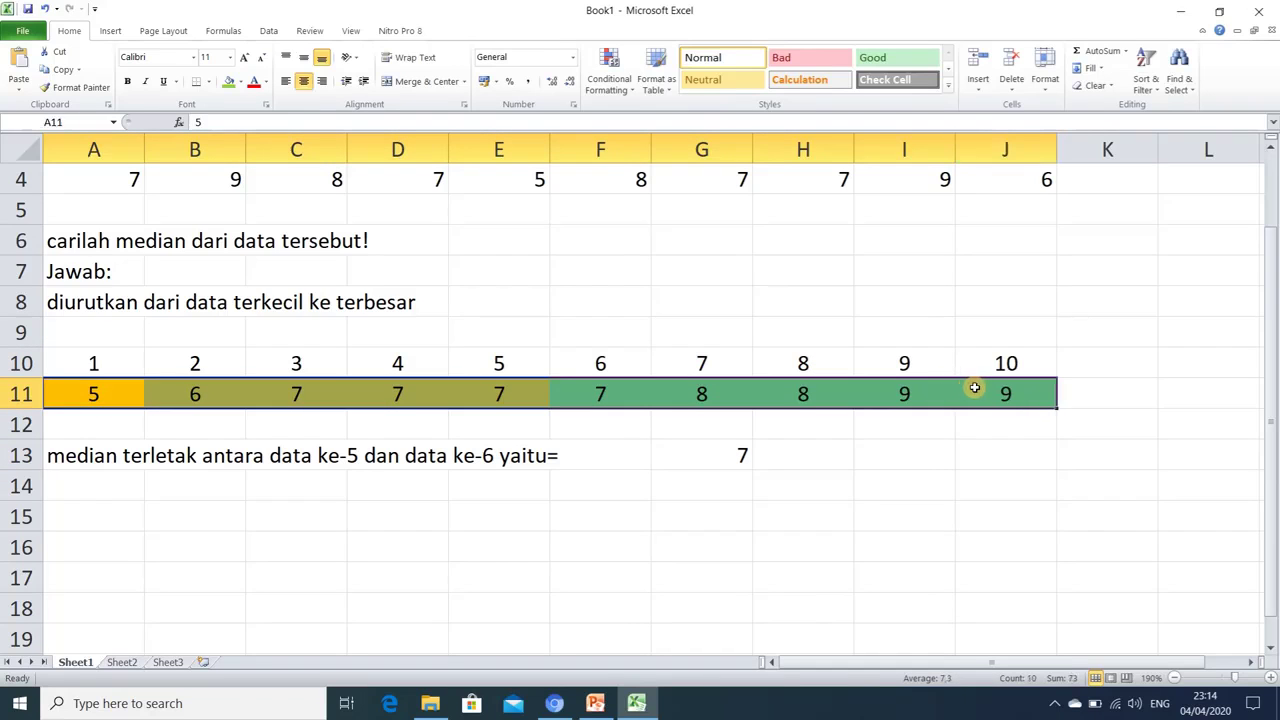
left_click(971, 440)
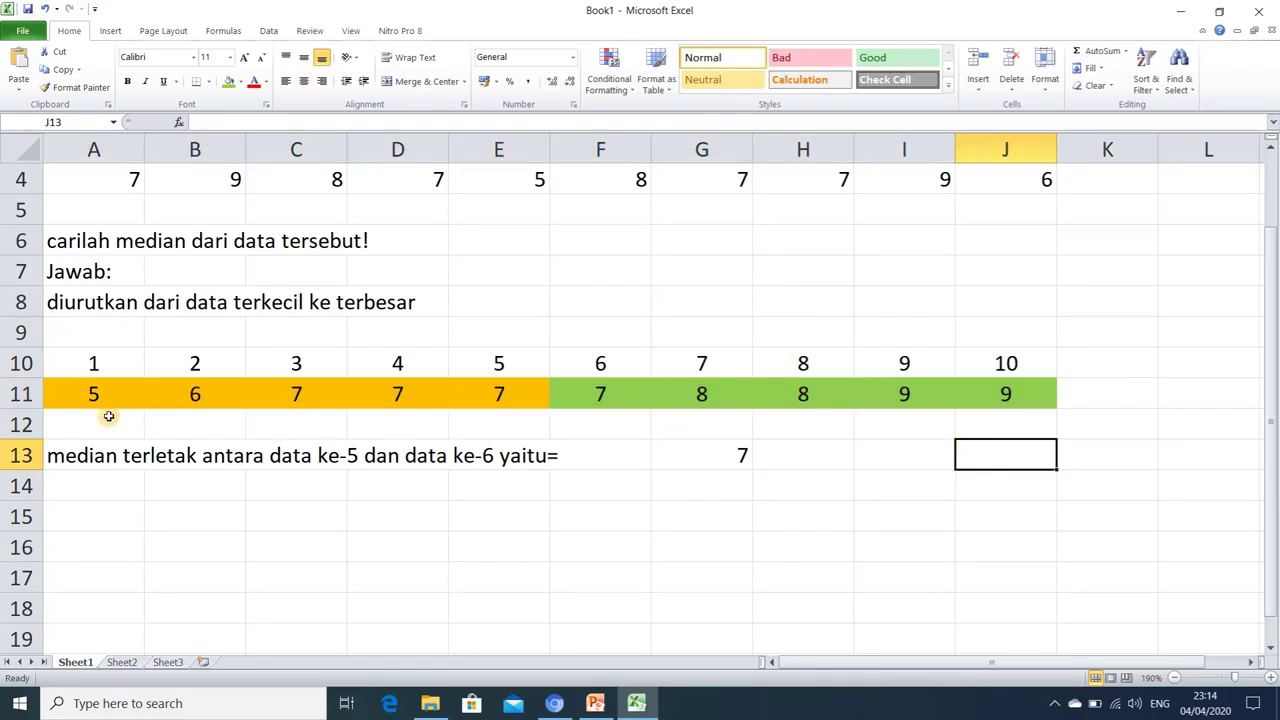
left_click_drag(94, 366, 980, 380)
left_click(1019, 398)
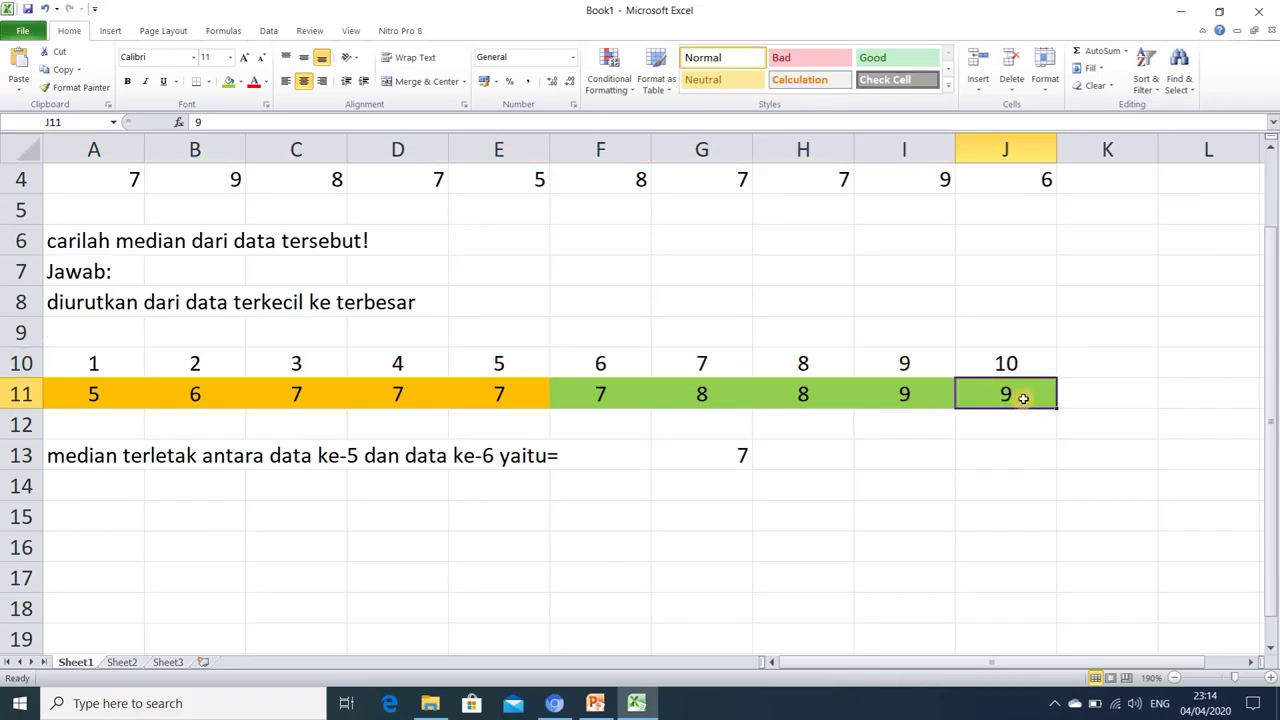
left_click(1103, 357)
type("11")
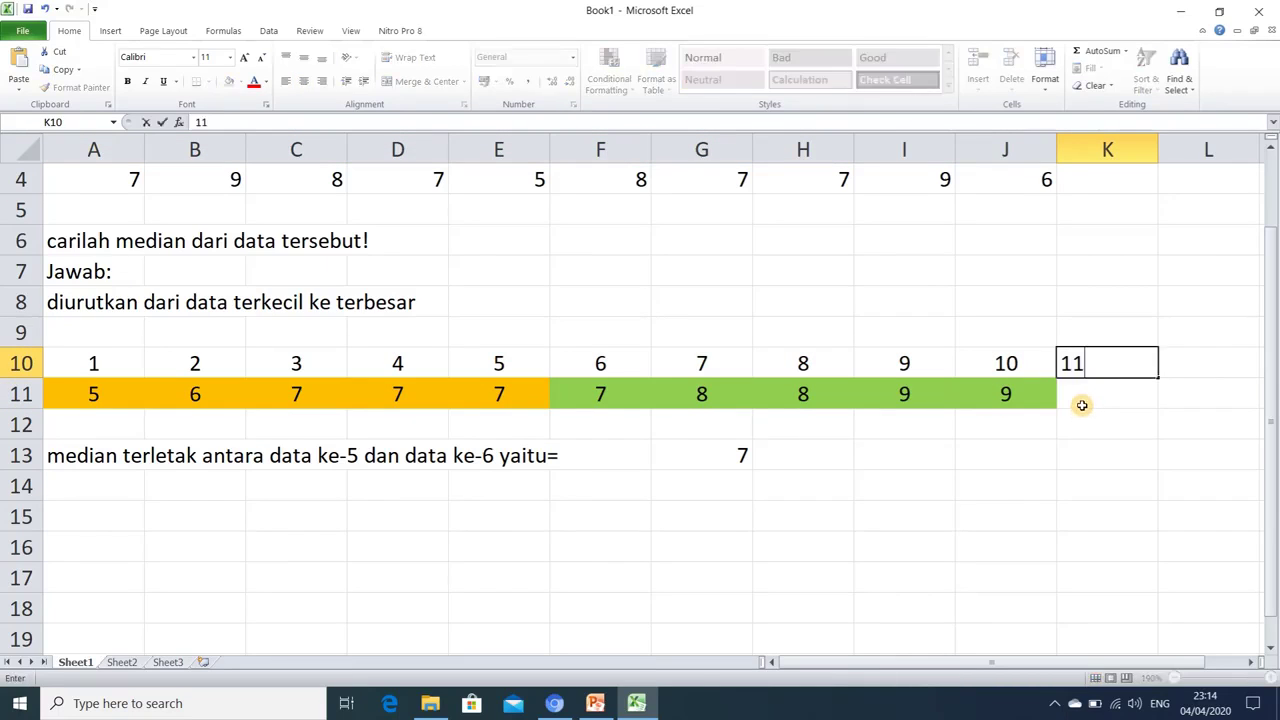
left_click(1082, 405)
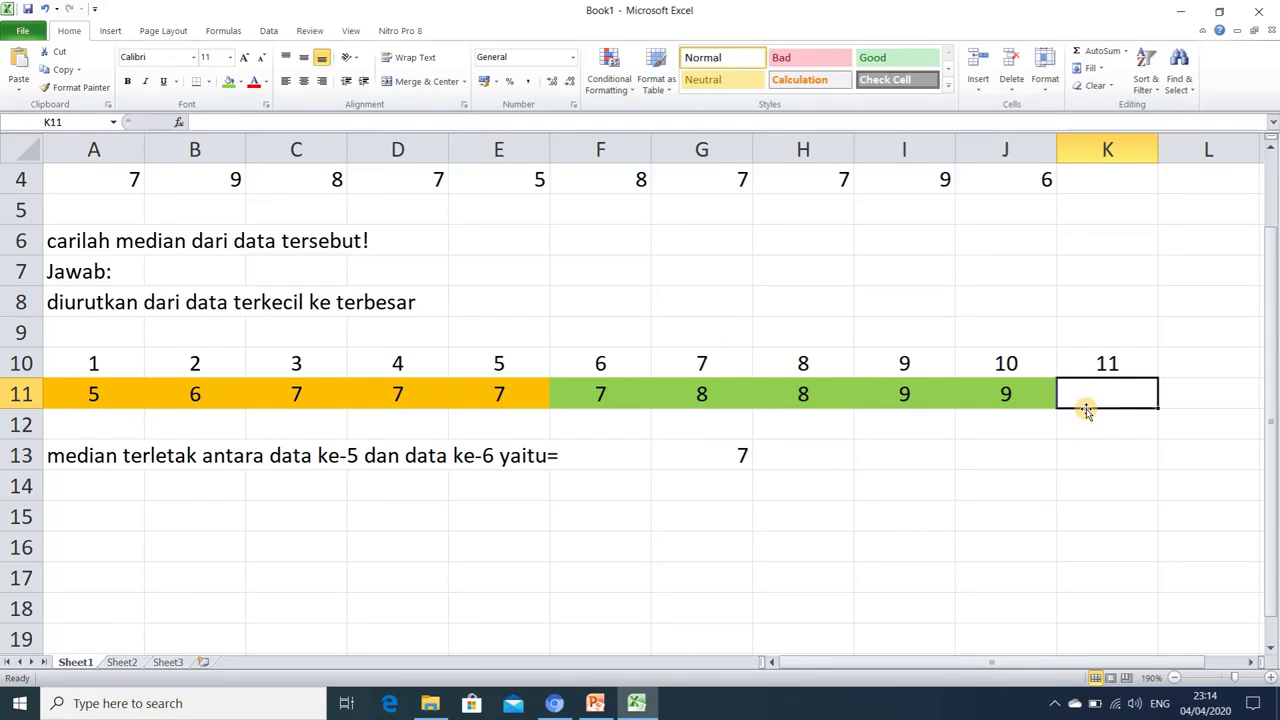
type("10")
left_click(1083, 458)
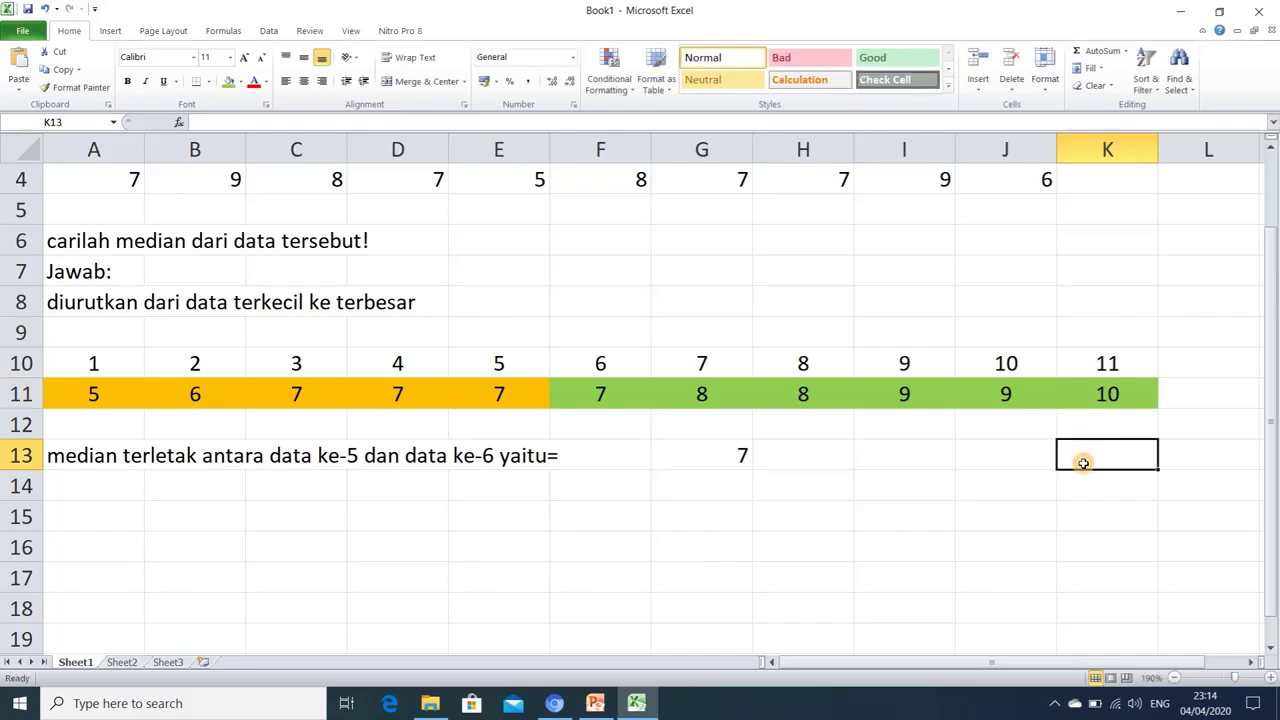
left_click(1094, 405)
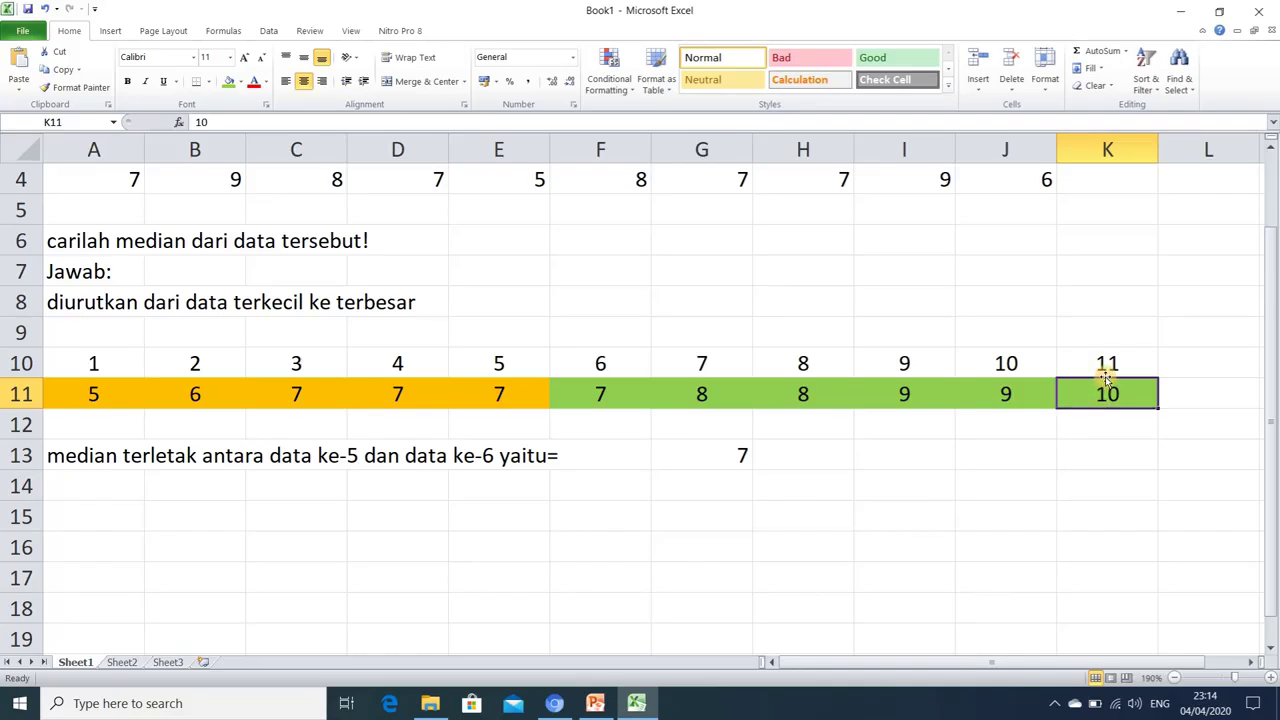
Examine the five values on each side of the sixth one, A11:E11 and G11:K11, in the eleven-value row
left_click(101, 393)
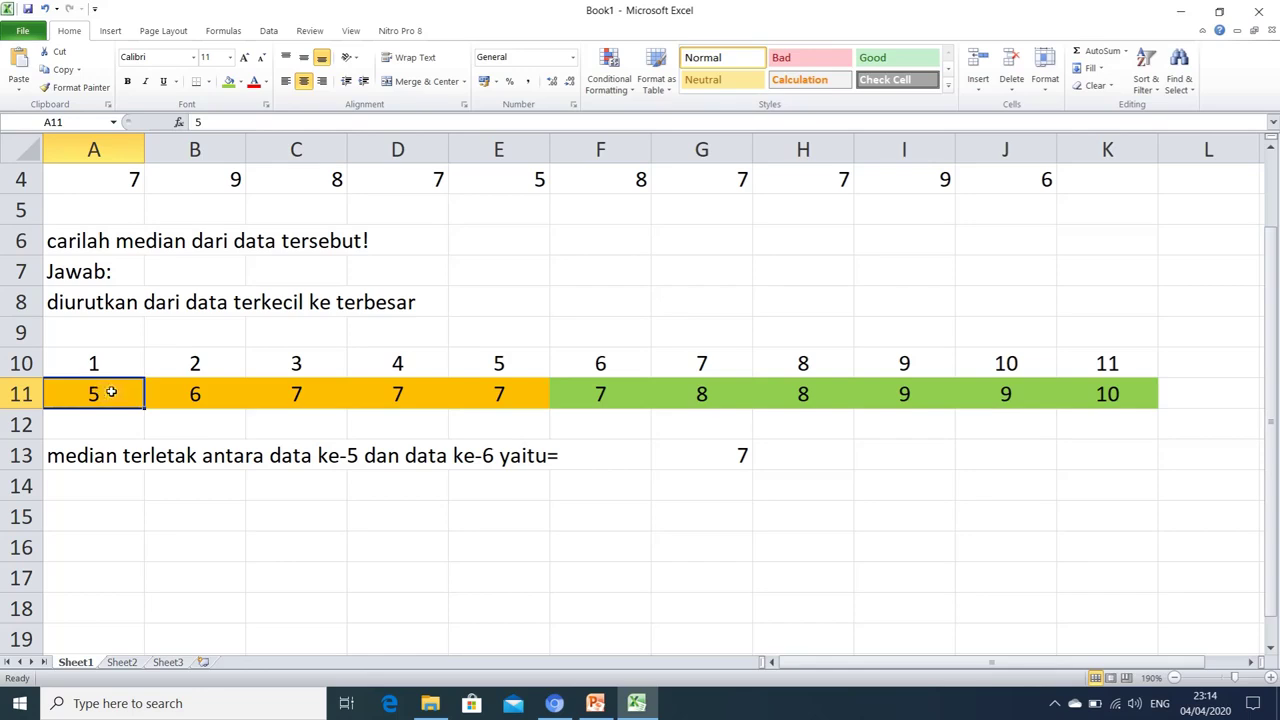
left_click_drag(111, 392, 479, 397)
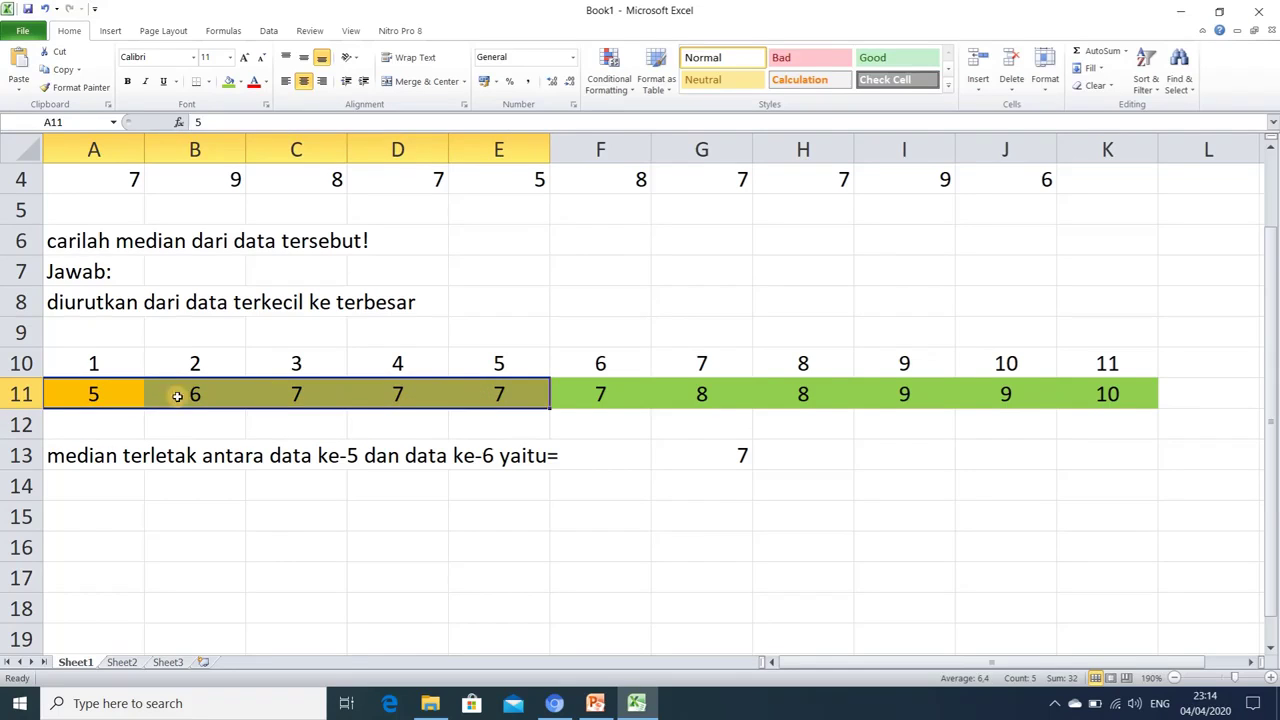
left_click(128, 394)
left_click(188, 400)
left_click(293, 393)
left_click(399, 395)
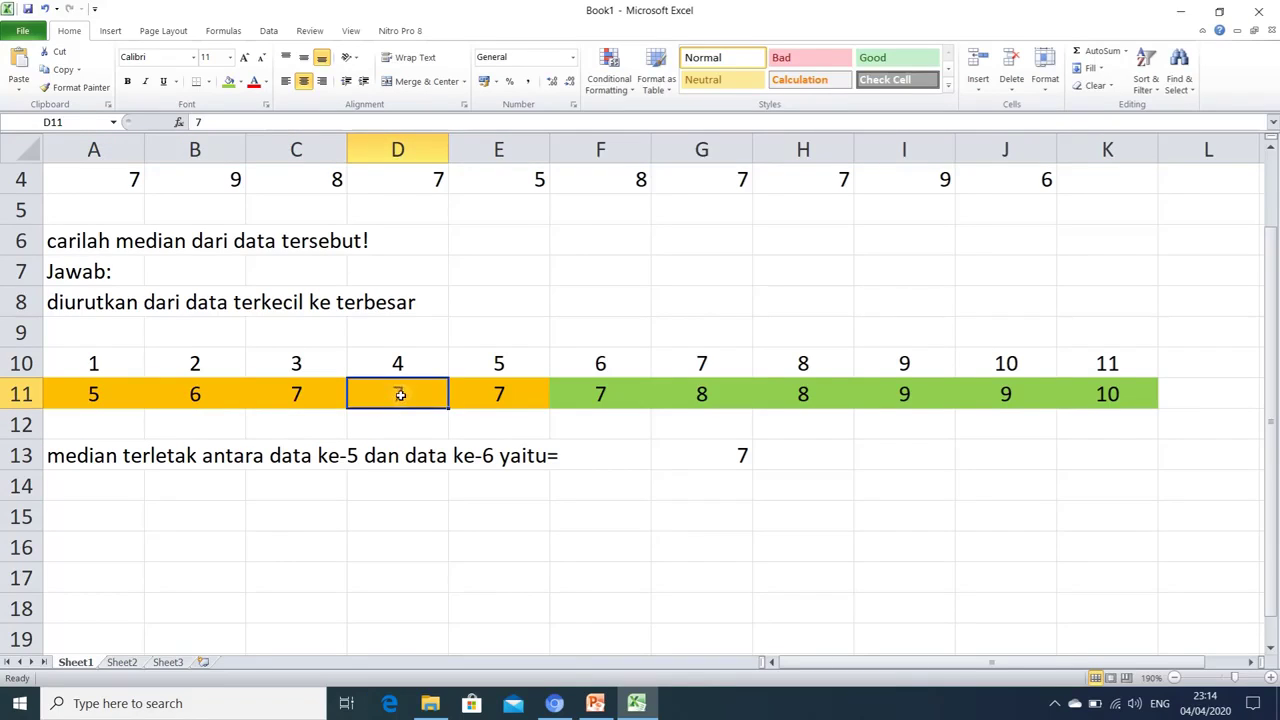
left_click(532, 400)
left_click(711, 400)
left_click(800, 400)
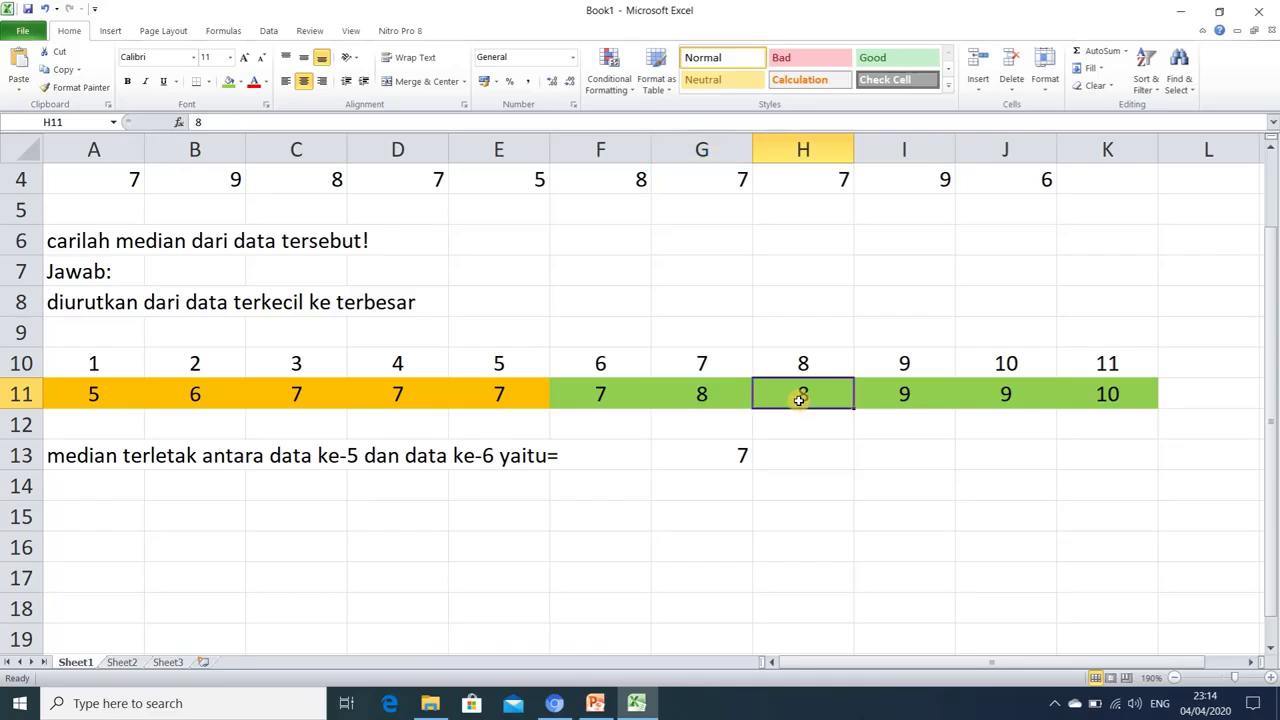
left_click(909, 397)
left_click(1009, 400)
left_click(1087, 405)
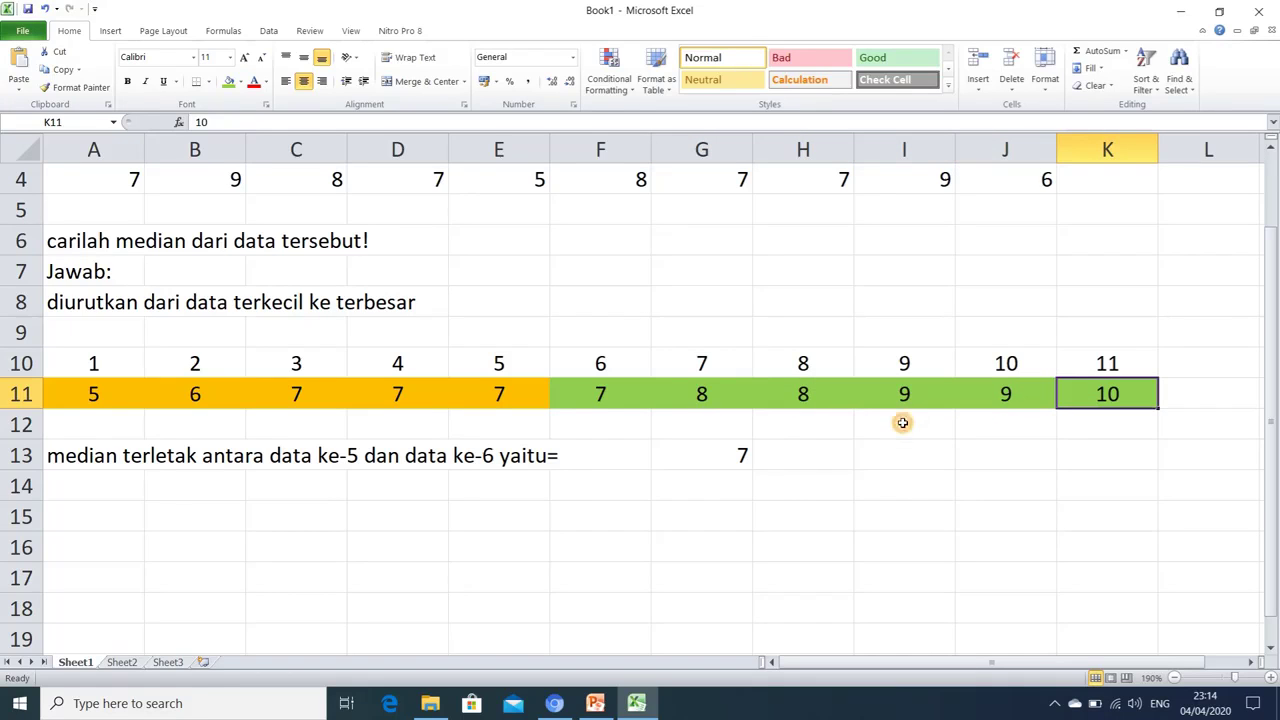
Fill the five values after the sixth, G11:K11, with yellow and check the middle value in F11 and its position number
left_click_drag(720, 400, 1081, 392)
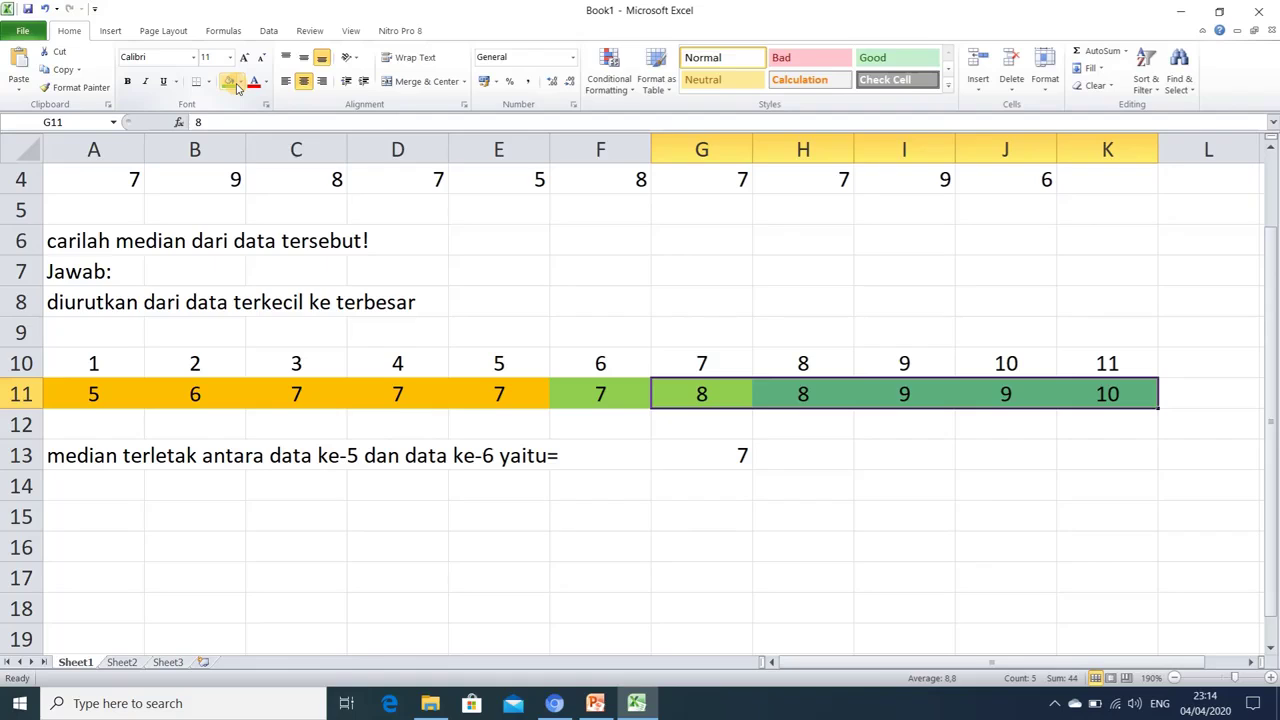
left_click(238, 85)
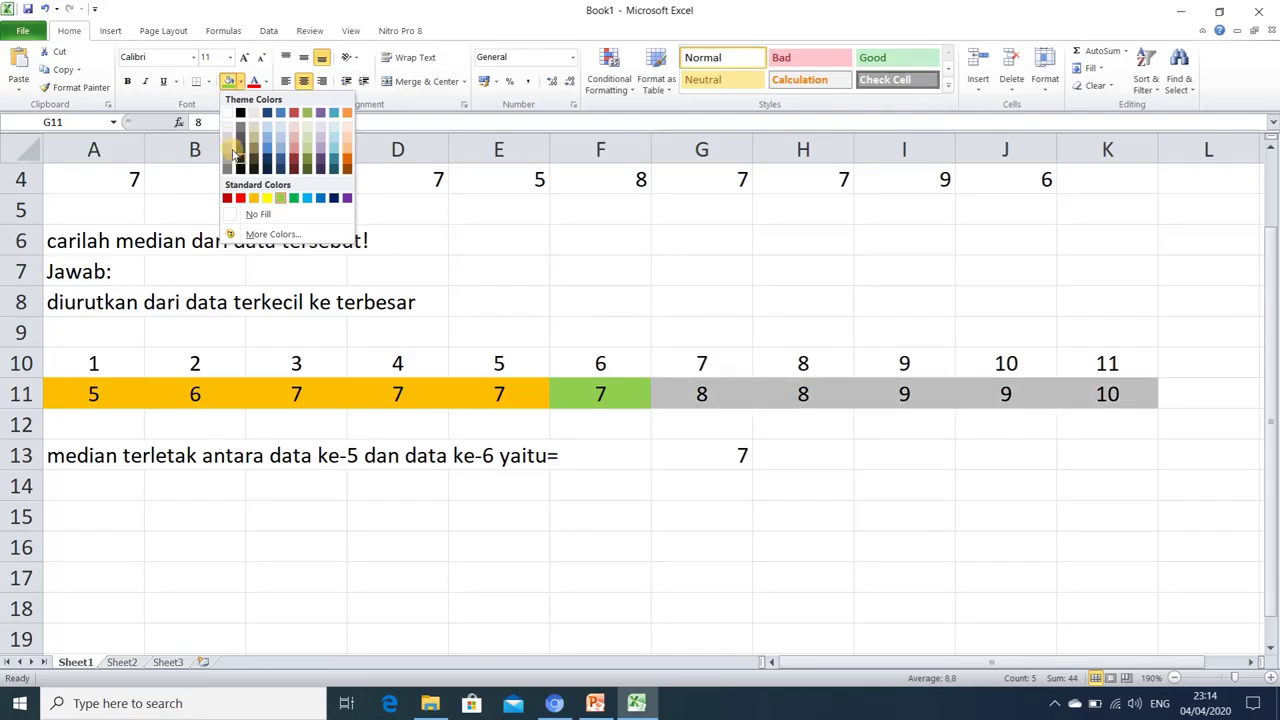
left_click(268, 199)
left_click(611, 460)
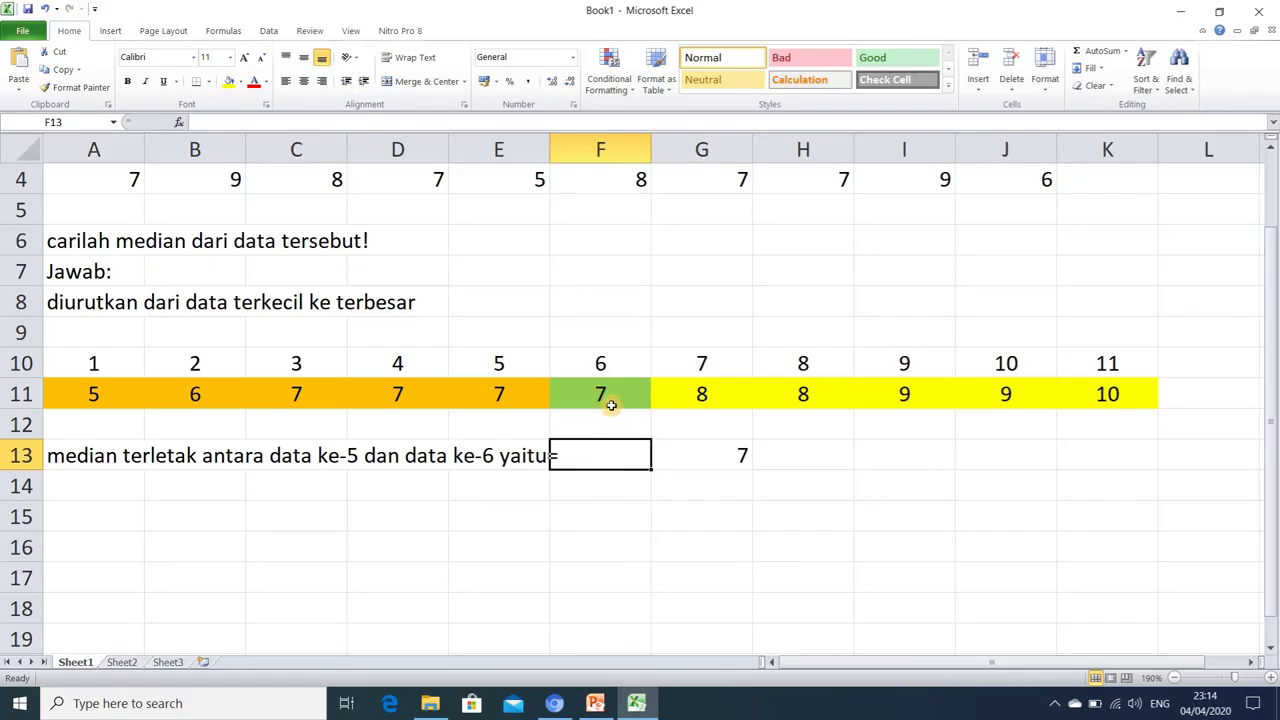
left_click(611, 401)
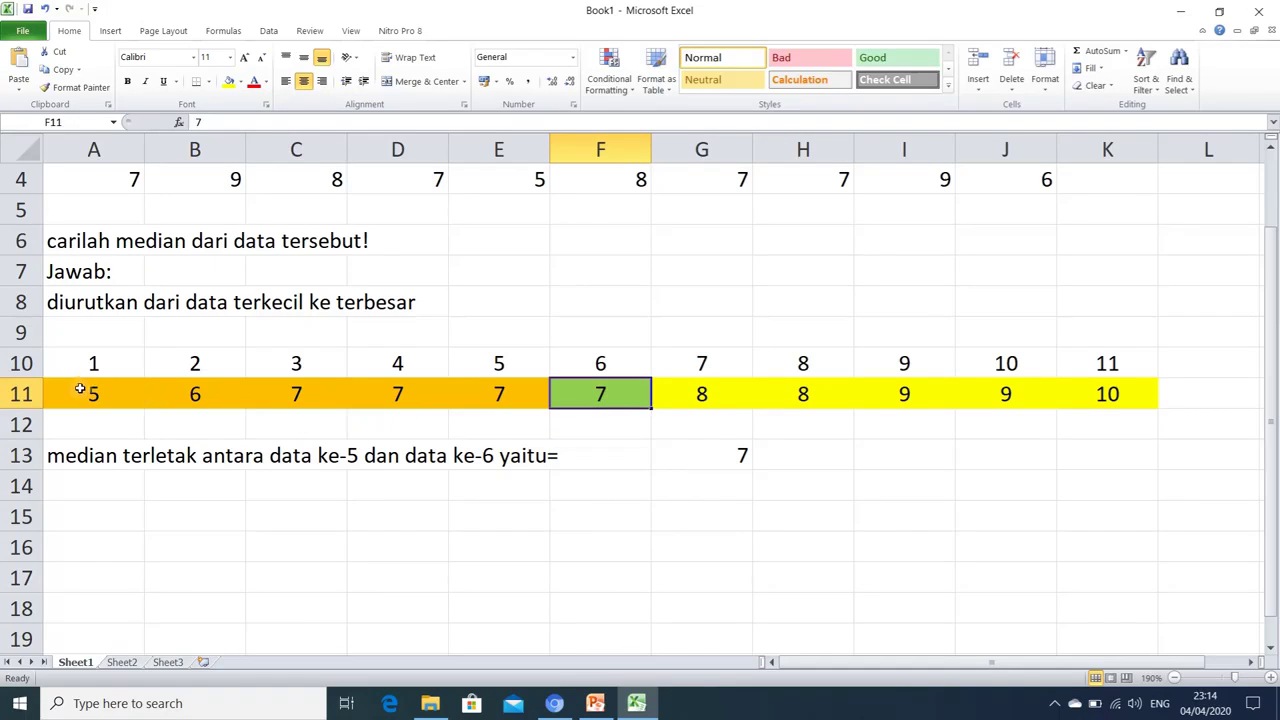
left_click_drag(90, 394, 490, 408)
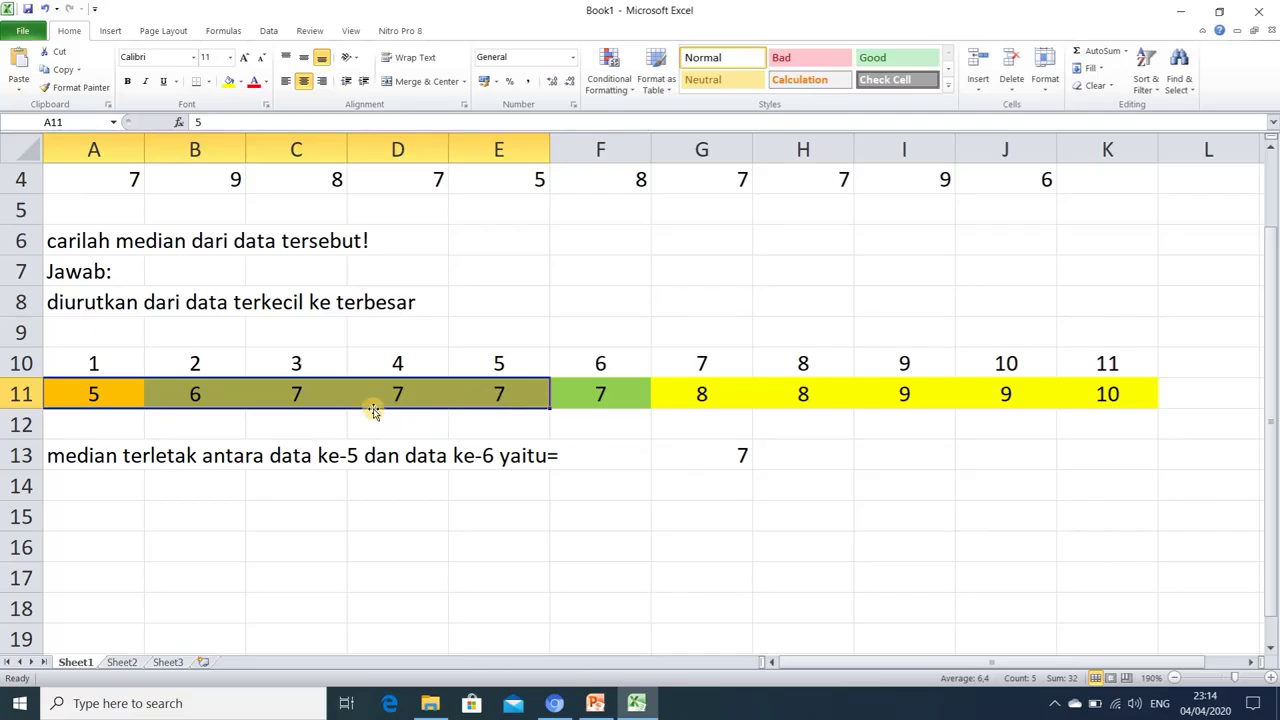
left_click(612, 398)
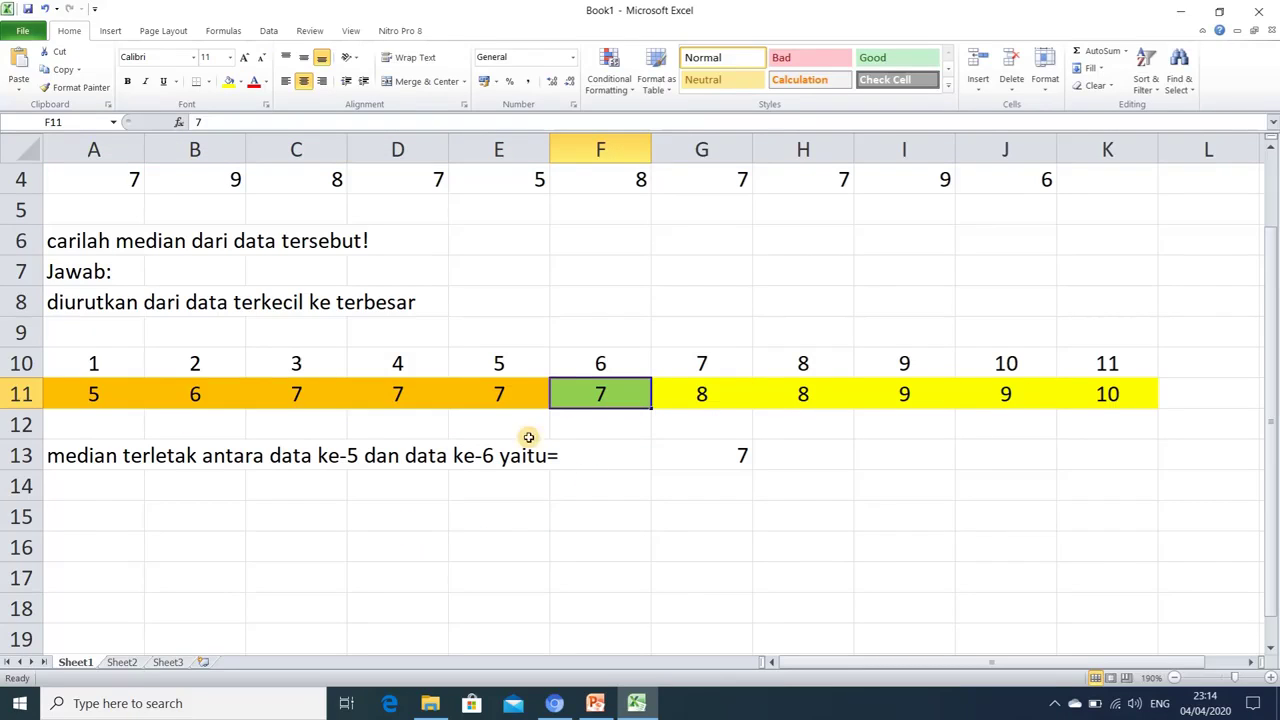
left_click(610, 366)
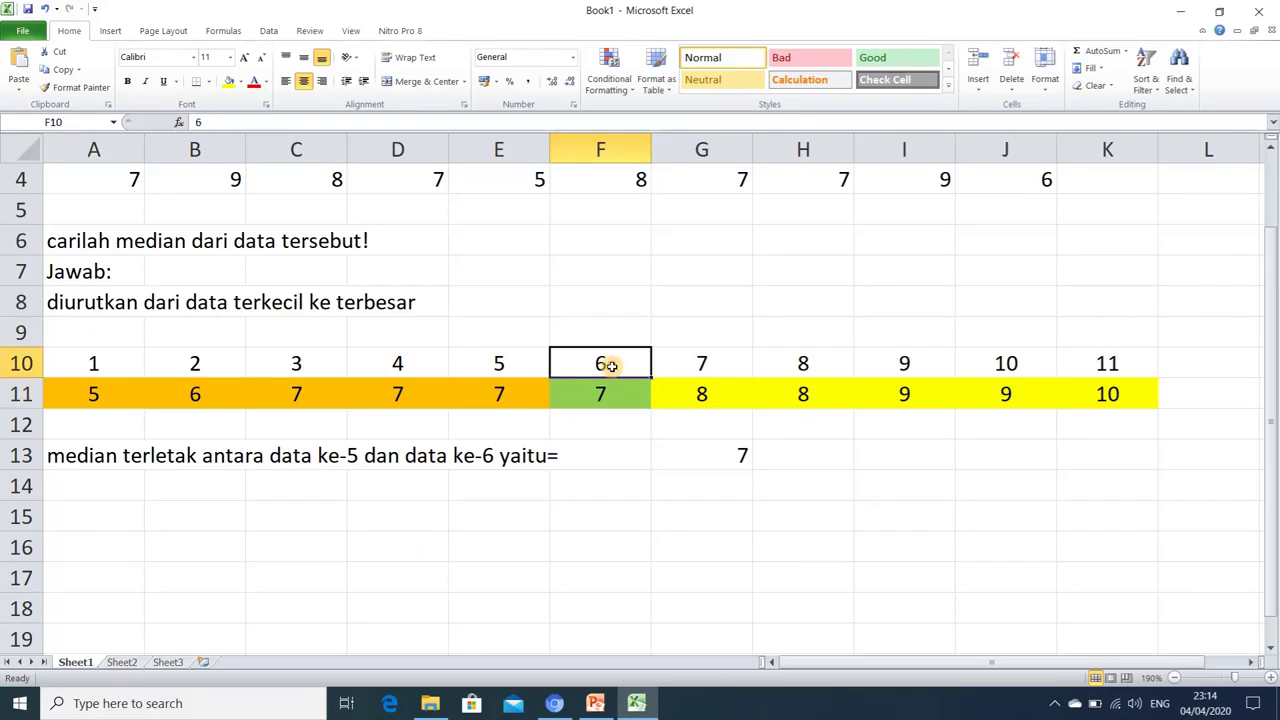
Enter the text "median terletak pada data ke 6 yaitu 7" in A15 and compare it with the middle value in F11
left_click(110, 516)
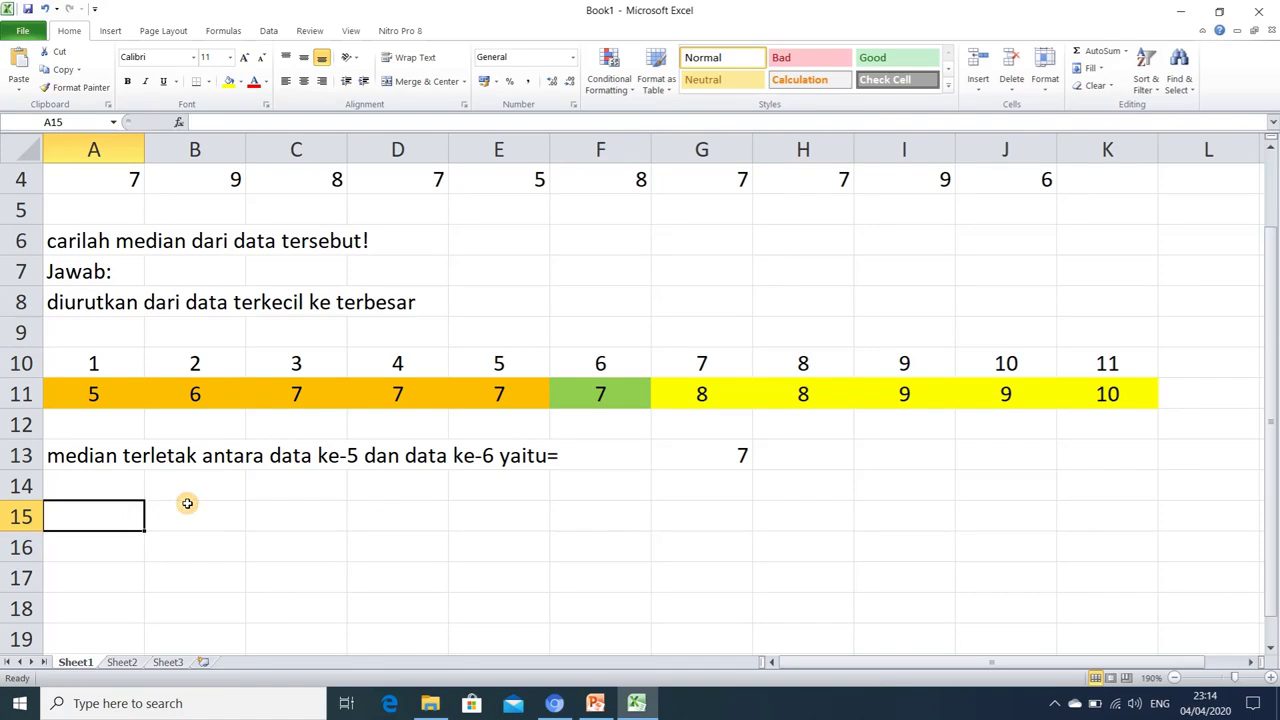
type("me")
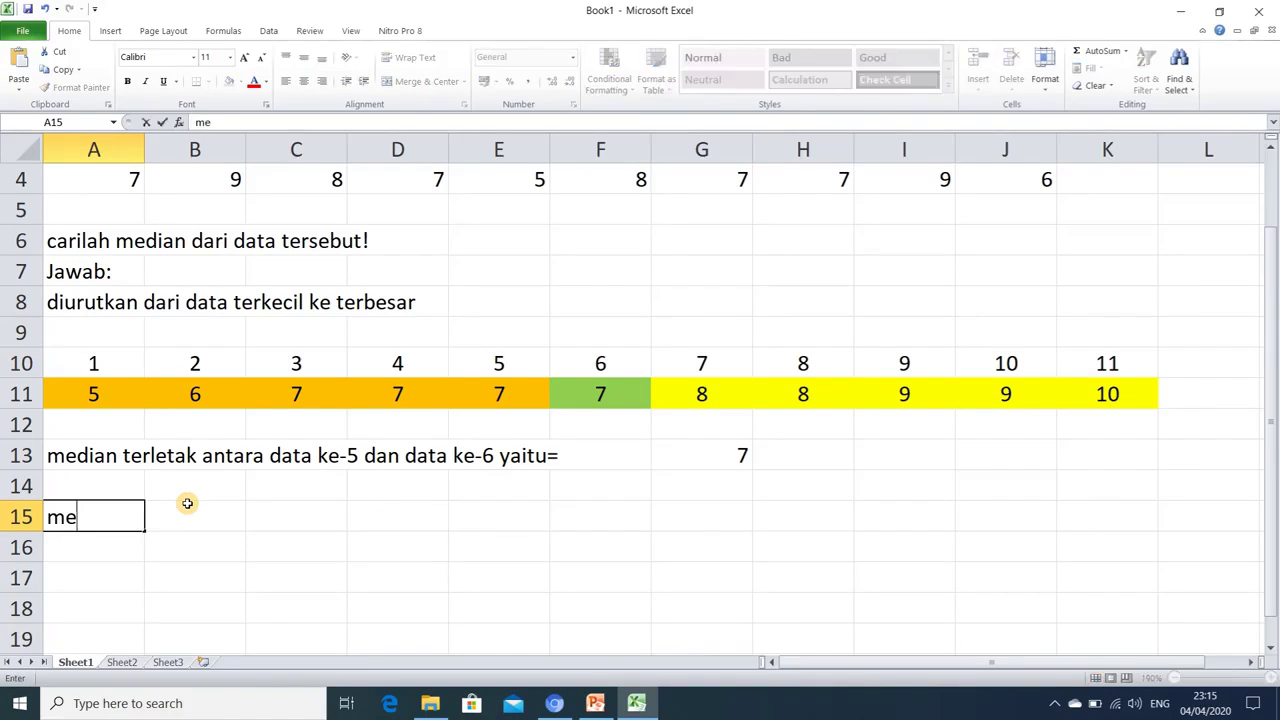
type("dian terleta")
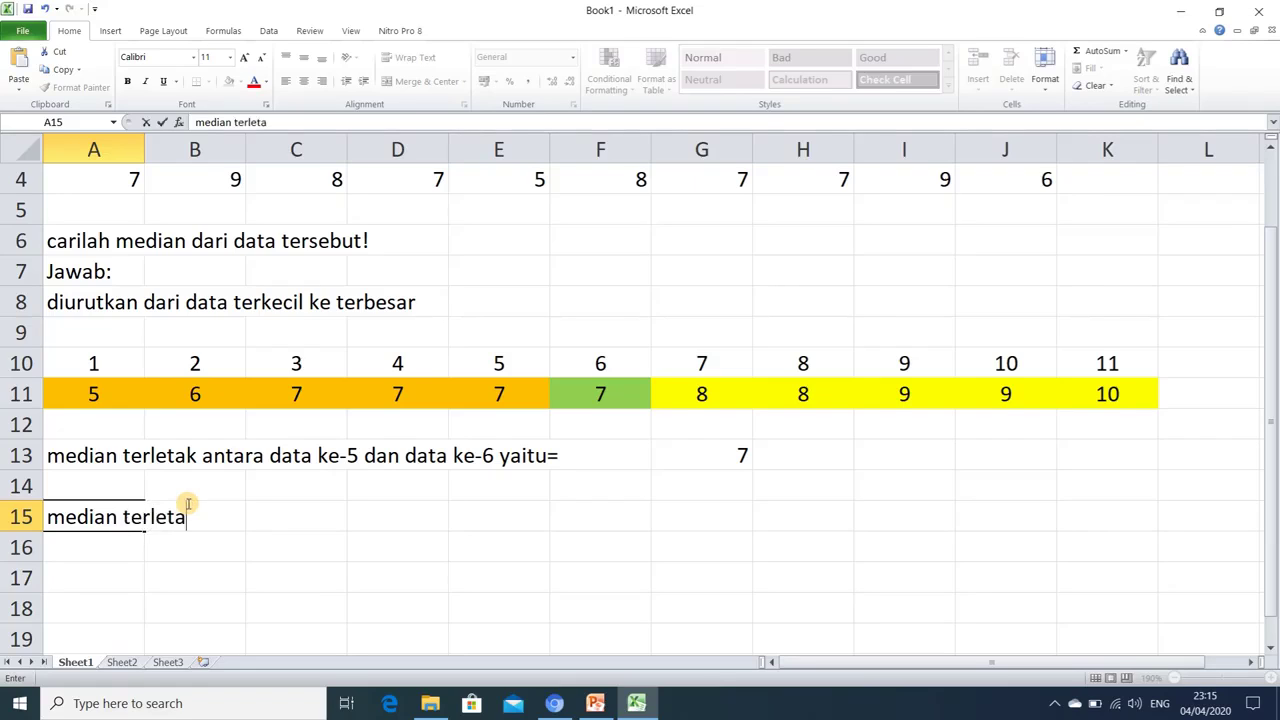
type("k pada data ")
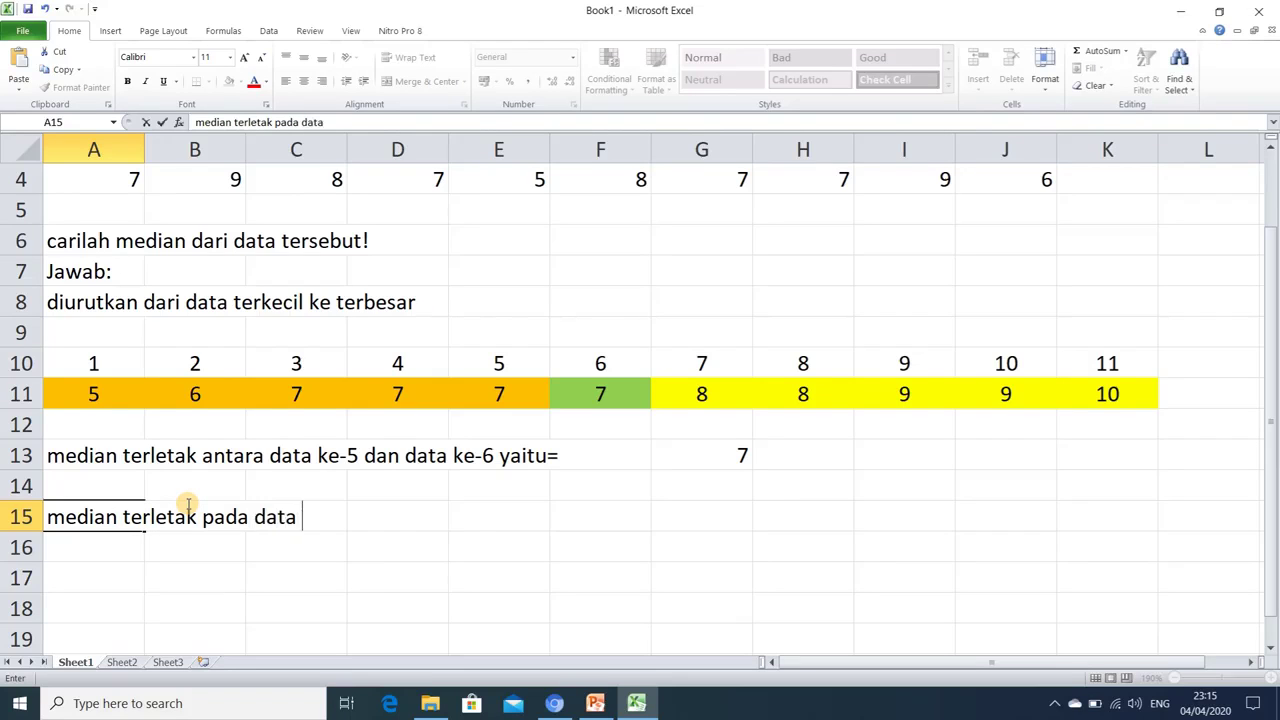
type("ke 6 yaitu")
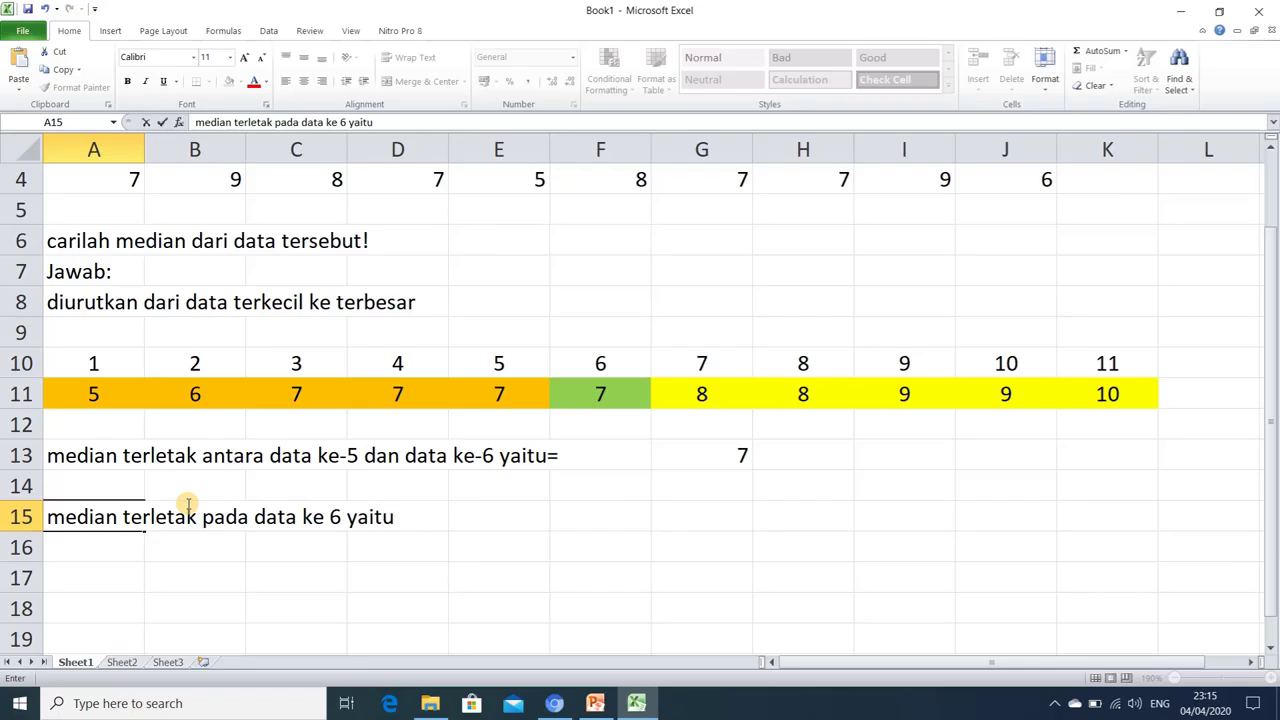
type(" 7")
key("Return")
type("]")
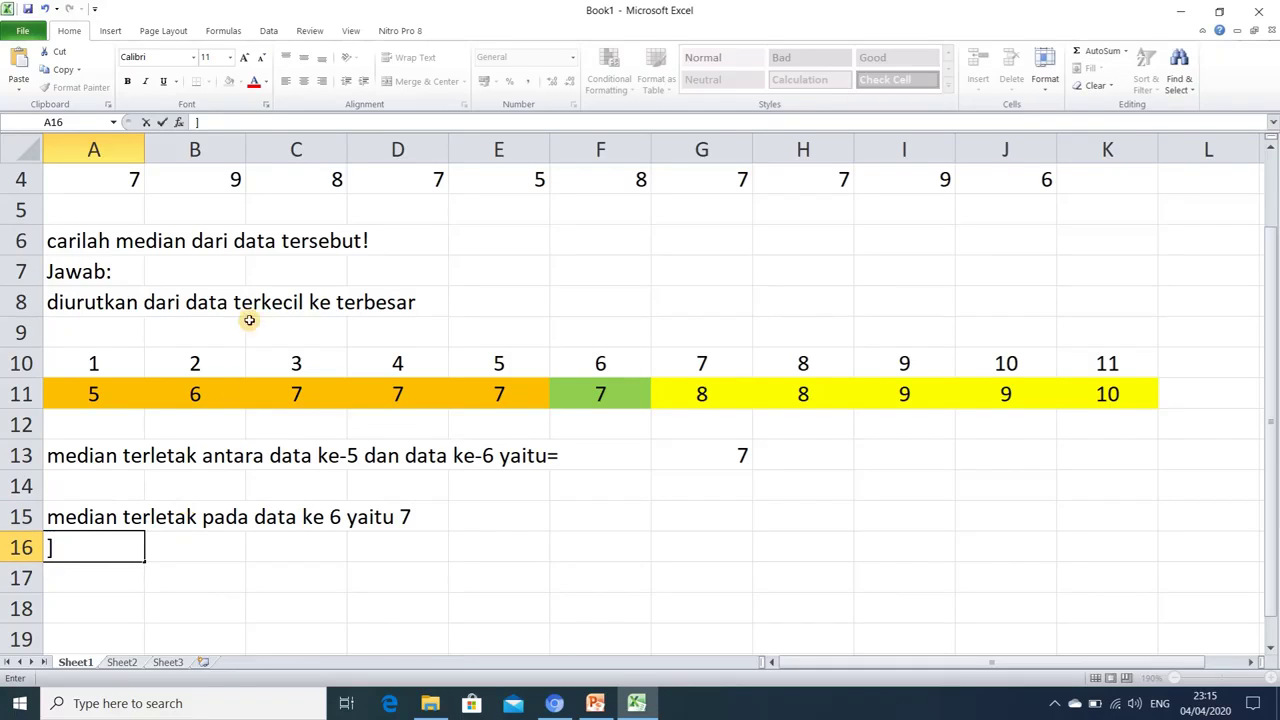
left_click(600, 397)
left_click(430, 517)
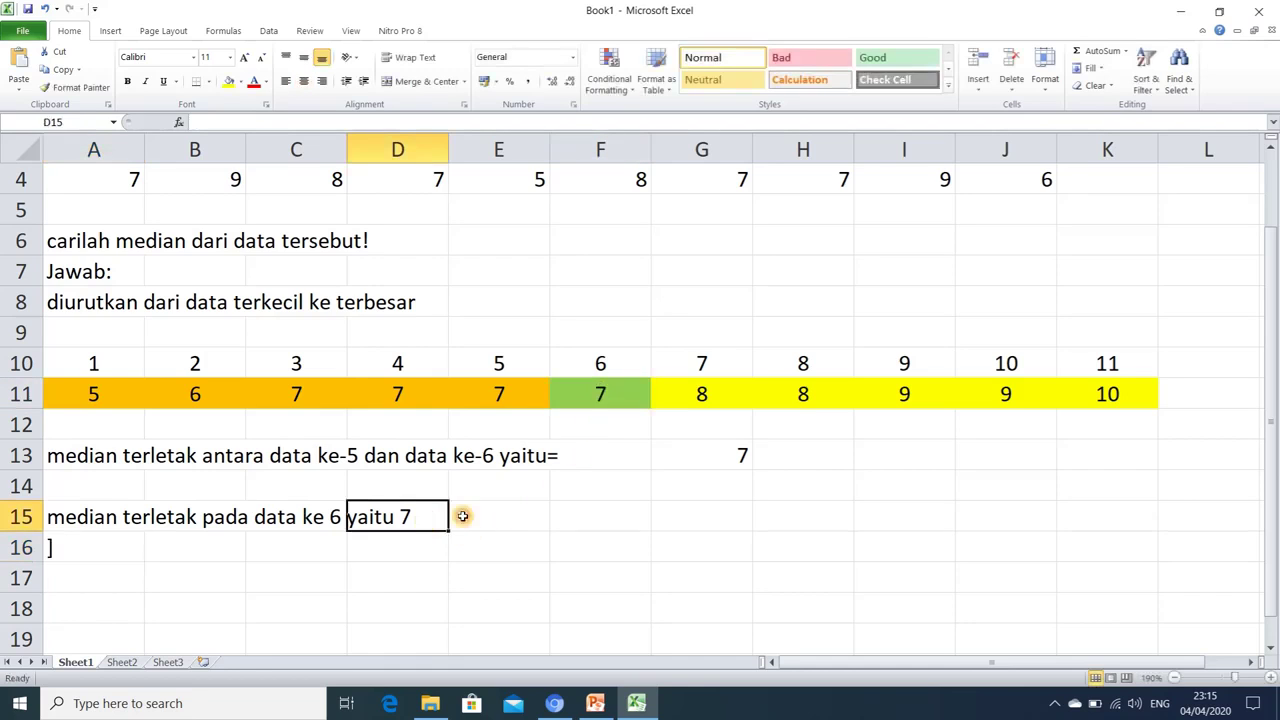
Check the median conclusions in rows 13 and 15 and clear the stray "]" from A16
left_click(748, 456)
left_click(90, 528)
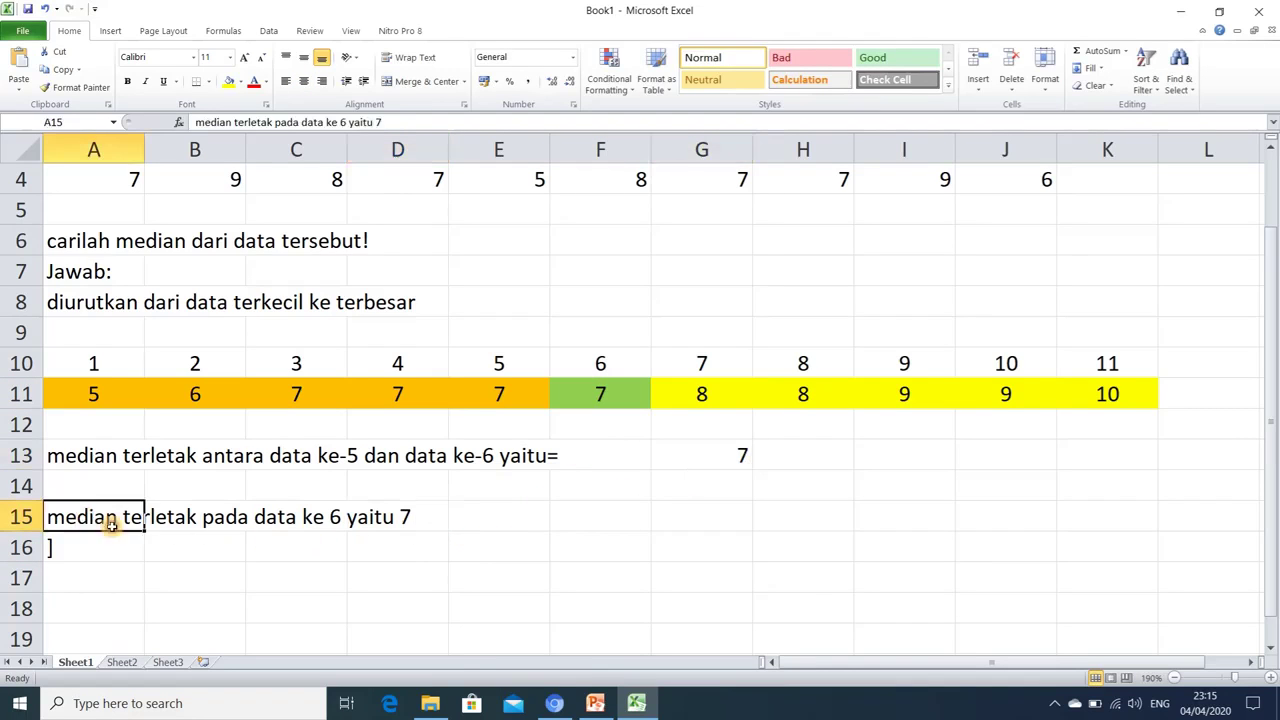
scroll(203, 562, "down", 2)
scroll(203, 562, "up", 3)
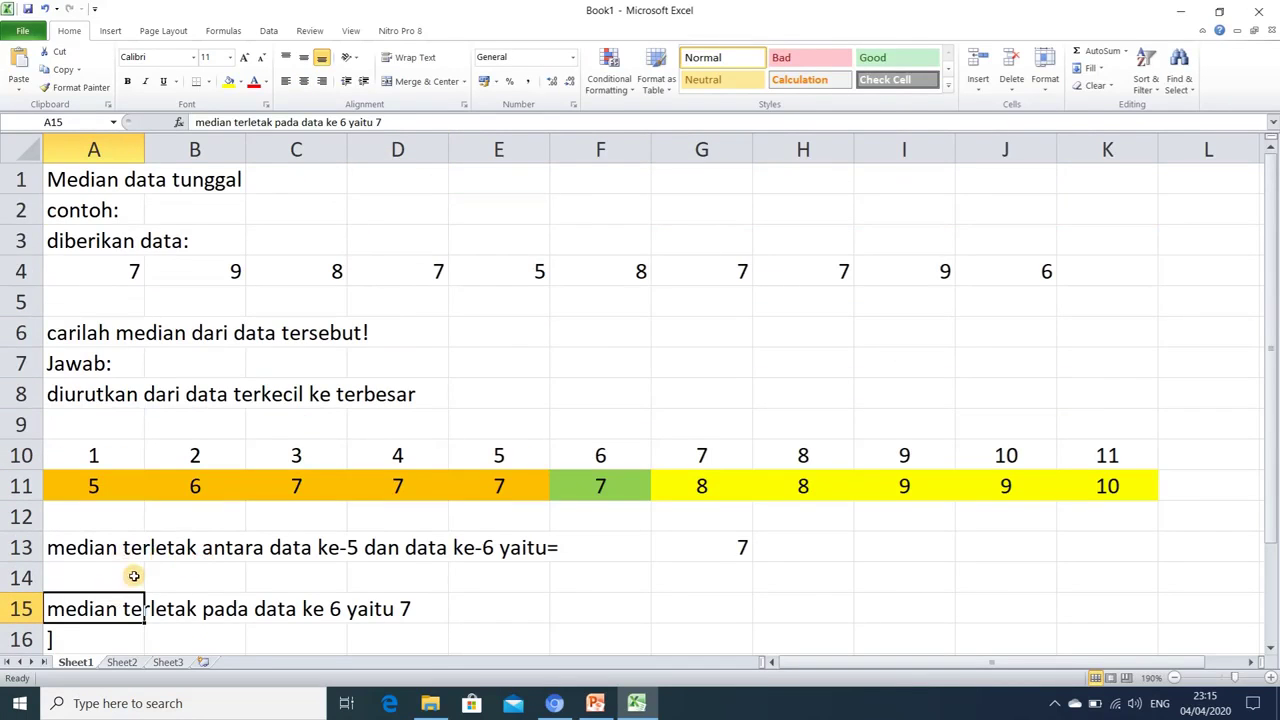
scroll(134, 575, "down", 2)
left_click(51, 457)
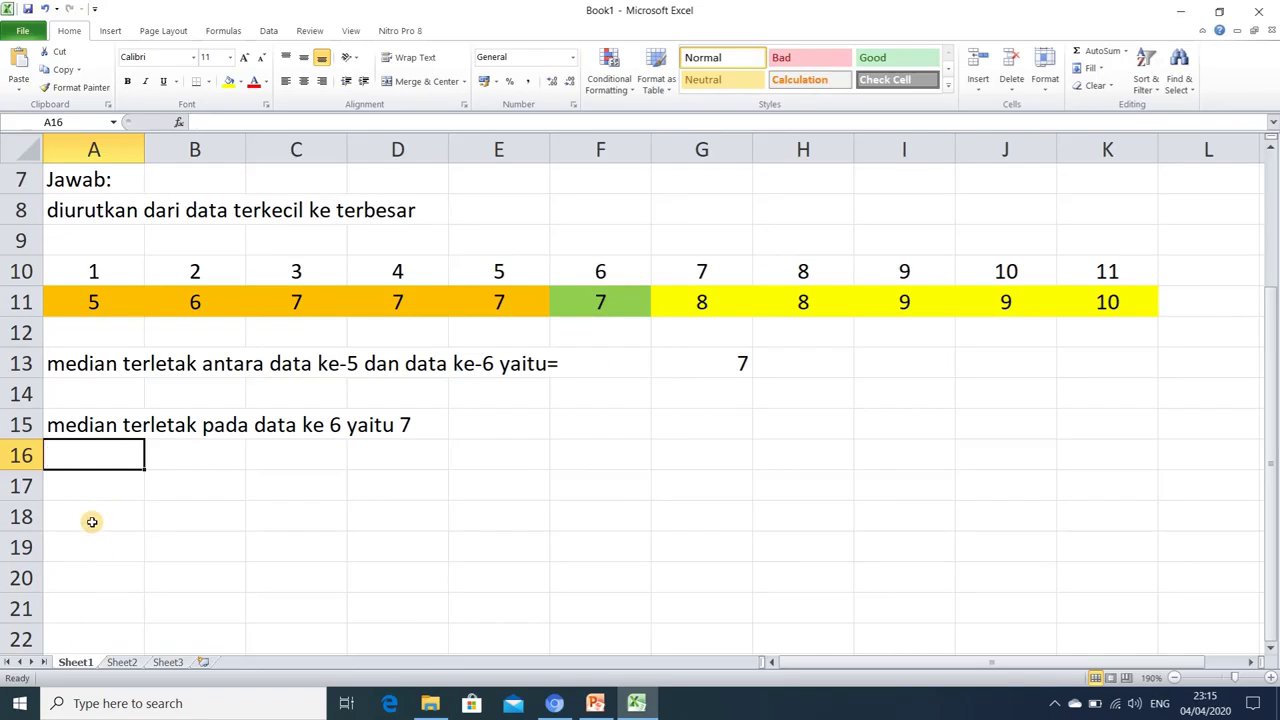
left_click(94, 518)
Review the grouped-data median formula in the PowerPoint slide show and return to the interval table on Sheet2 in Excel
left_click(124, 660)
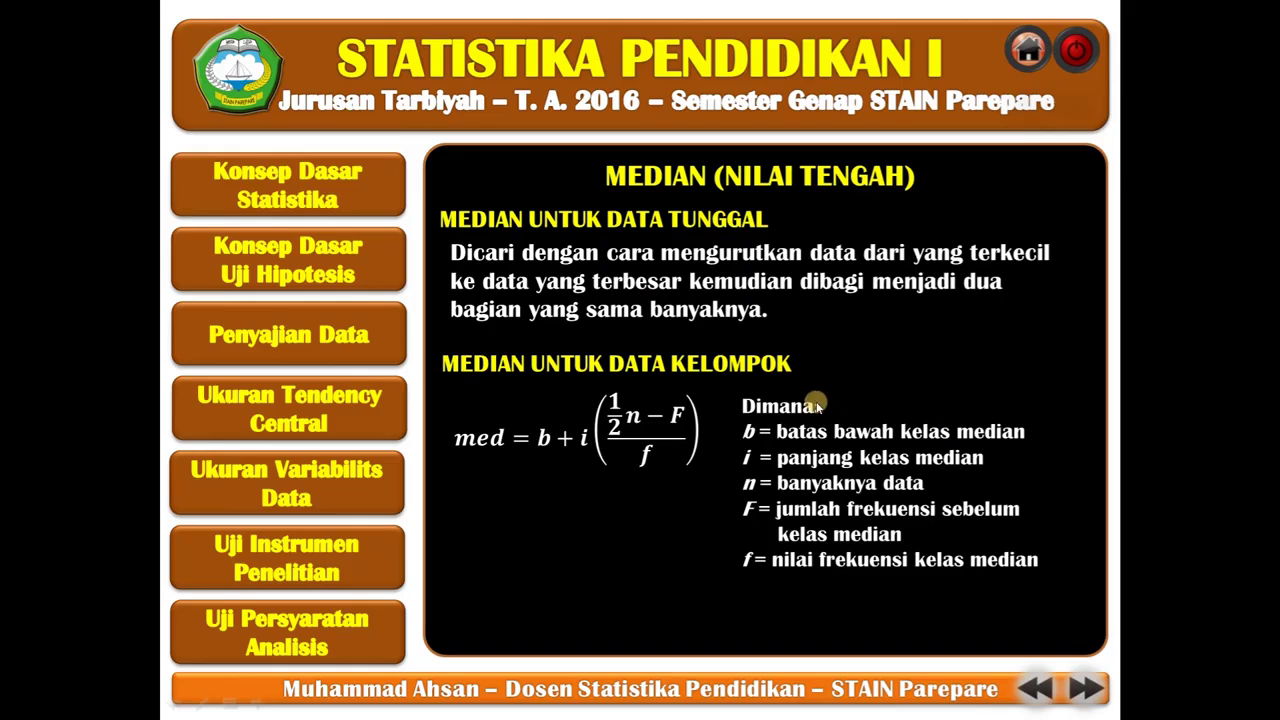
left_click(1069, 55)
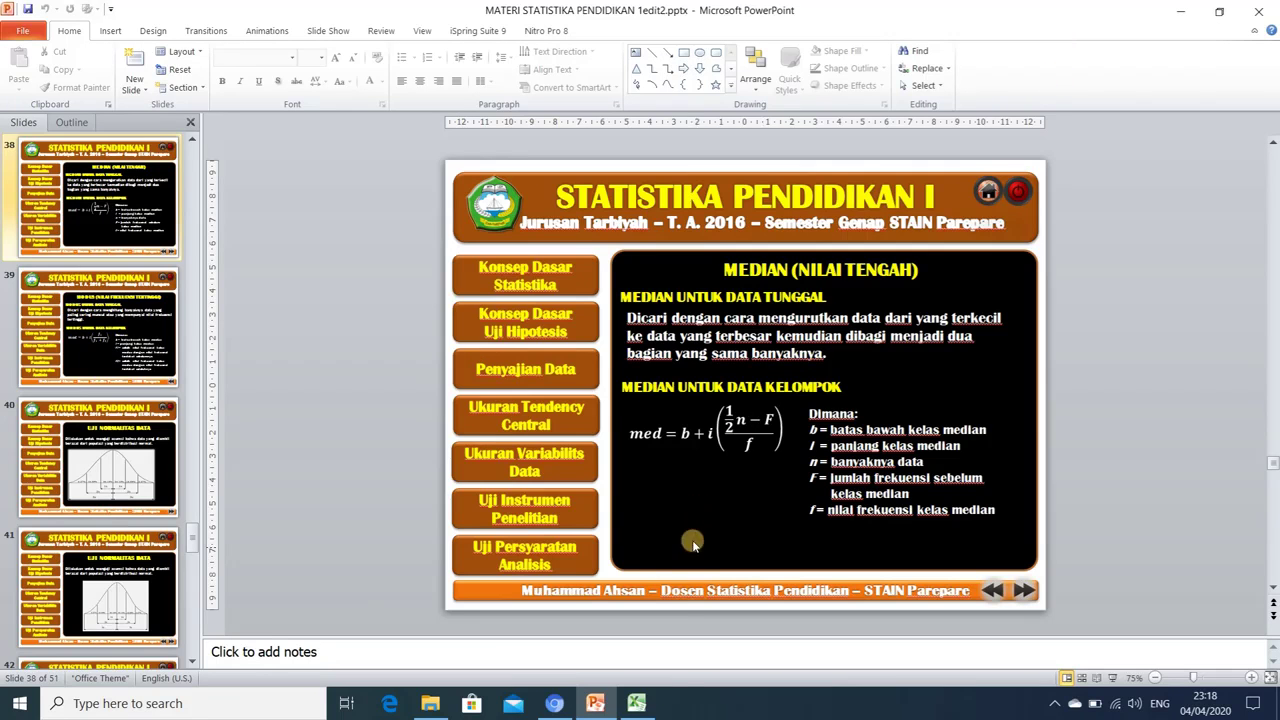
left_click(636, 703)
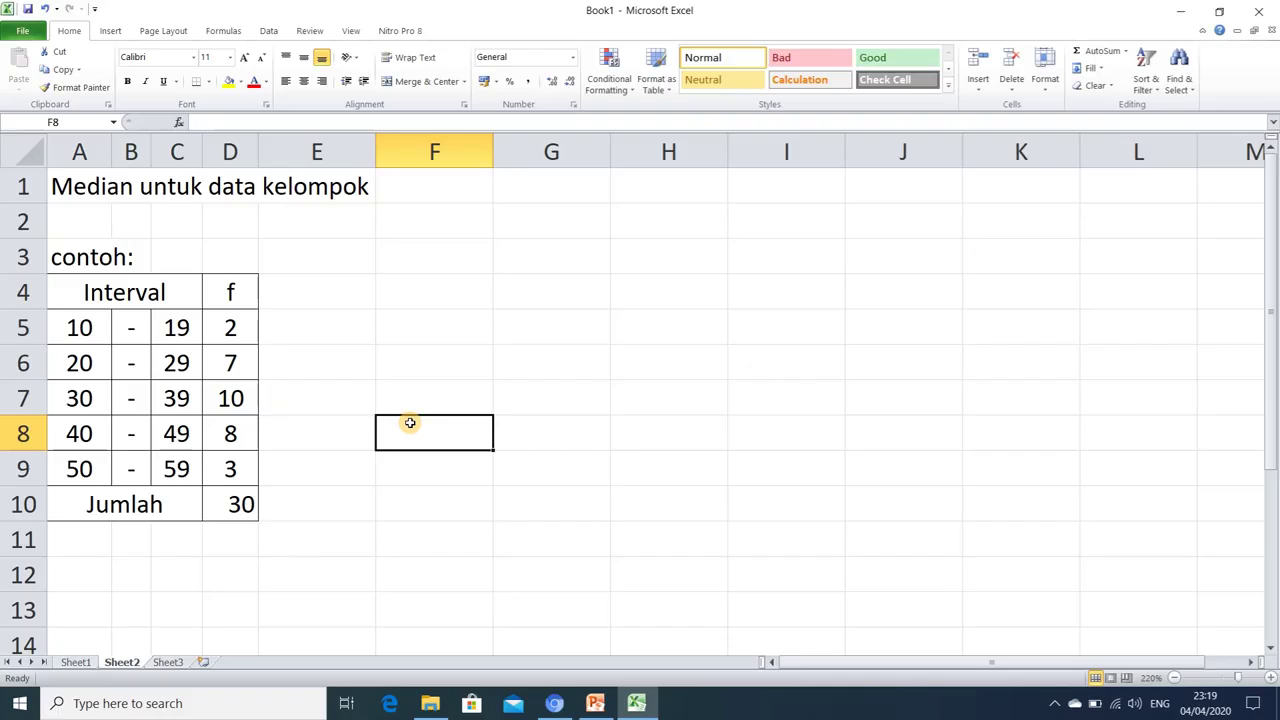
left_click(88, 328)
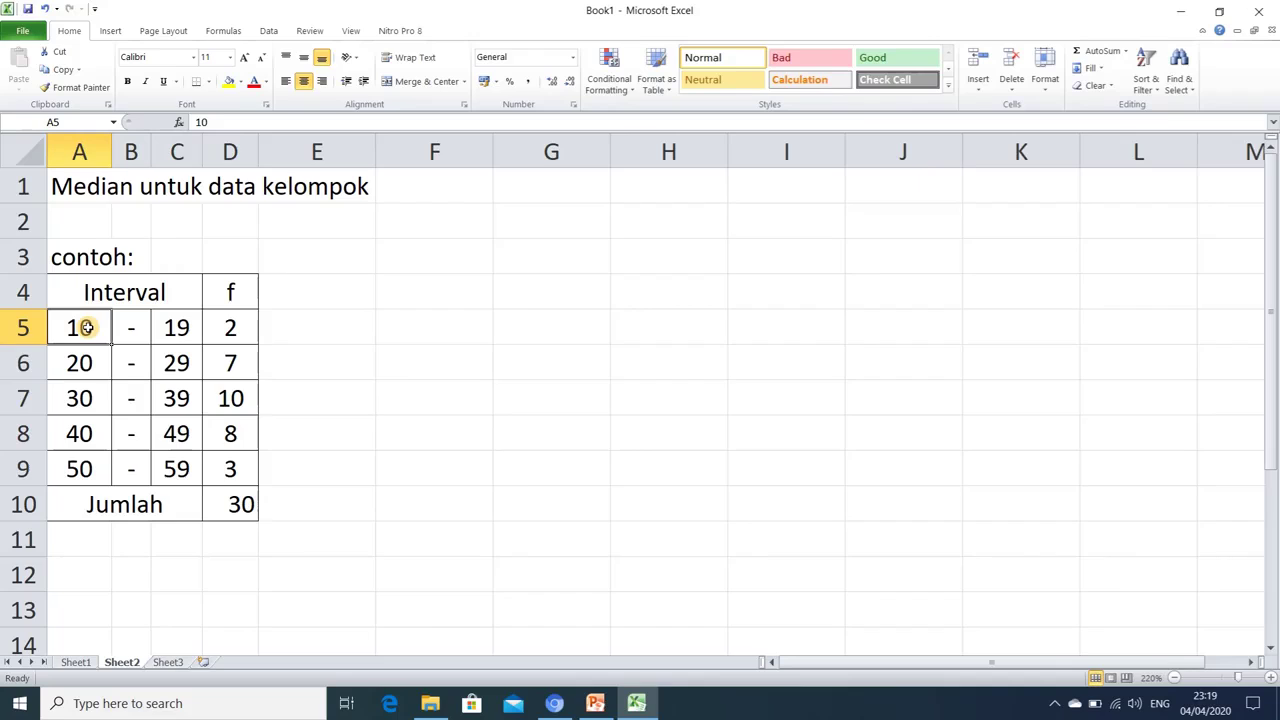
Add the column headings BB in E4 and BA in F4 beside the frequency column
left_click(306, 291)
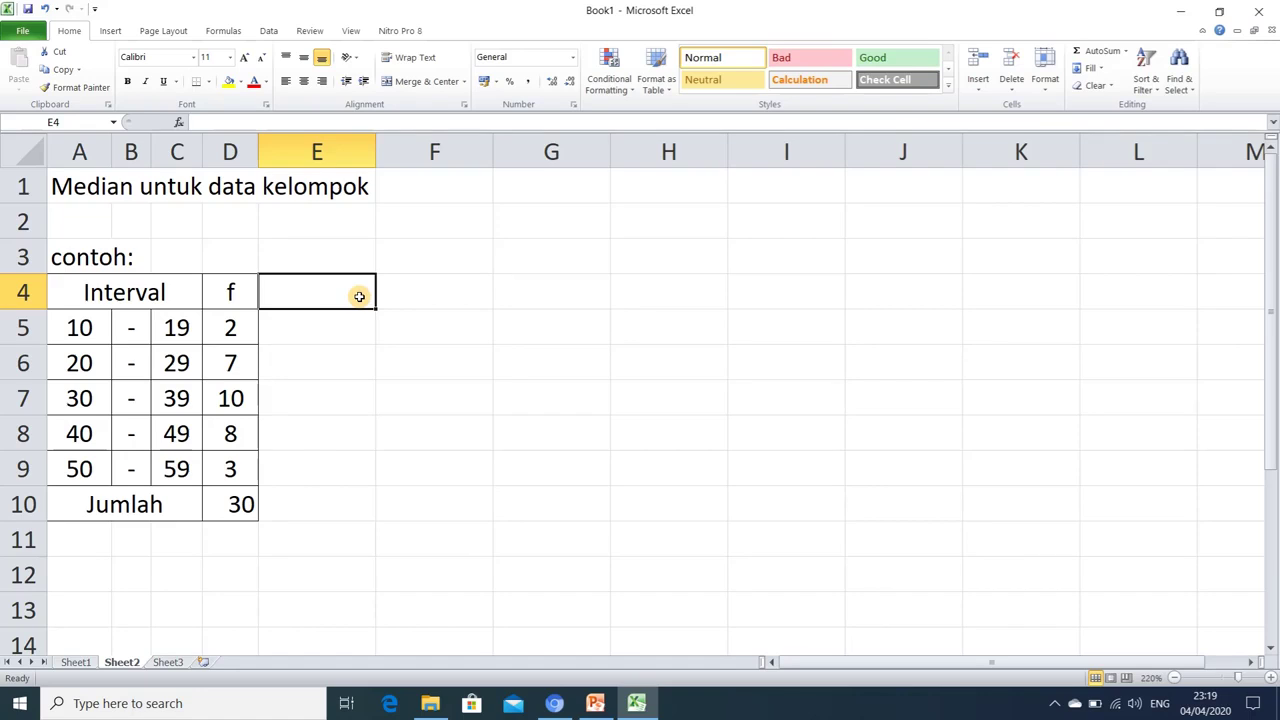
type("b")
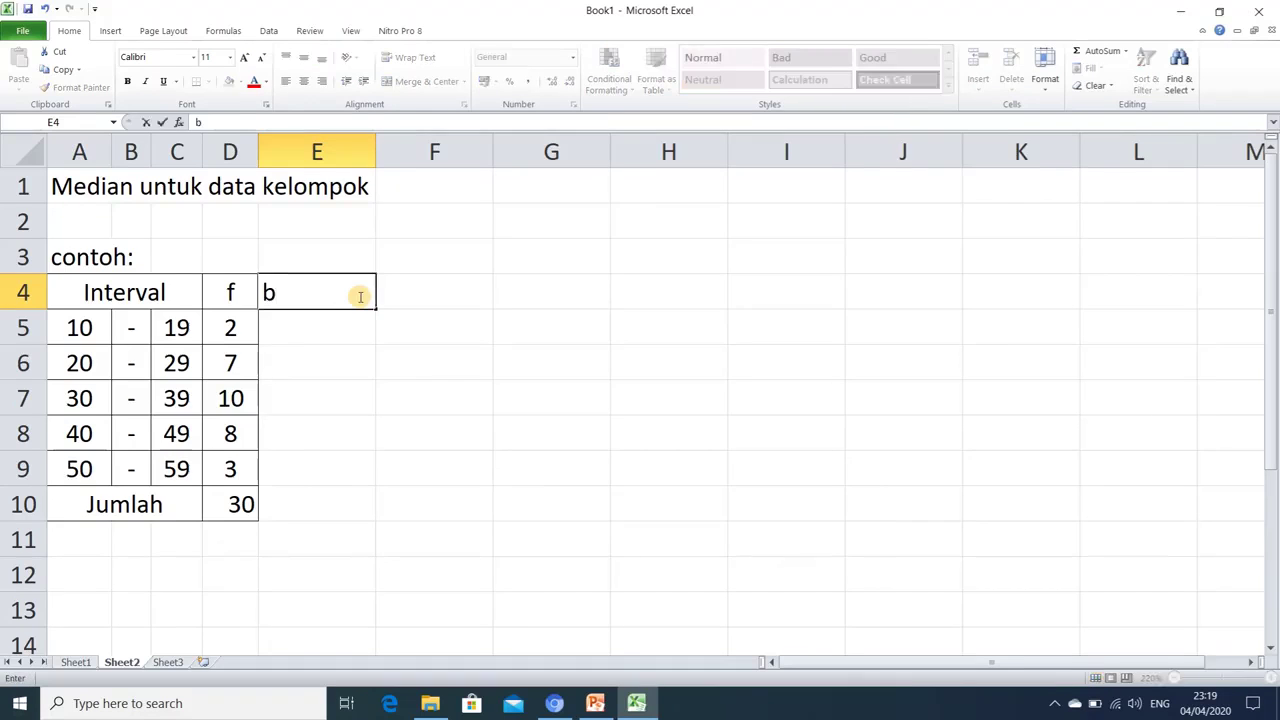
key("BackSpace")
type("BB")
key("Tab")
type("BA")
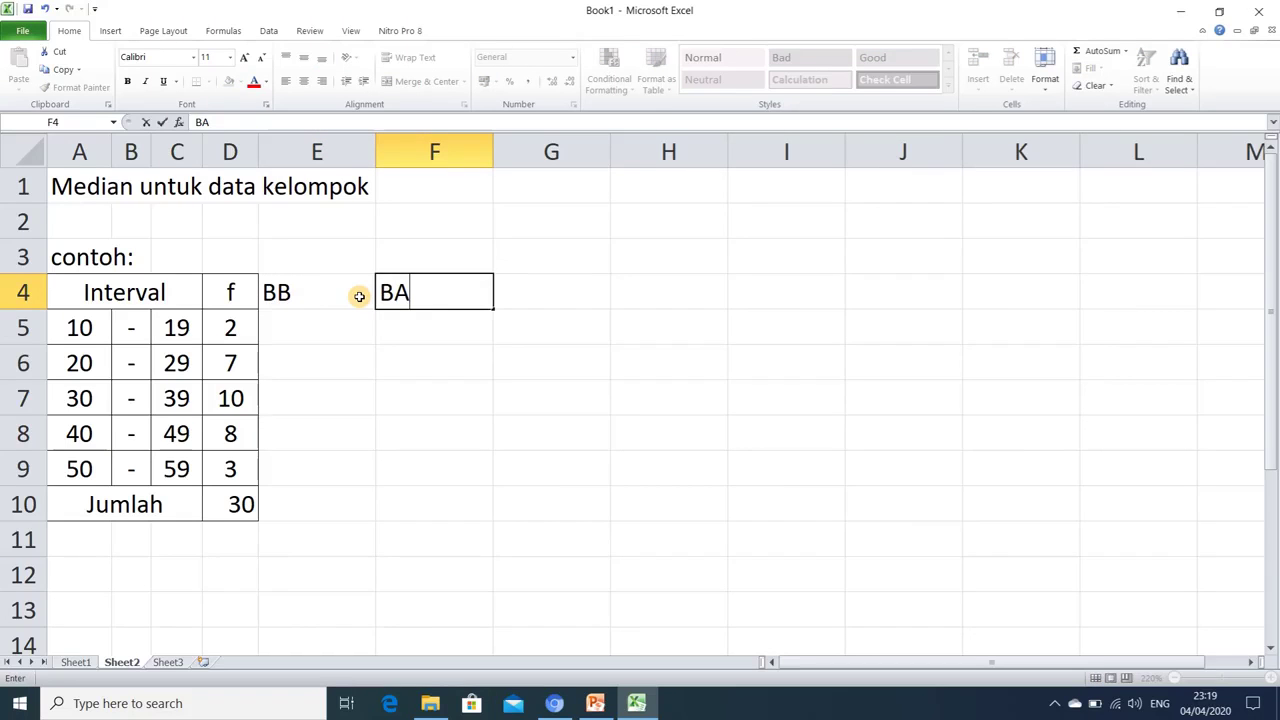
key("Return")
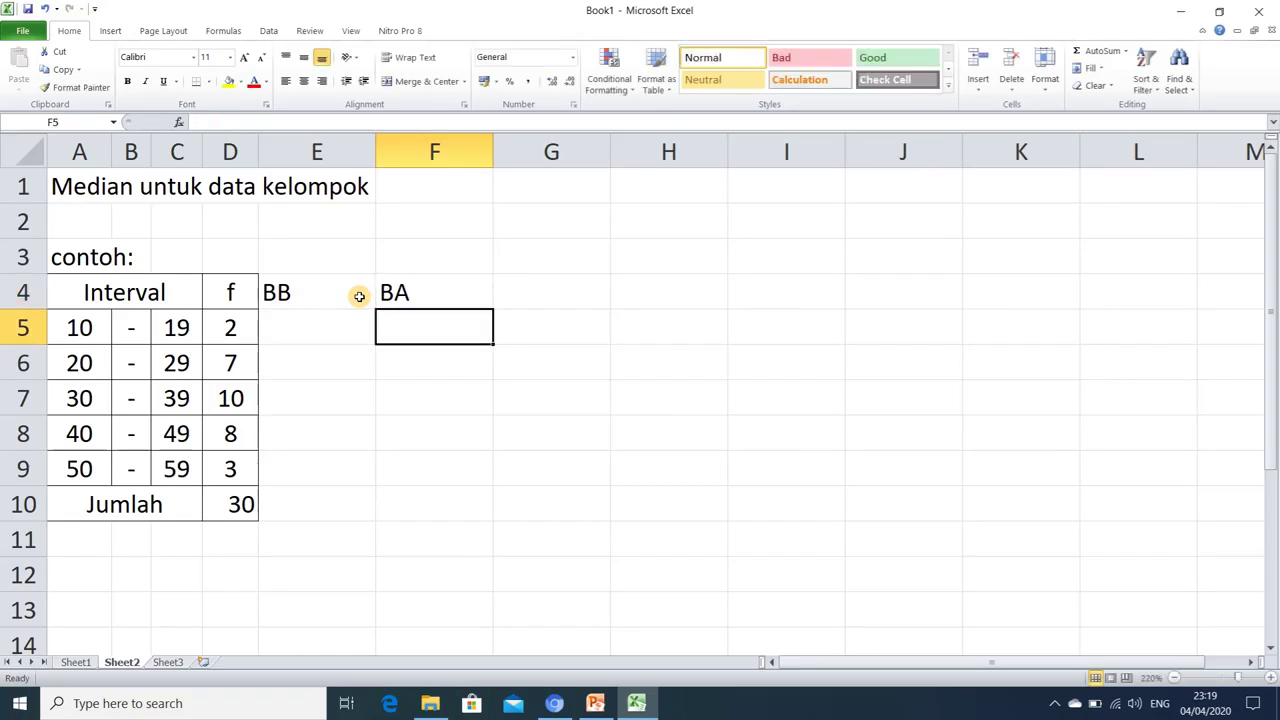
Center the contents of the two new columns, E4:F10
key("Left")
key("Up")
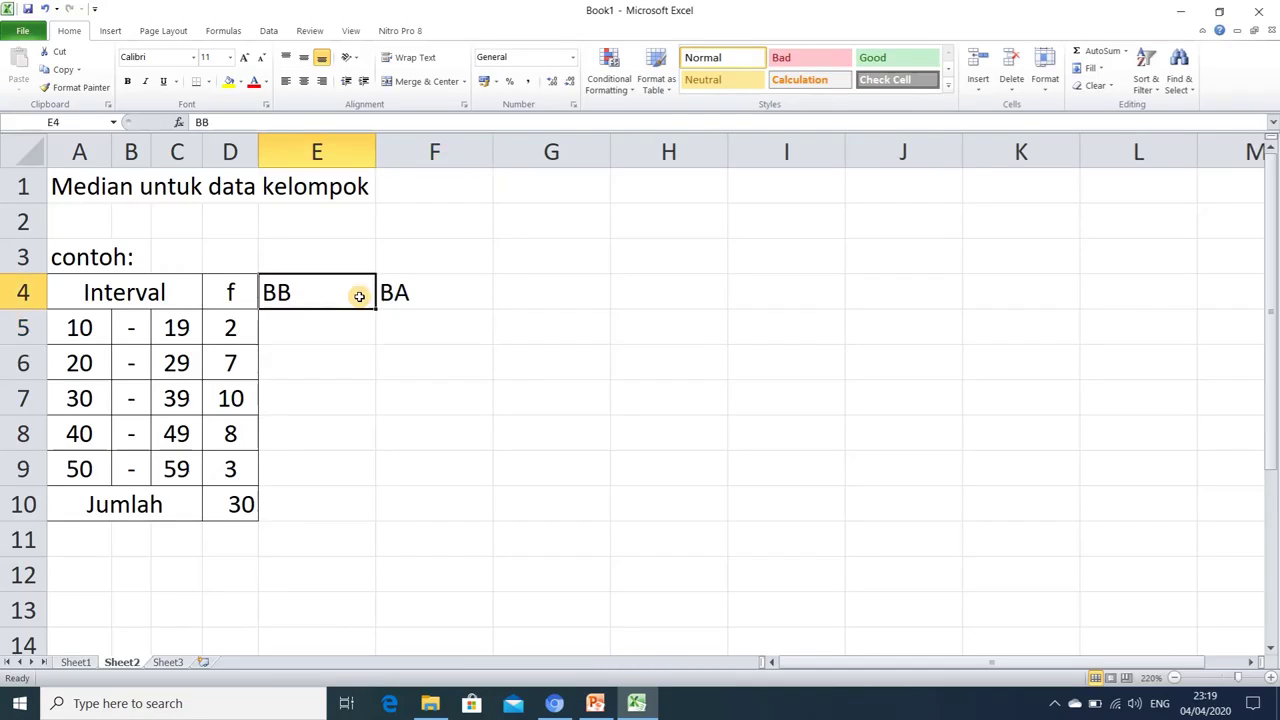
key("shift+Right")
key("shift+Down")
key("shift+Down")
key("shift+Down")
key("shift+Down")
key("shift+Down")
key("shift+Down")
key("shift+Down")
key("shift+Up")
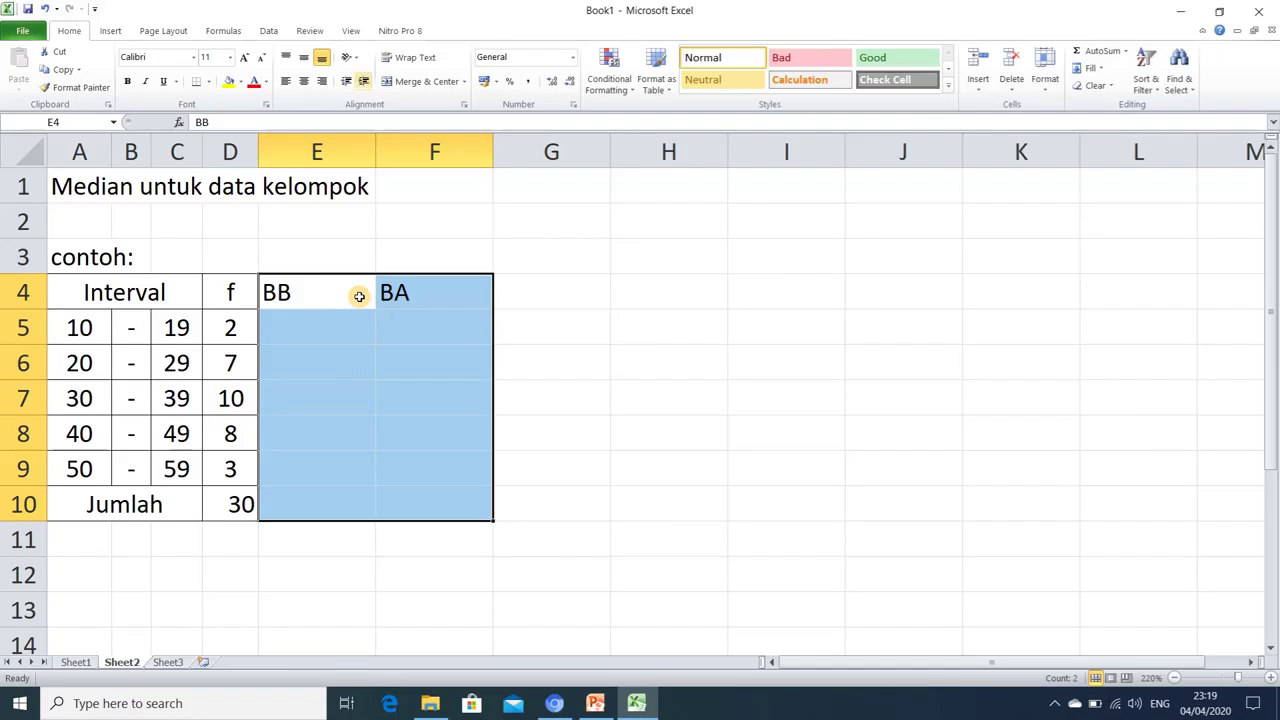
left_click(304, 81)
key("Down")
Enter 9,5 in E5 as the lower boundary of the 10-19 interval
left_click(92, 320)
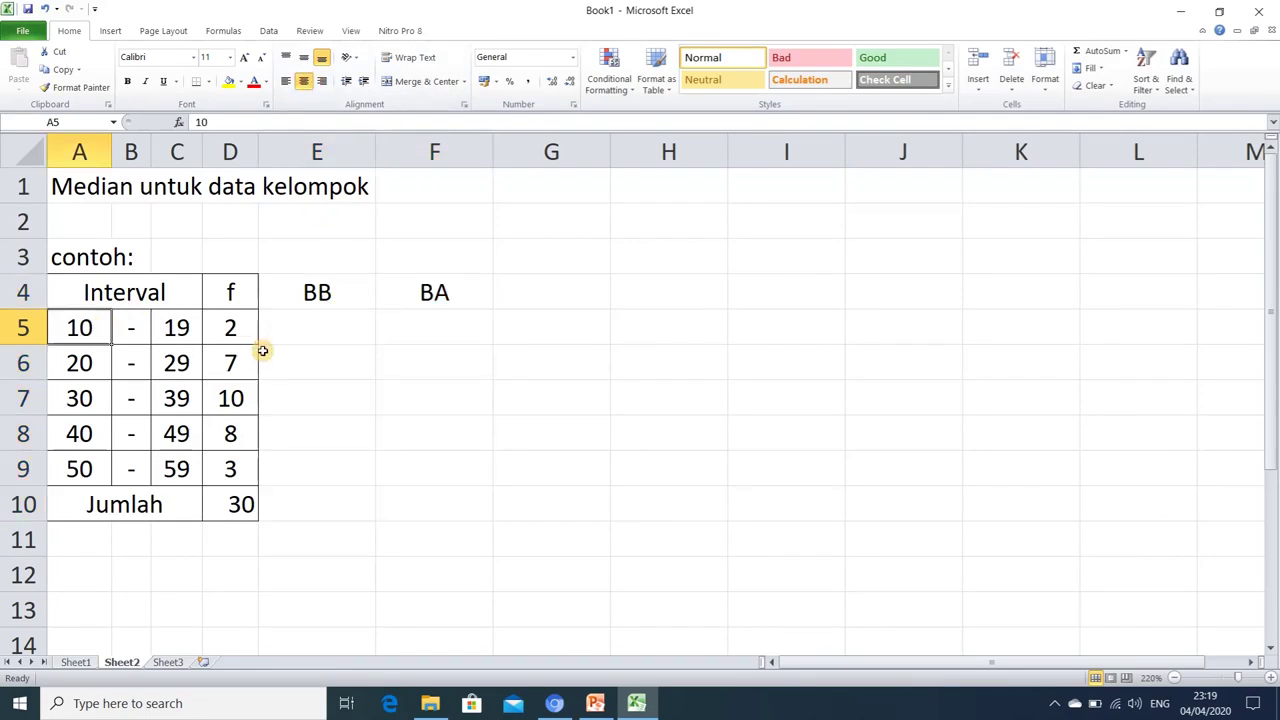
left_click(322, 328)
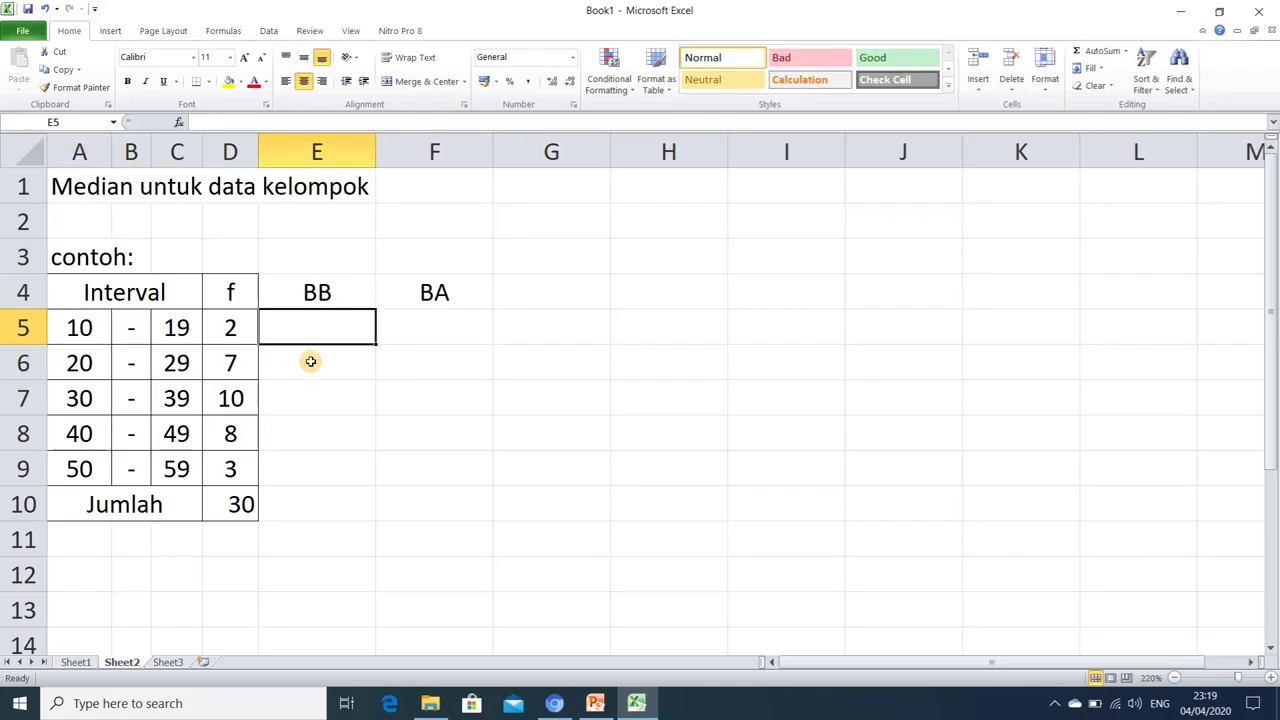
type("9,")
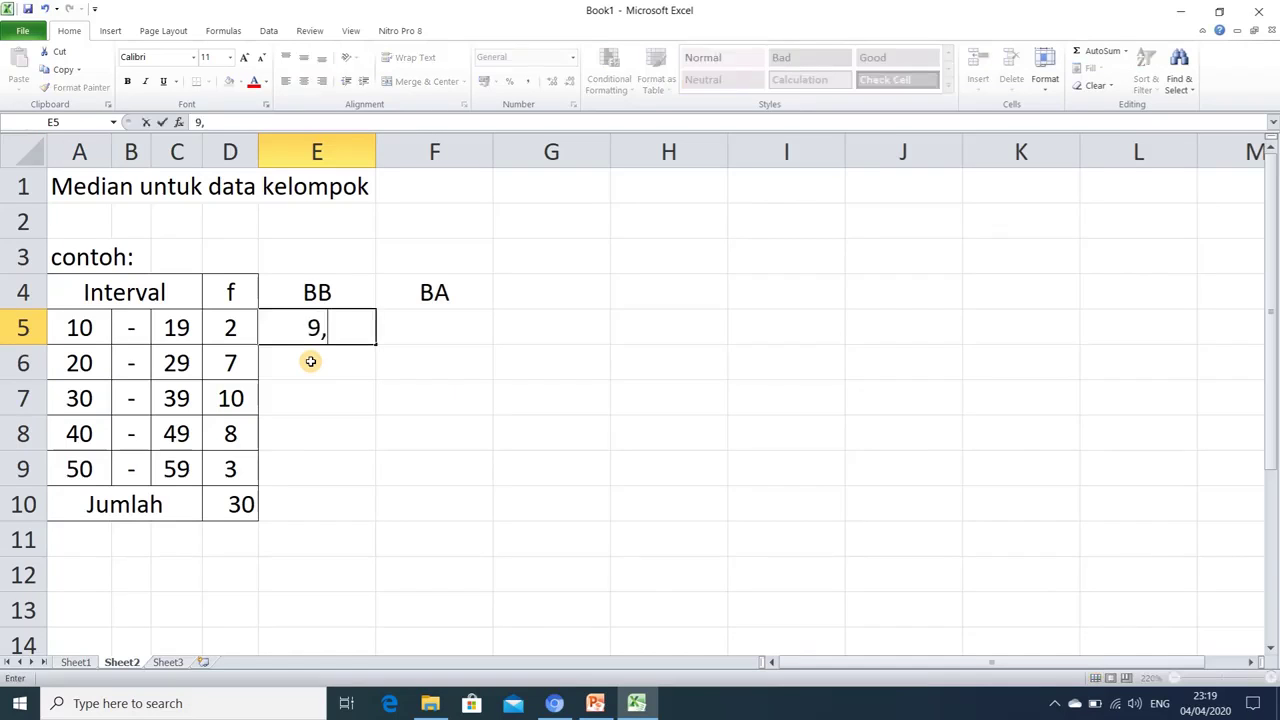
type("5")
left_click(320, 370)
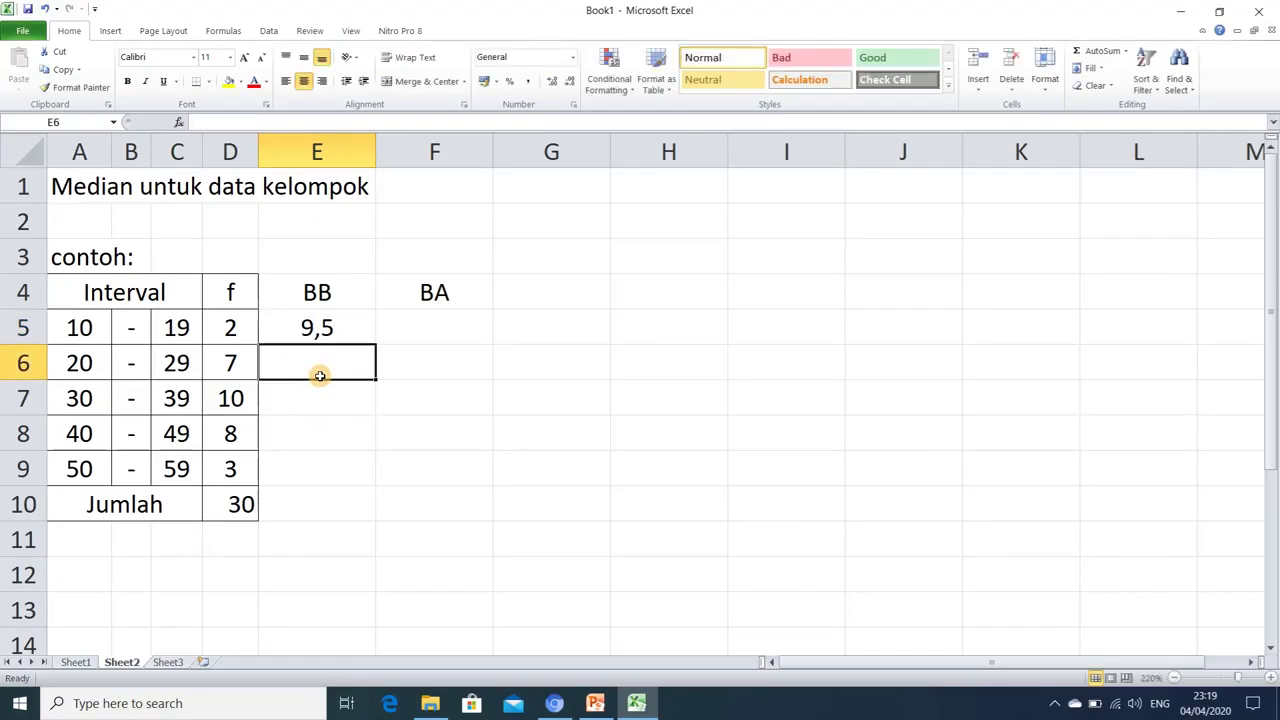
Calculate the lower class boundaries with the formula =A5-0,5 in E5 and fill it down to E9
left_click(341, 333)
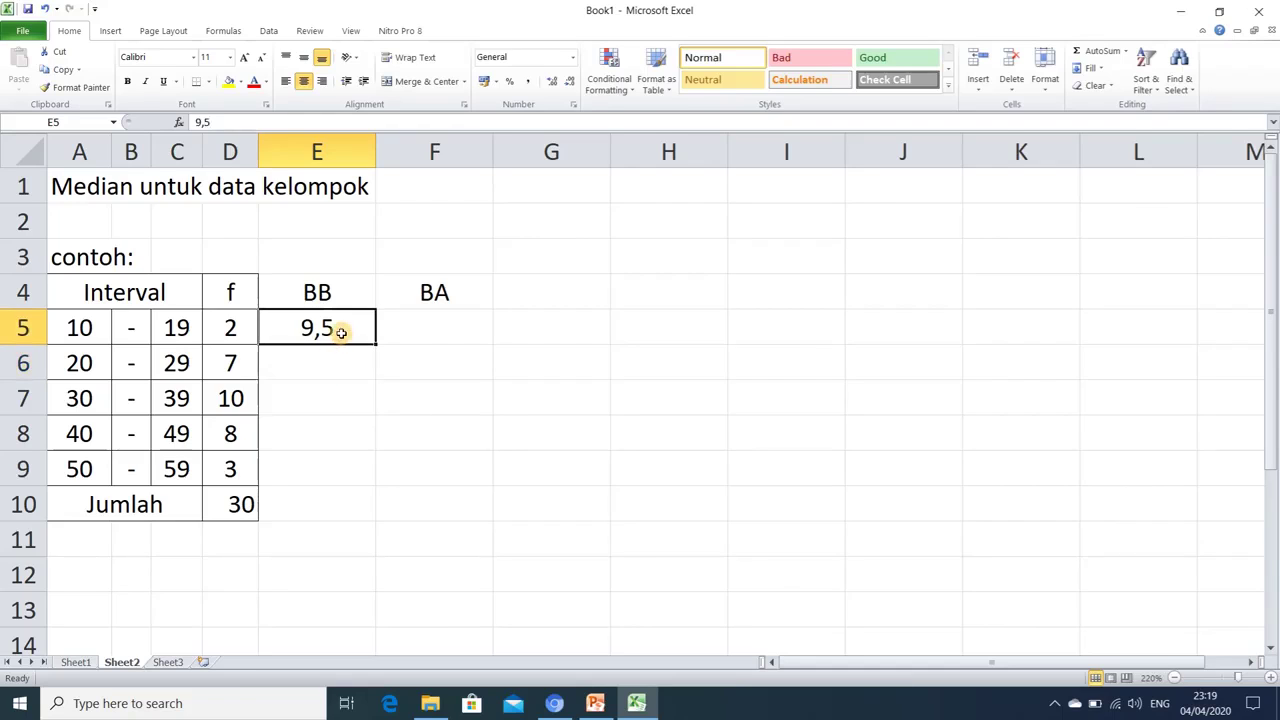
type("=")
left_click(88, 323)
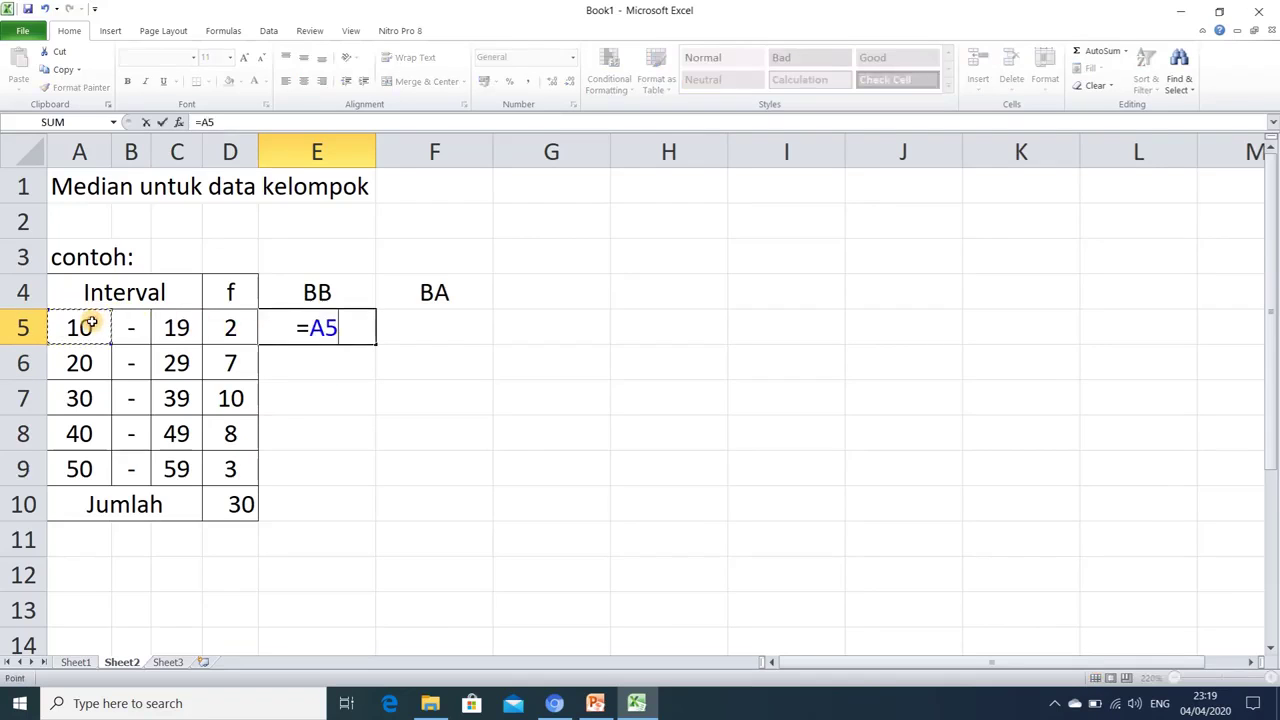
type("-0,")
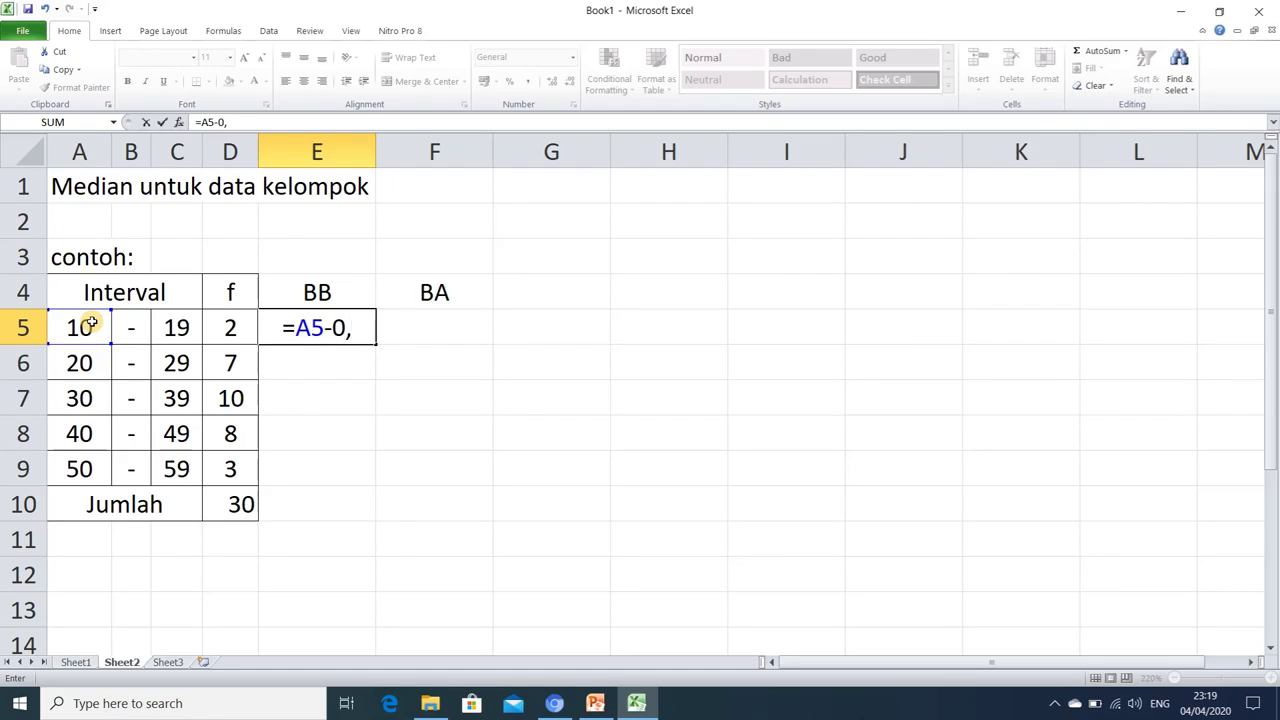
type("5")
key("Return")
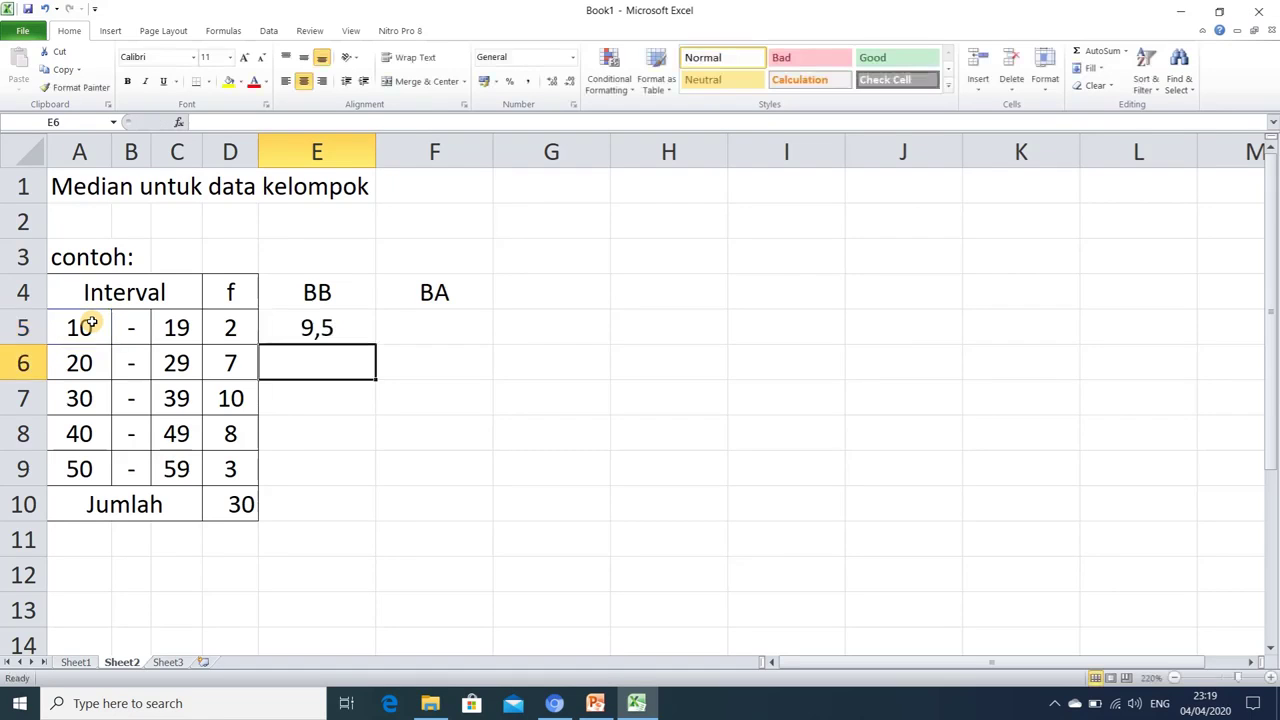
left_click(309, 329)
left_click_drag(375, 344, 361, 477)
Calculate the upper class boundaries with the formula =C5+0,5 in F5 and fill it down to F9
left_click(432, 331)
type("=")
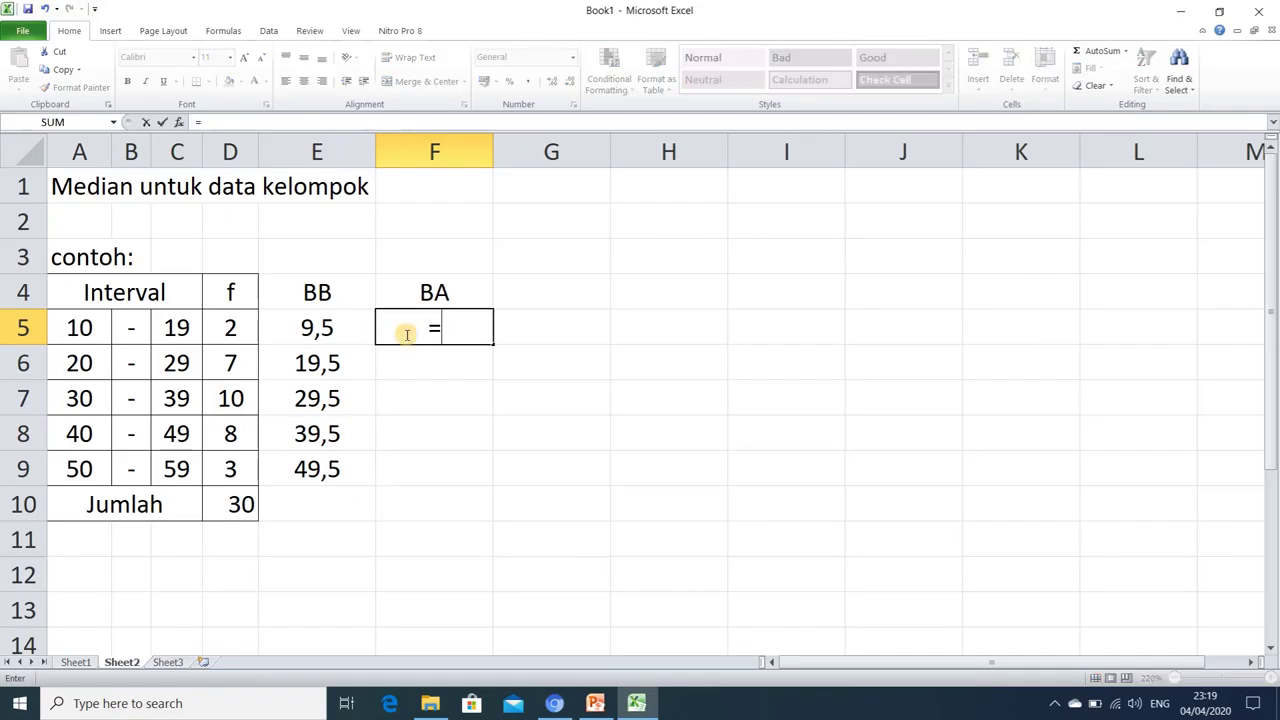
left_click(183, 326)
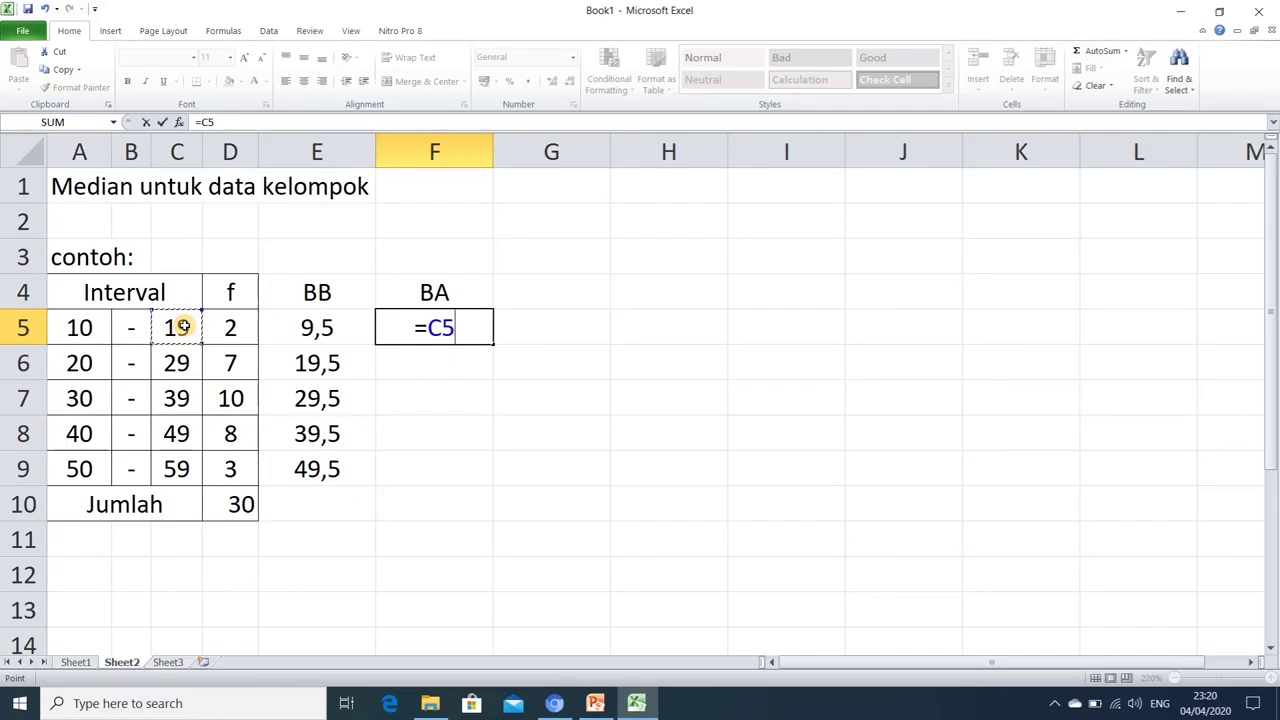
type("+0")
type(",")
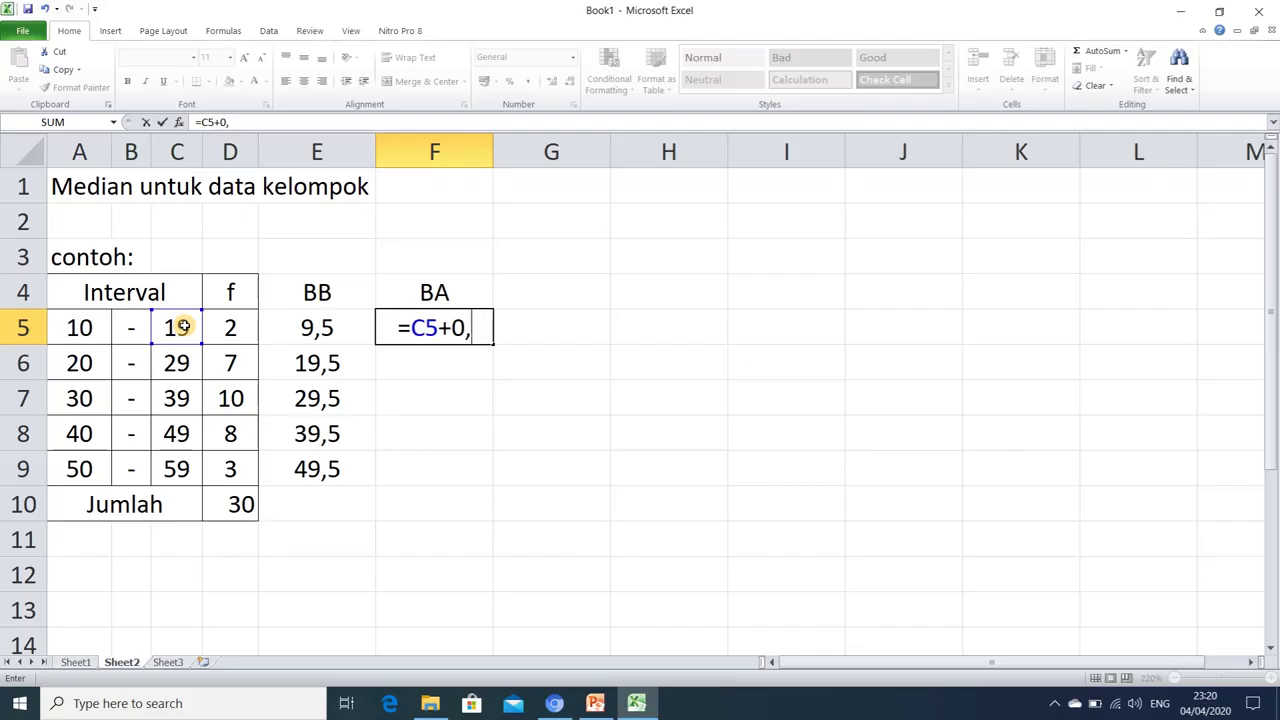
type("5")
key("Return")
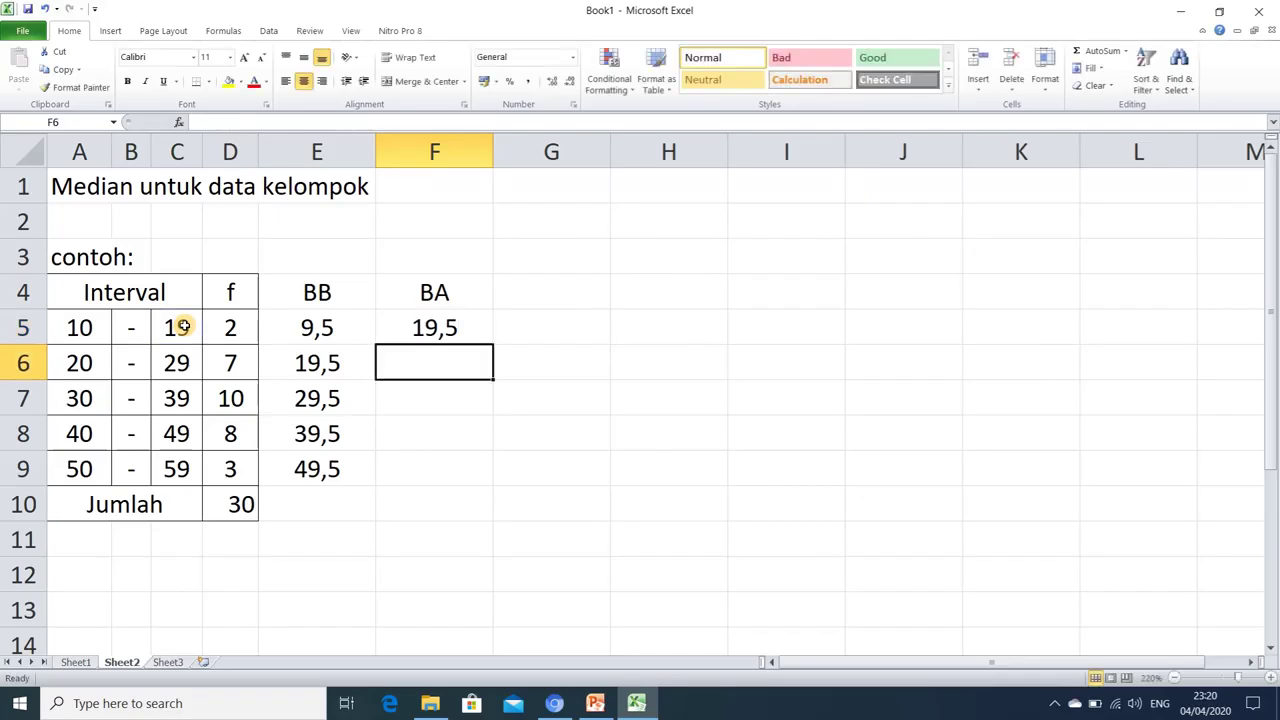
left_click(434, 320)
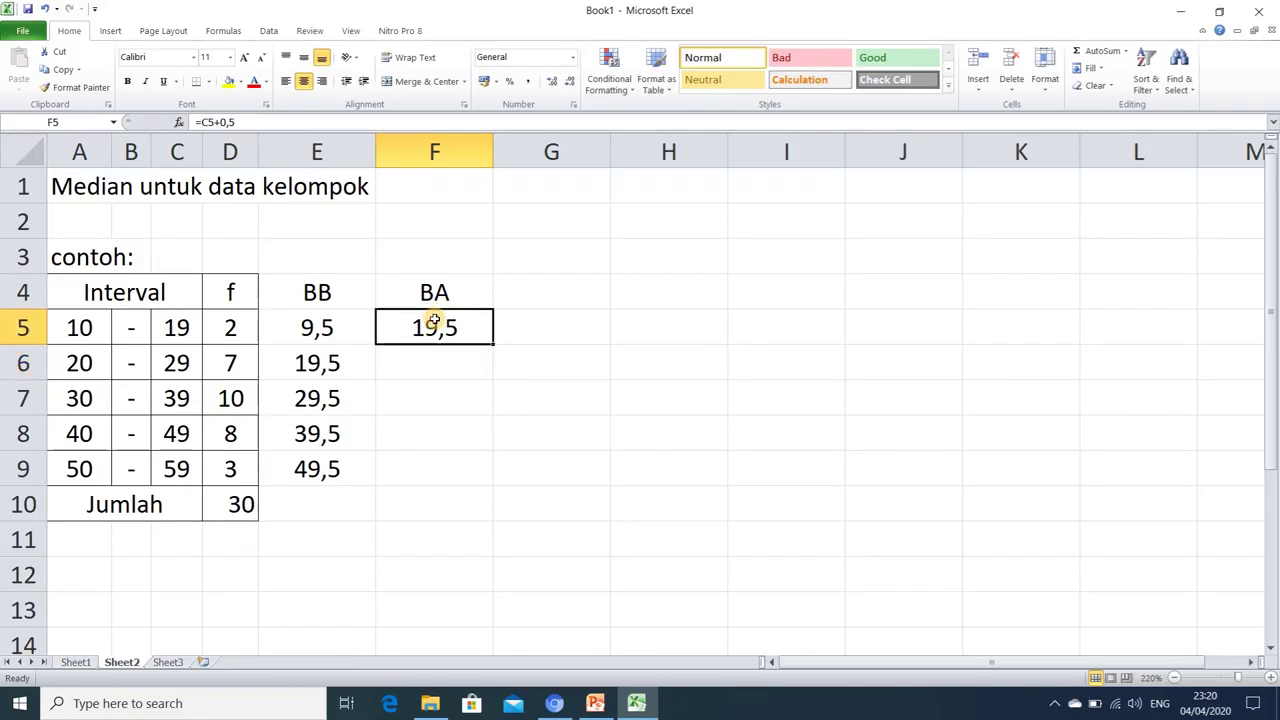
left_click_drag(488, 347, 491, 476)
left_click(443, 333)
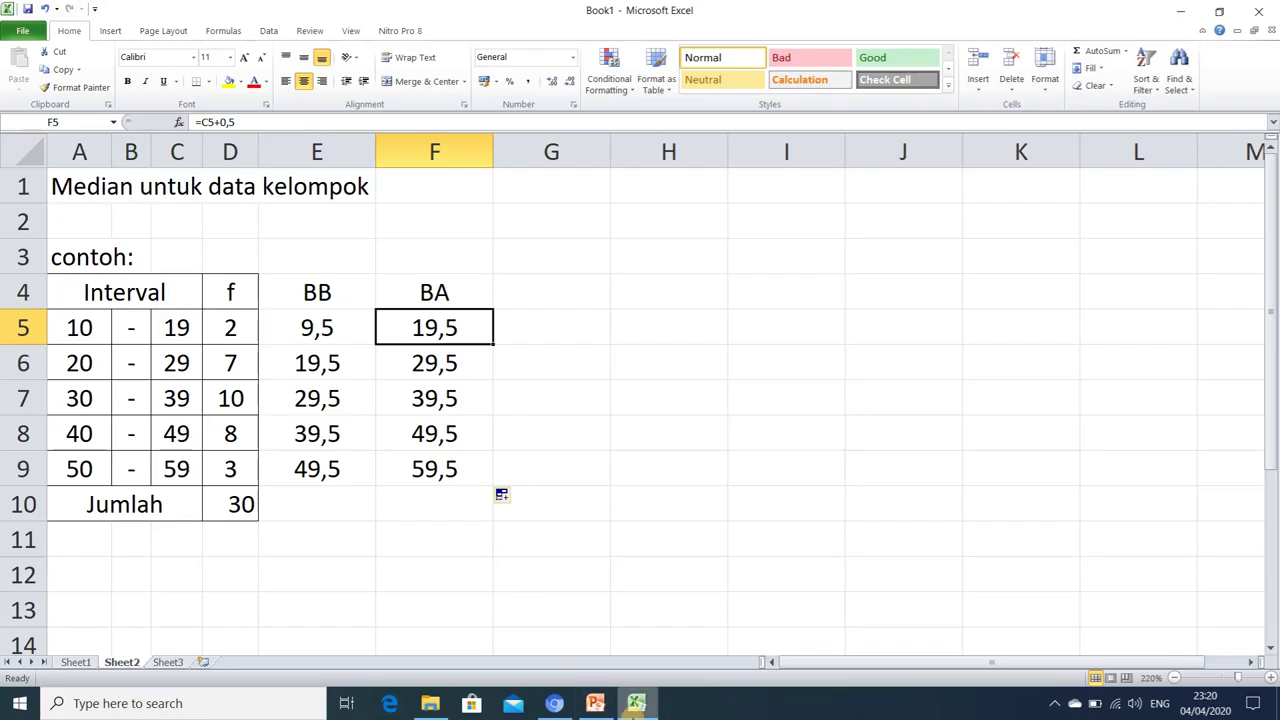
Switch to PowerPoint, read the symbol definitions of the grouped-data median formula in the slide show, and return to the Excel table
left_click(594, 705)
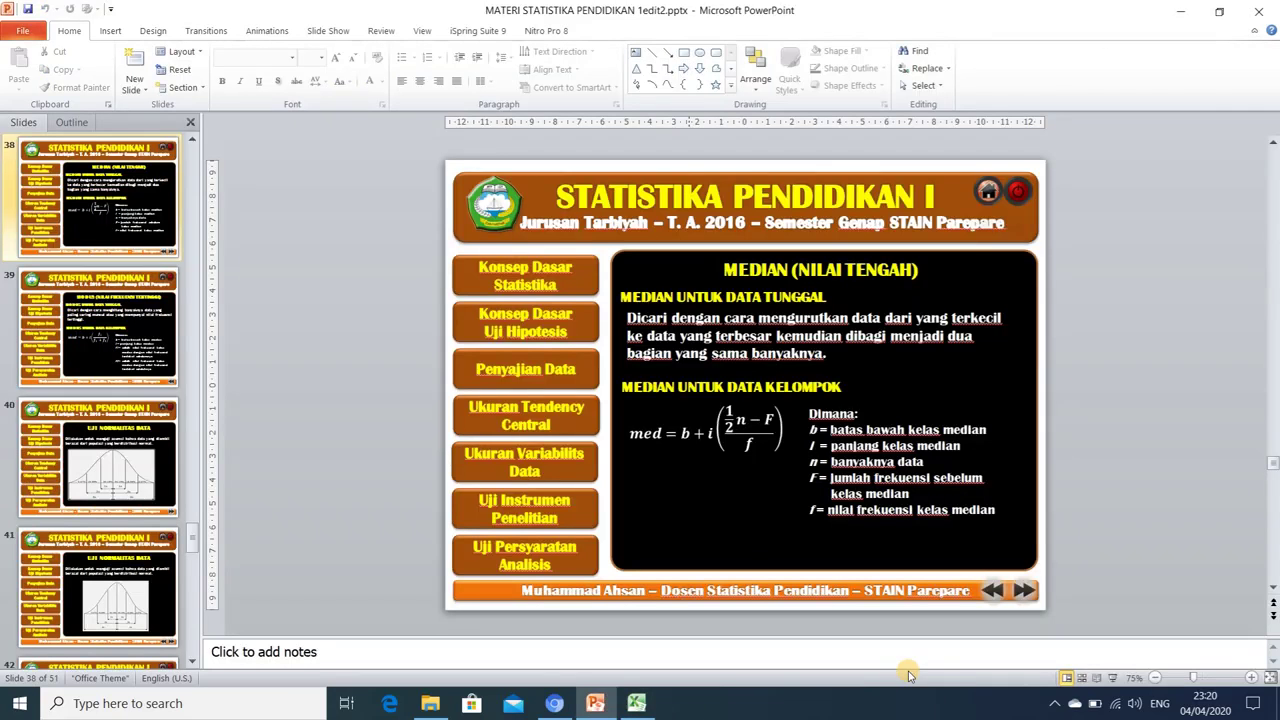
left_click(1114, 677)
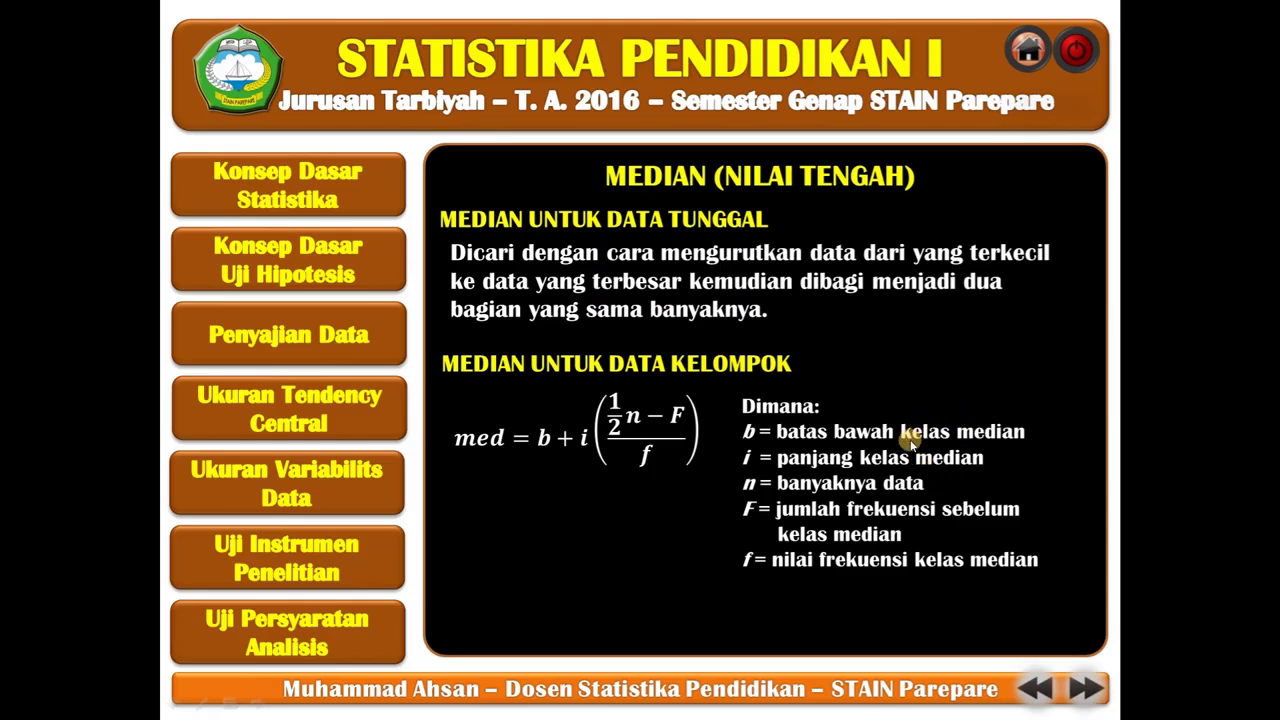
left_click(1078, 60)
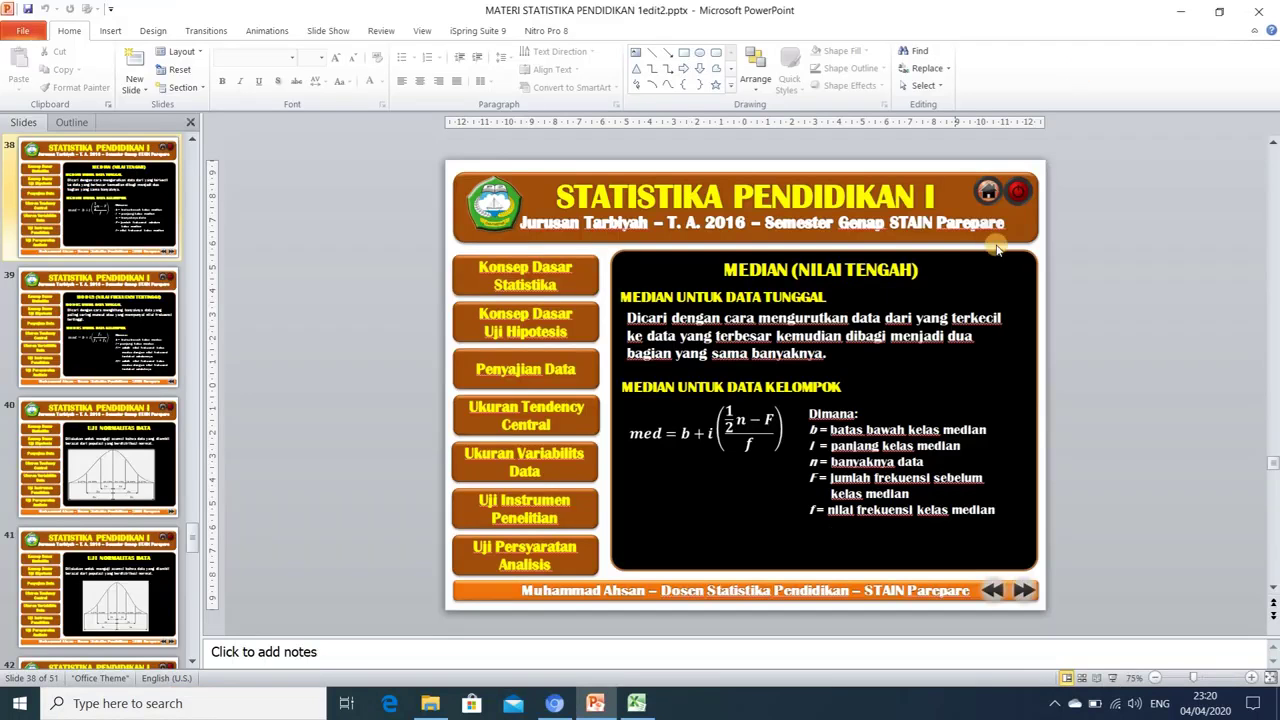
left_click(640, 705)
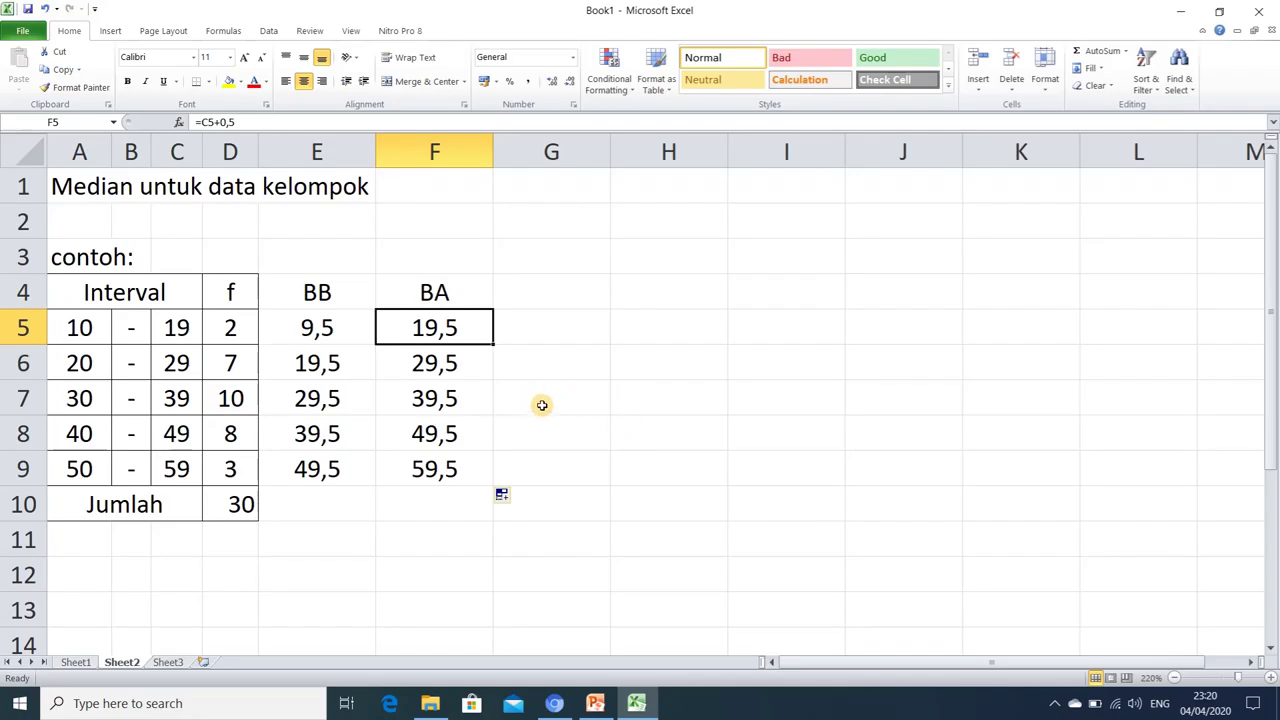
Examine rows 6 to 8 of the grouped table and the frequency of the 30-39 interval in D7
left_click(547, 362)
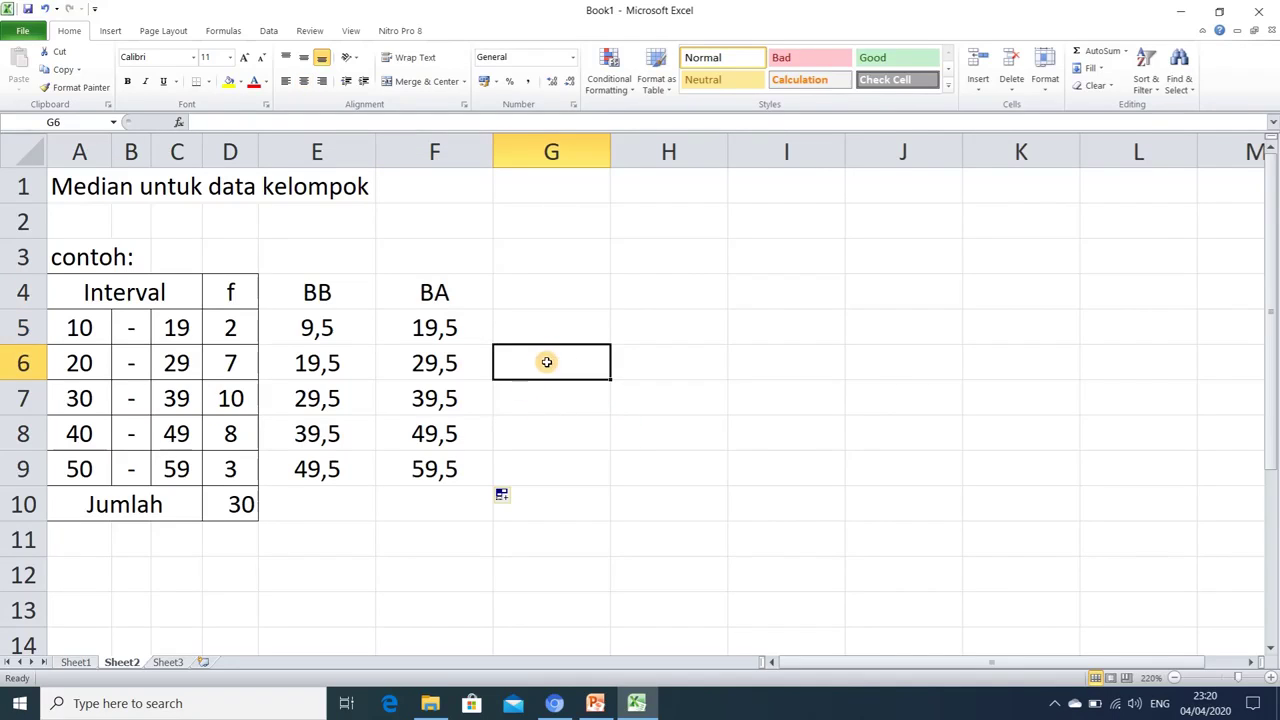
left_click(543, 398)
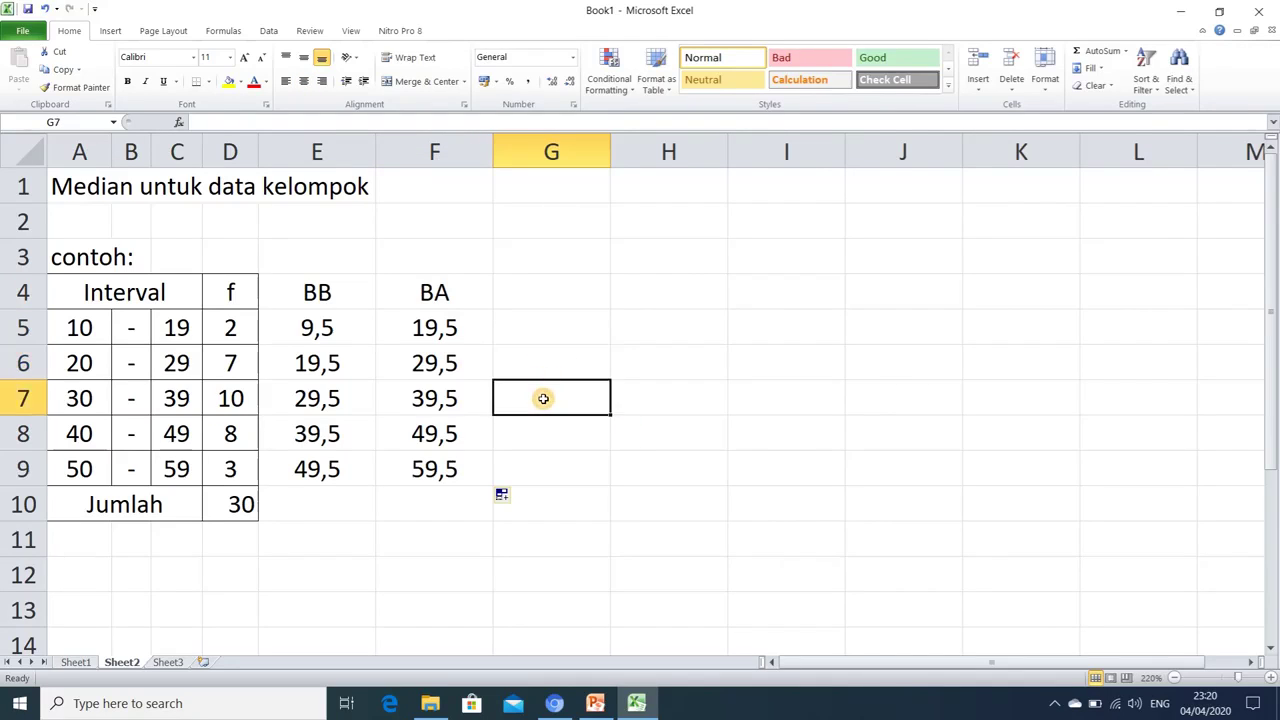
left_click(543, 428)
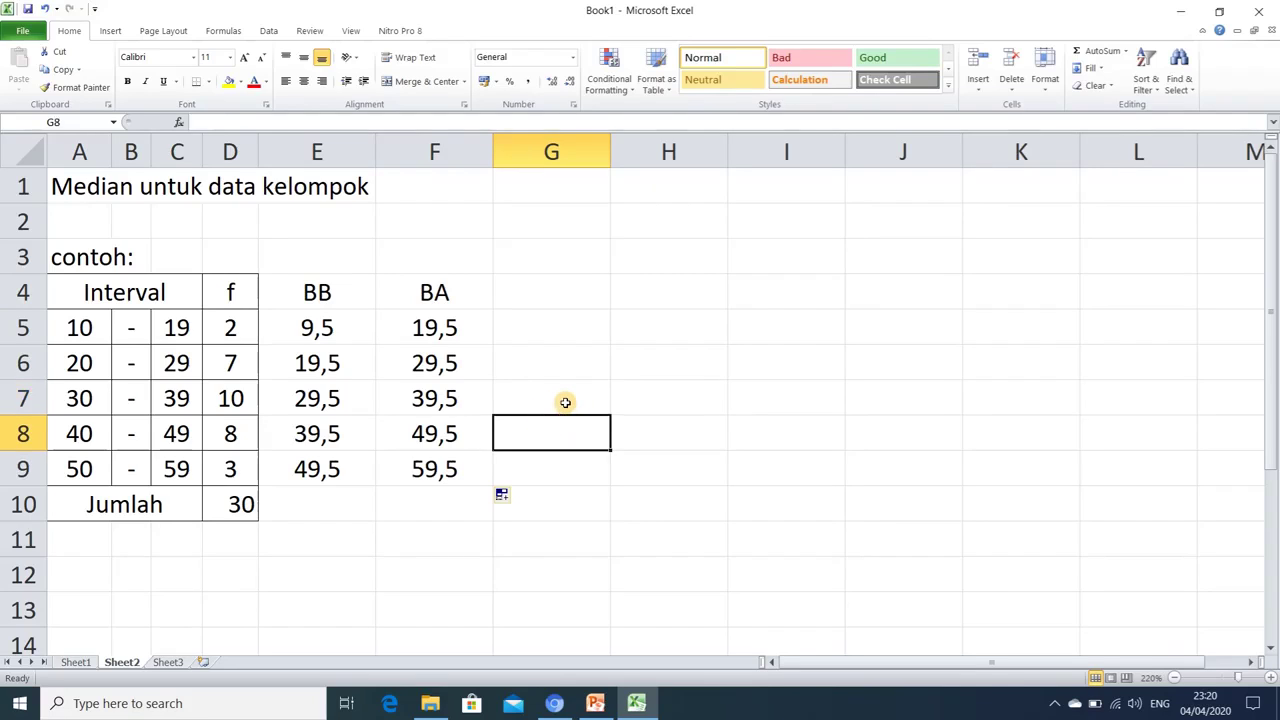
left_click(565, 400)
left_click(552, 431)
left_click(236, 398)
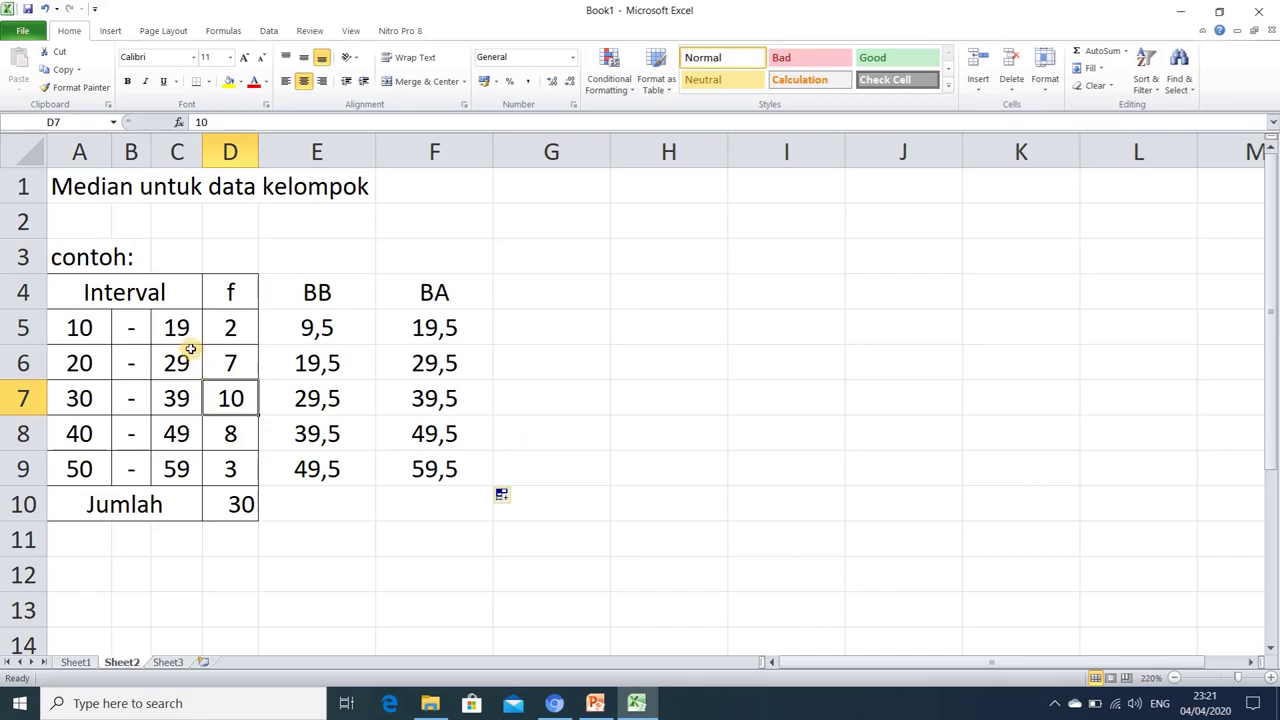
Examine the class intervals in A5:C9, comparing the limits of the first and last classes
left_click_drag(80, 326, 174, 330)
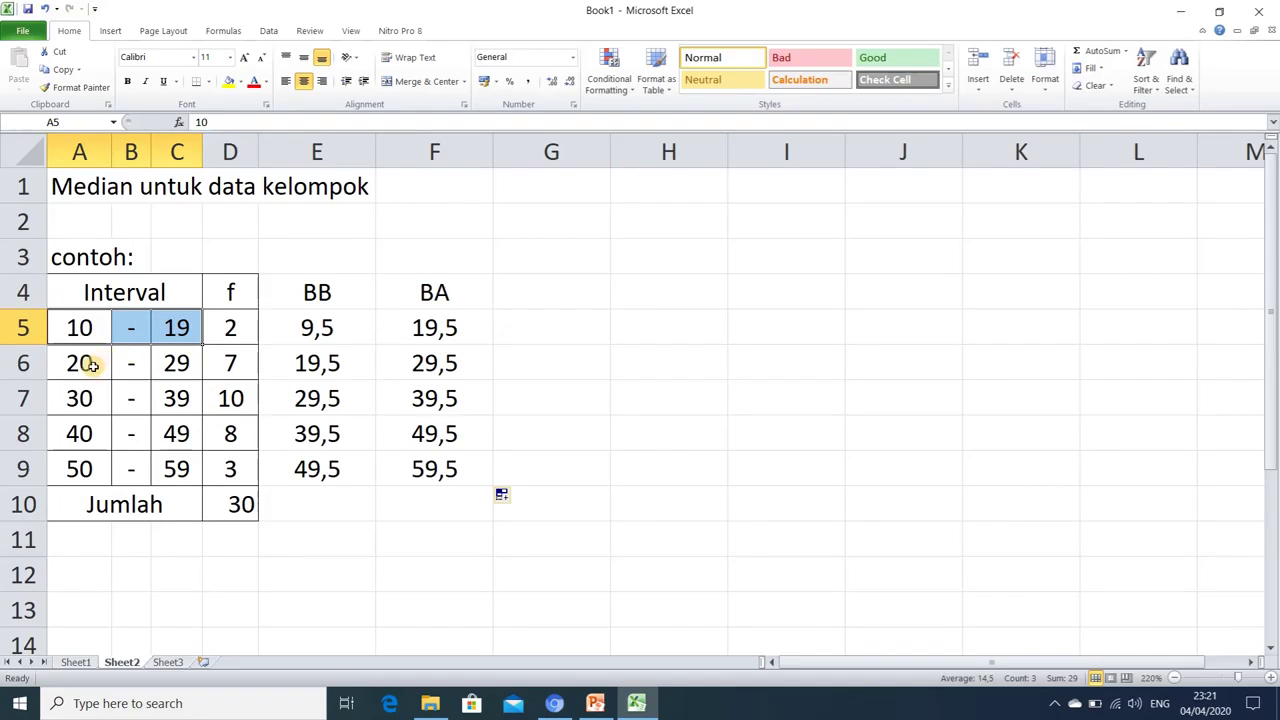
left_click_drag(91, 363, 175, 410)
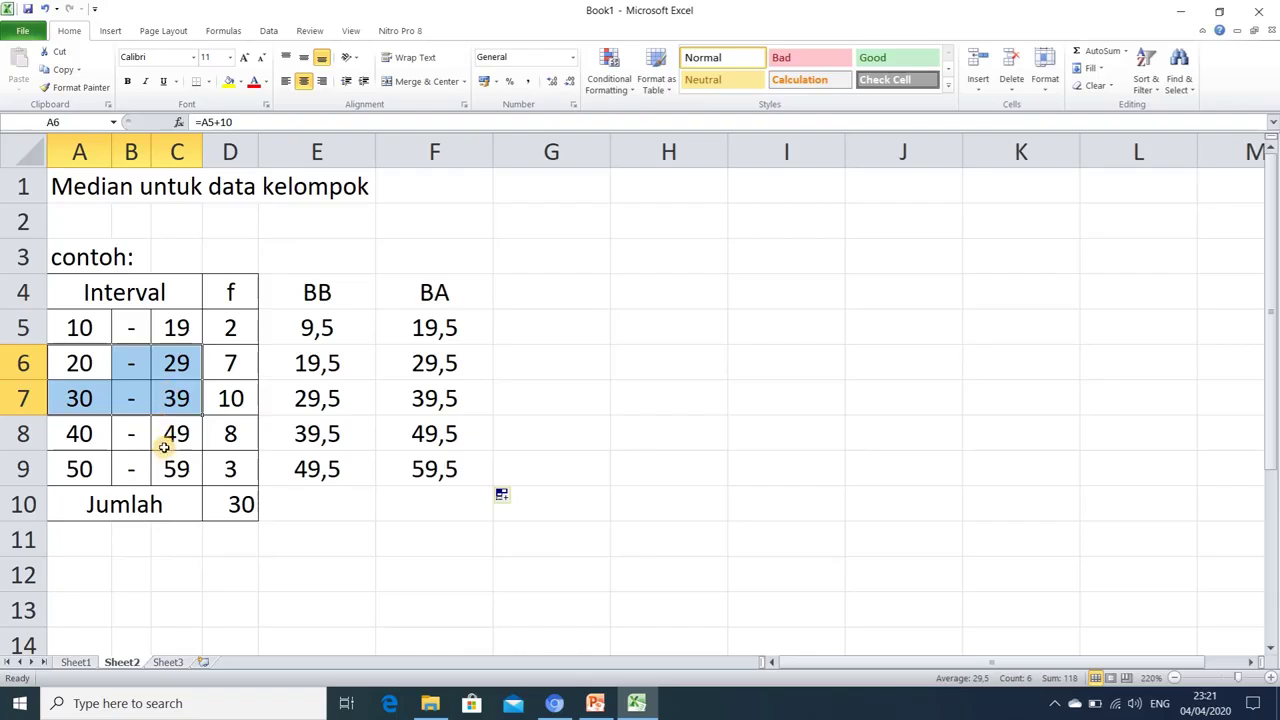
left_click(175, 469)
left_click(82, 330)
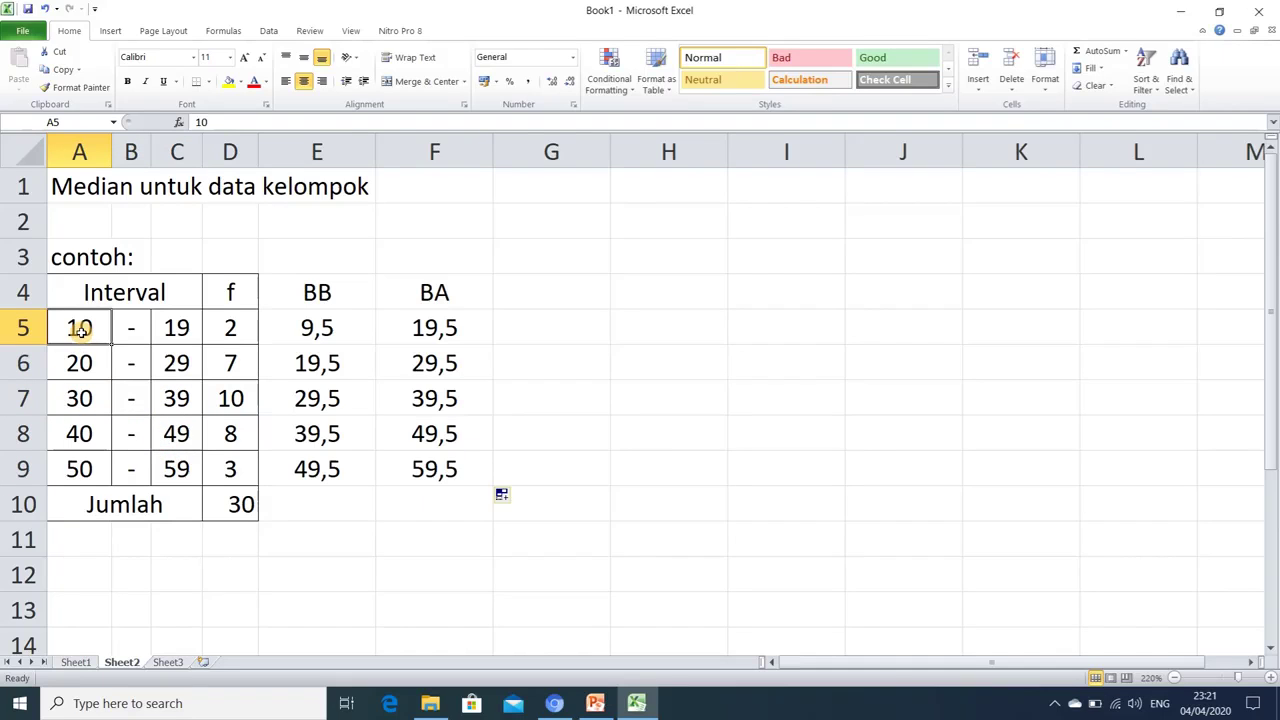
left_click(175, 469)
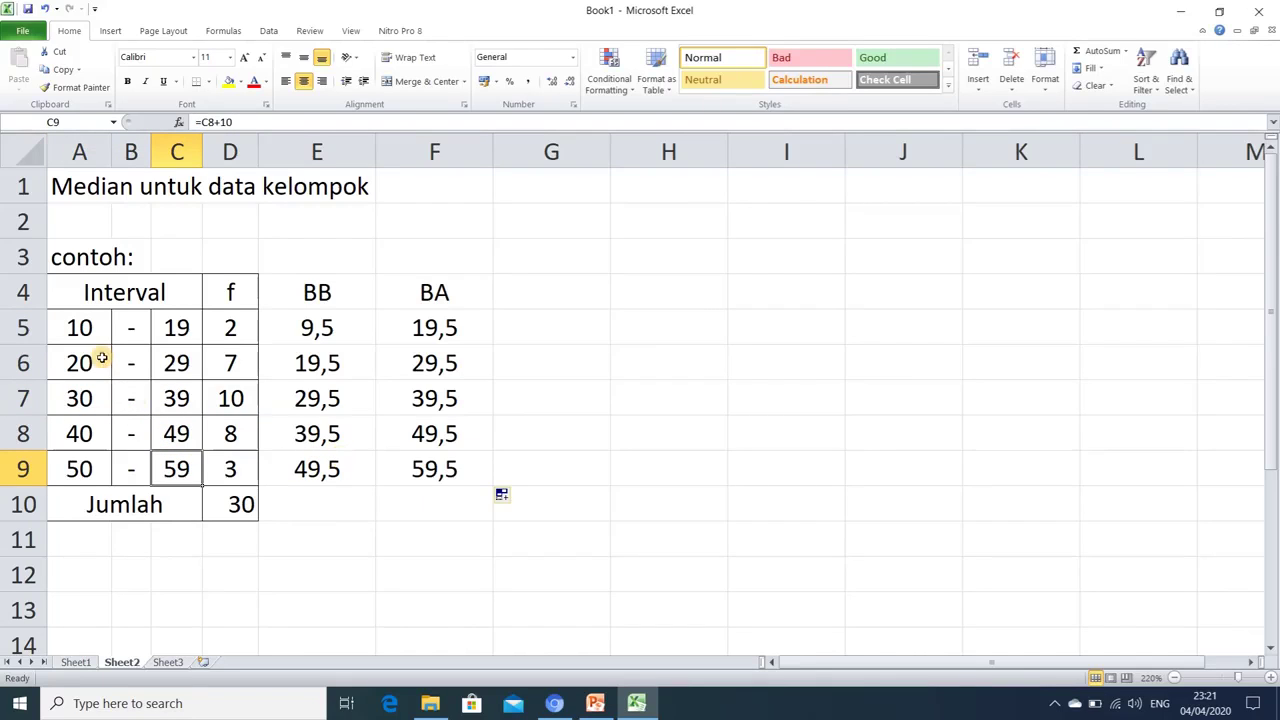
left_click(70, 320)
left_click(176, 330)
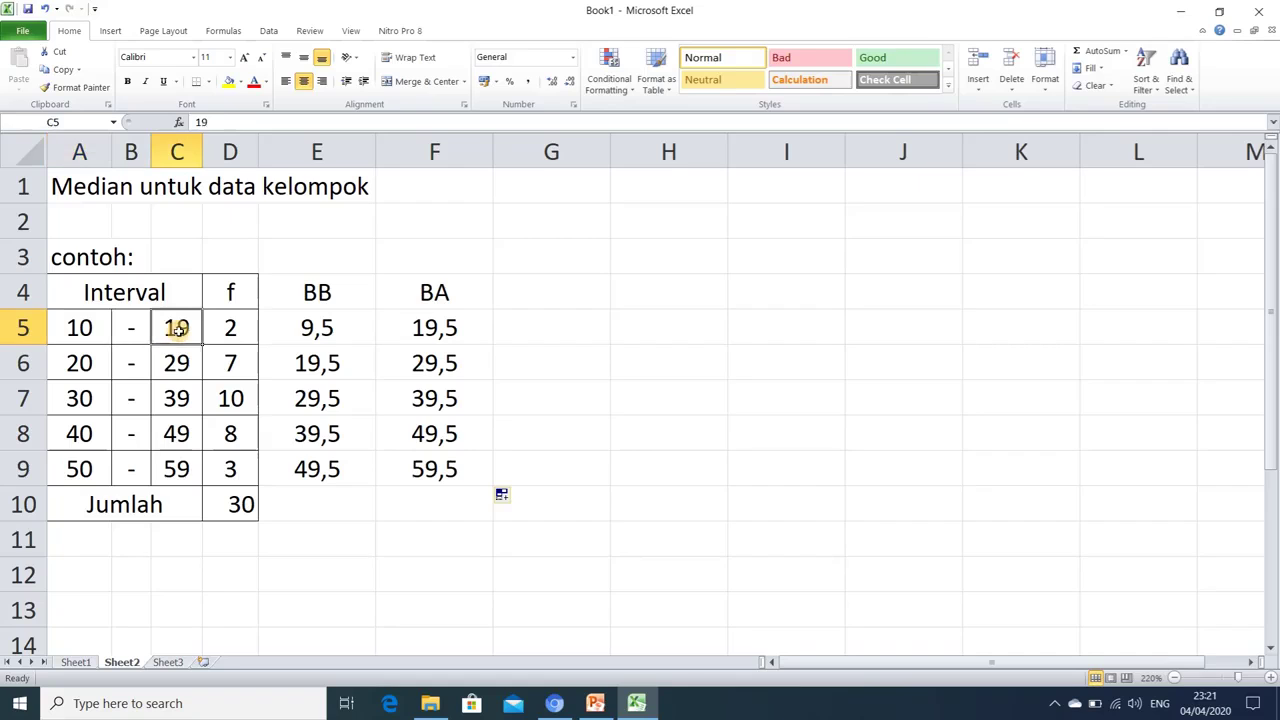
left_click(180, 466)
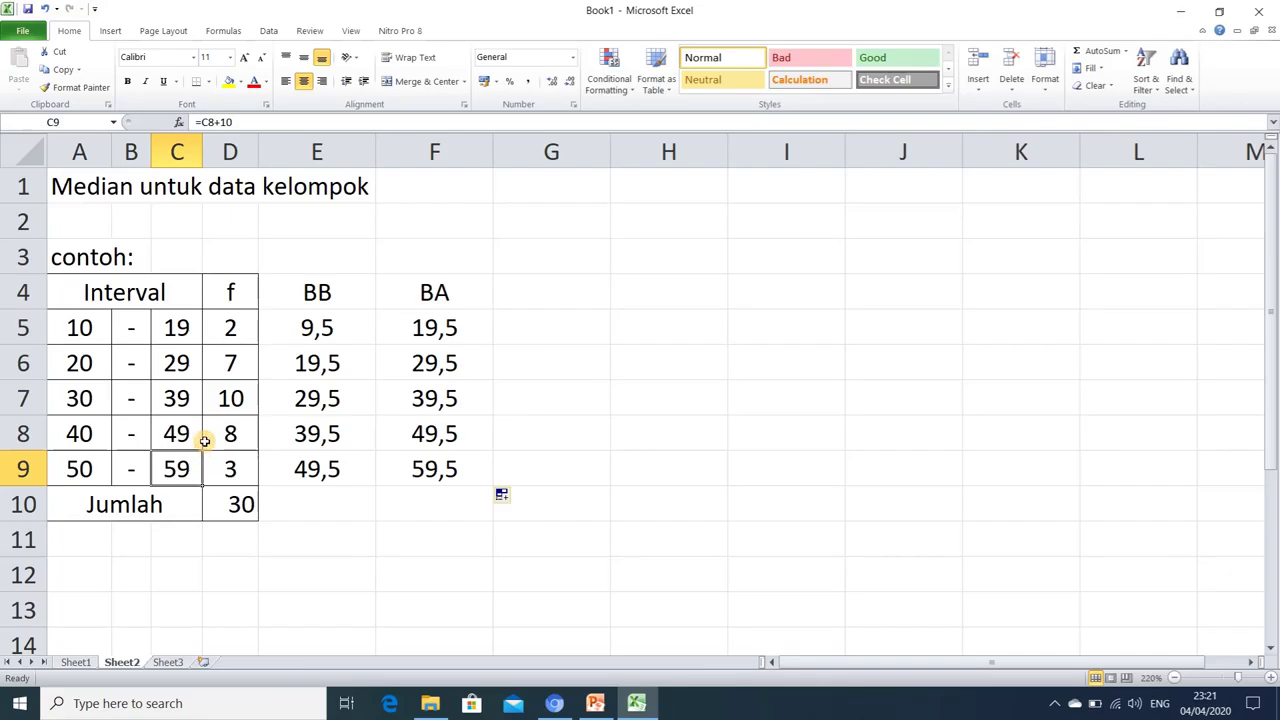
Switch to PowerPoint, review the ½n term of the grouped-data median formula in the slide show, and return to the Excel table
left_click(598, 704)
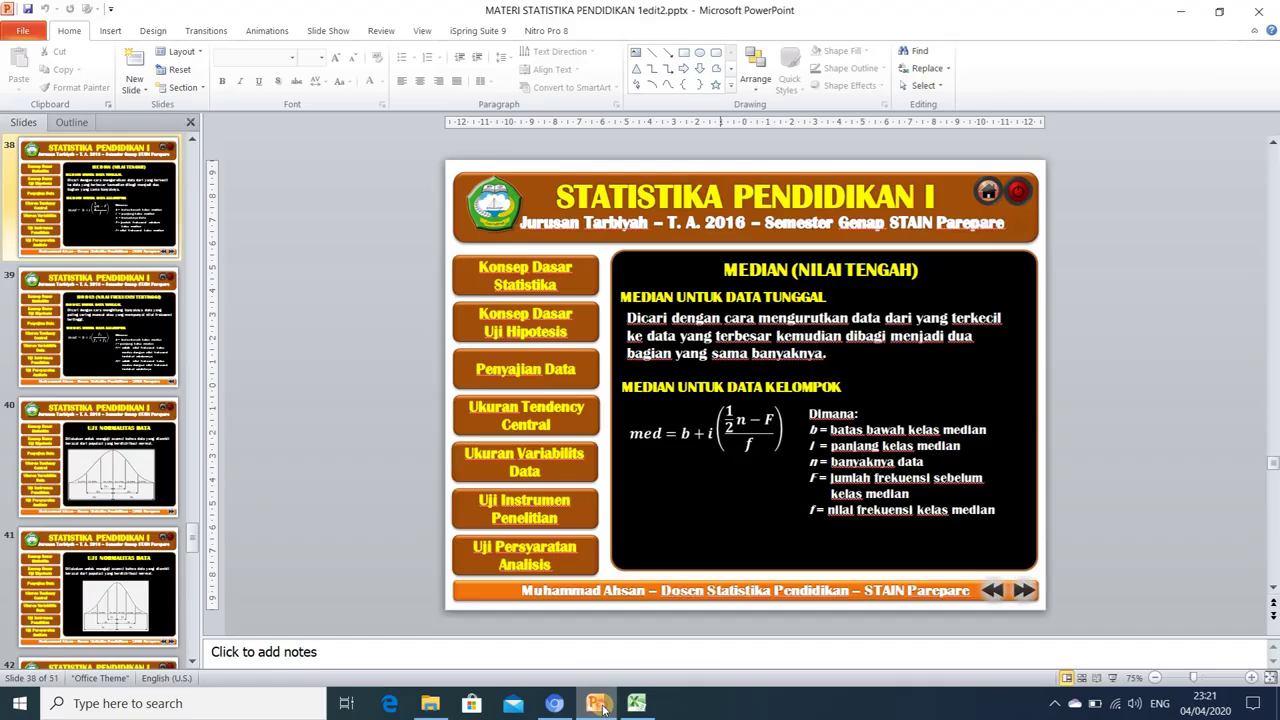
left_click(1114, 678)
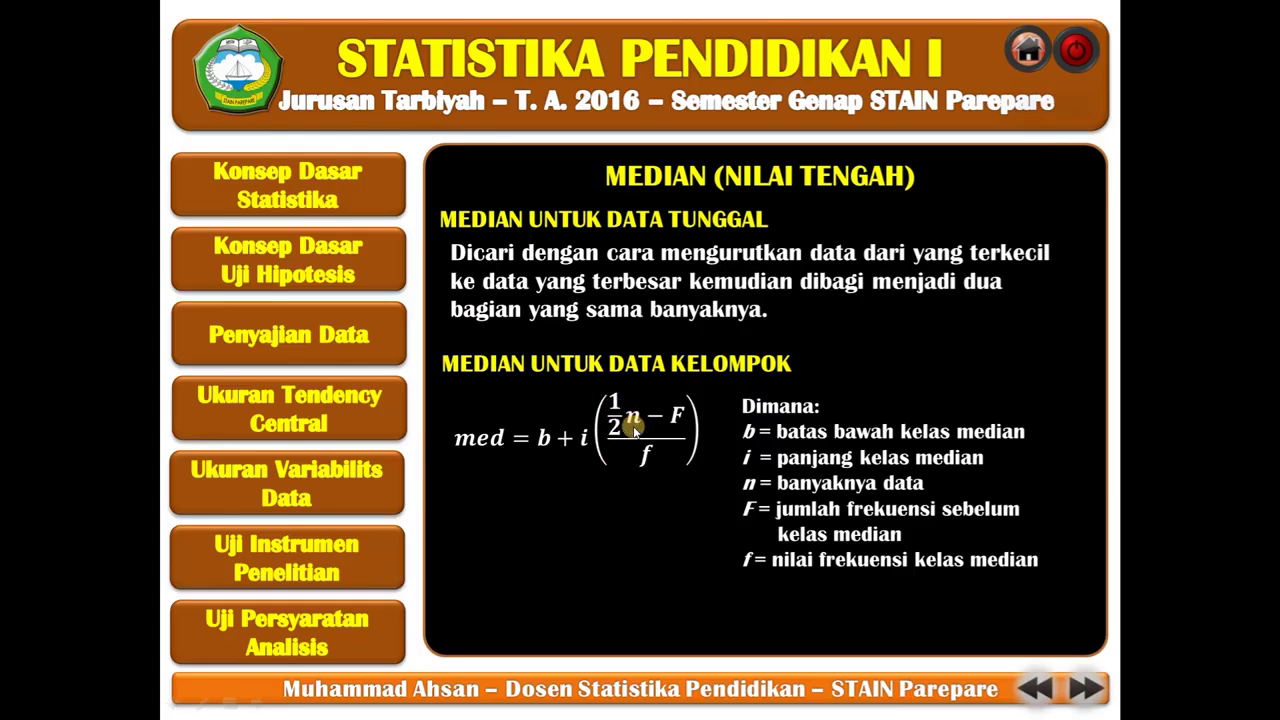
left_click(1070, 58)
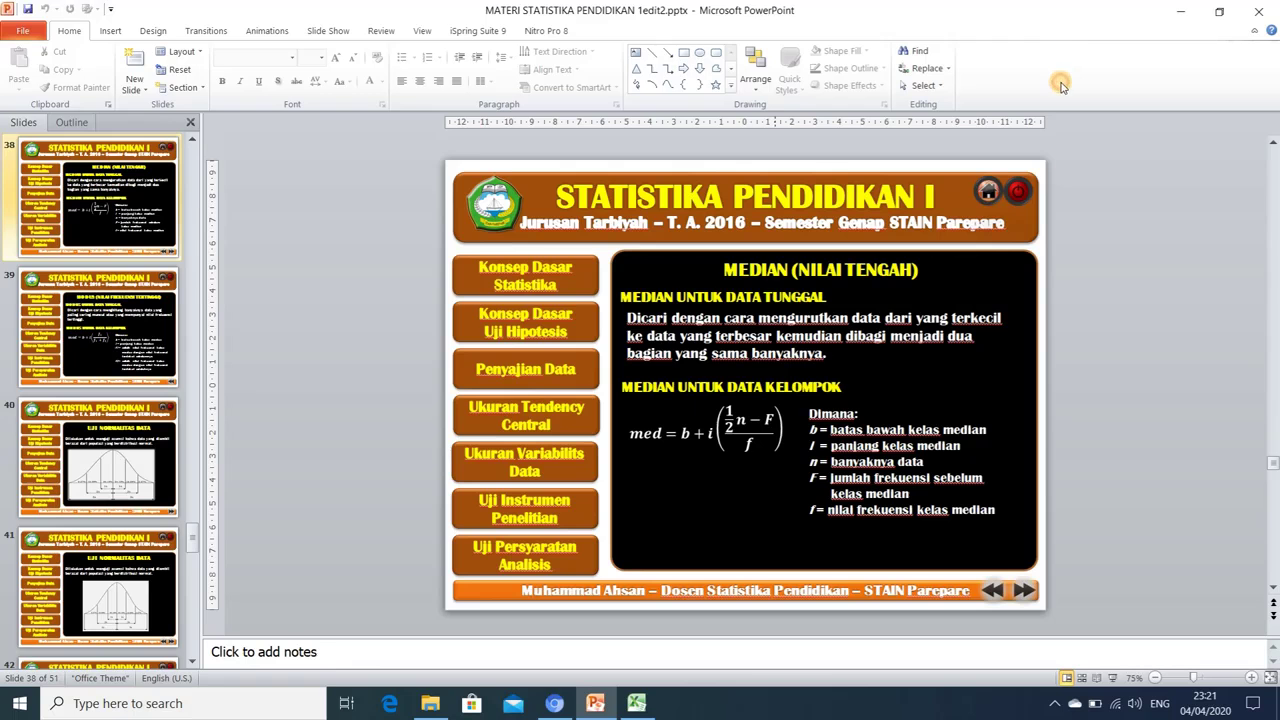
left_click(638, 703)
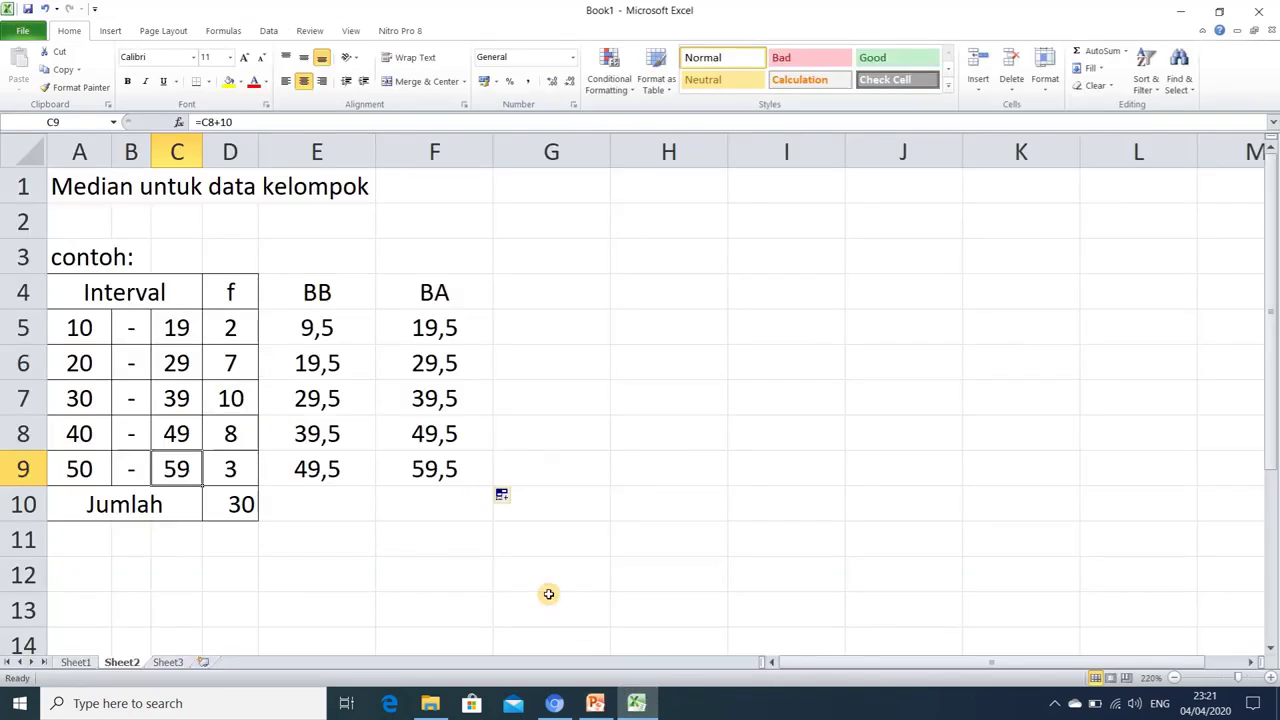
Enter the note "Memperkirakan letak median dengan menggunakan 1/2n" in A12 below the table
left_click(100, 572)
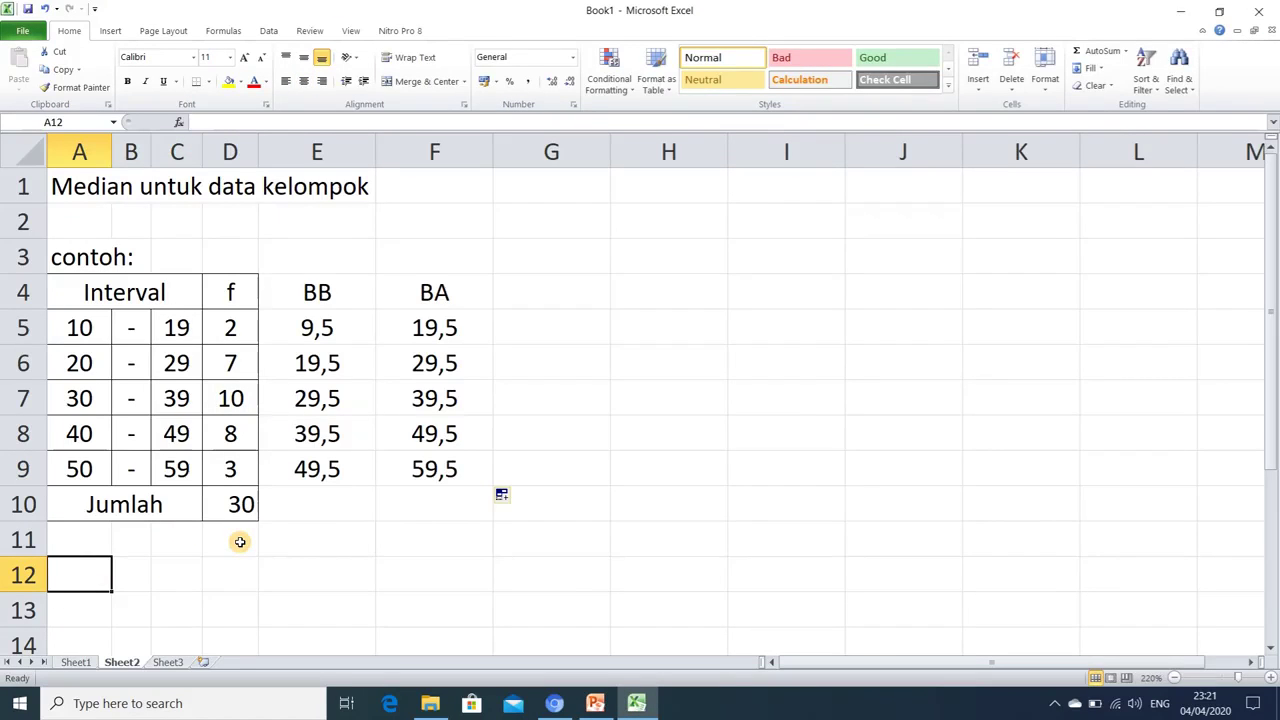
type("MEMP")
key("BackSpace")
key("BackSpace")
key("BackSpace")
key("BackSpace")
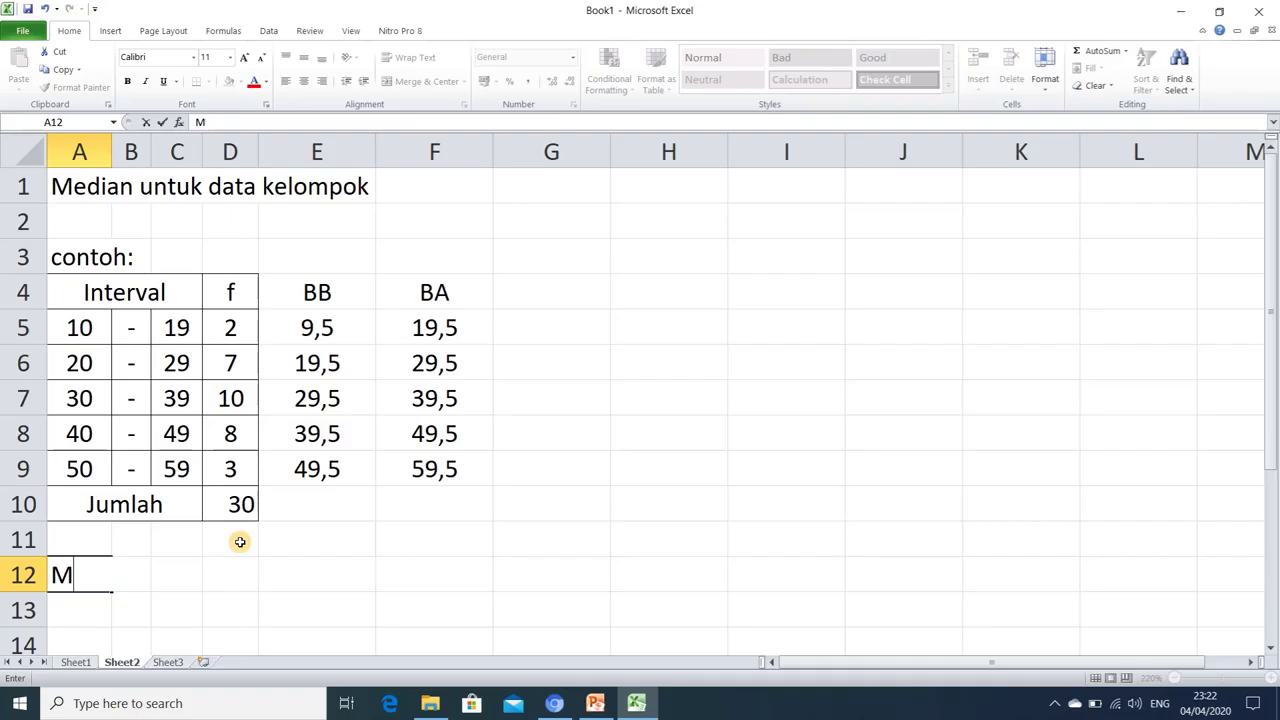
type("Memperkirakan")
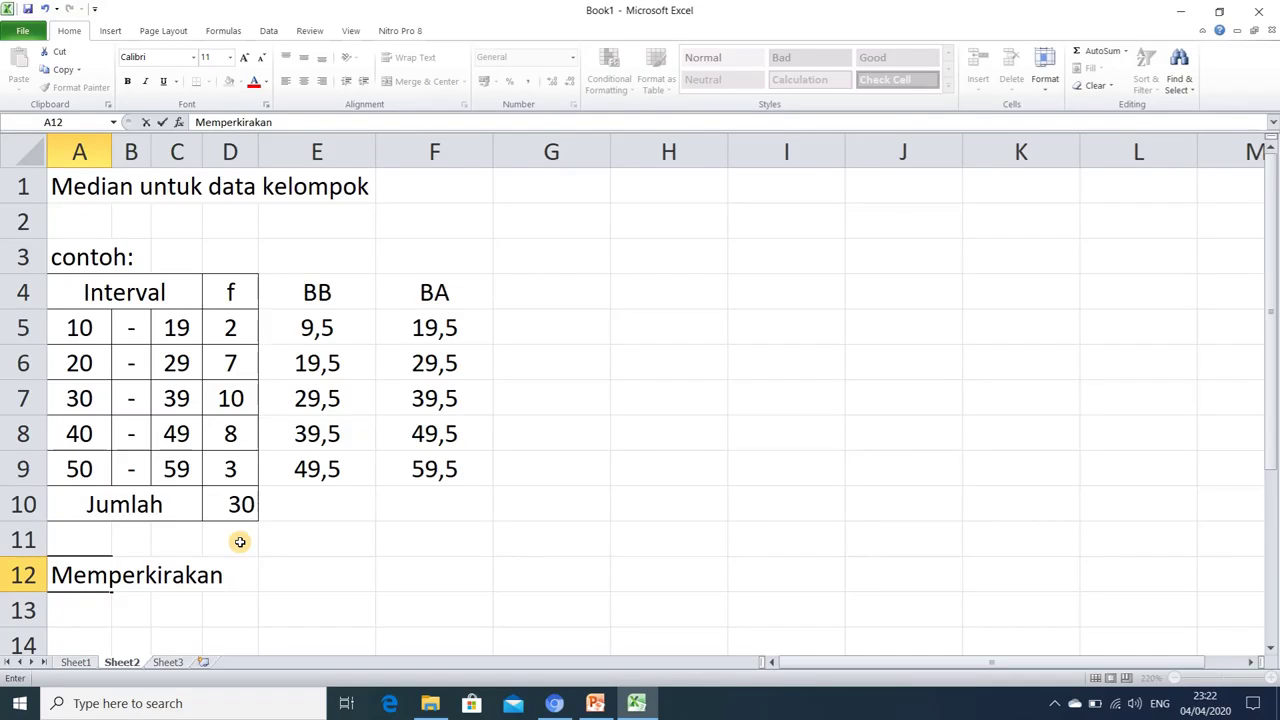
type(" letak medi")
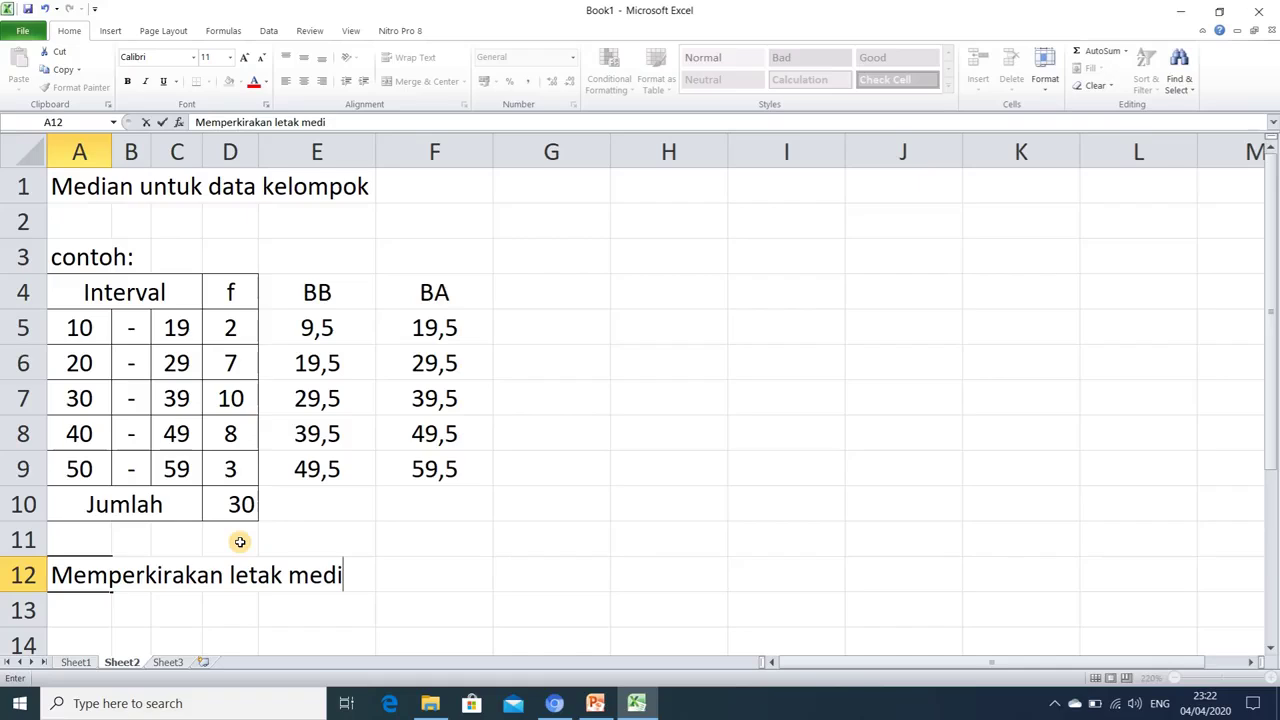
type("an dengan men")
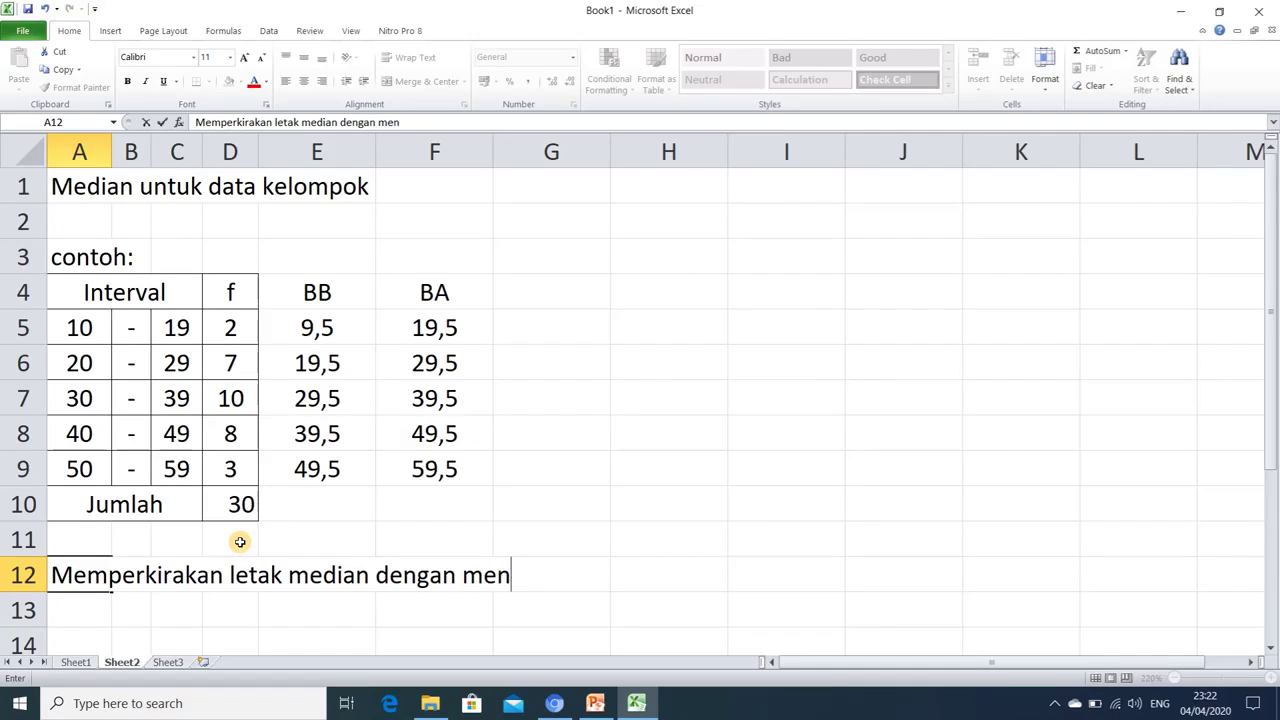
type("ggunakan 1/2n")
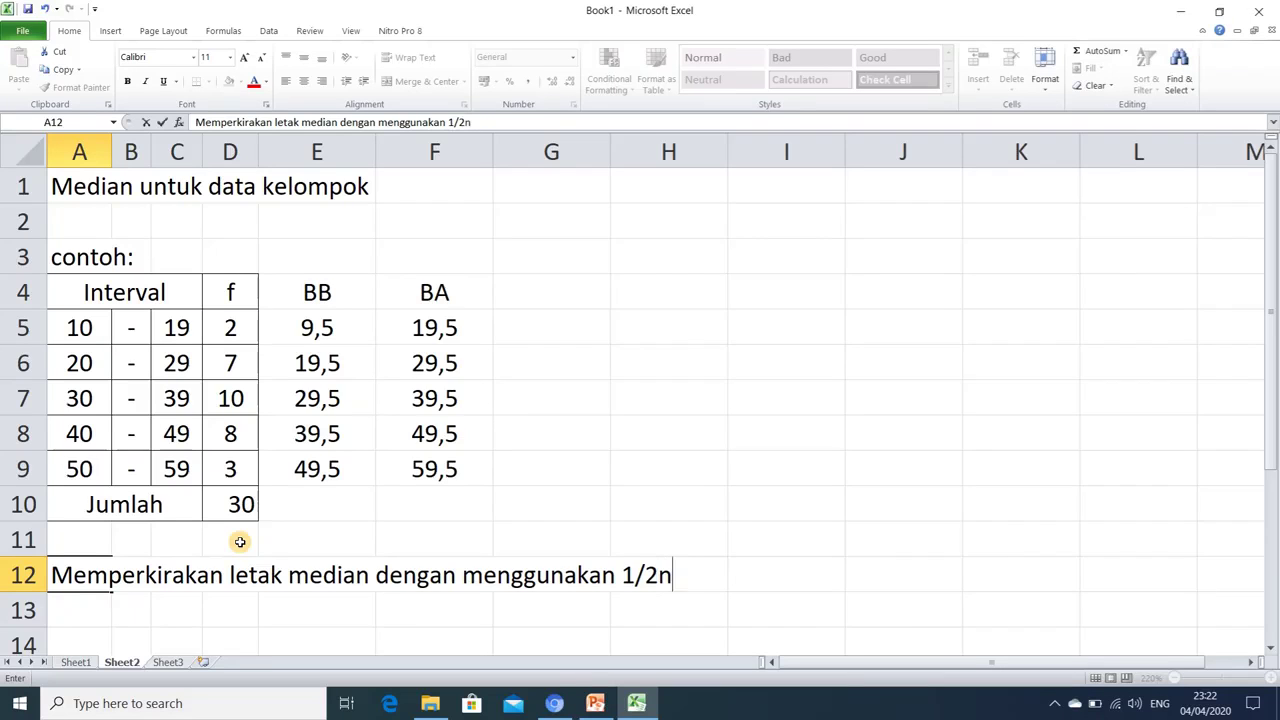
key("Return")
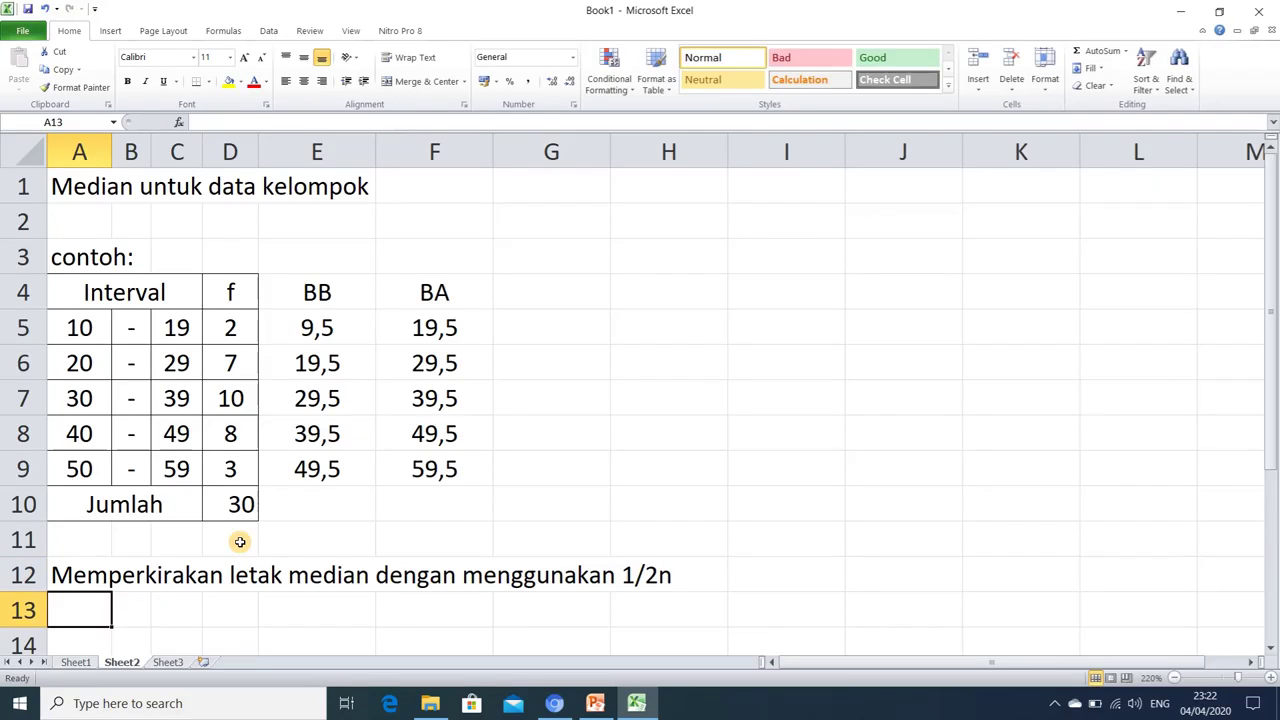
Edit the note in A12 so that its ending reads "(1/2)xn"
double_click(648, 577)
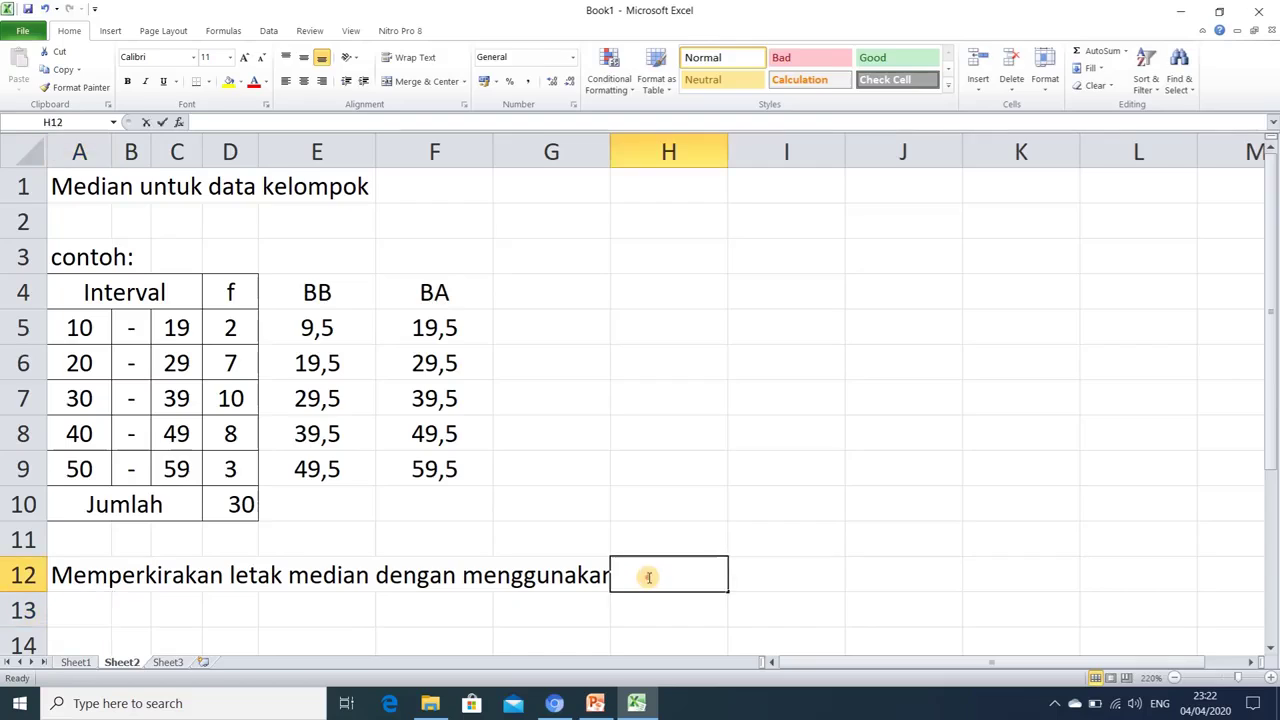
left_click(99, 577)
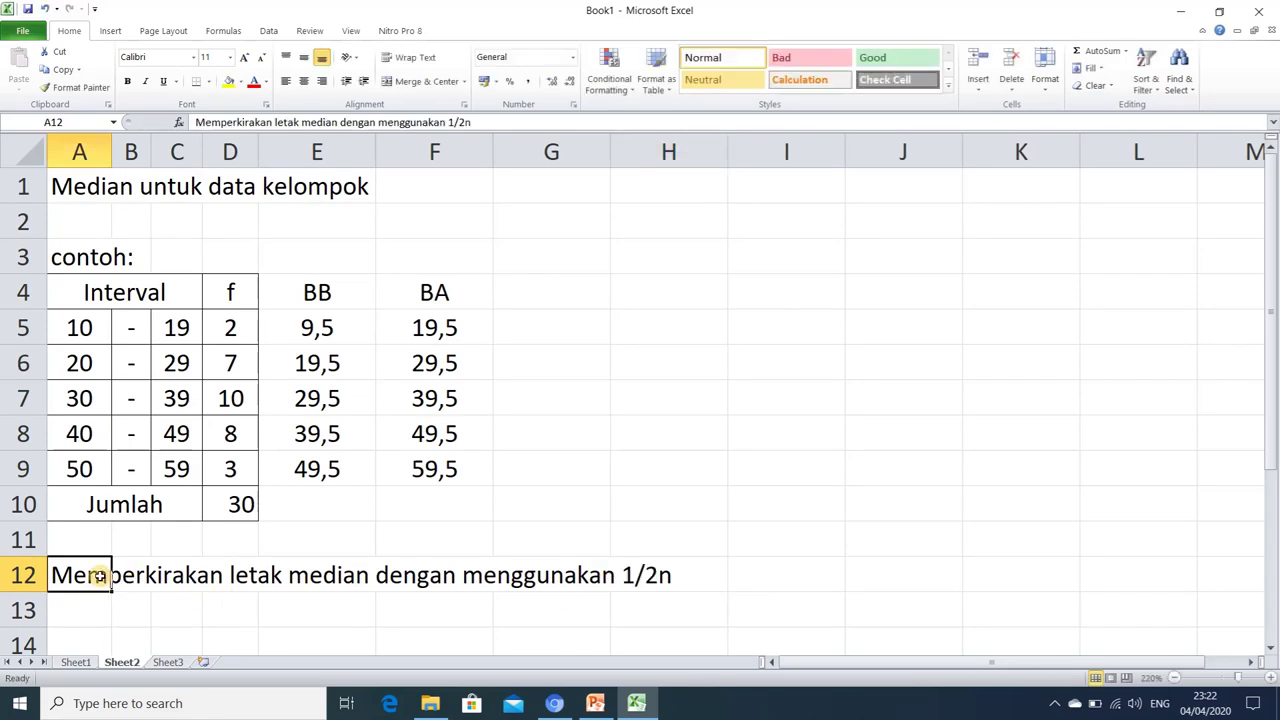
double_click(99, 577)
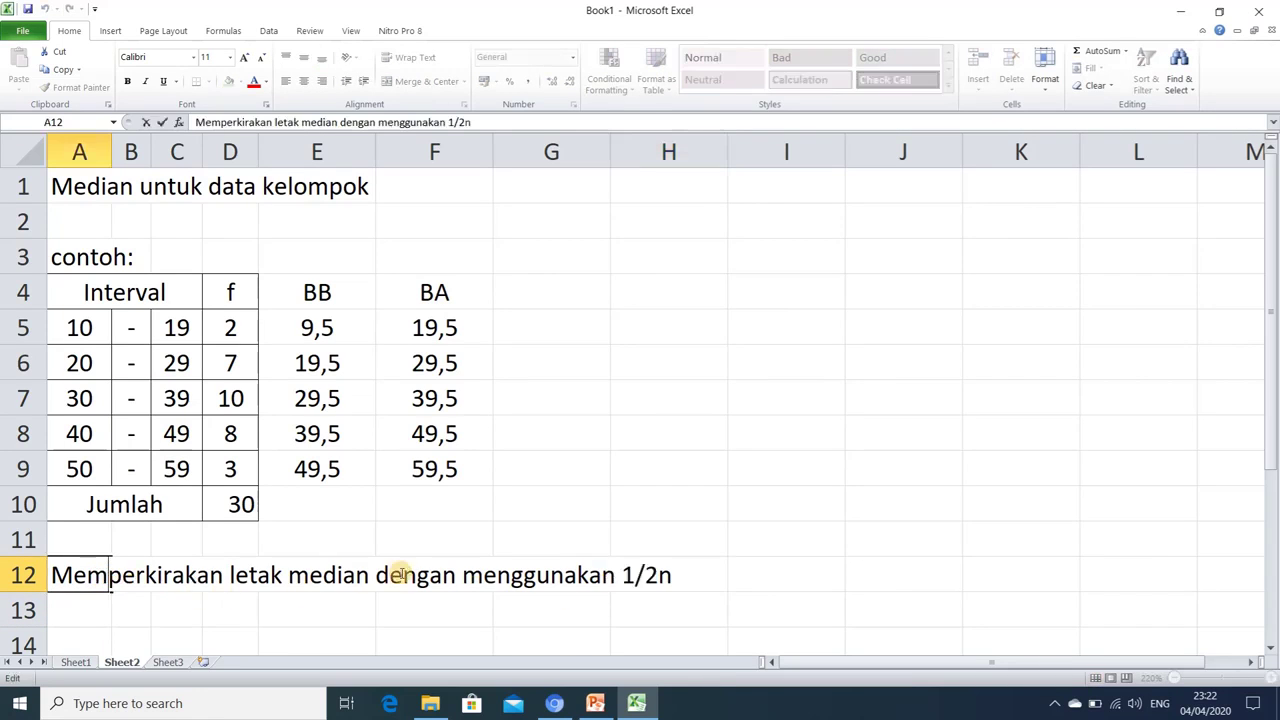
left_click(622, 575)
type("(1/2)")
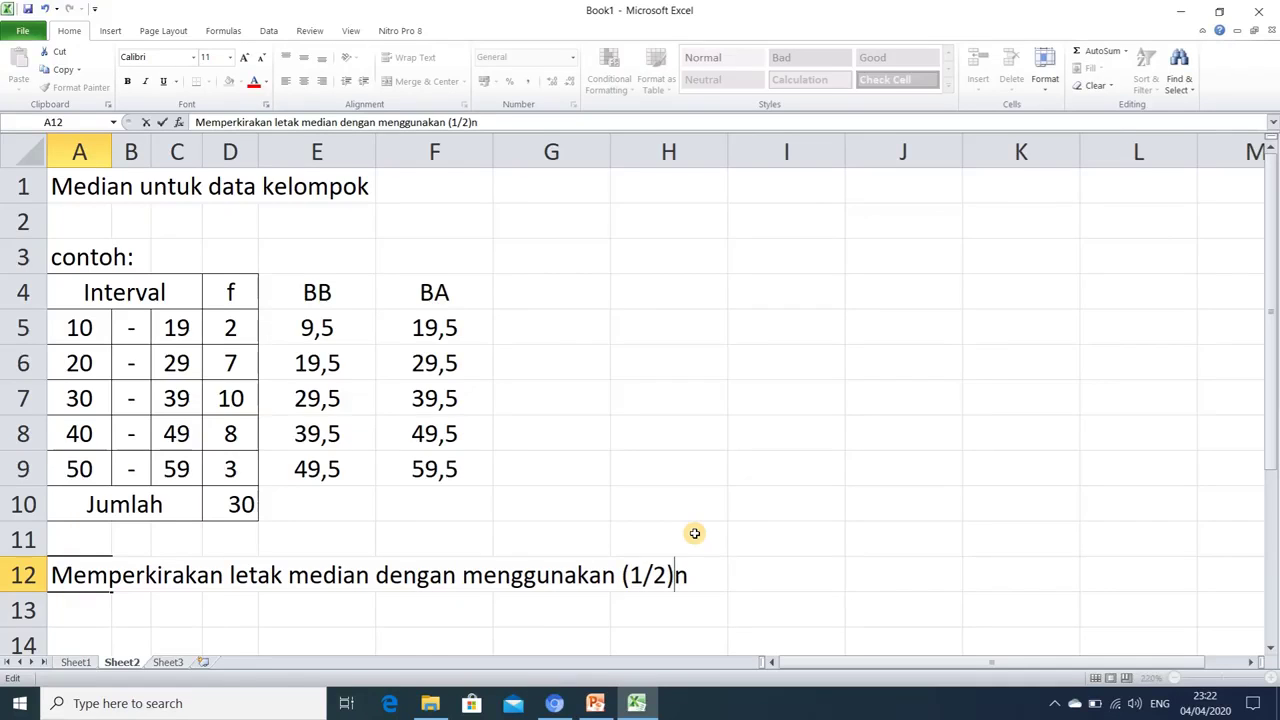
type("x")
key("Return")
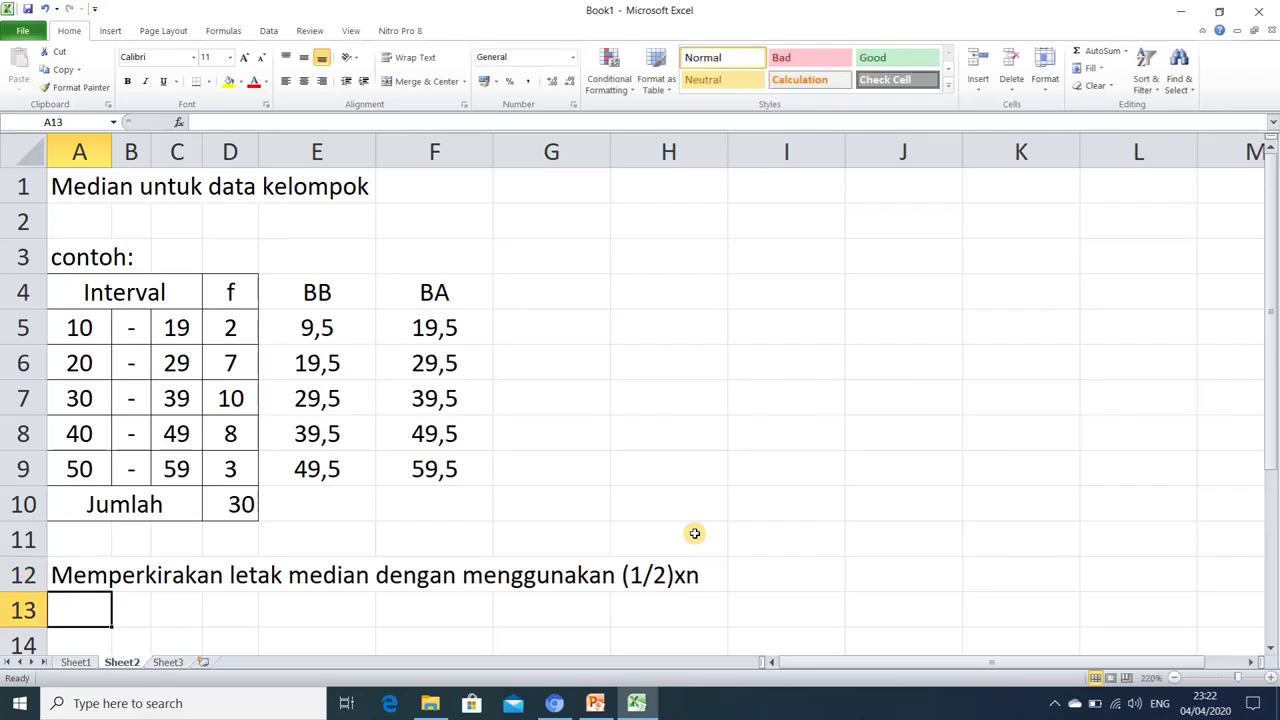
Enter the label "yaitu =" in I12, beside the note on estimating the median's position
scroll(686, 526, "down", 1)
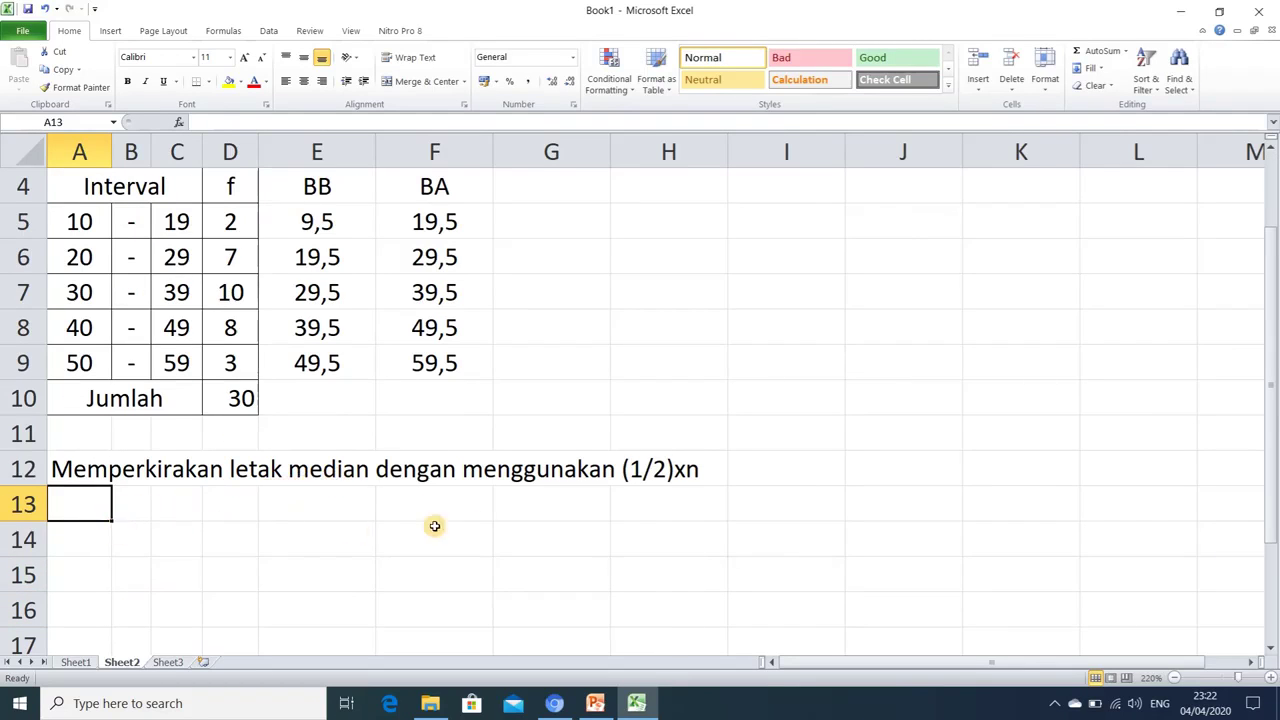
left_click(230, 398)
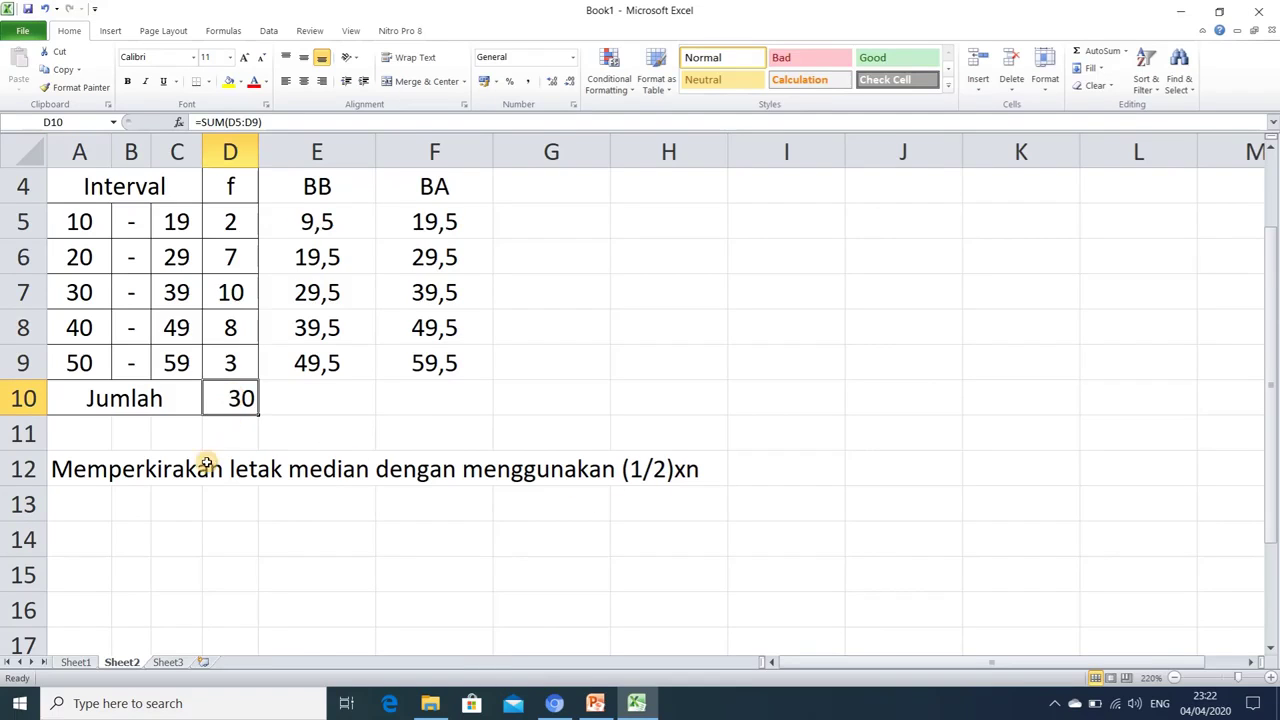
left_click(89, 508)
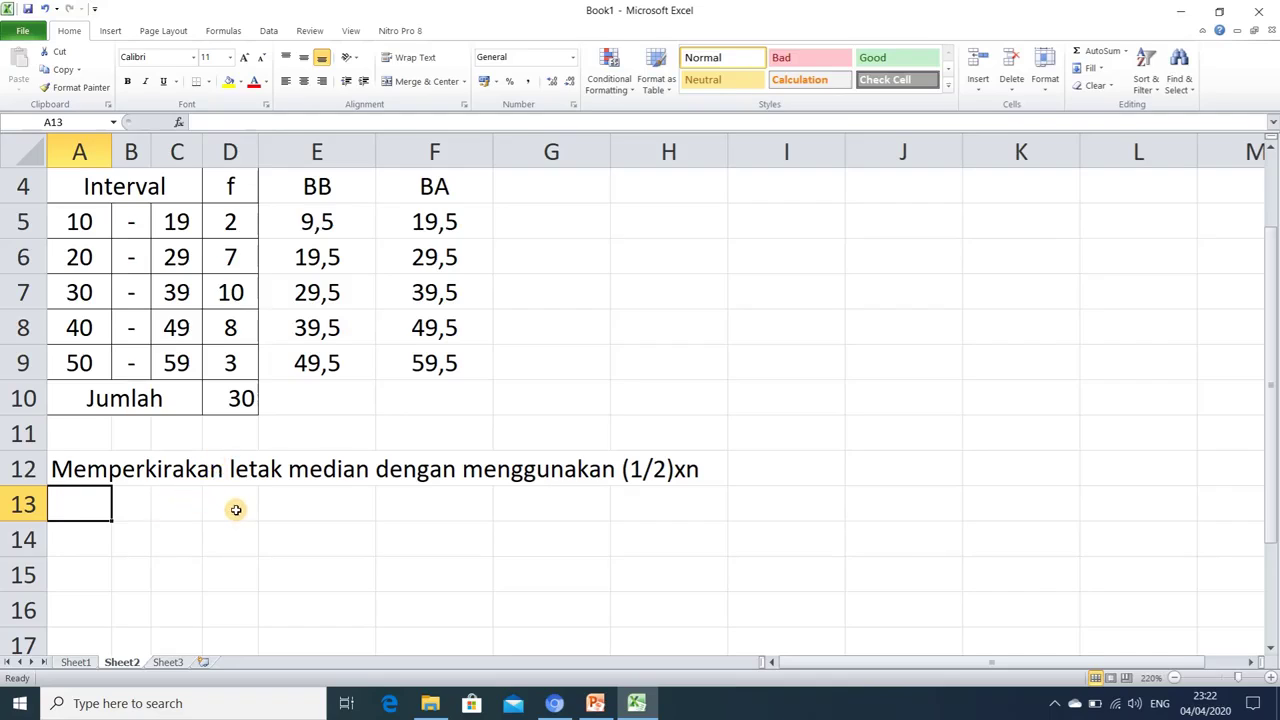
left_click(750, 469)
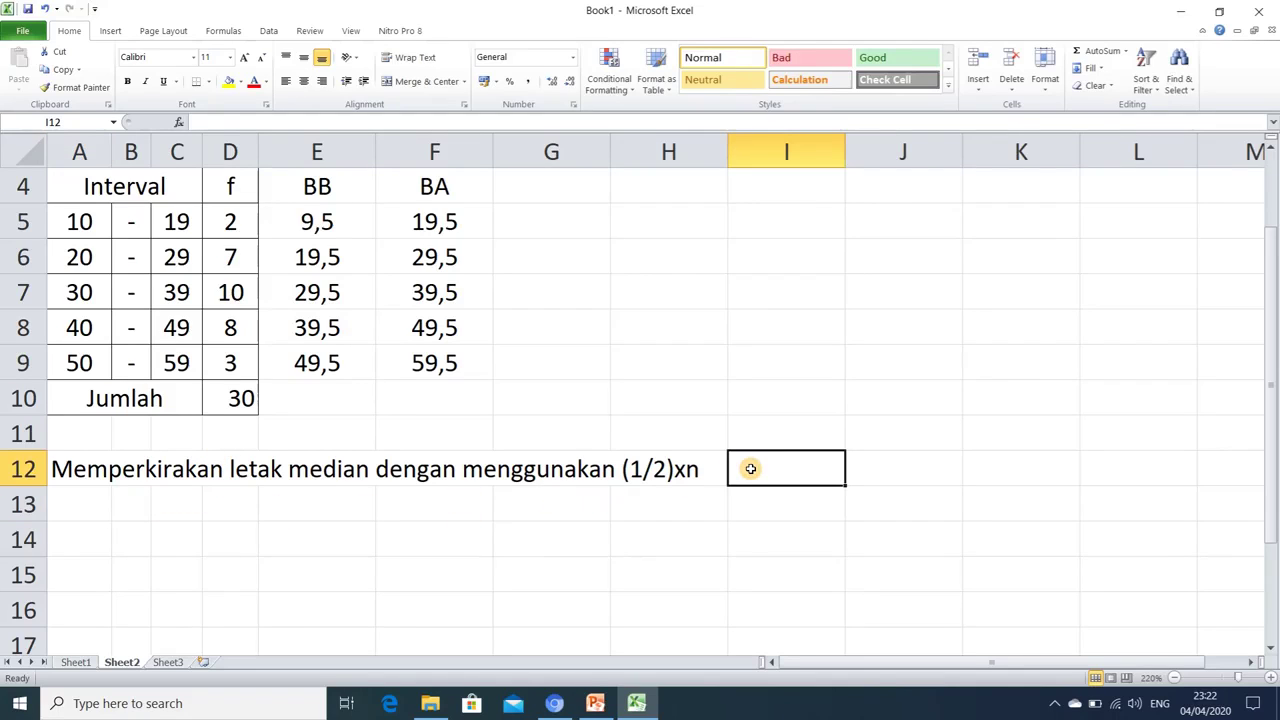
type("ya")
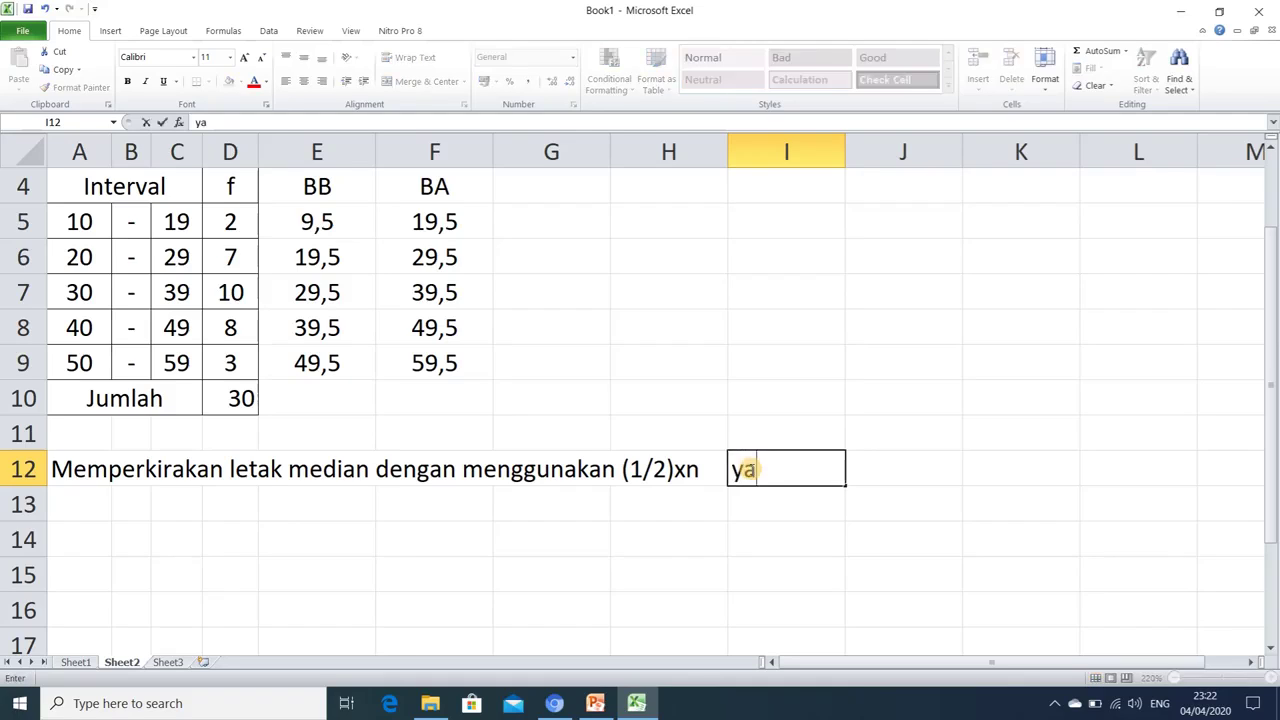
type("otu")
type(" =")
key("Tab")
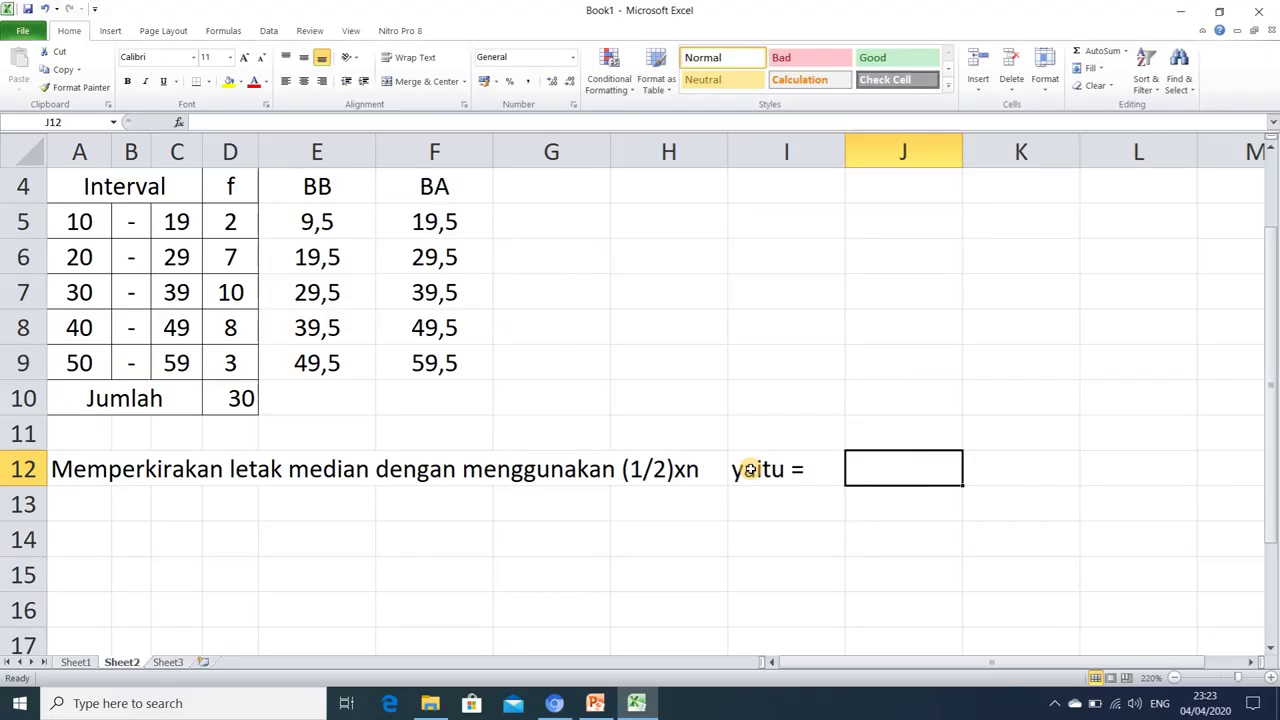
Calculate half of the total frequency in J12 with the formula =0,5*D10
type("=")
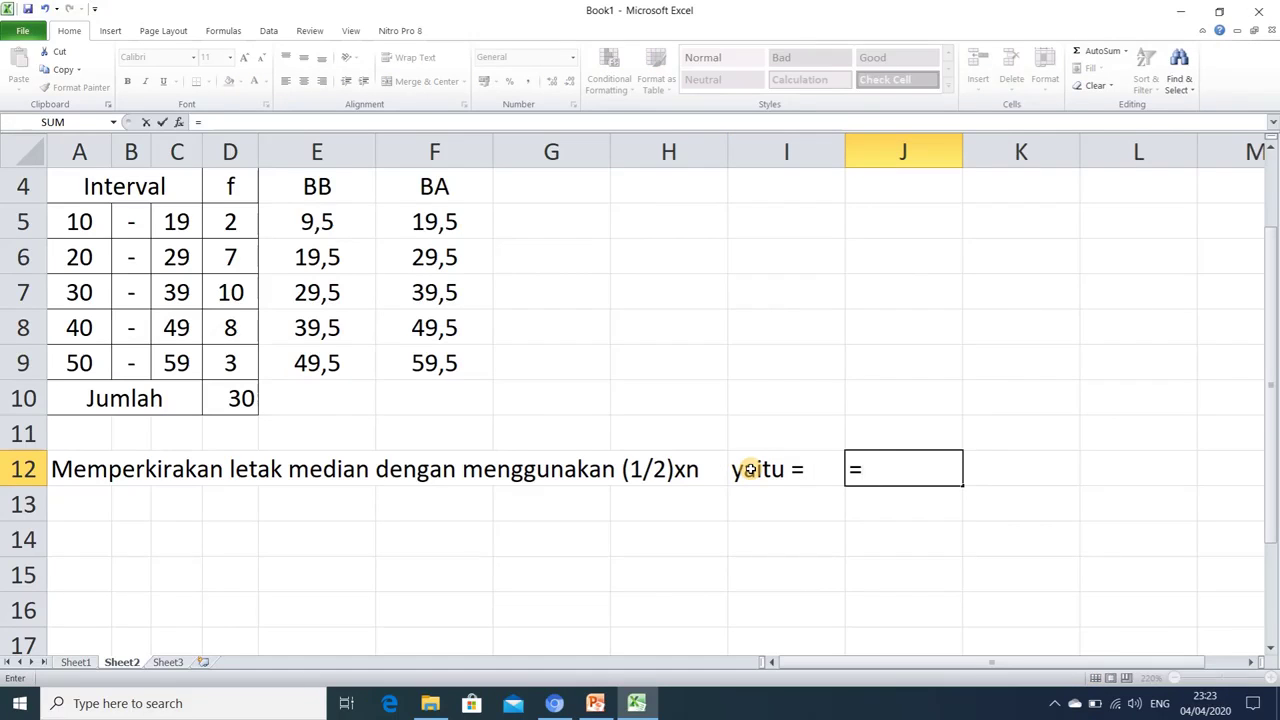
type("0,5")
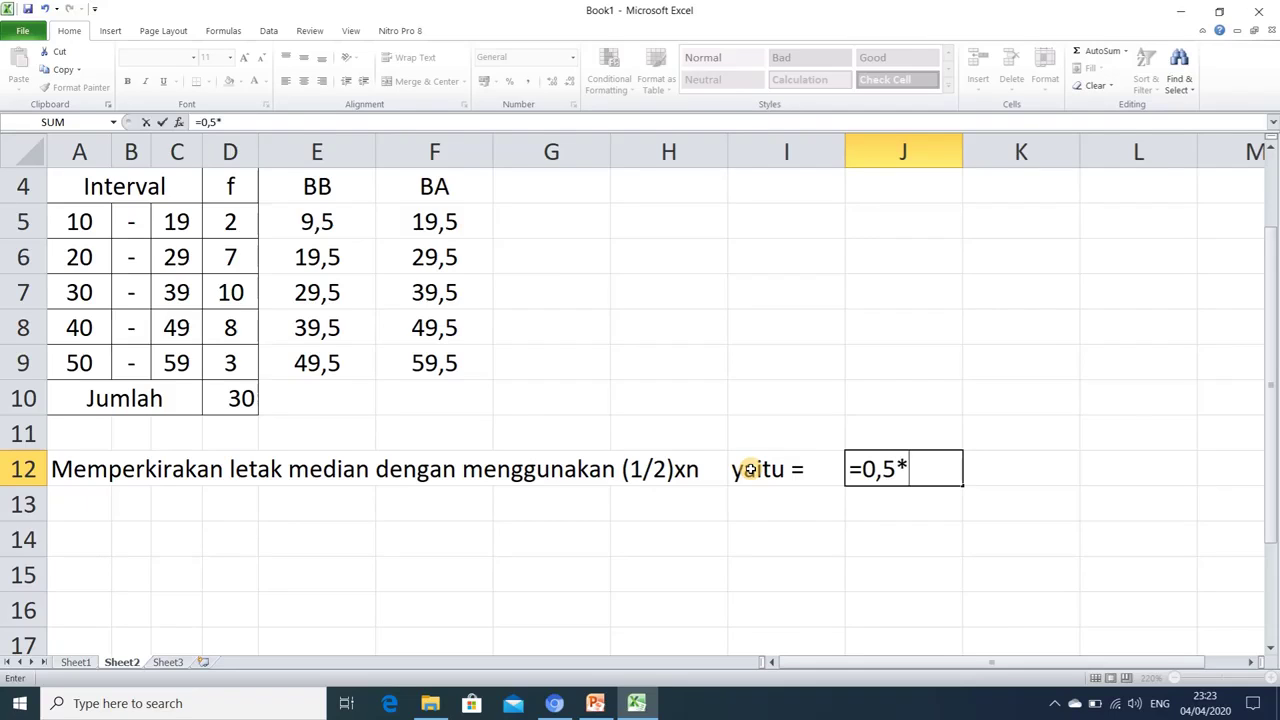
type("*")
left_click(240, 395)
key("Return")
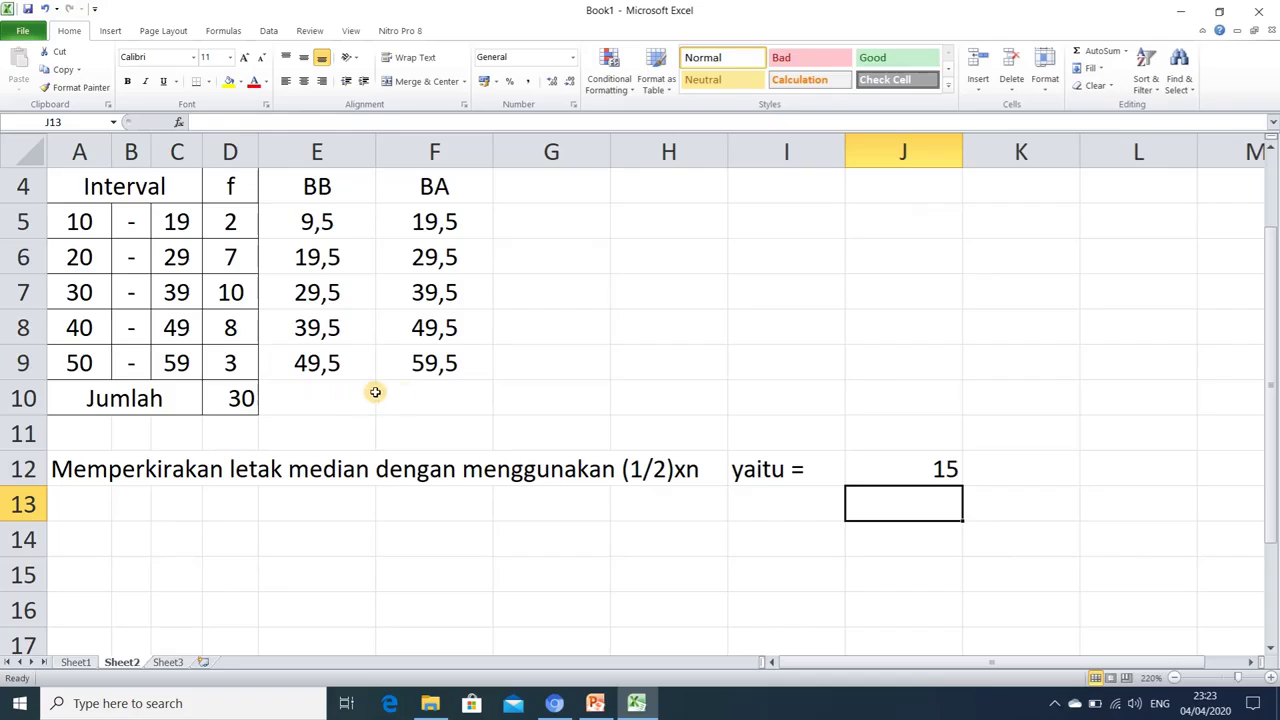
Examine the median position in J12 and compare it with the class intervals, starting at row 5
left_click(899, 469)
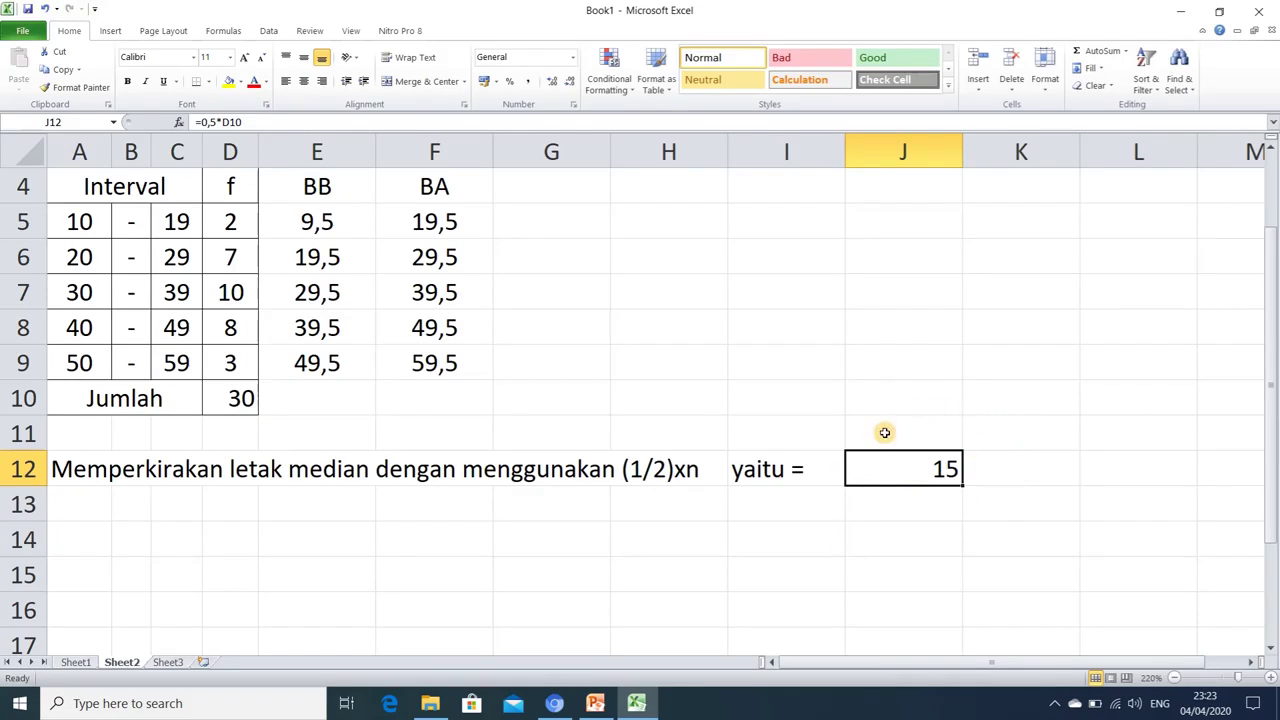
left_click(917, 505)
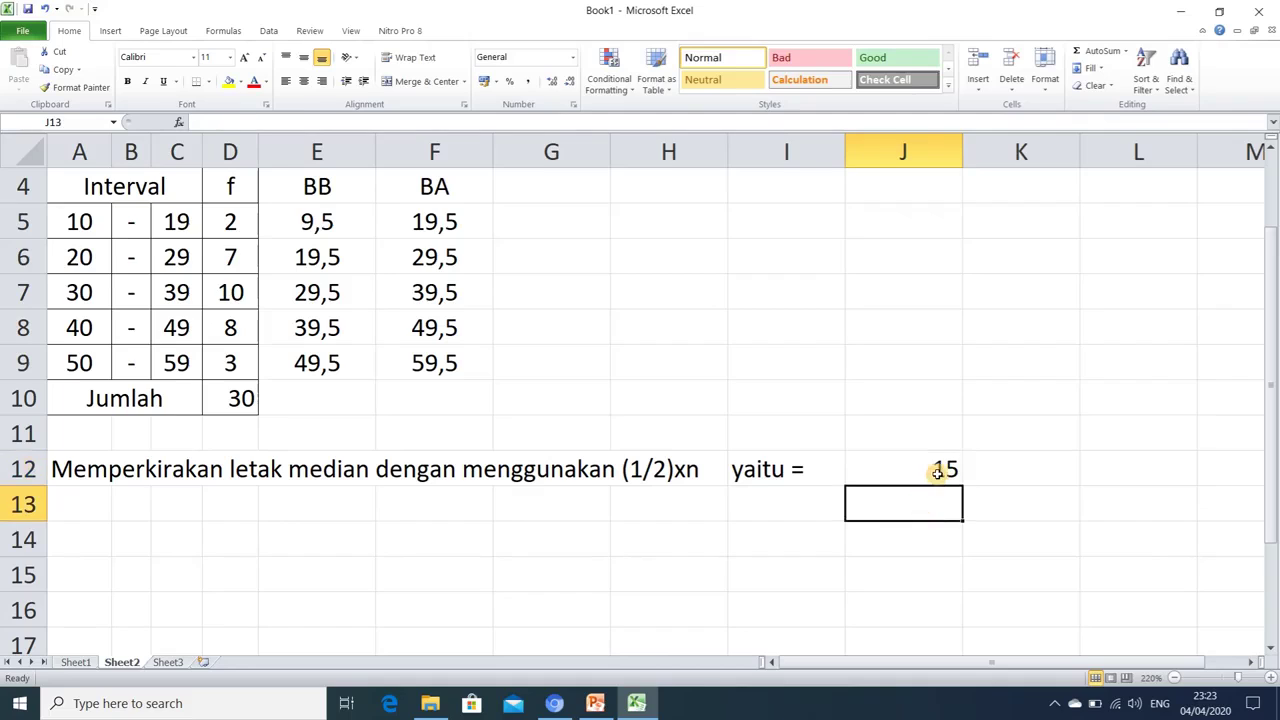
left_click(937, 470)
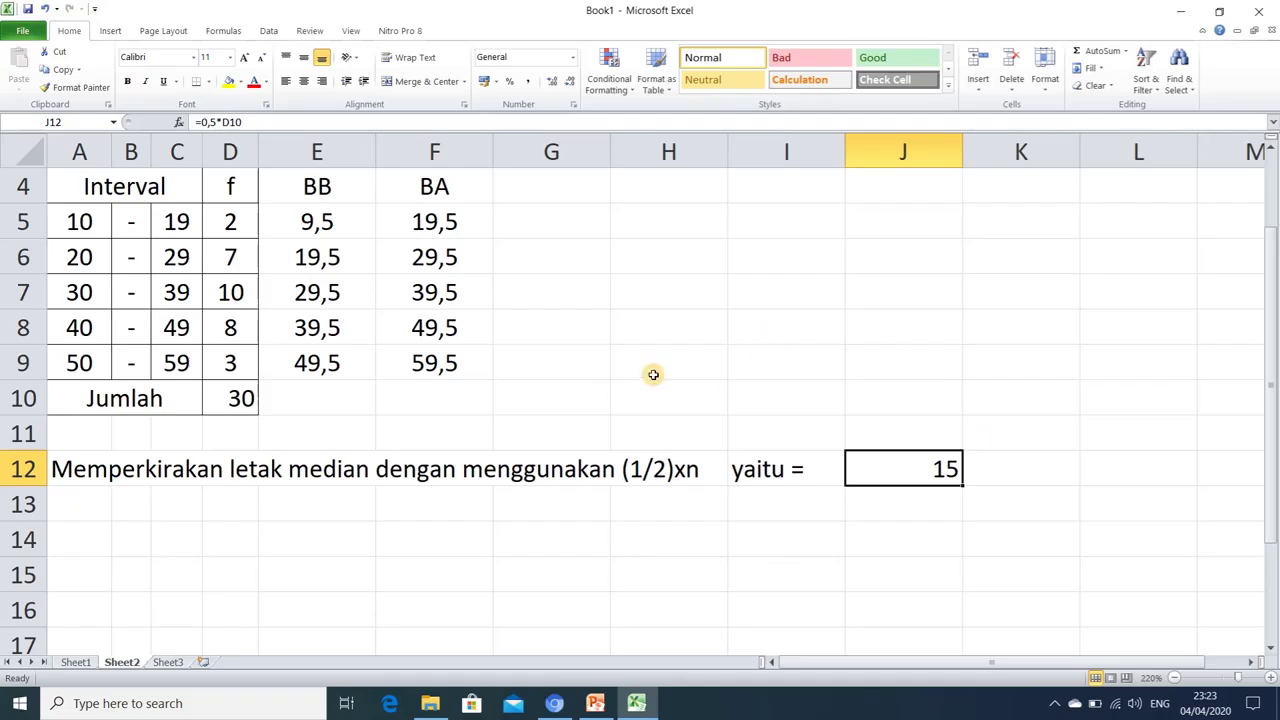
left_click_drag(62, 222, 177, 350)
left_click(82, 222)
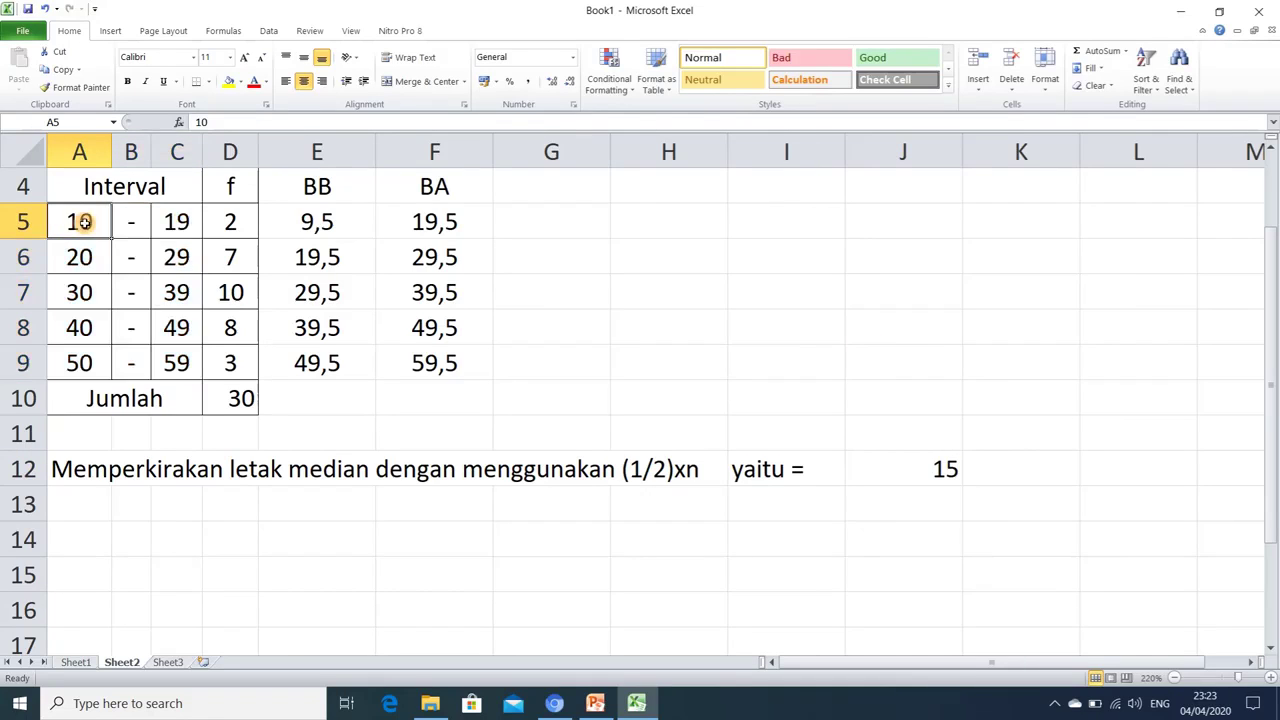
Examine the first class interval in A5:C5 together with its frequency in D5
left_click(231, 224)
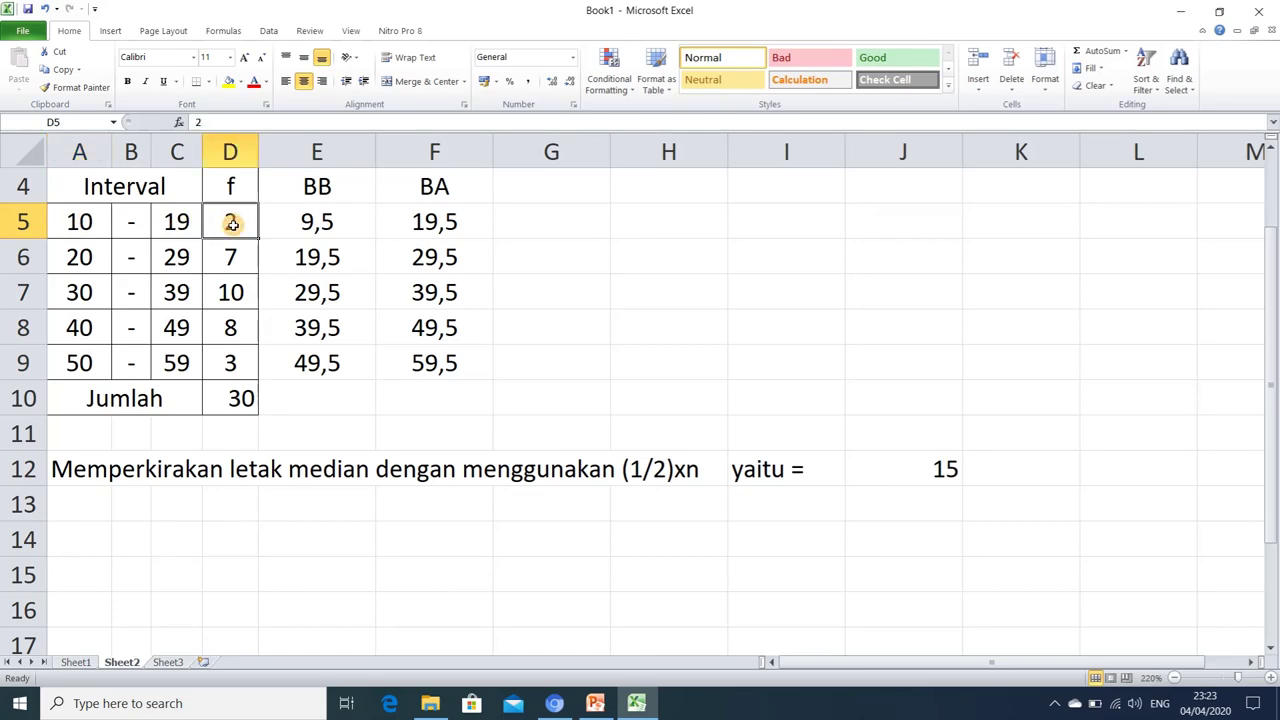
left_click(76, 224)
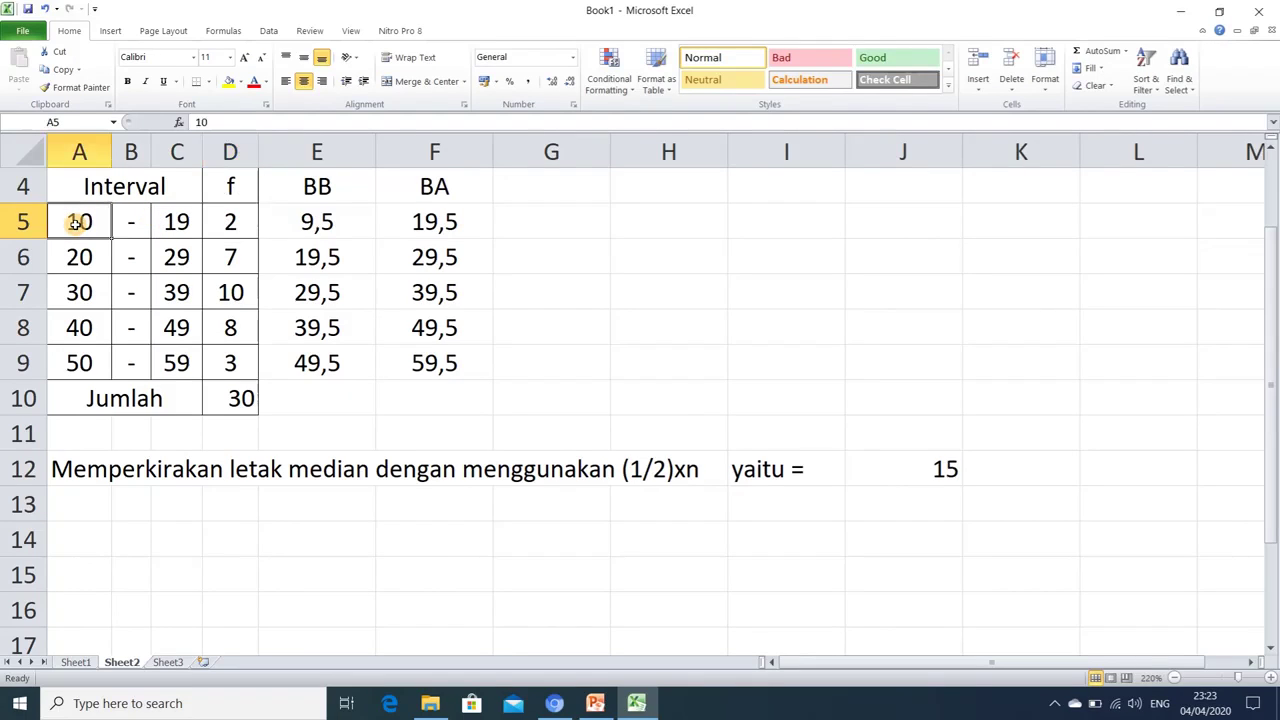
left_click(177, 224)
left_click(229, 222)
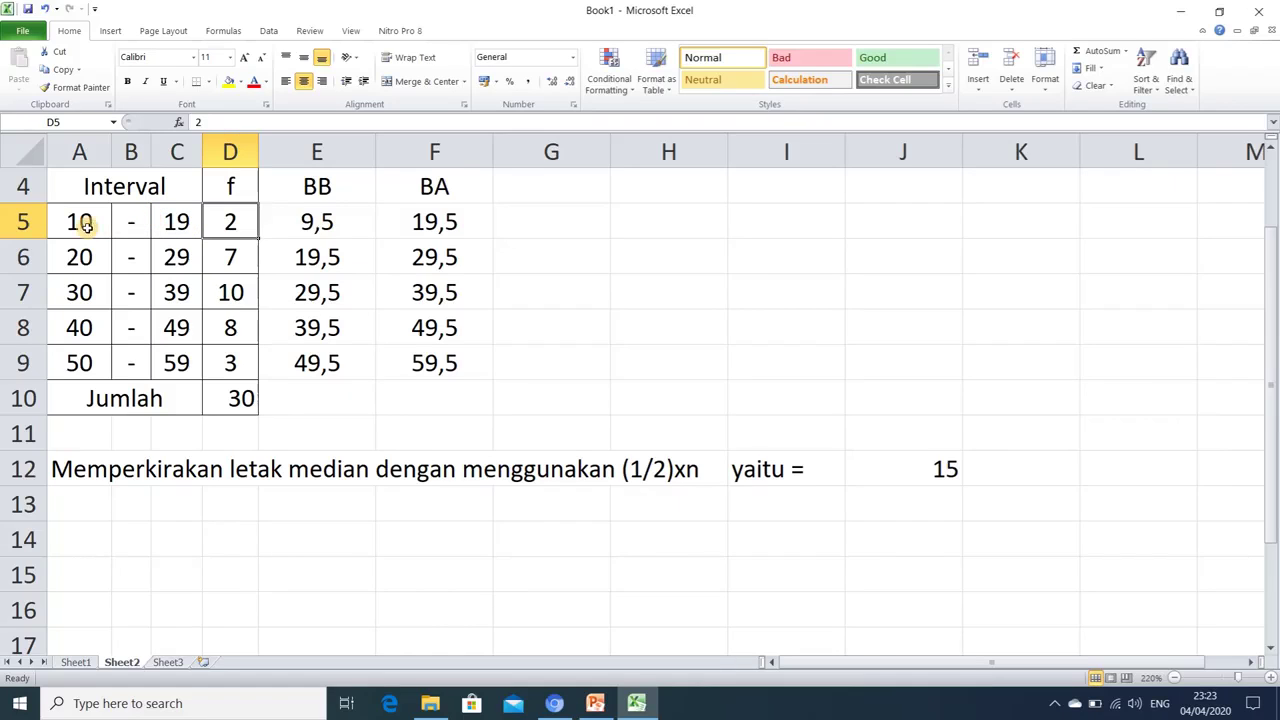
left_click_drag(86, 220, 177, 220)
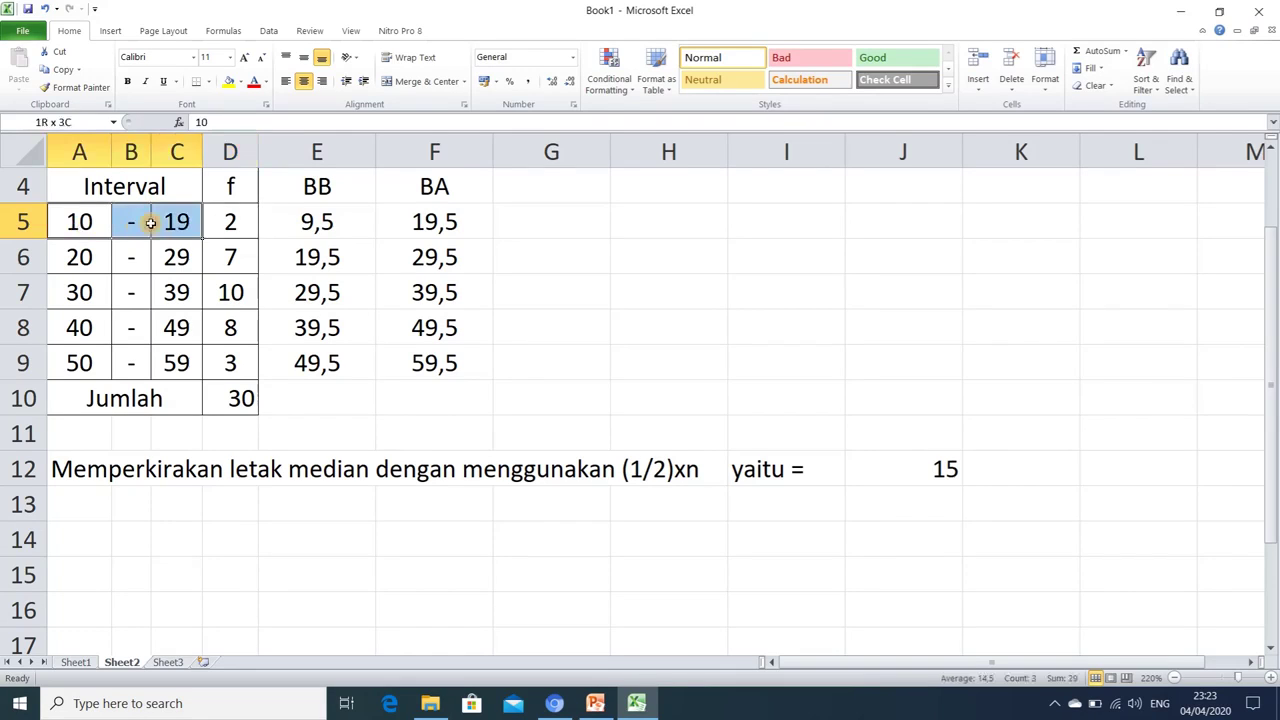
left_click(229, 221)
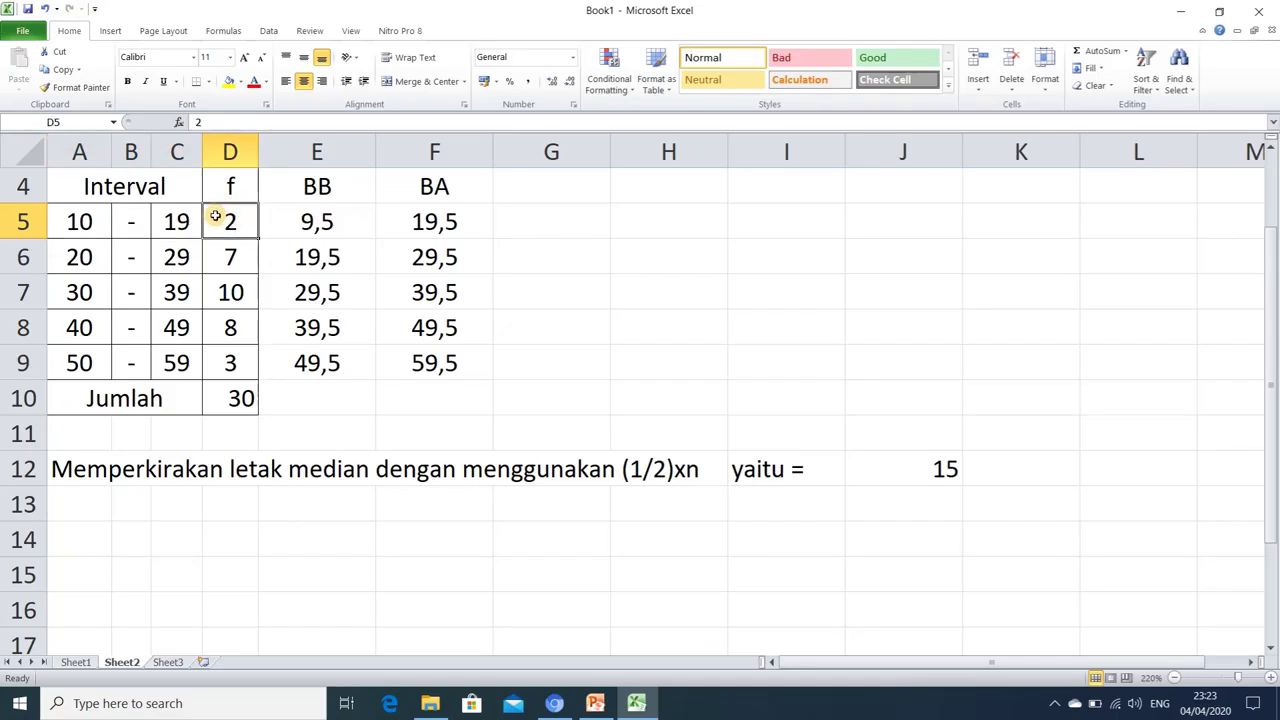
left_click(88, 226)
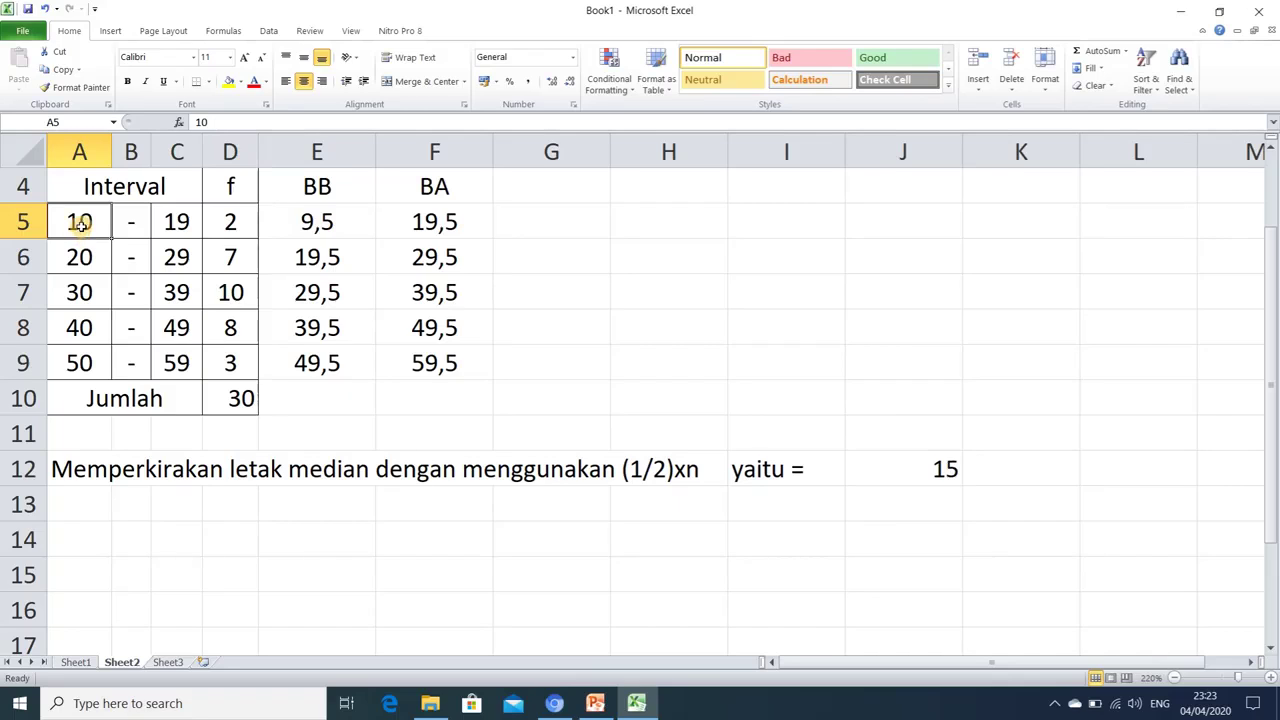
left_click(175, 223)
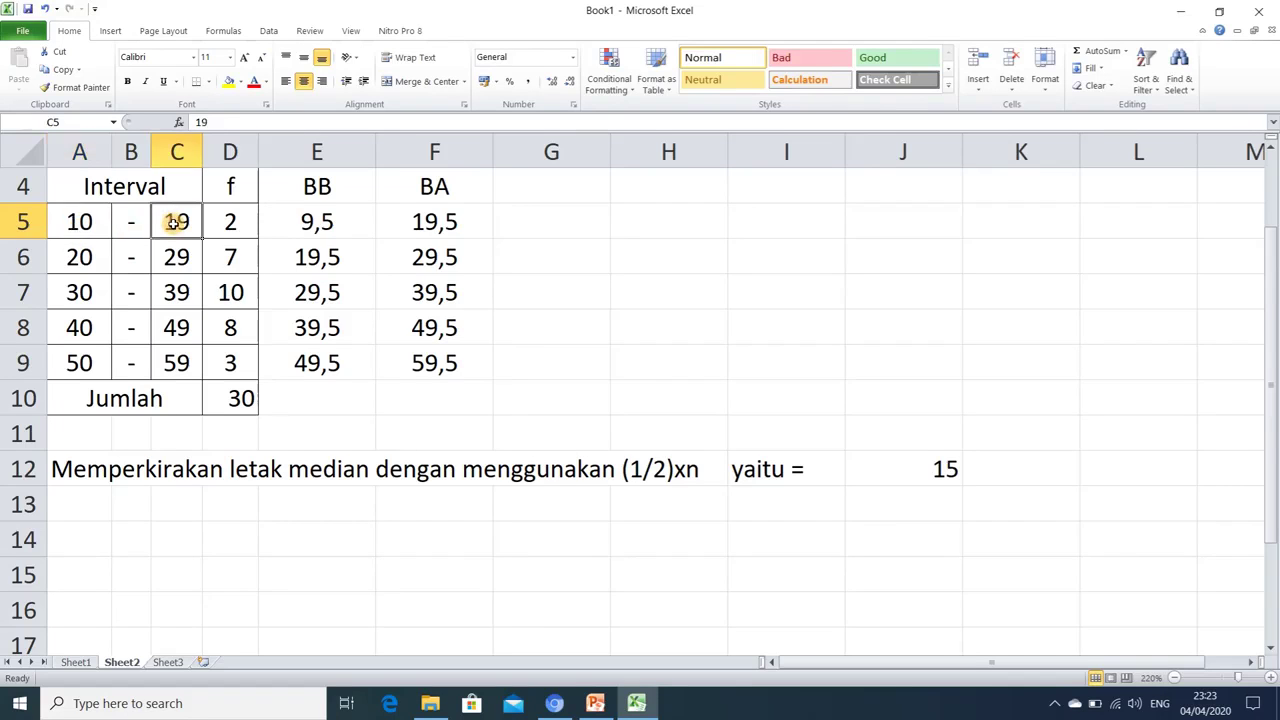
left_click(222, 221)
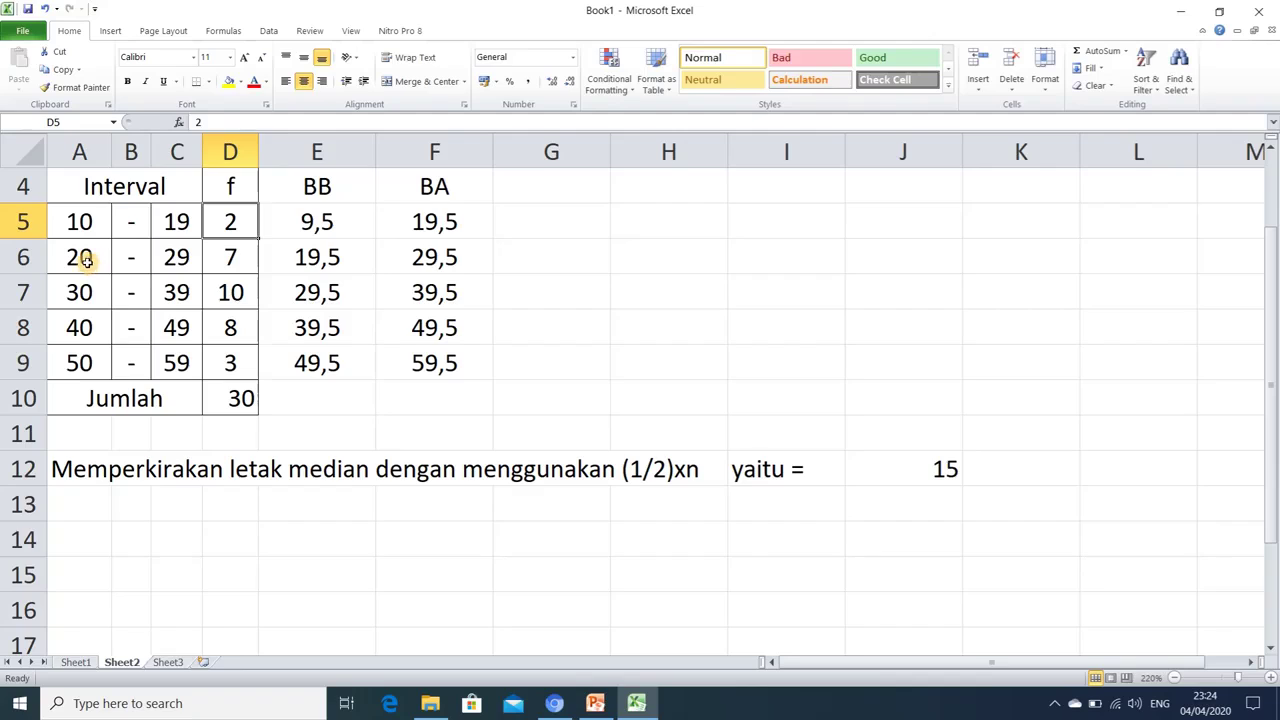
Compare the accumulated frequencies through rows 6 and 7 with the median position in J12 to locate the median class
left_click_drag(87, 260, 172, 257)
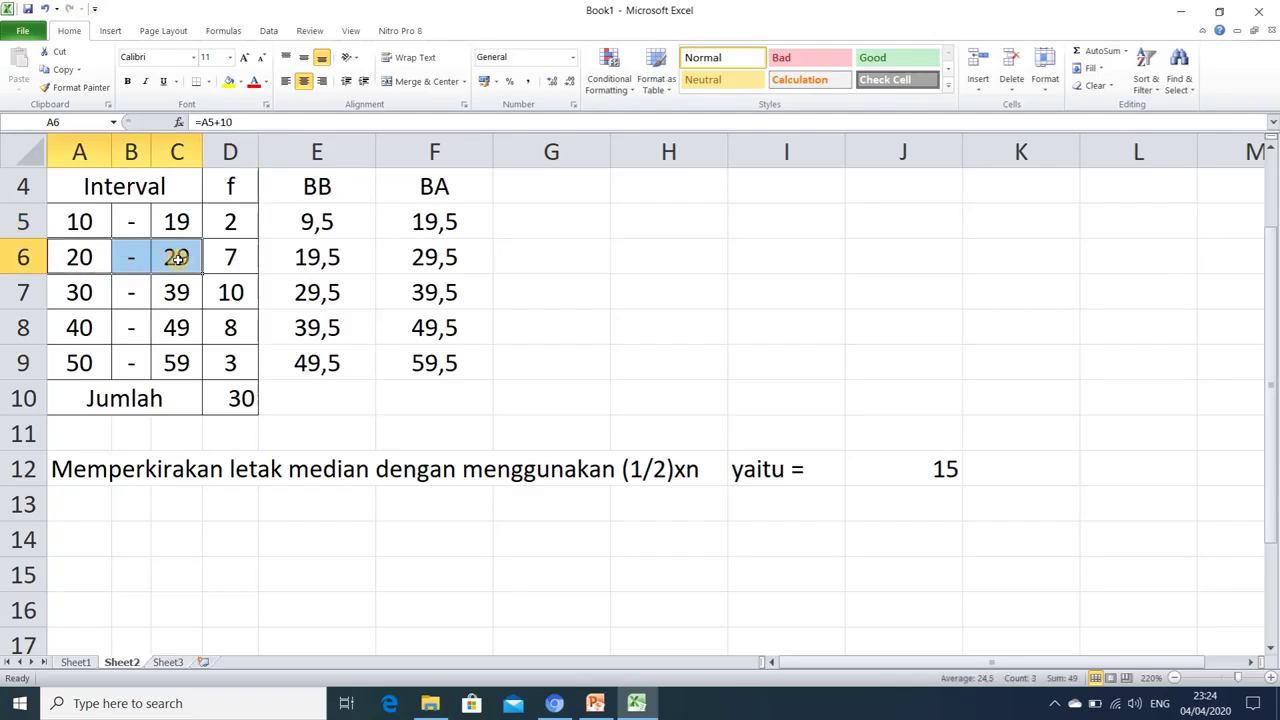
left_click(231, 258)
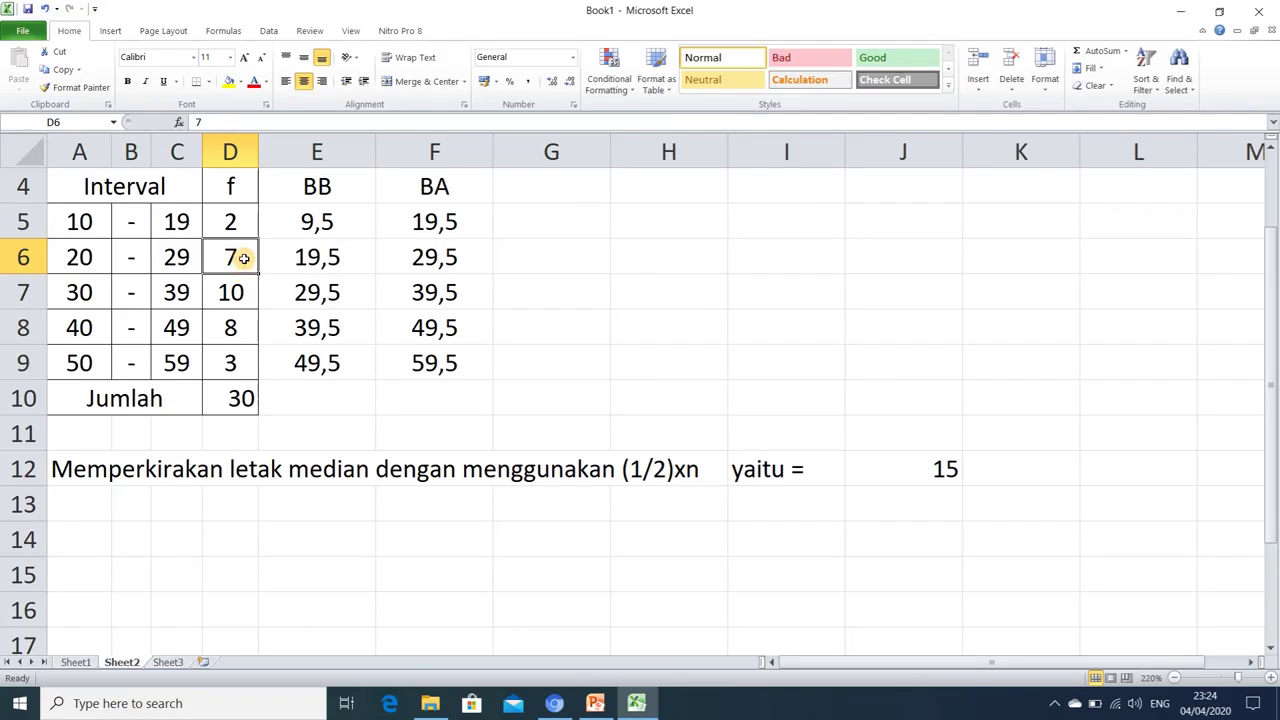
left_click(234, 221)
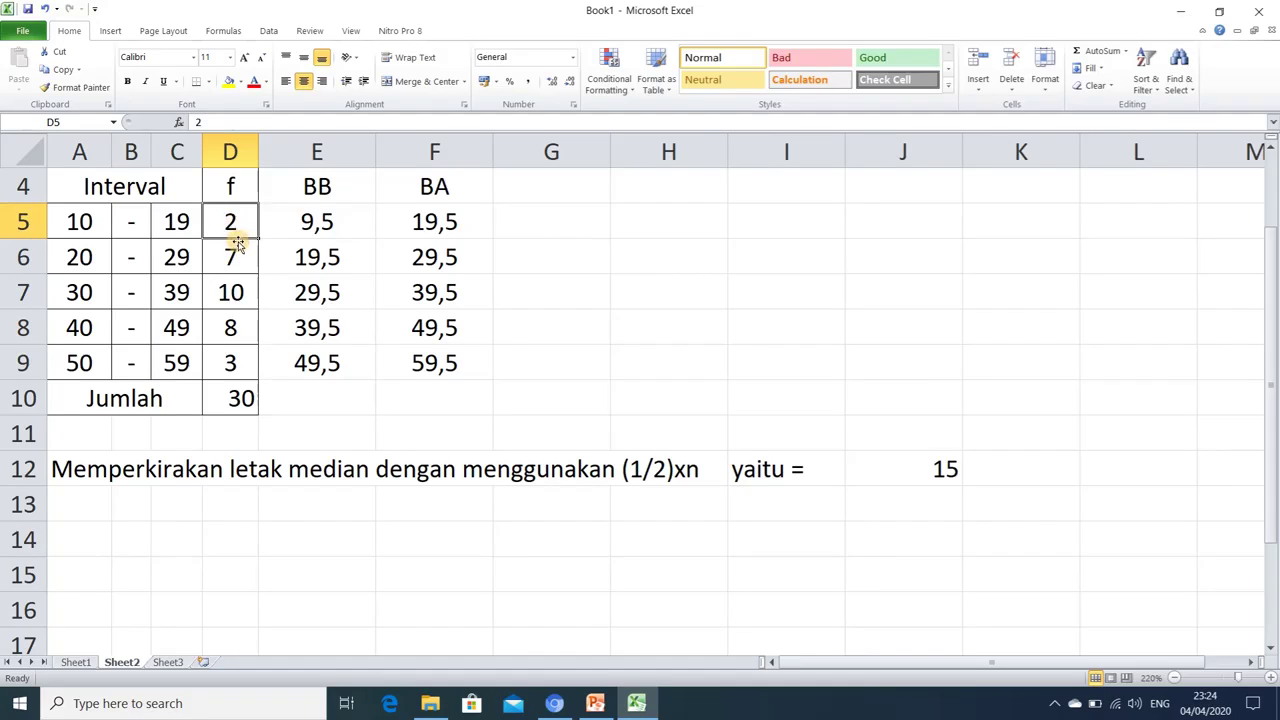
left_click(235, 259)
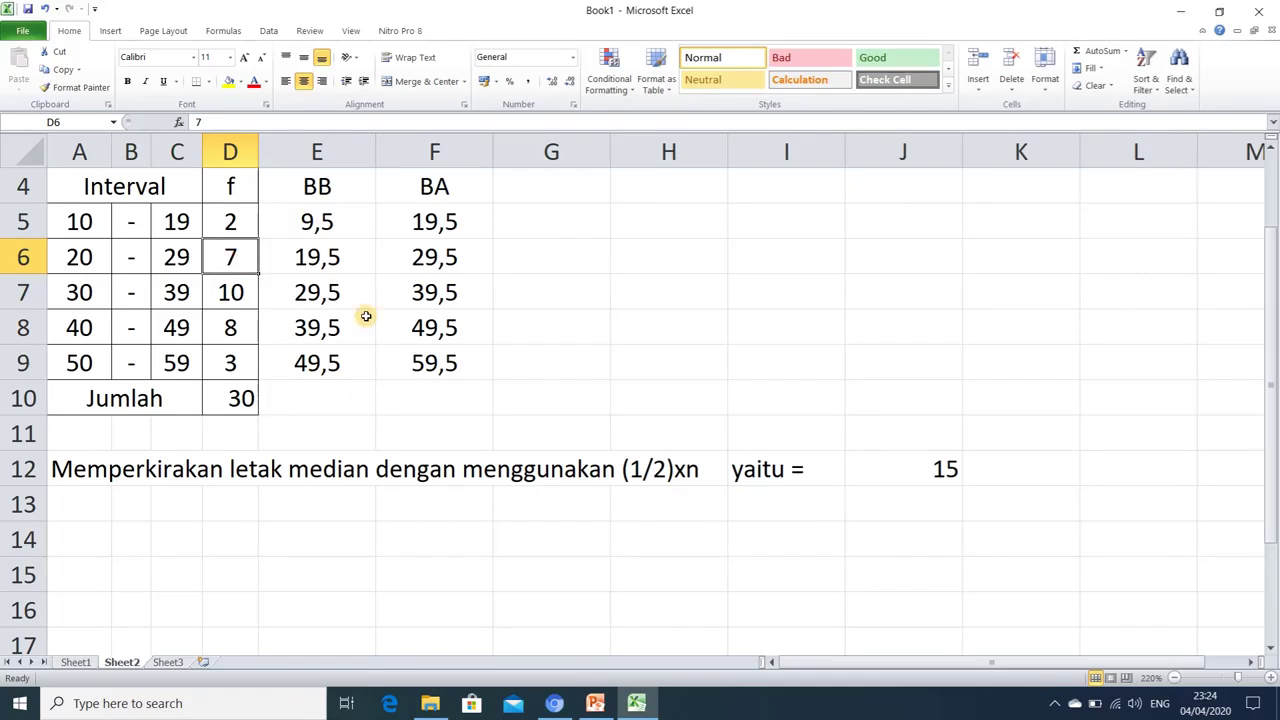
left_click(914, 469)
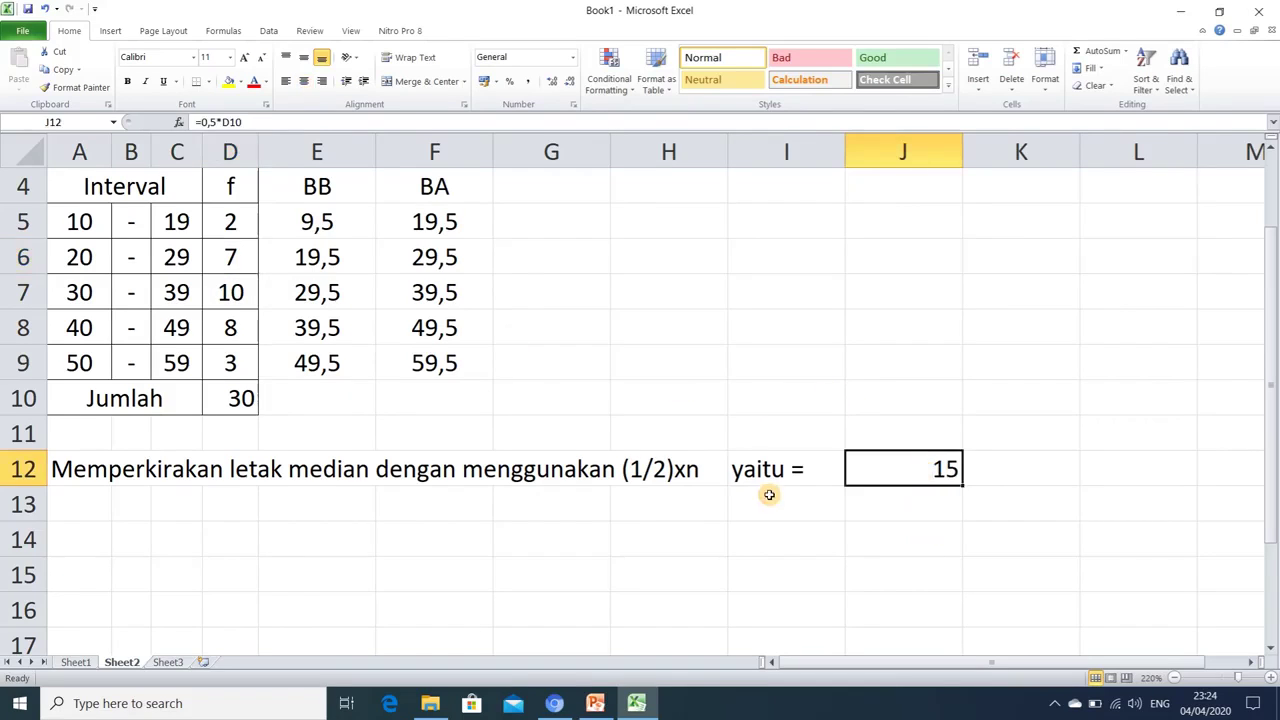
left_click(230, 260)
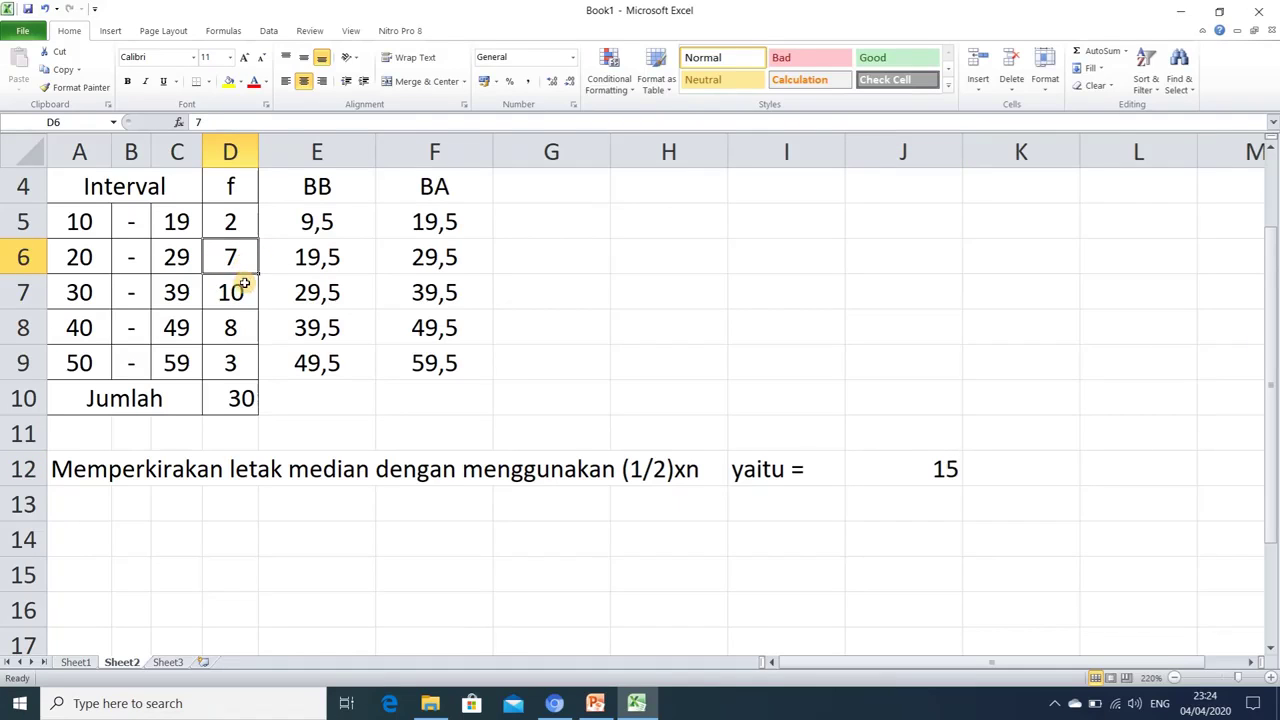
left_click_drag(84, 289, 171, 297)
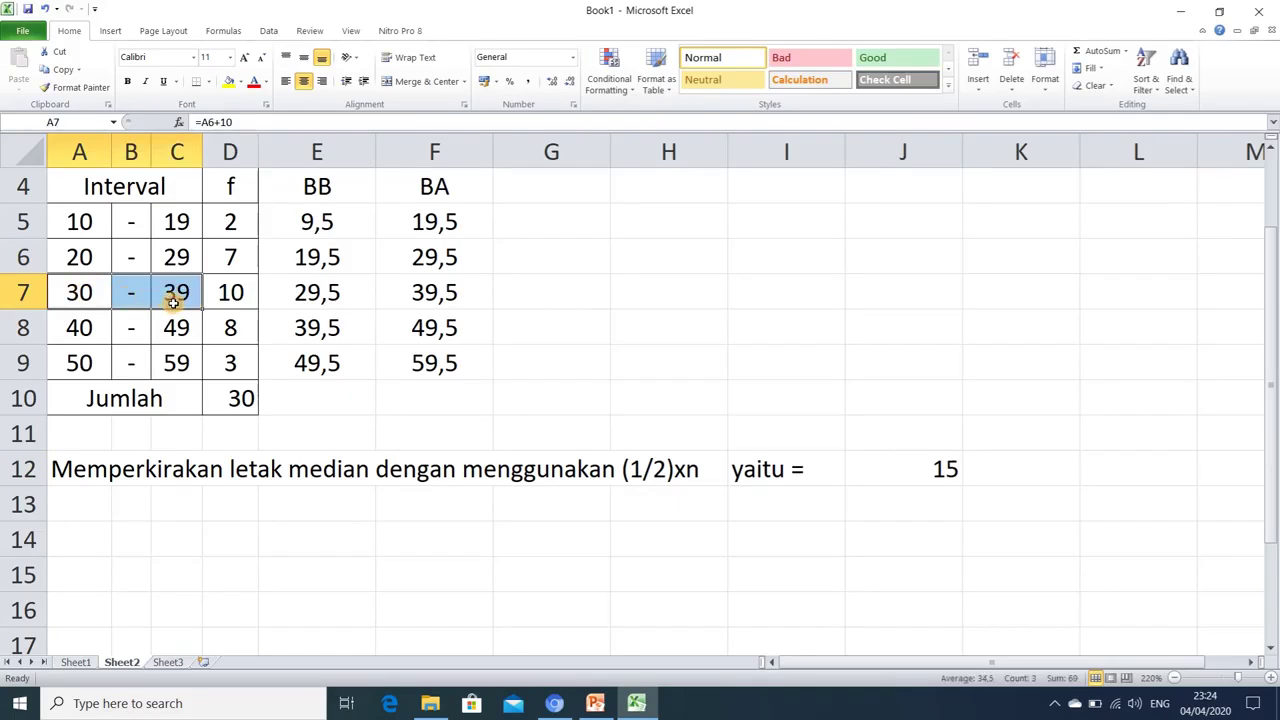
left_click(241, 290)
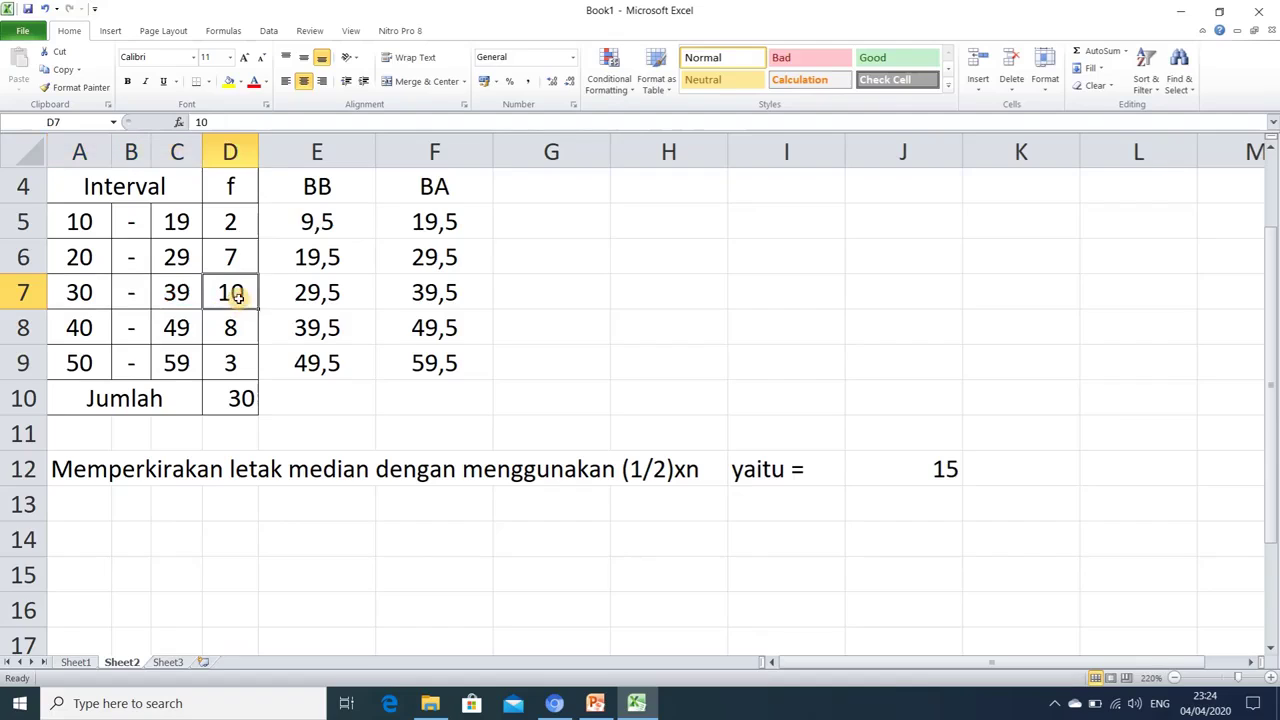
left_click(232, 259)
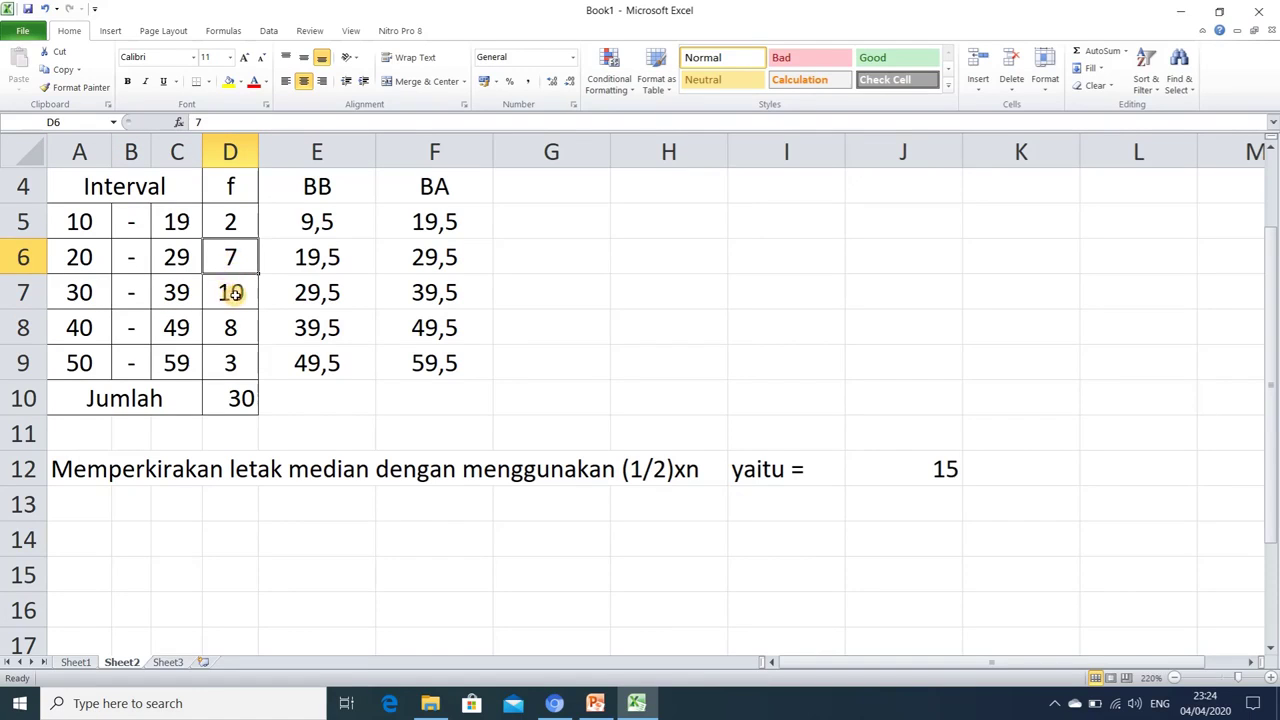
left_click(233, 293)
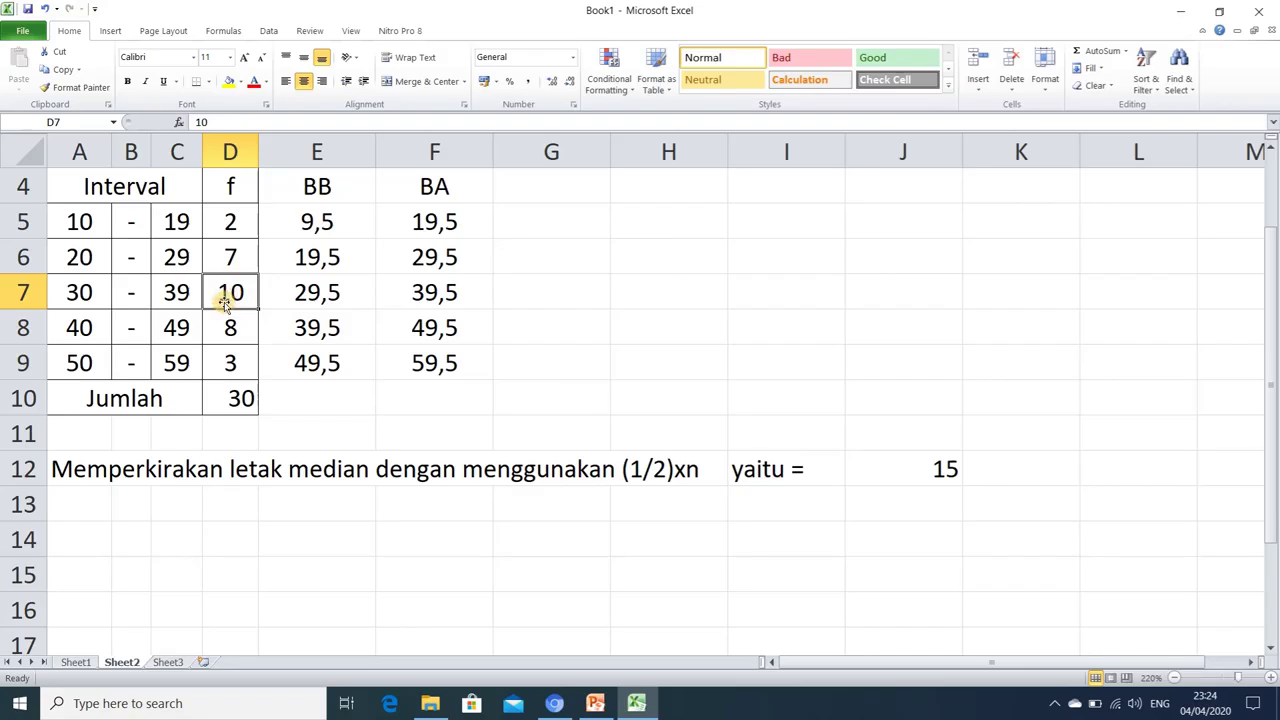
left_click(239, 262)
left_click(229, 295)
left_click(925, 480)
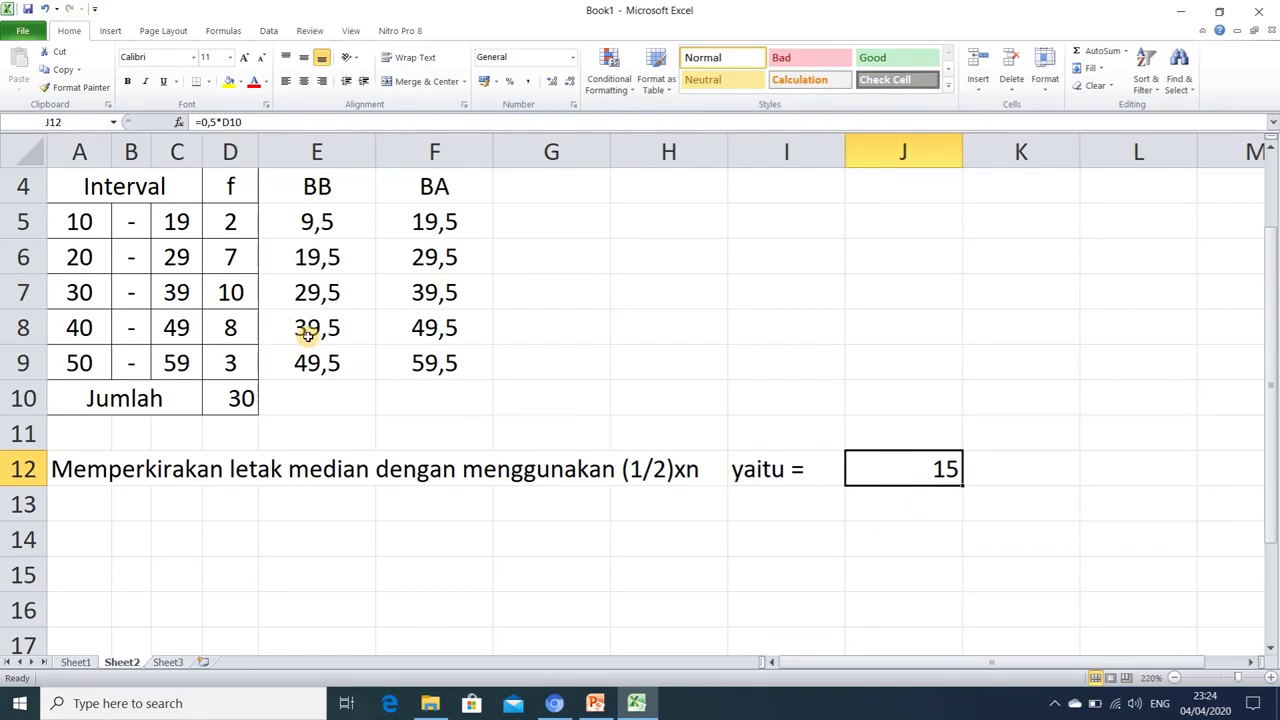
Highlight the median class row A7:D7 with a yellow fill
left_click(243, 295)
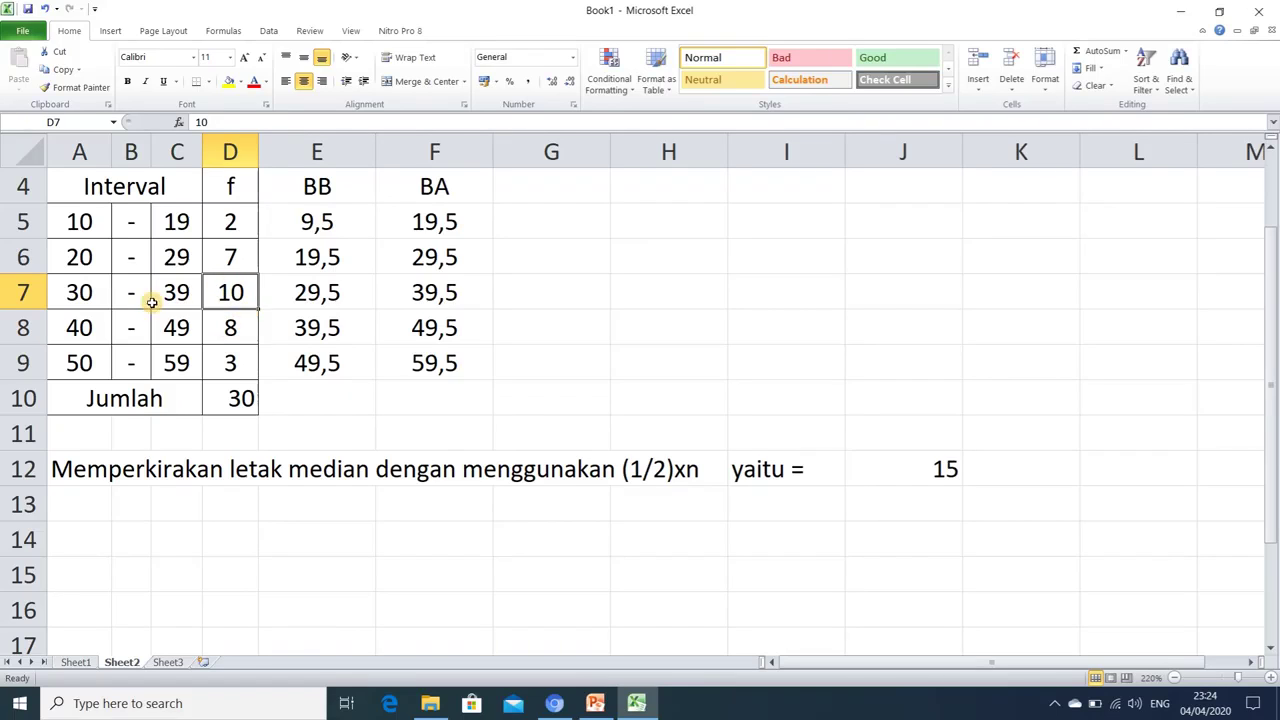
left_click_drag(84, 292, 220, 294)
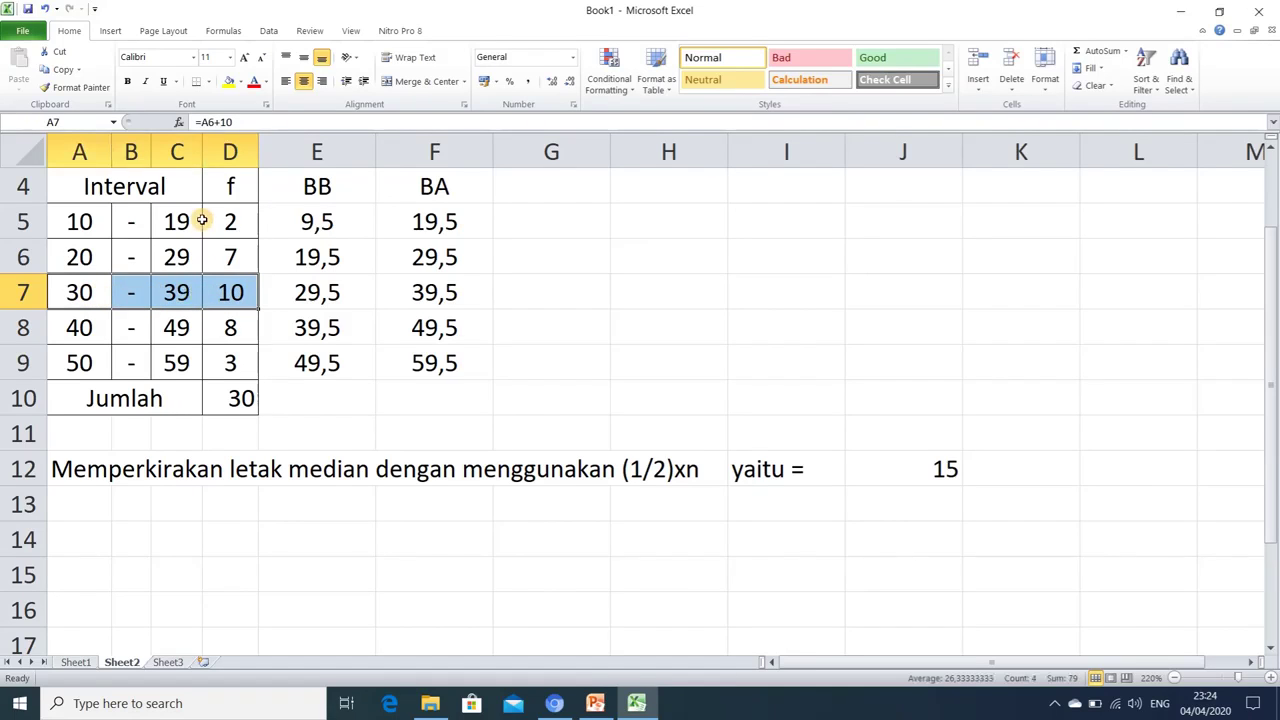
left_click(233, 83)
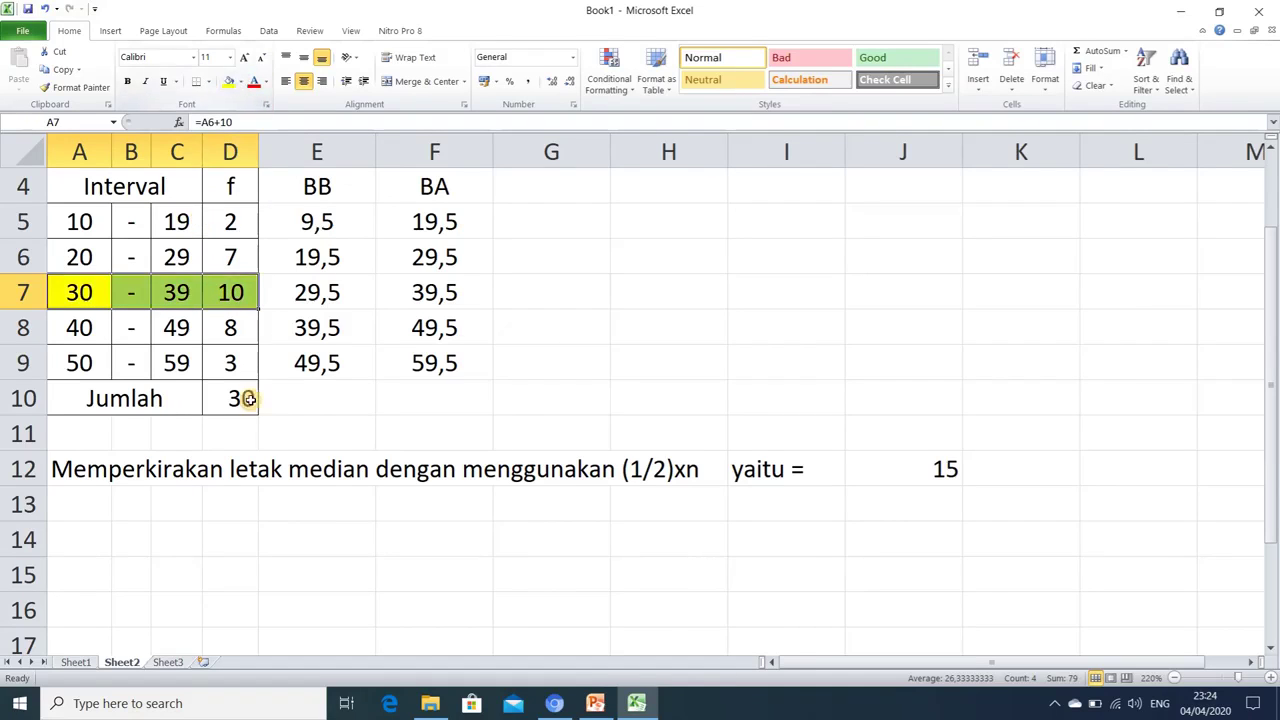
Enter the note "perkiraan letak median berada pada interval 30 - 39 (karena data ke 15 ada pada interval tsb)" in A13
left_click(85, 507)
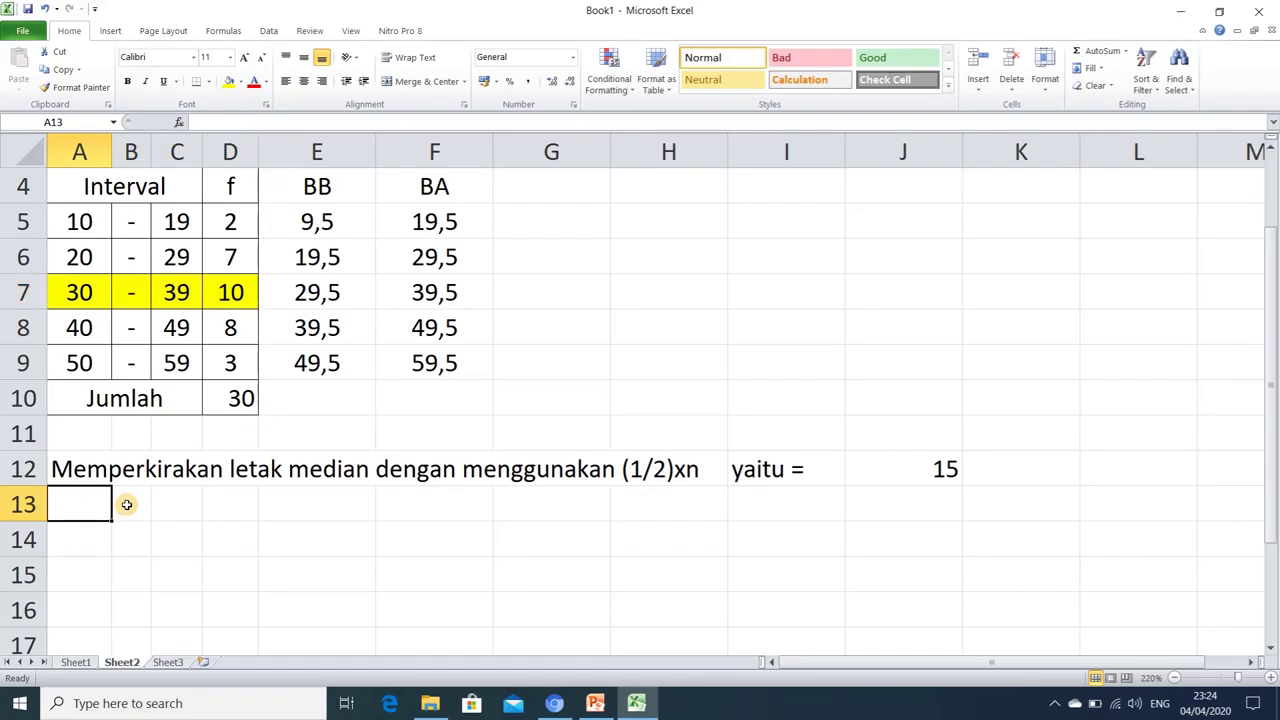
type("perk")
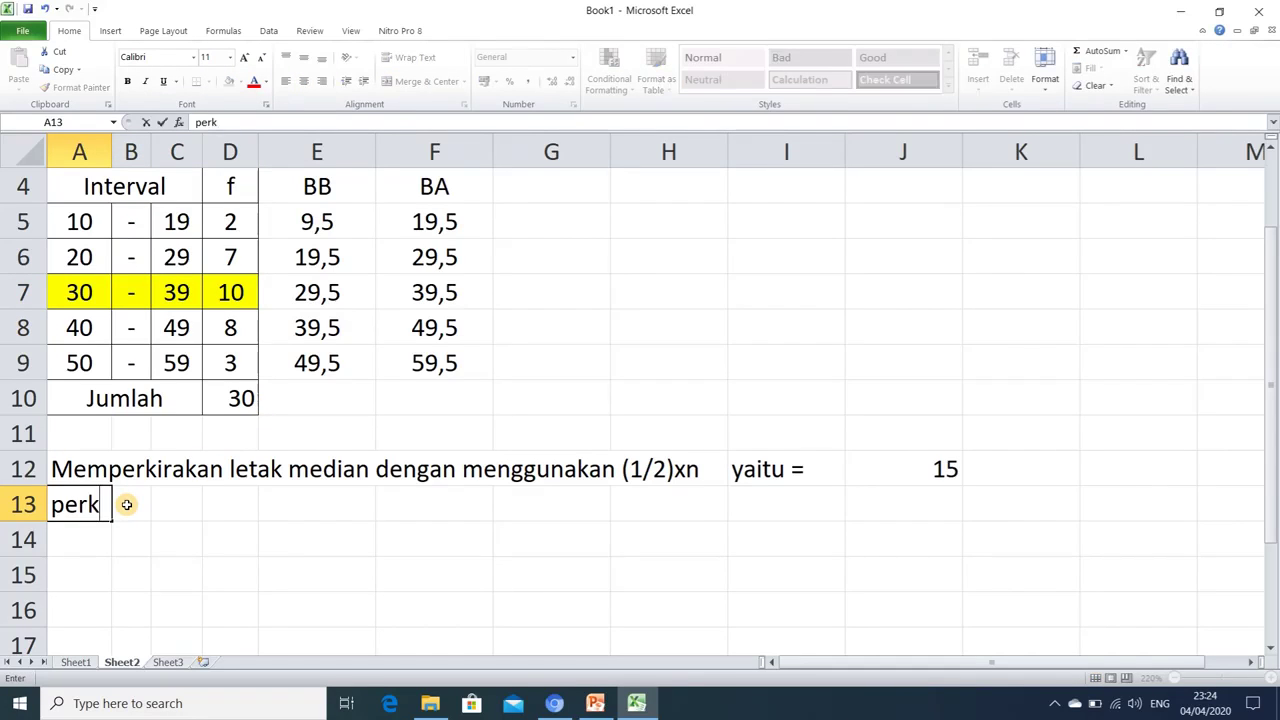
type("iraan letak ")
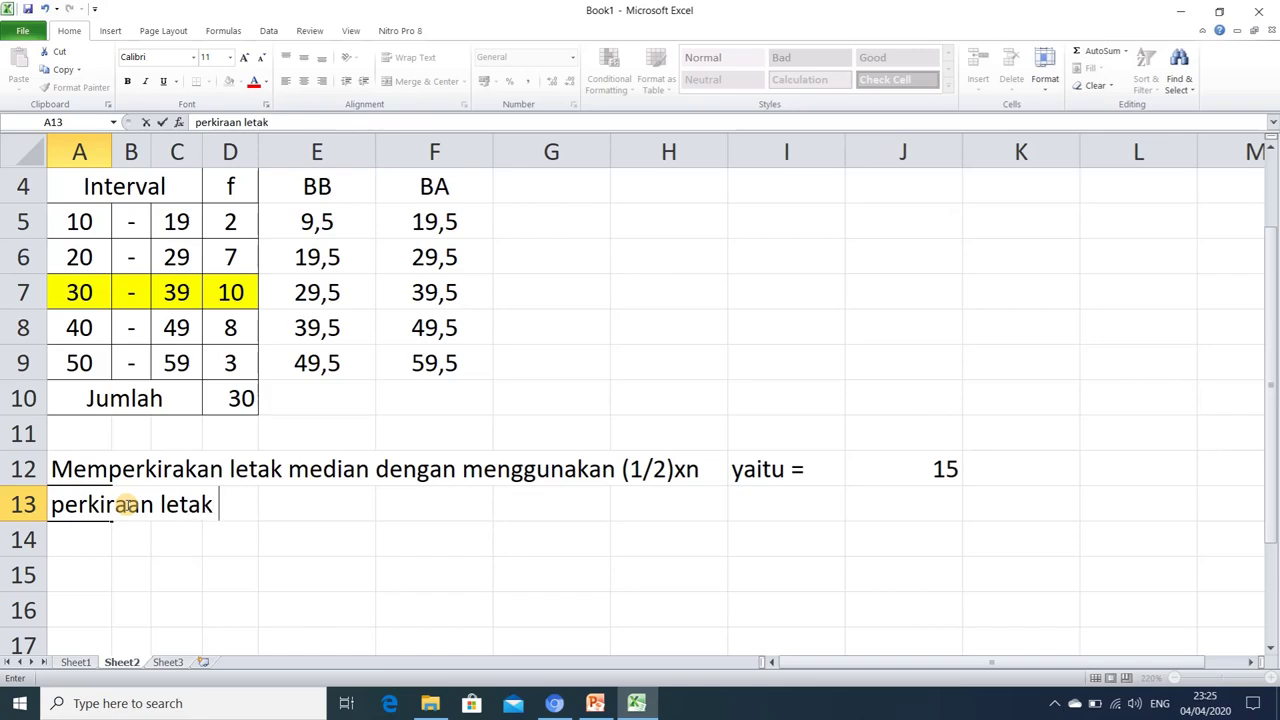
type("median bera")
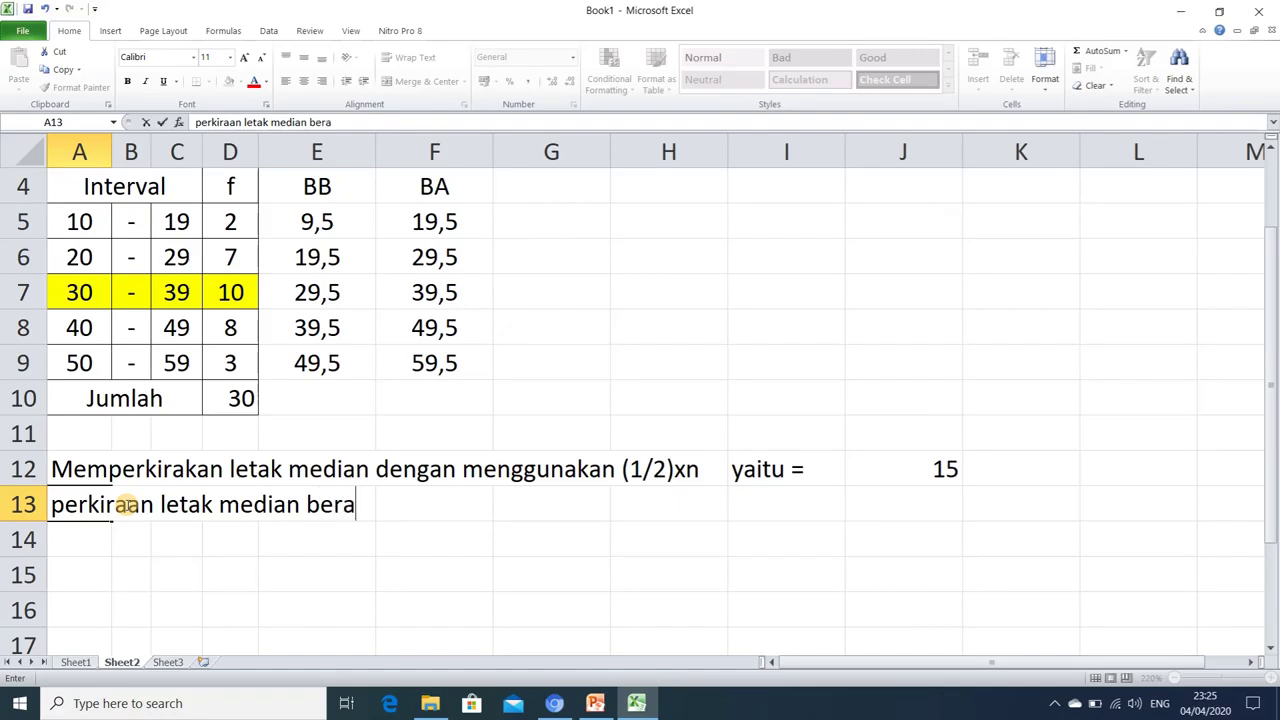
type("da pada interval 30 - 39")
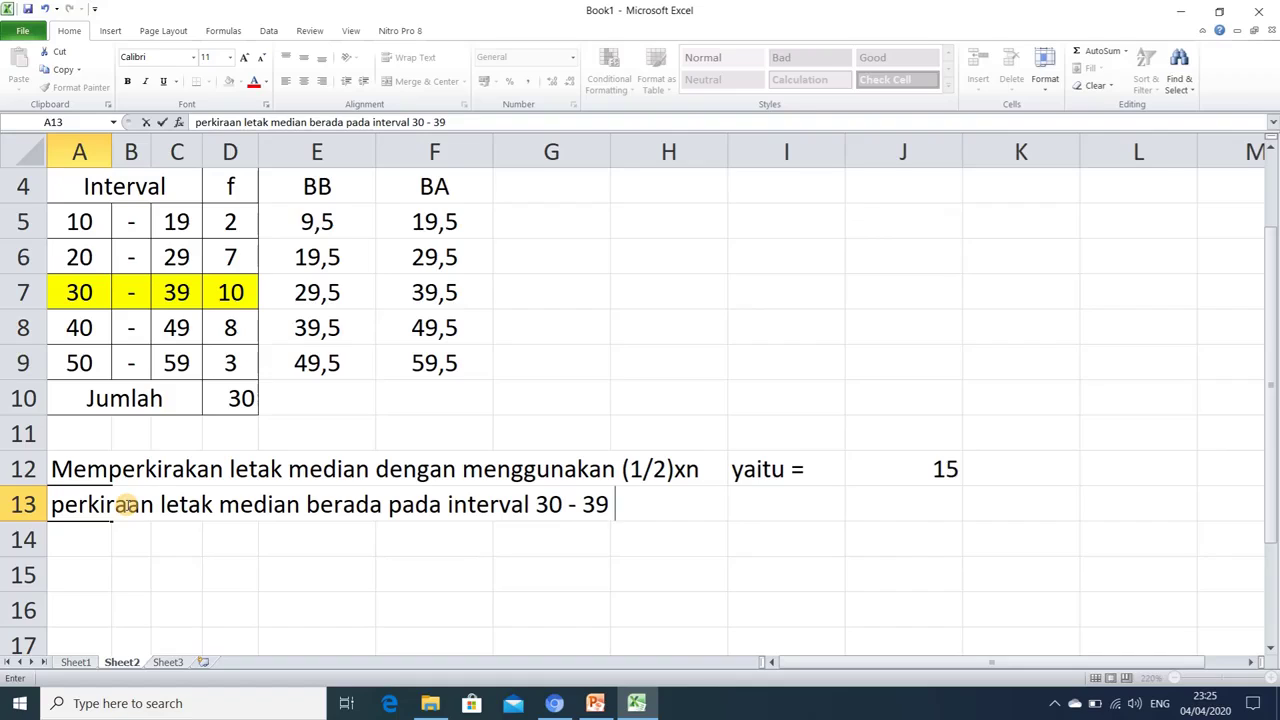
type("(karena data ke 1")
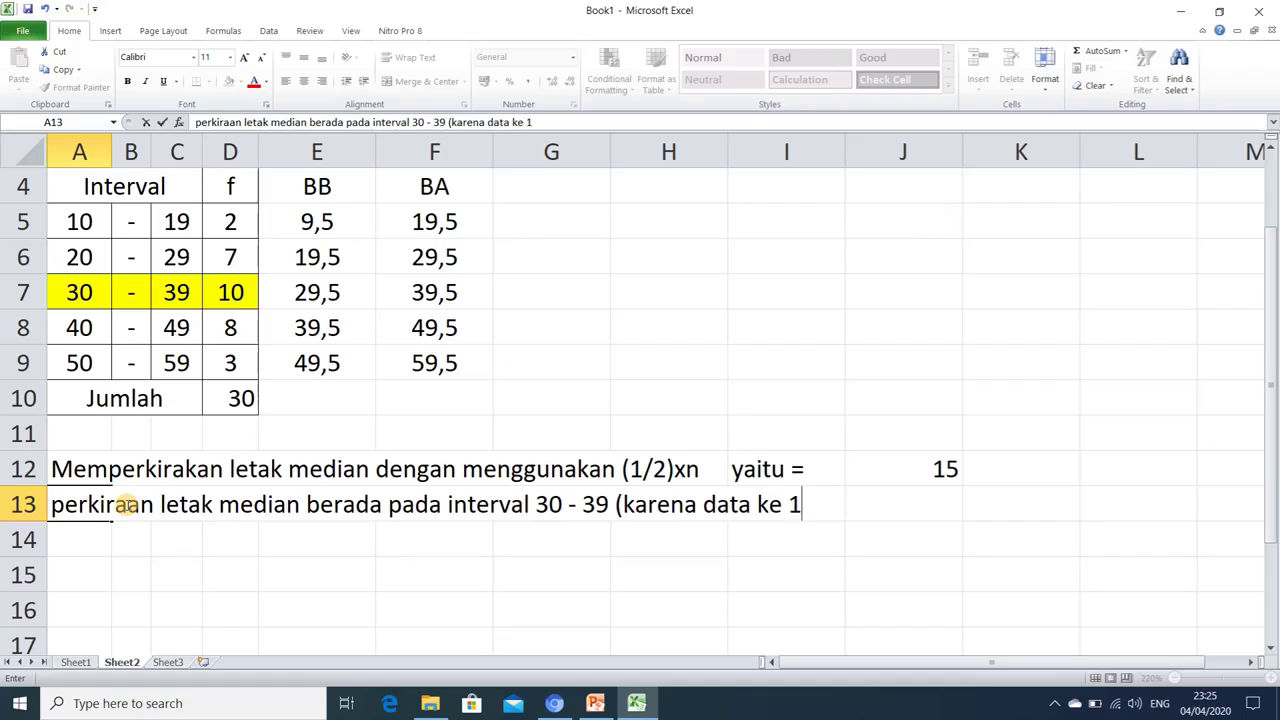
type("5 ada")
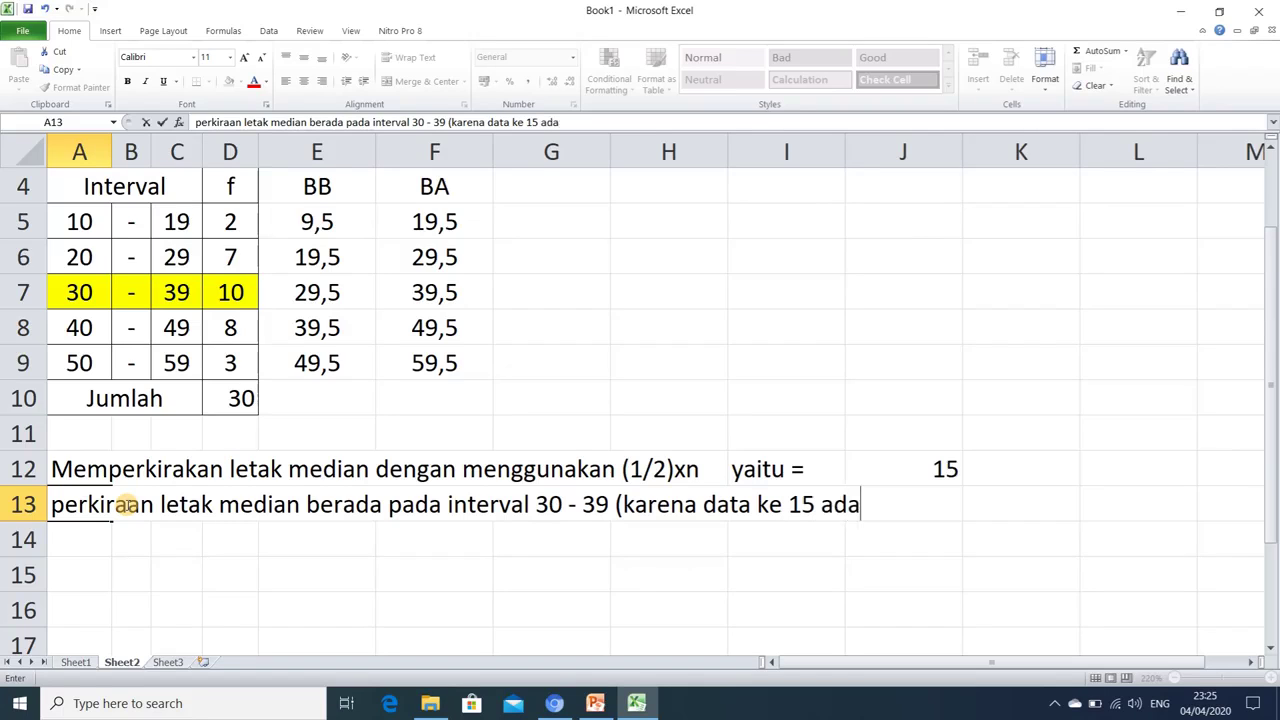
type(" pada")
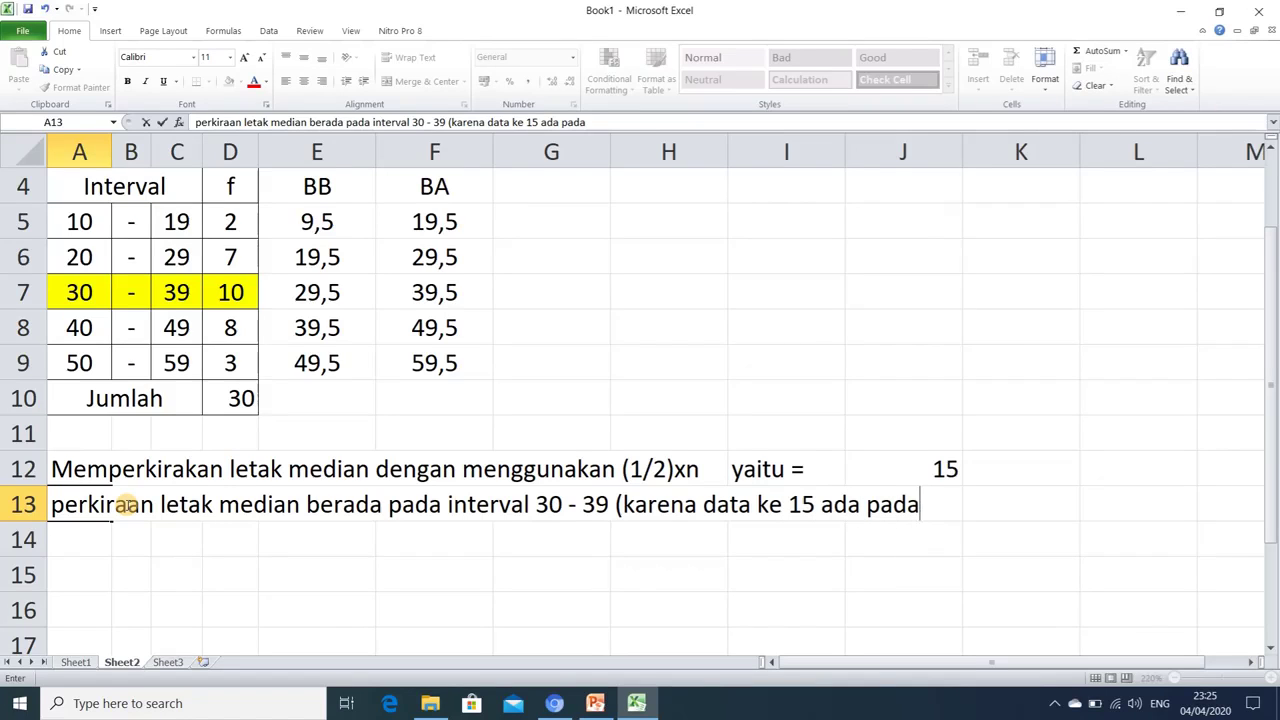
type(" interval te")
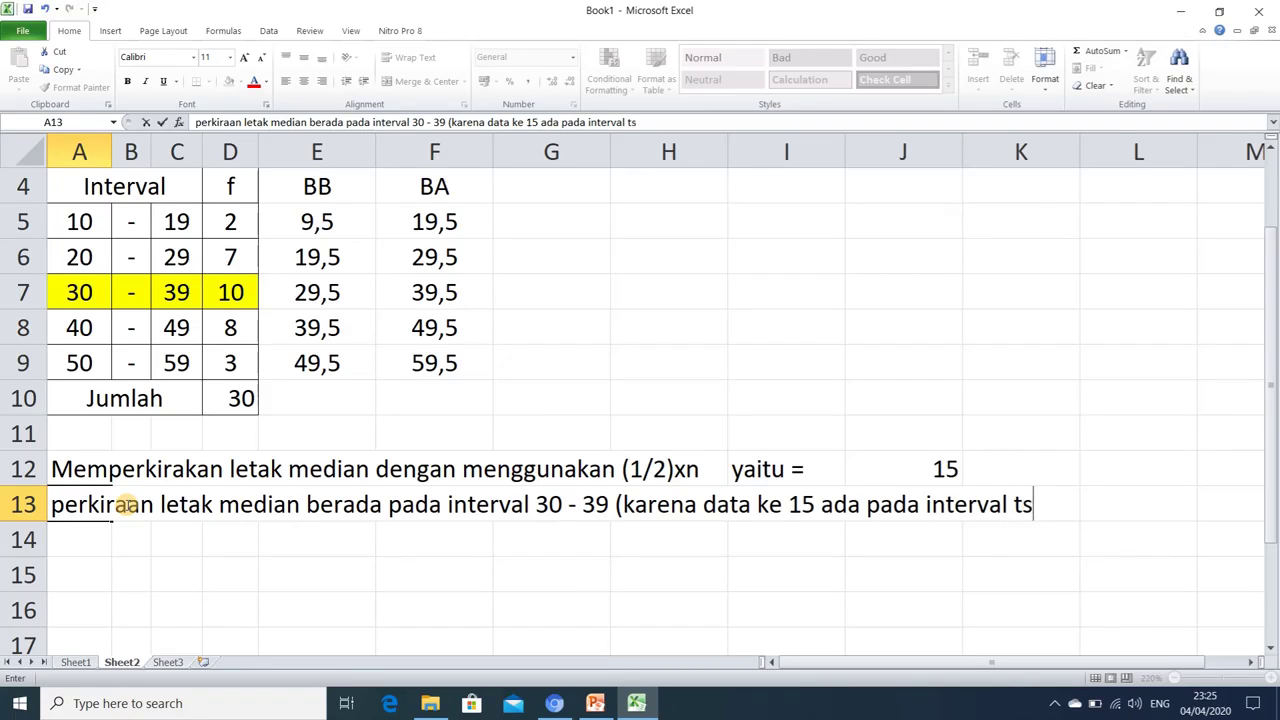
key("Return")
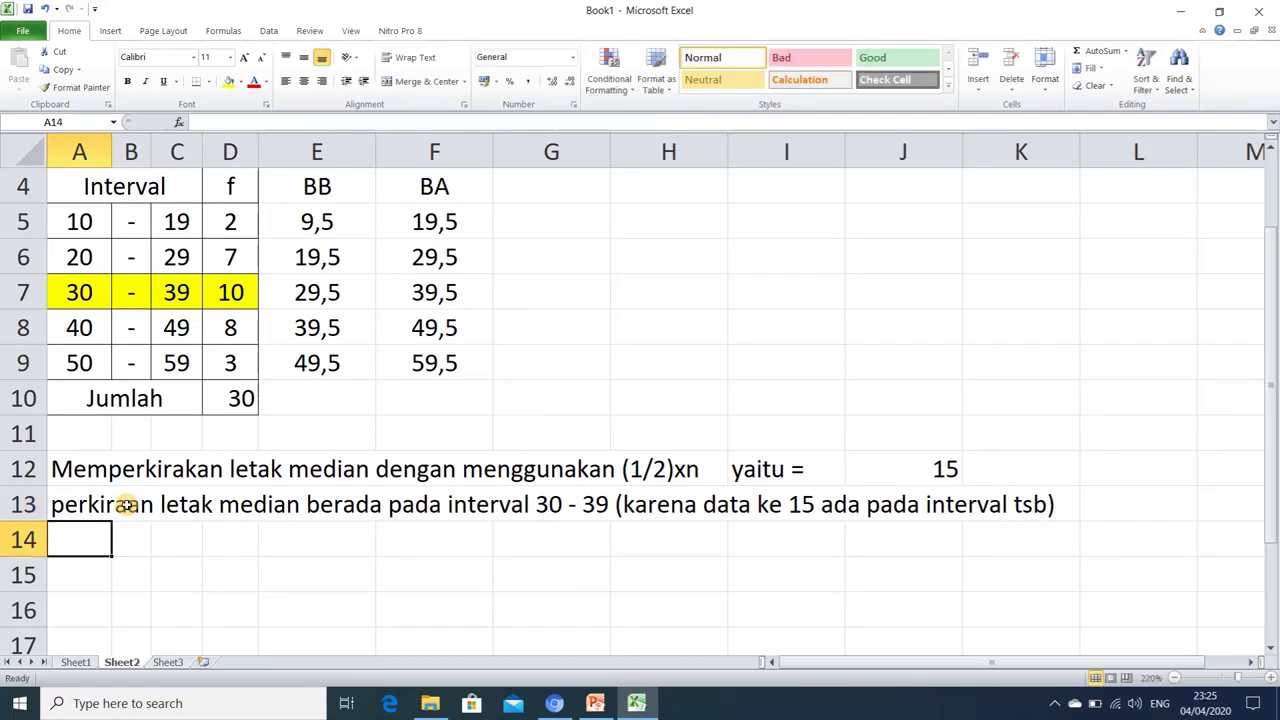
Review the highlighted median class, switch to PowerPoint and show the median formula slide as a slide show
left_click(89, 292)
left_click_drag(89, 292, 205, 291)
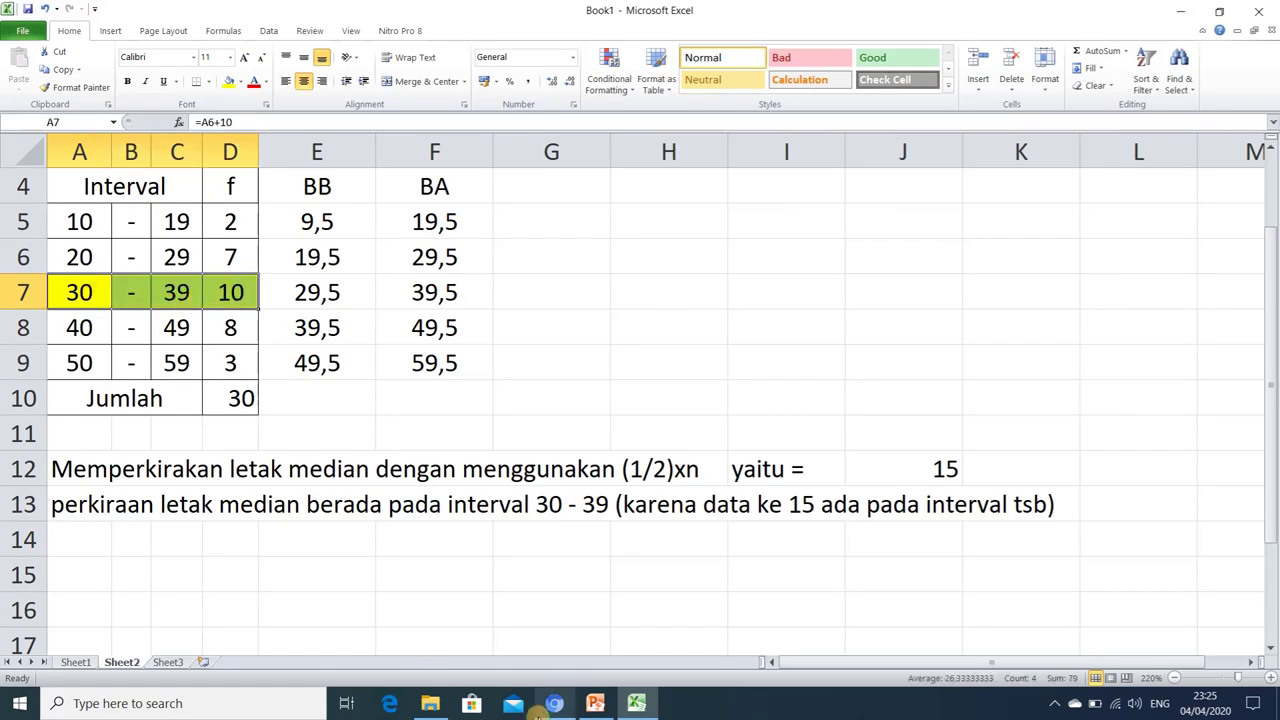
left_click(592, 704)
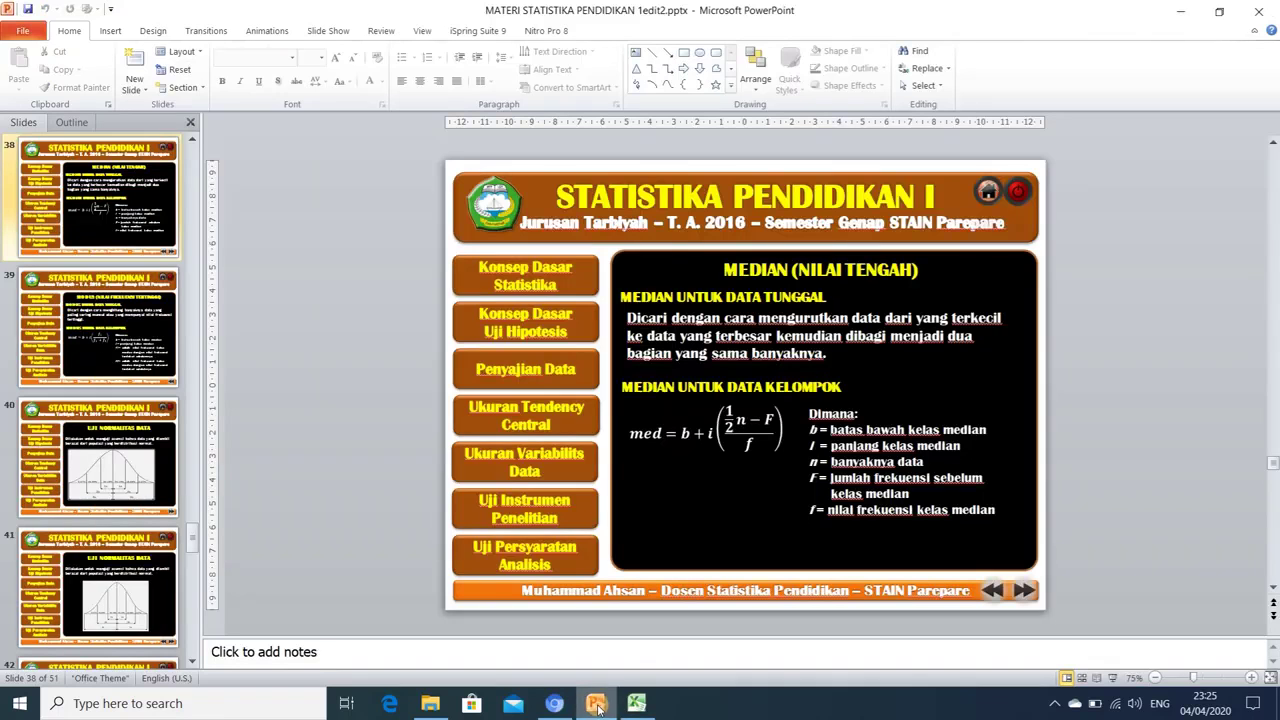
left_click(1113, 679)
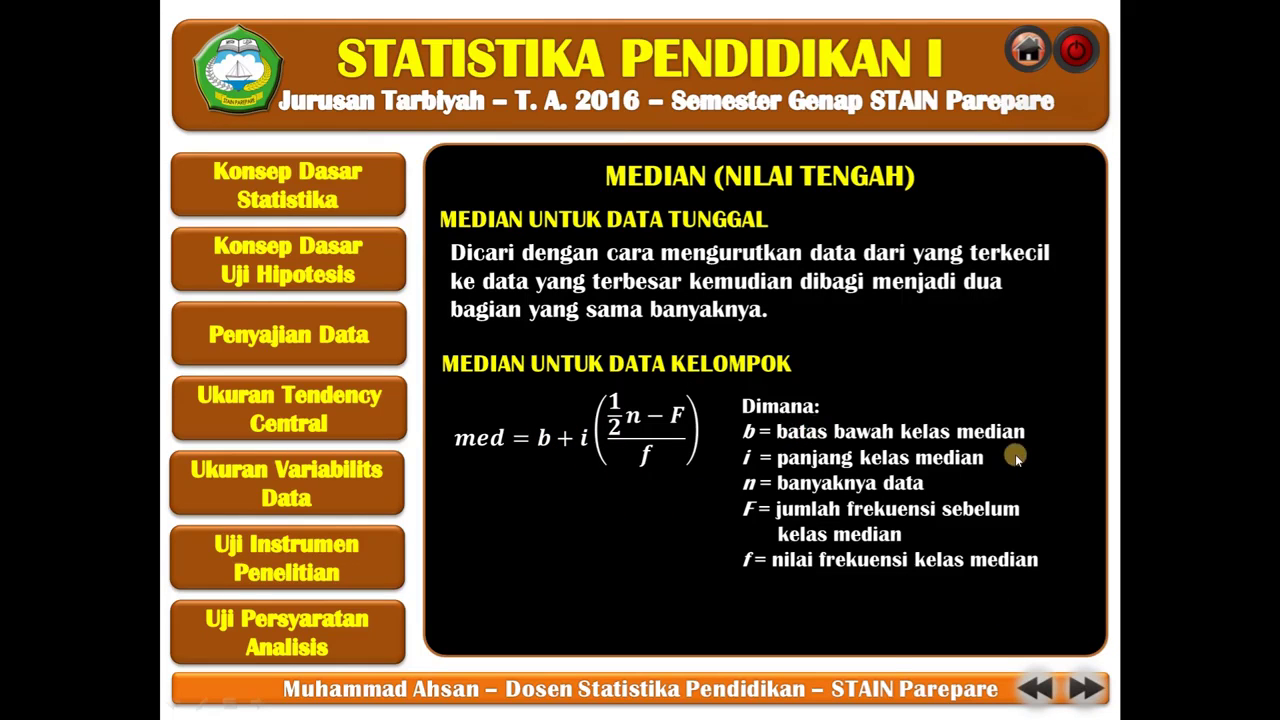
End the slide show and switch back to the grouped data table on Sheet2 in Excel
left_click(1078, 55)
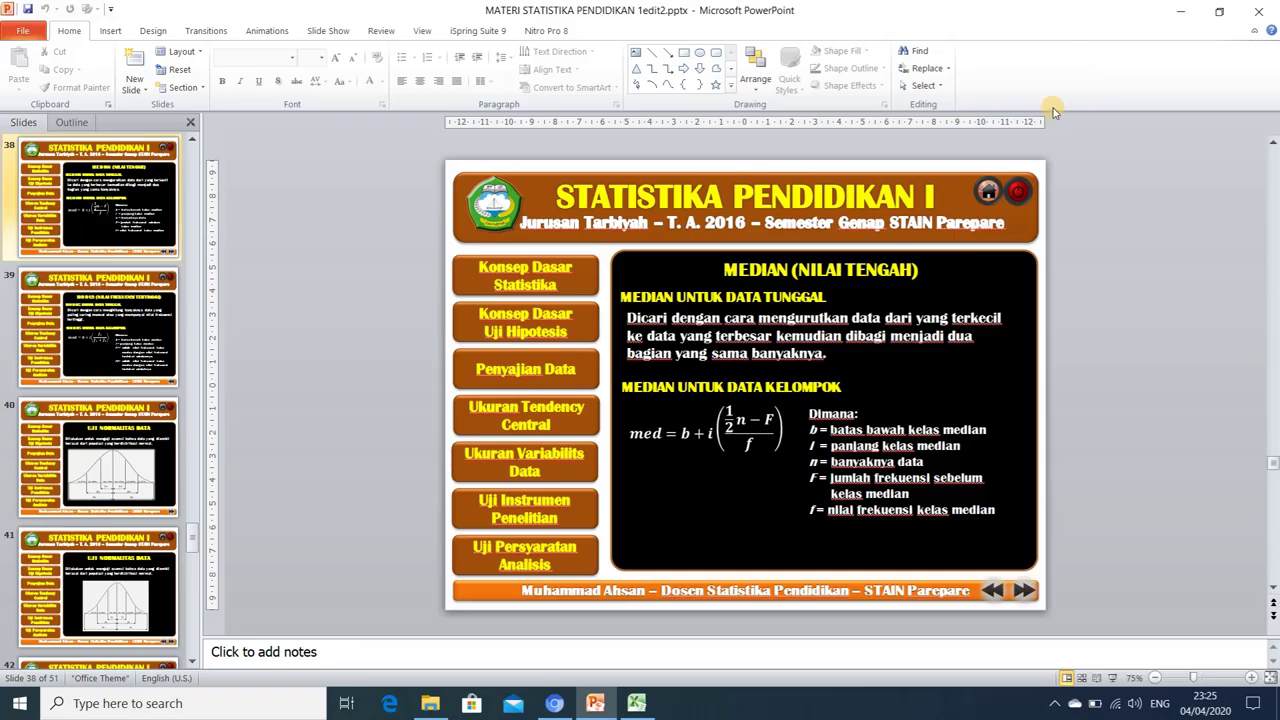
left_click(638, 704)
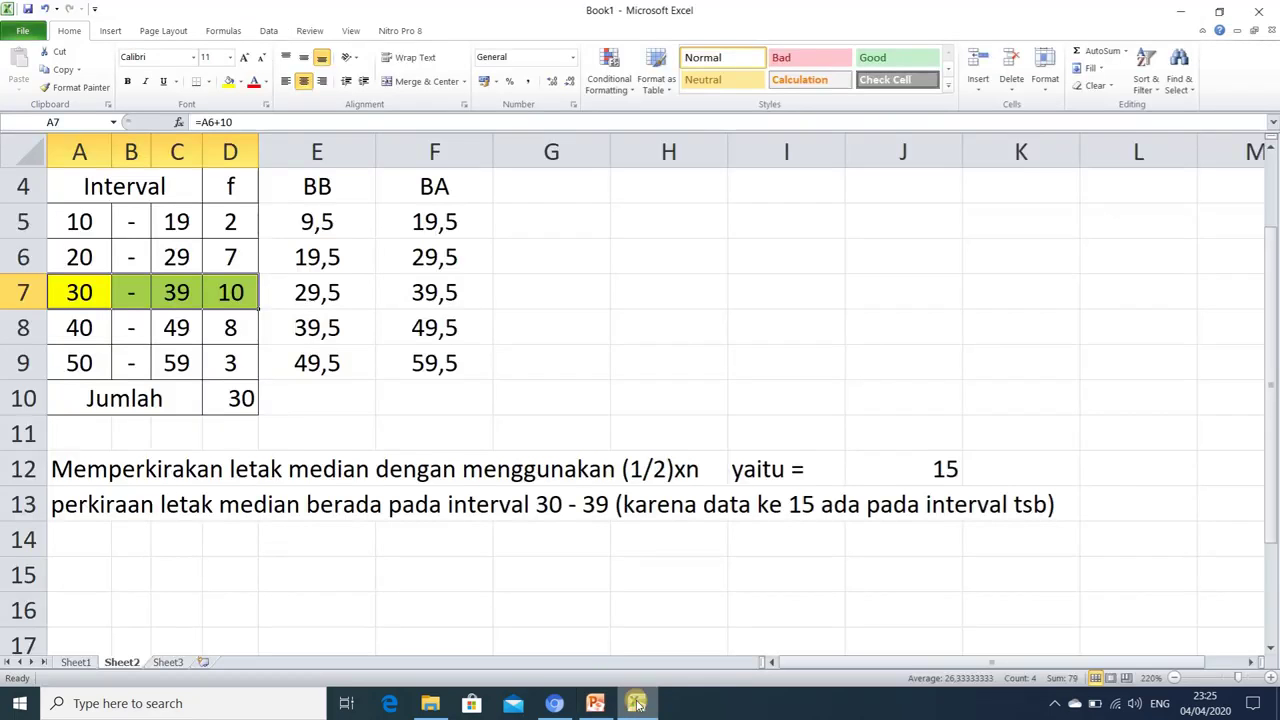
left_click(314, 290)
left_click(89, 548)
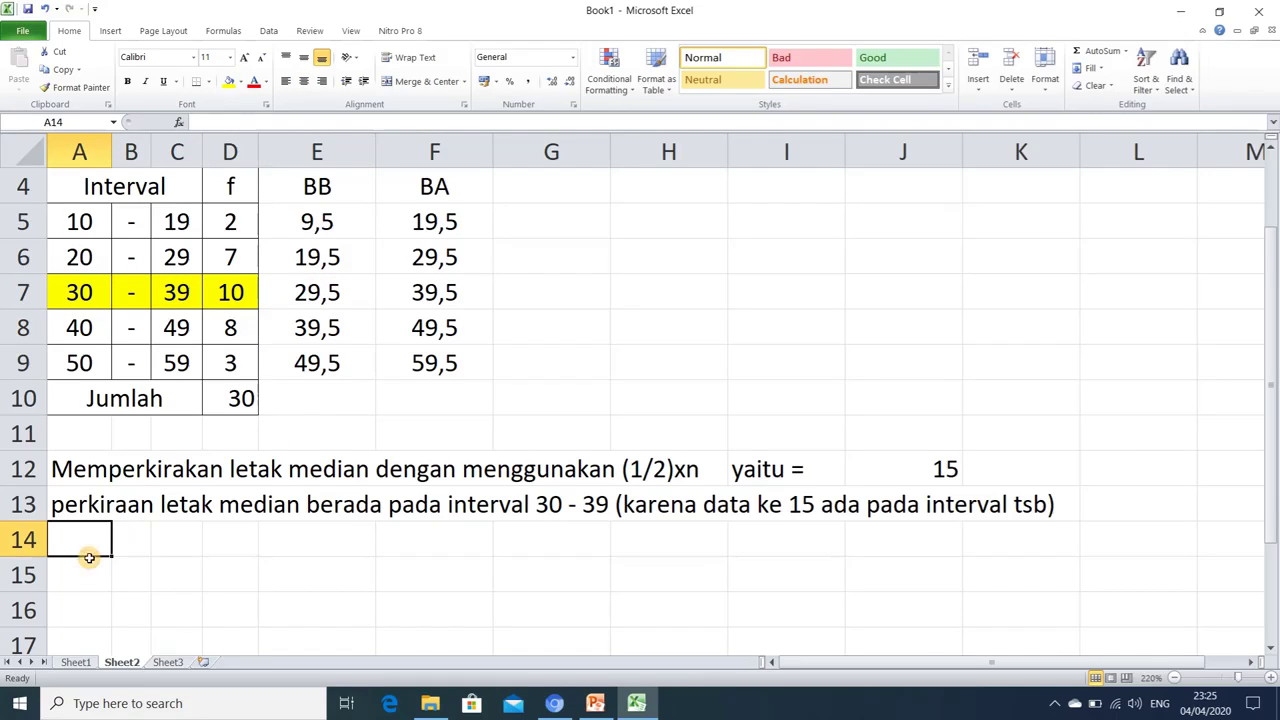
left_click(104, 564)
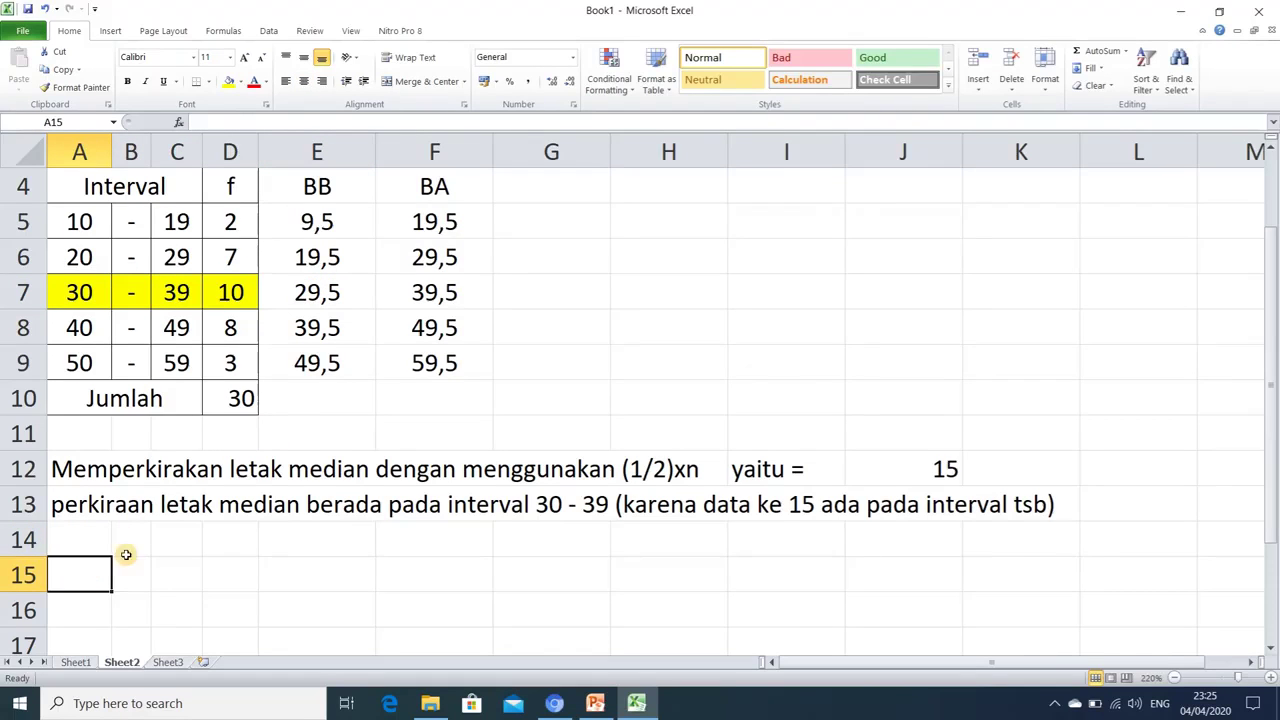
scroll(558, 354, "down", 2)
scroll(558, 354, "up", 3)
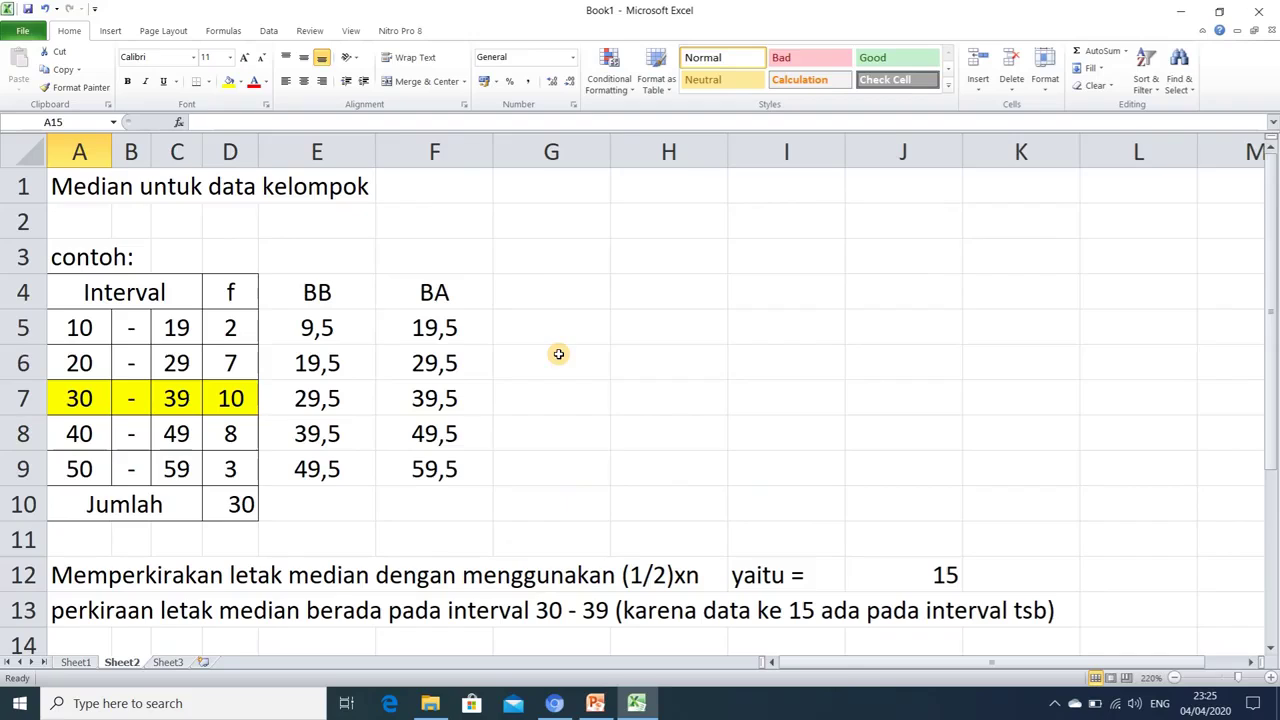
Enter the label "b =" in H4 and link I4 to the median class's lower boundary with =E7
left_click(646, 291)
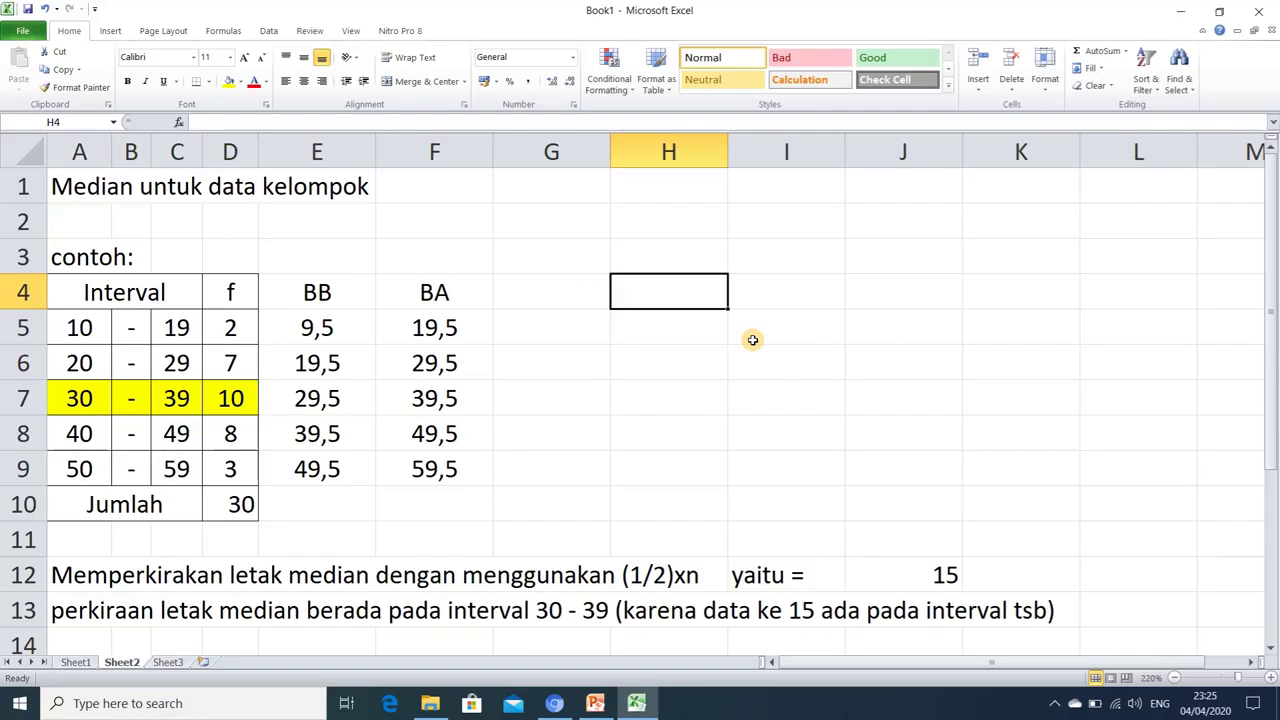
type("b =")
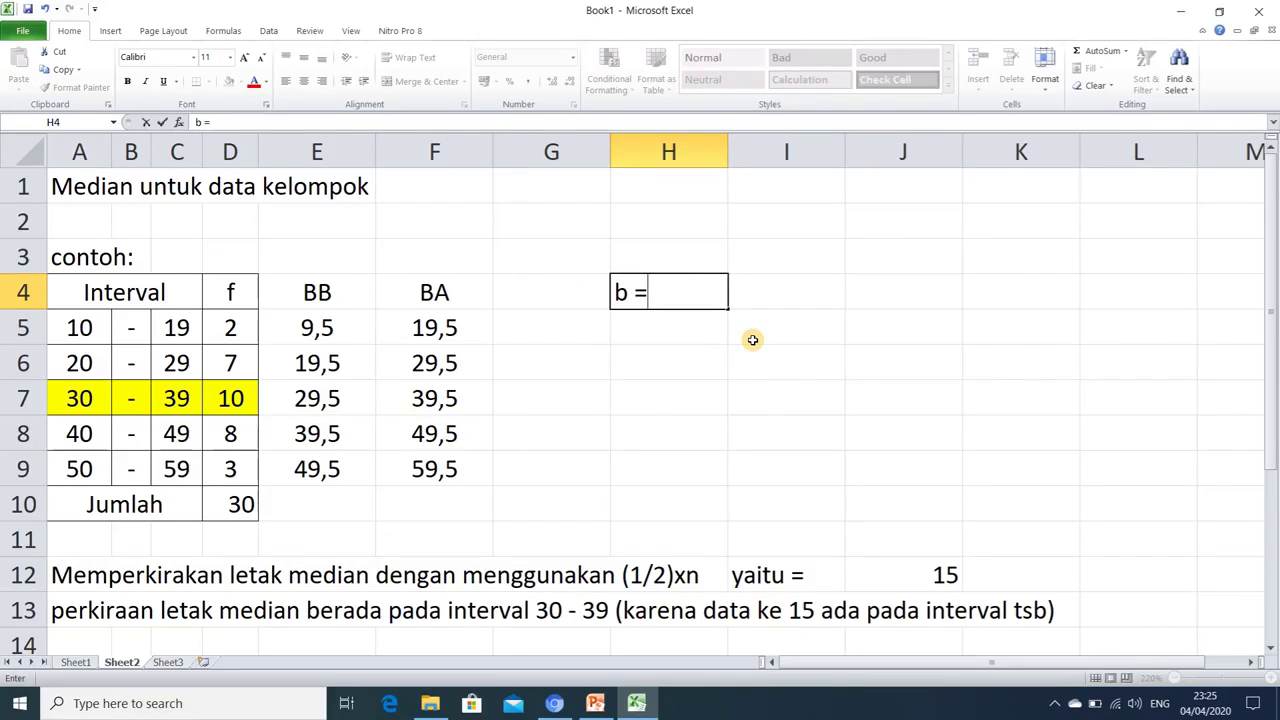
key("Tab")
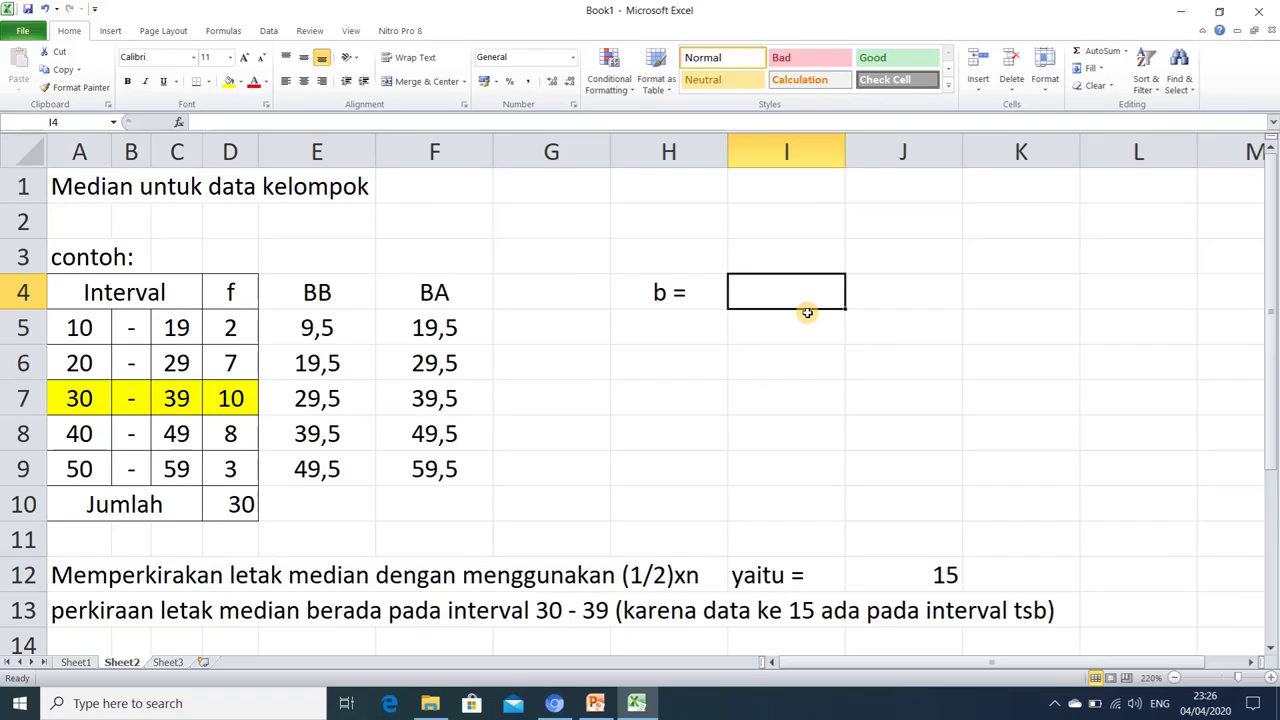
type("=")
left_click(348, 400)
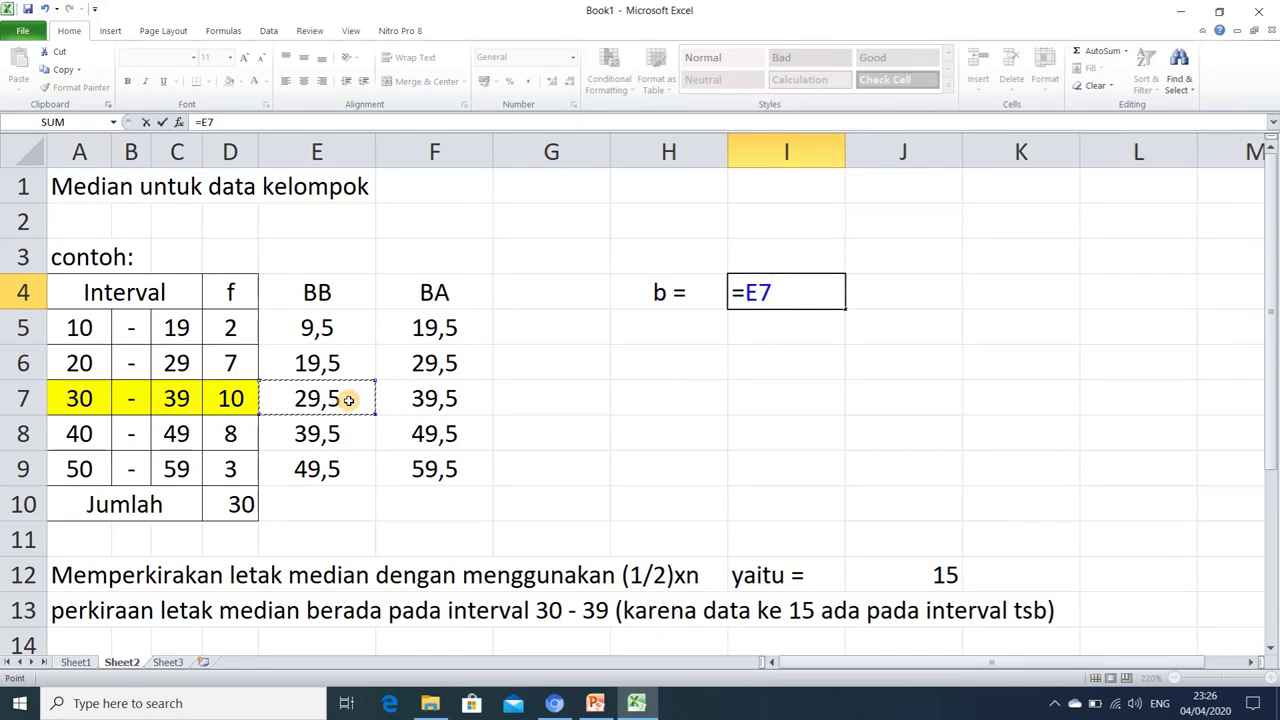
key("Return")
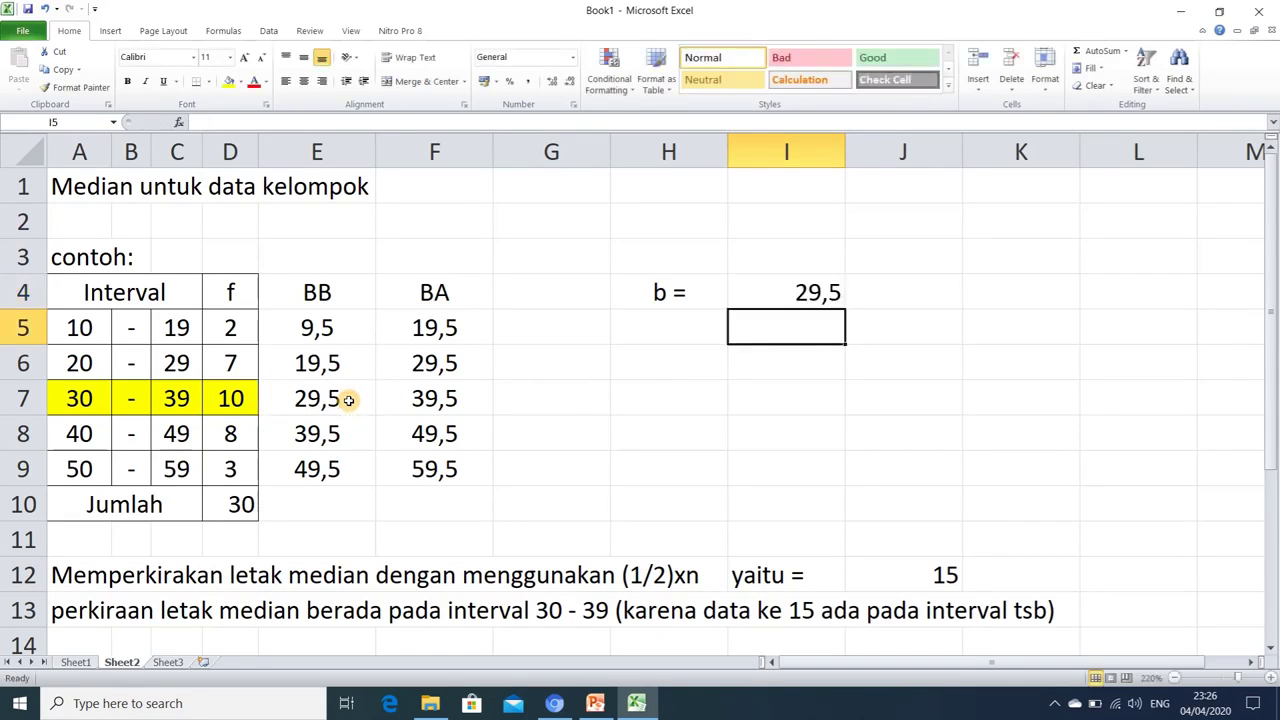
Switch to PowerPoint, check the definition of i on the median formula slide in a slide show, and return to Excel
left_click(594, 705)
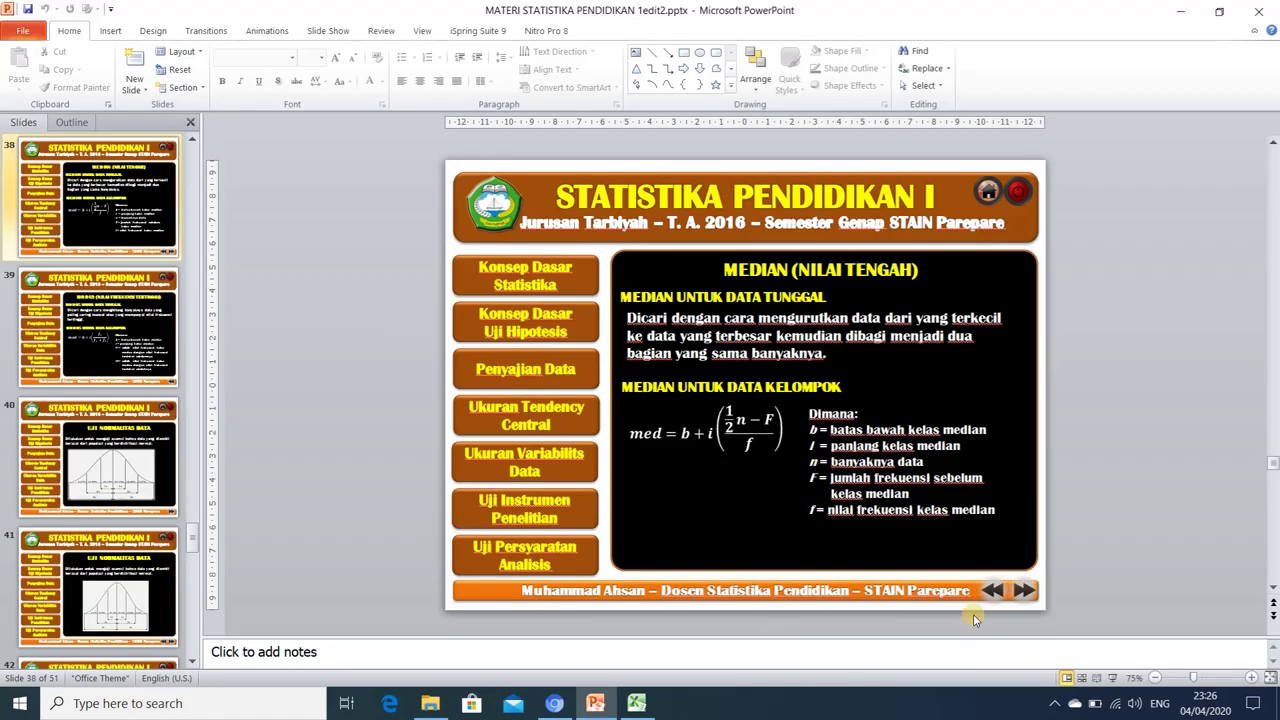
left_click(1112, 678)
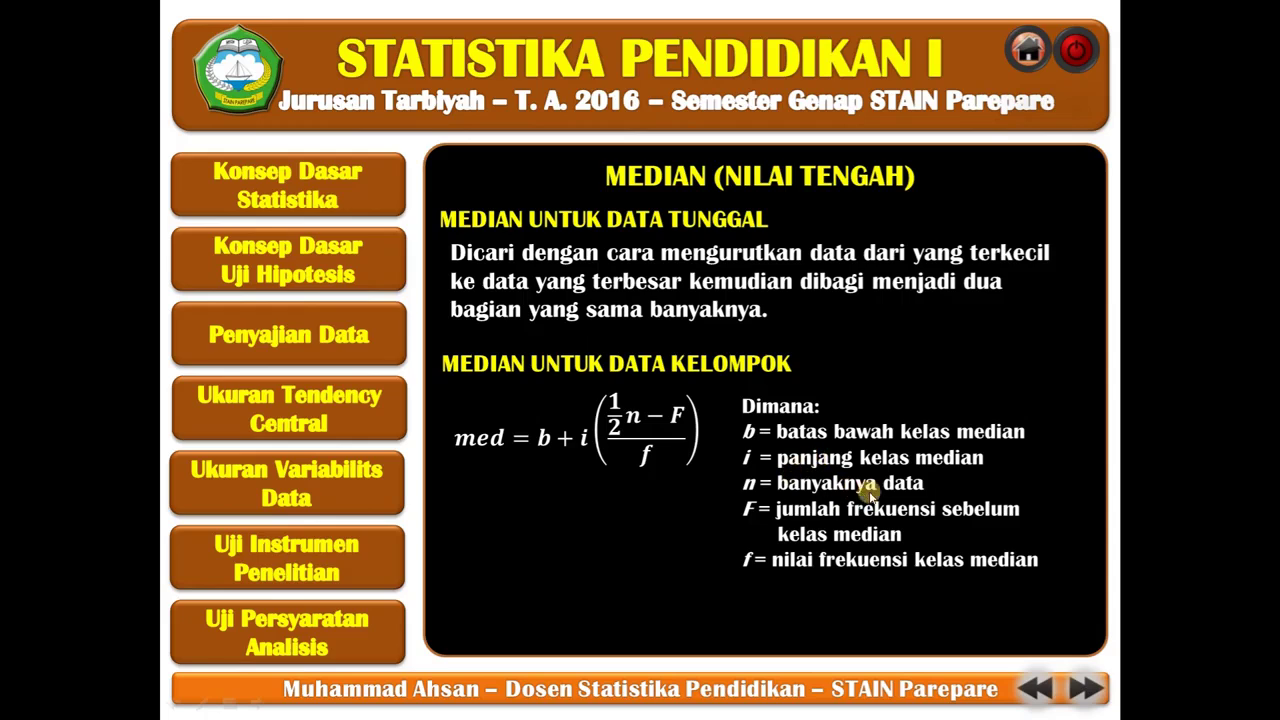
left_click(1075, 50)
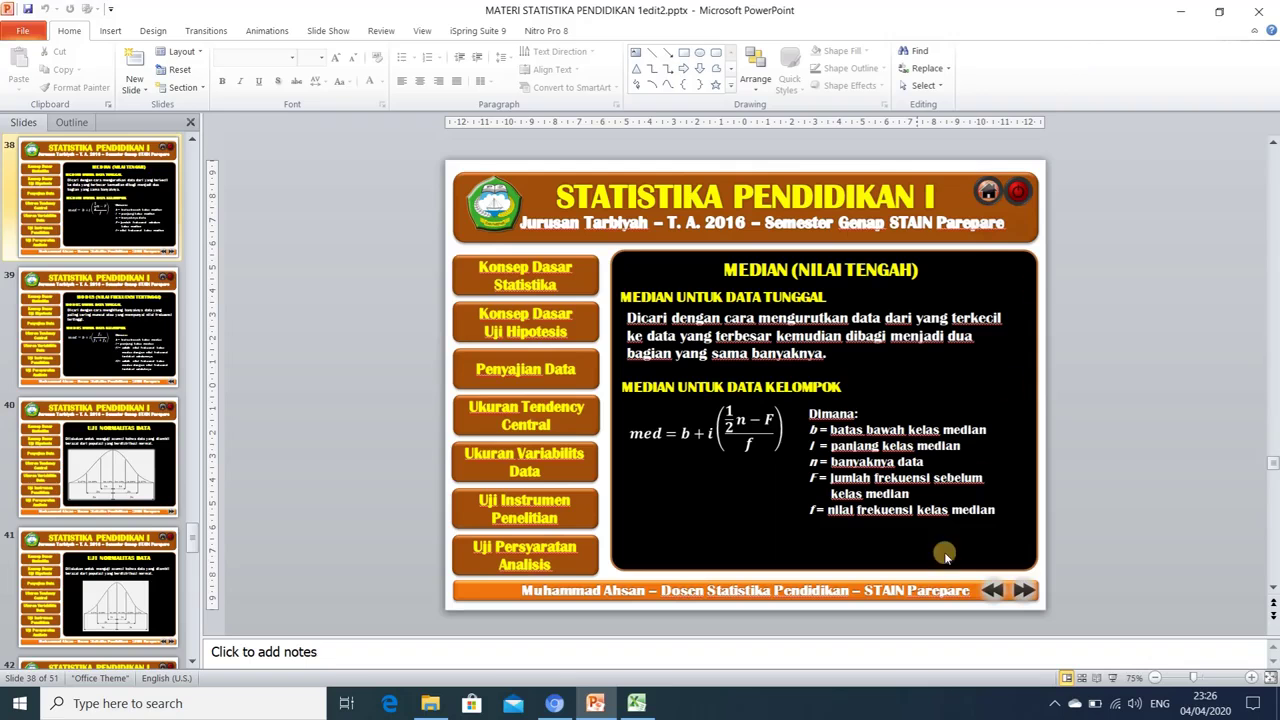
left_click(636, 708)
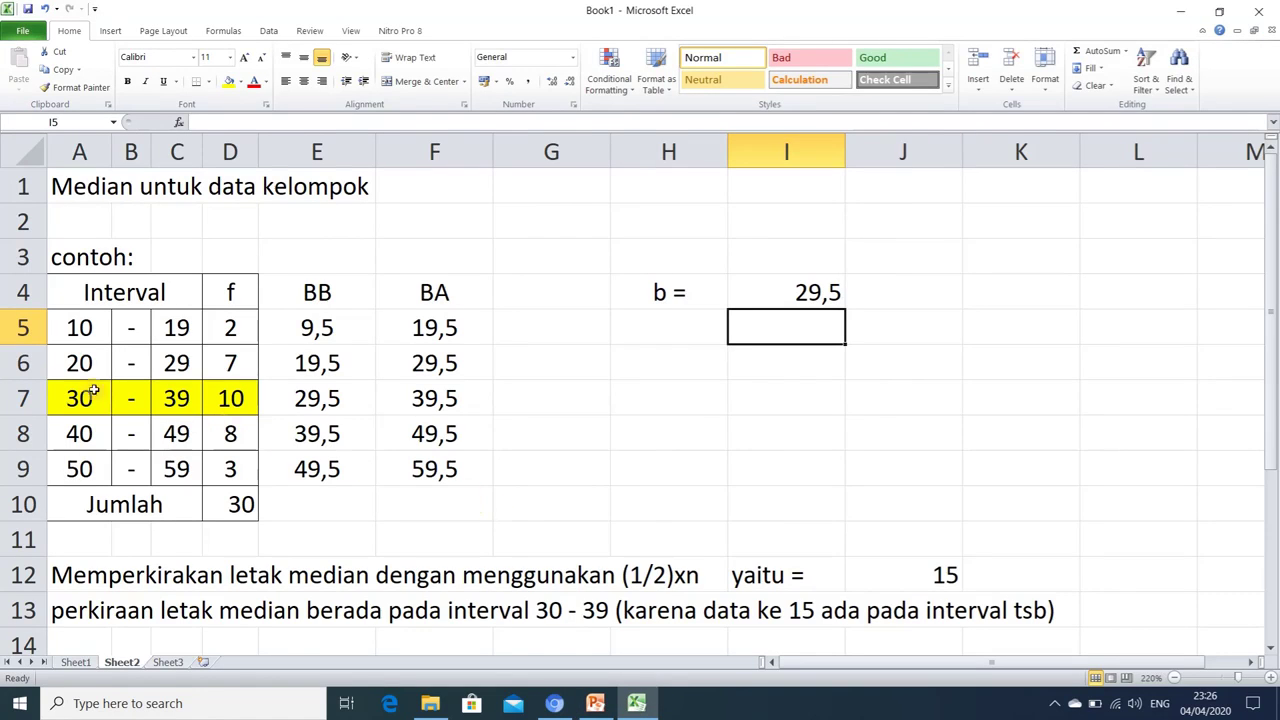
Compare the lower limits of consecutive intervals in A5:A8 to determine the class length
left_click(70, 327)
left_click(80, 362)
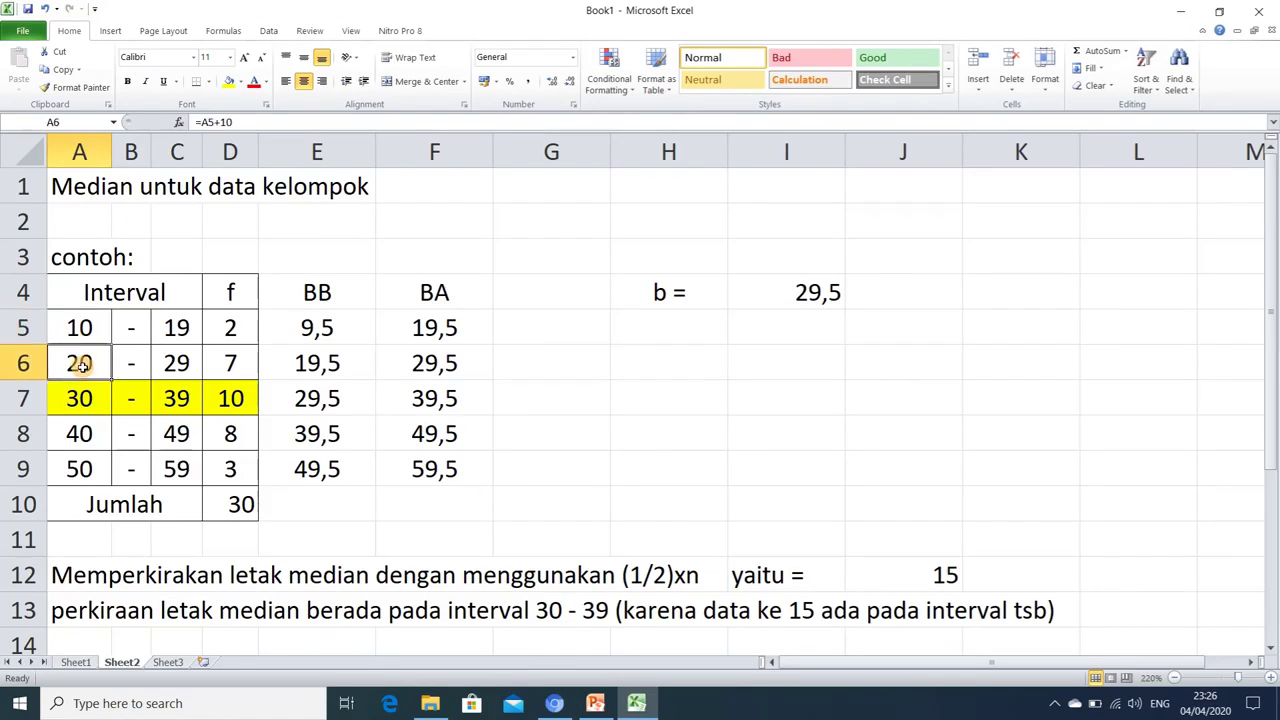
left_click(77, 326)
left_click(77, 392)
left_click(77, 363)
left_click(80, 430)
left_click(80, 398)
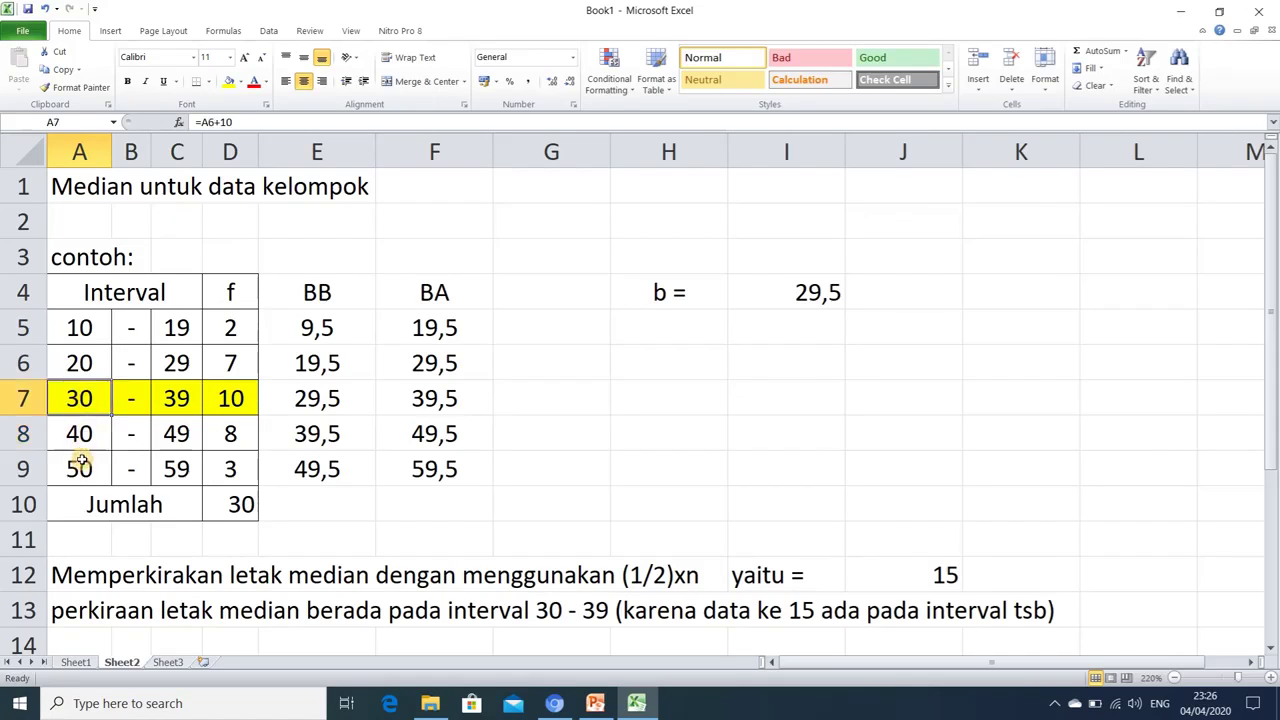
Enter the label for the class length i in H5 and the value 10 in I5
left_click(680, 332)
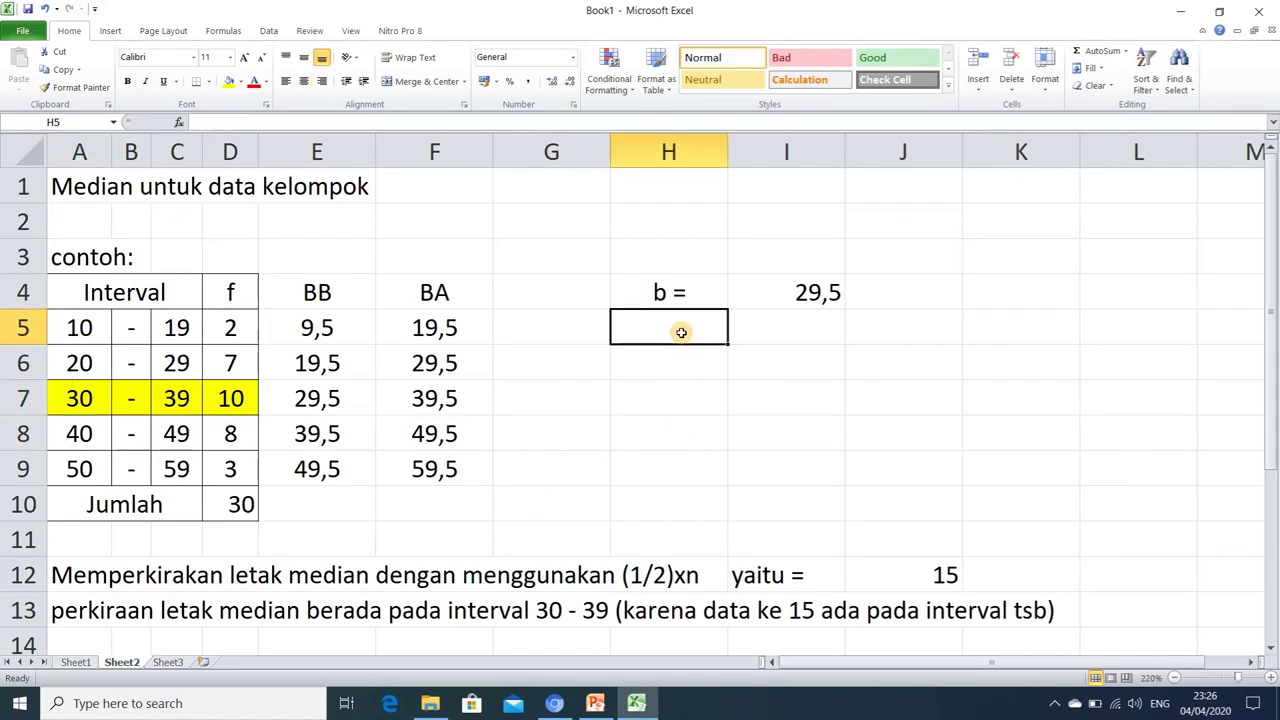
type("i")
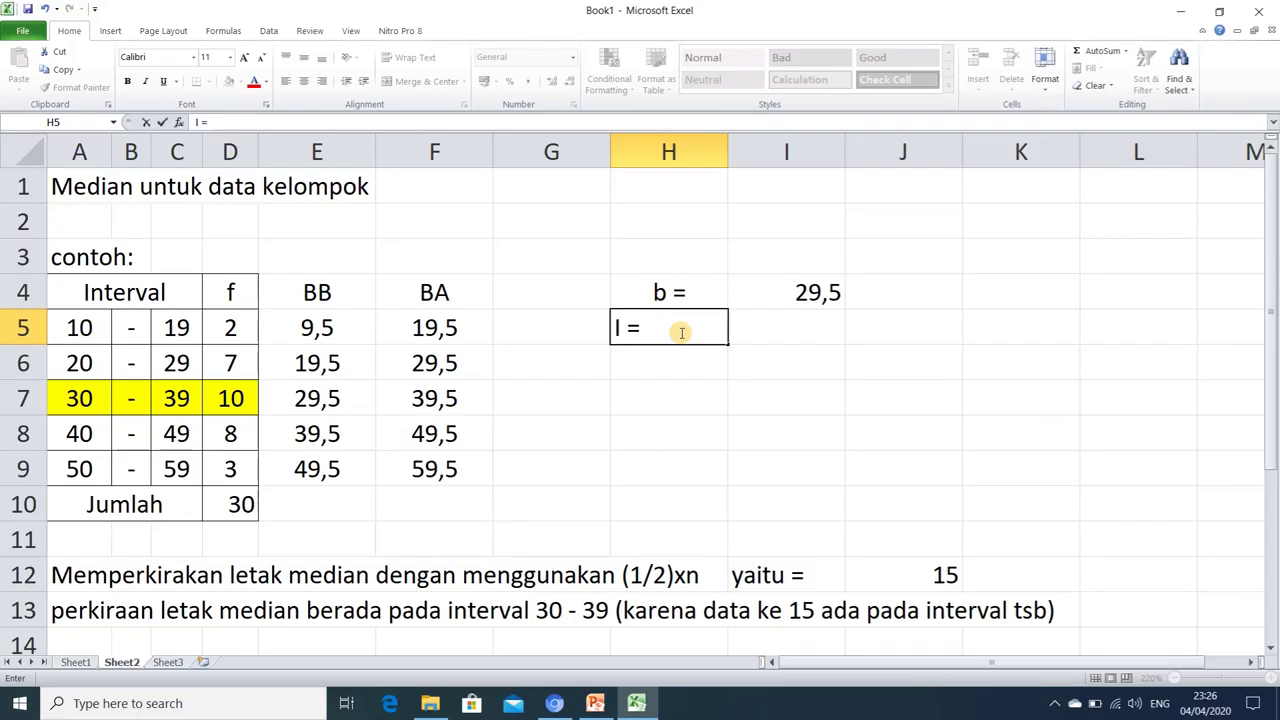
key("Tab")
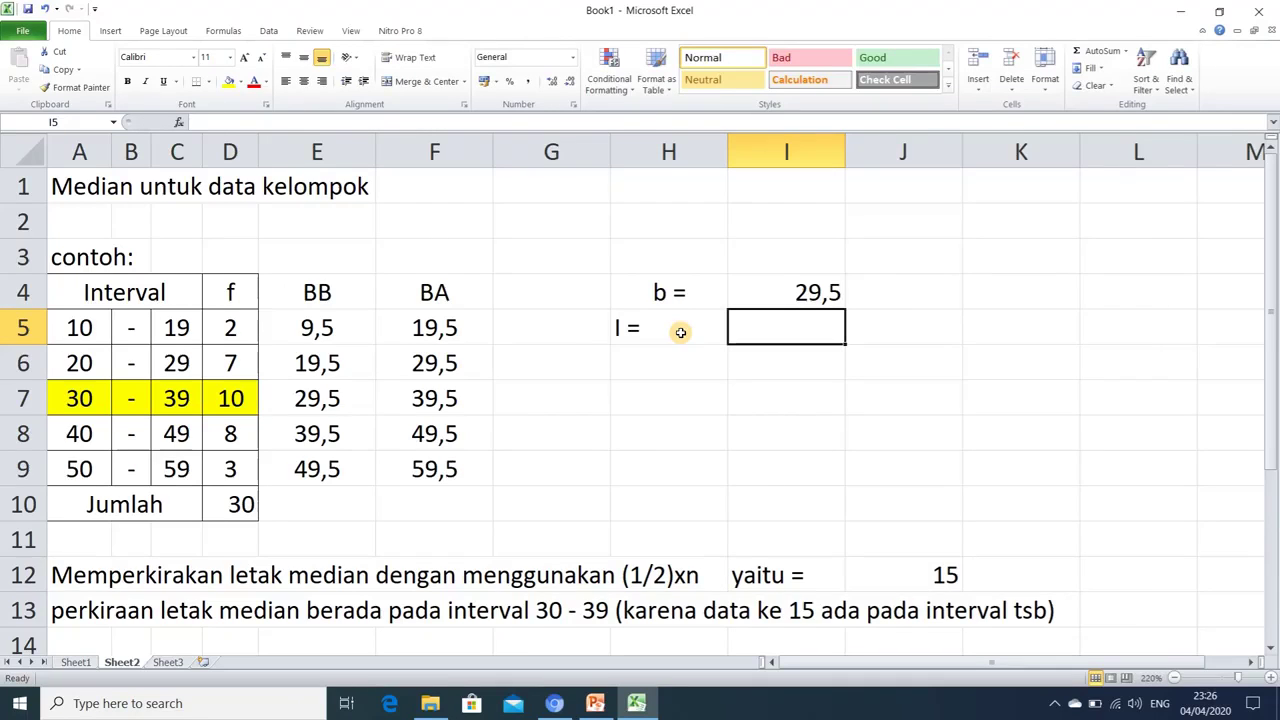
type("10")
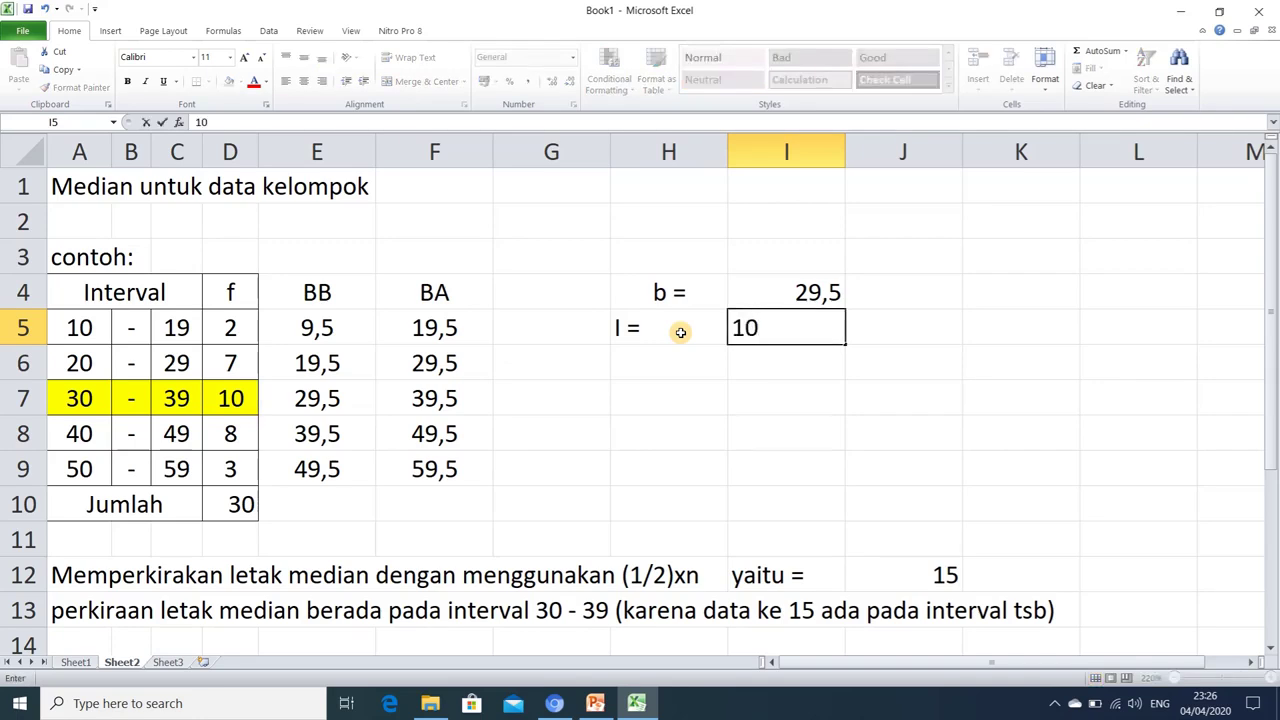
Correct the label in H5 to lowercase "i =" and centre it in the cell
left_click(680, 332)
double_click(680, 332)
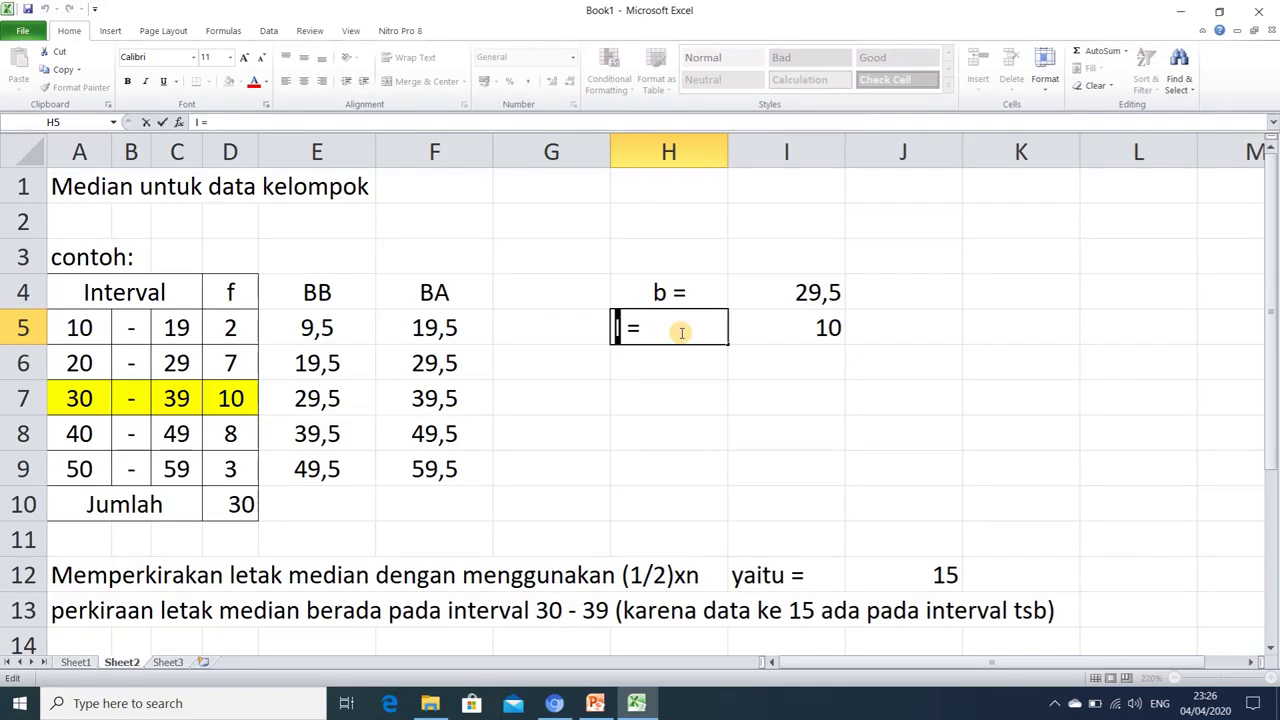
type("i")
key("Return")
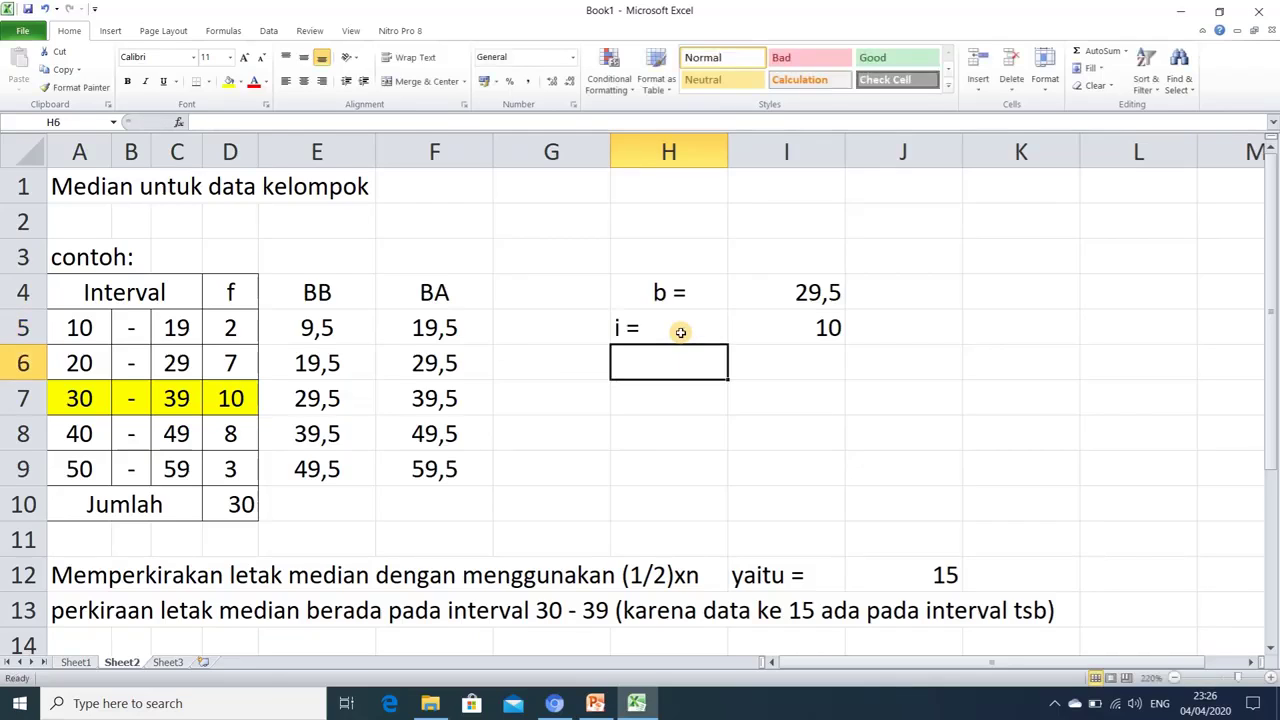
left_click(680, 332)
left_click(304, 81)
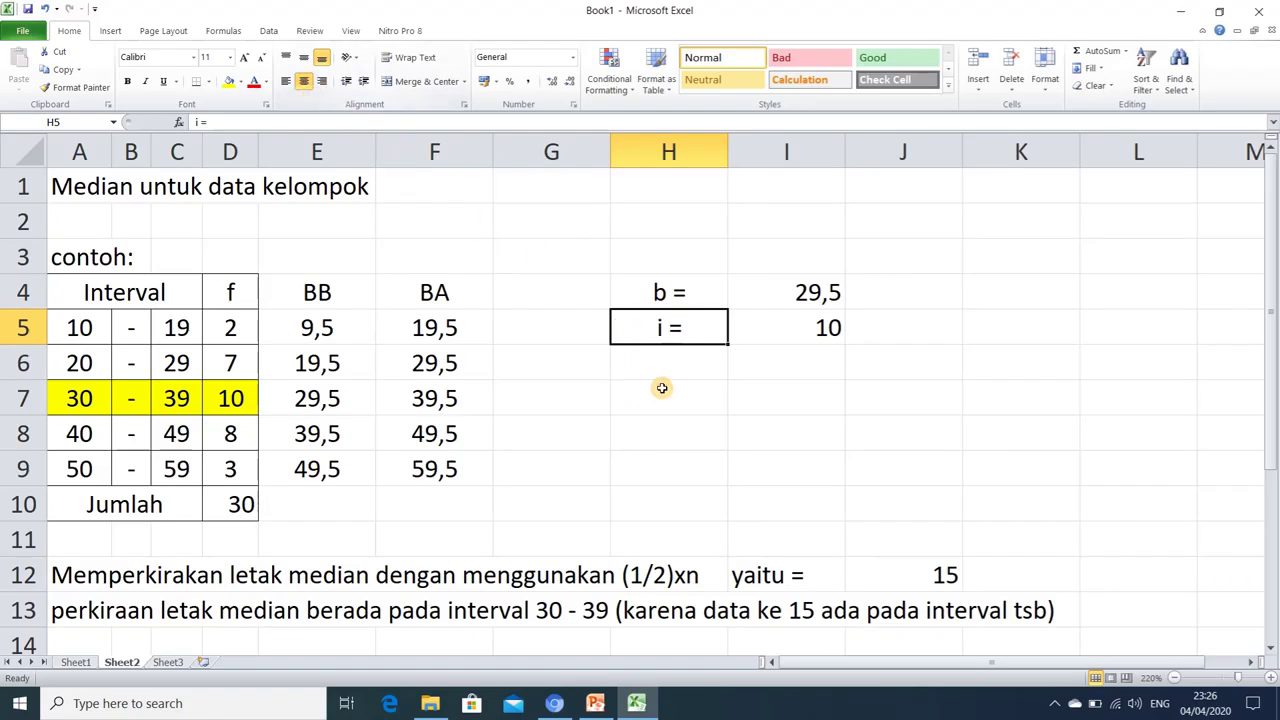
Check the definition of F on the PowerPoint median slide, and inspect the frequencies above the median class back in Excel
left_click(595, 703)
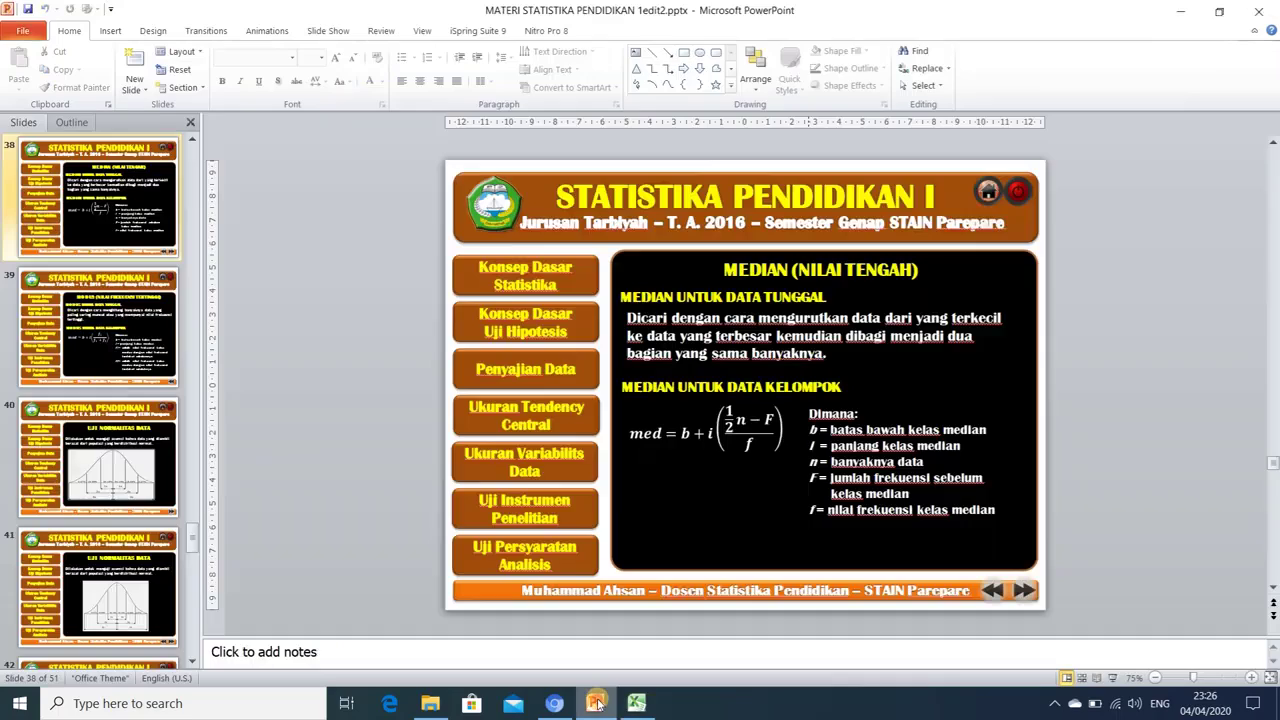
left_click(1112, 679)
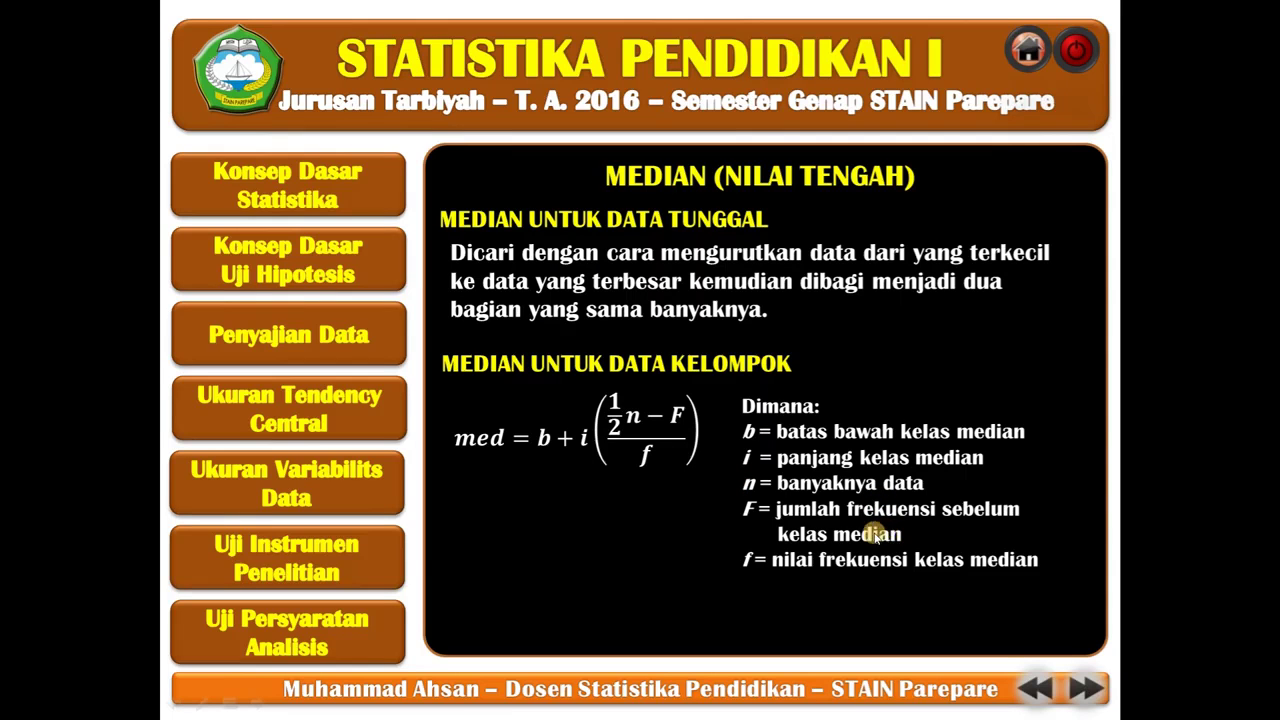
left_click(1076, 60)
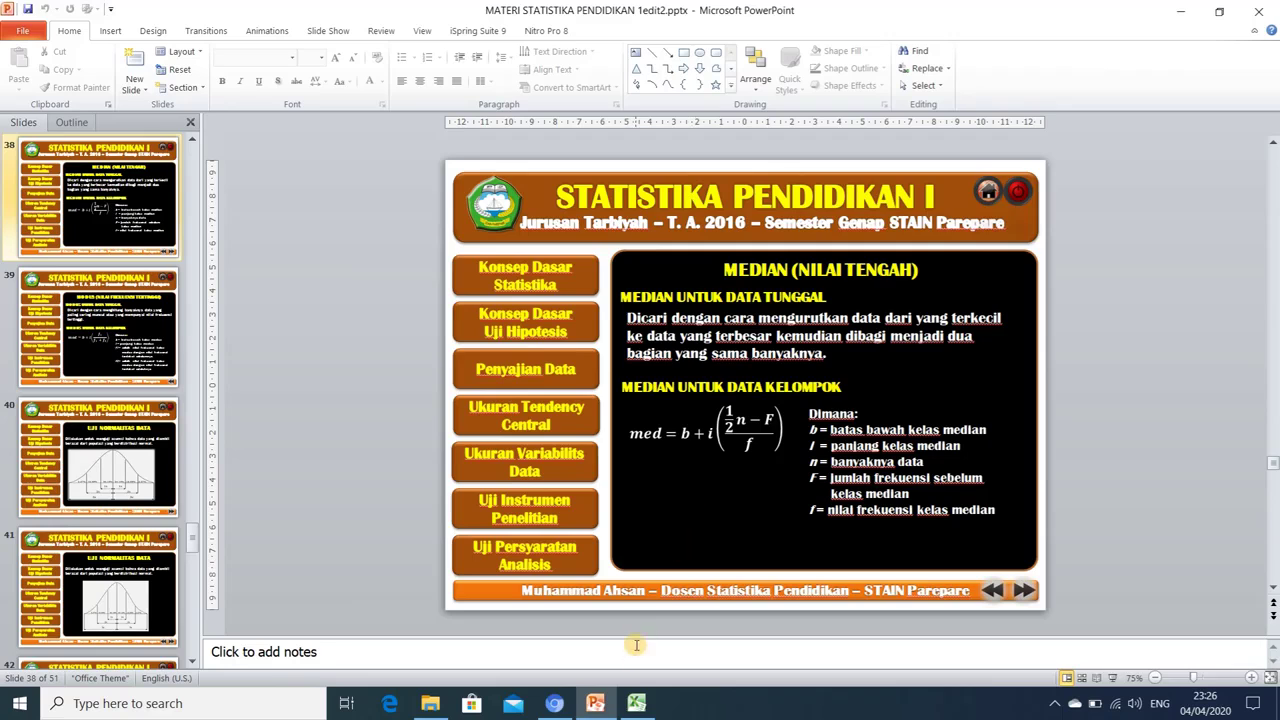
left_click(636, 703)
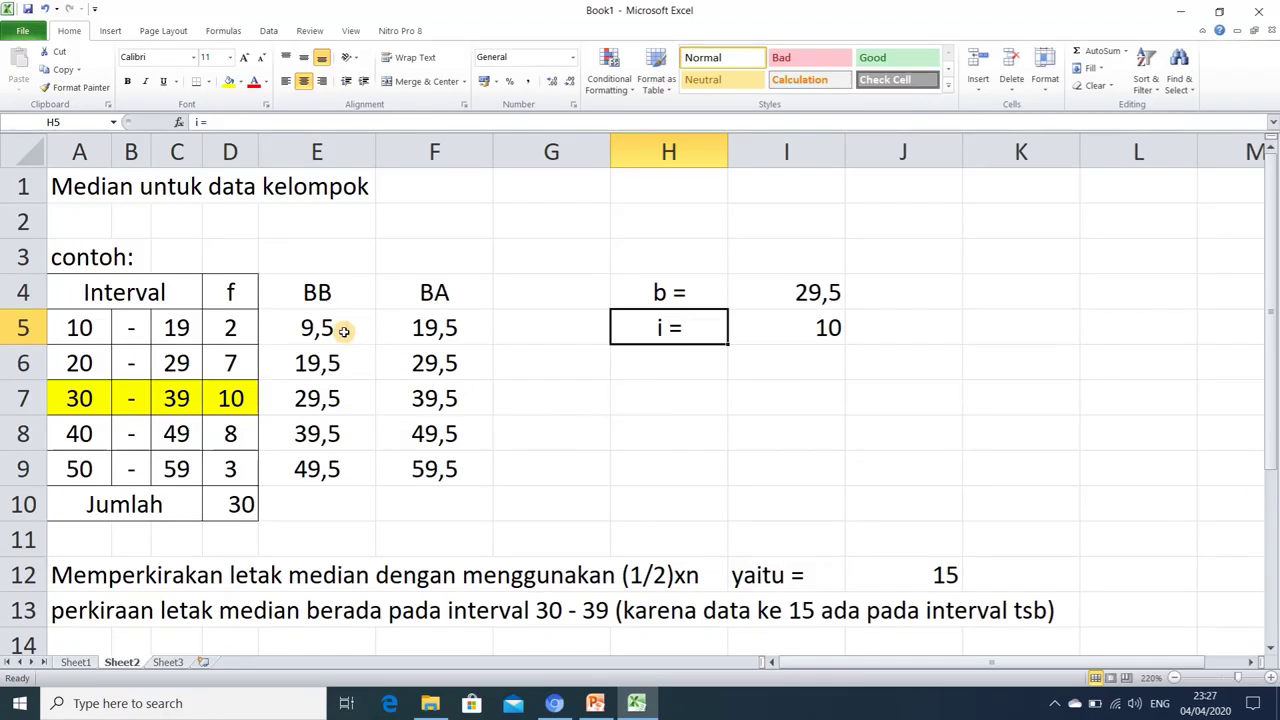
left_click(231, 292)
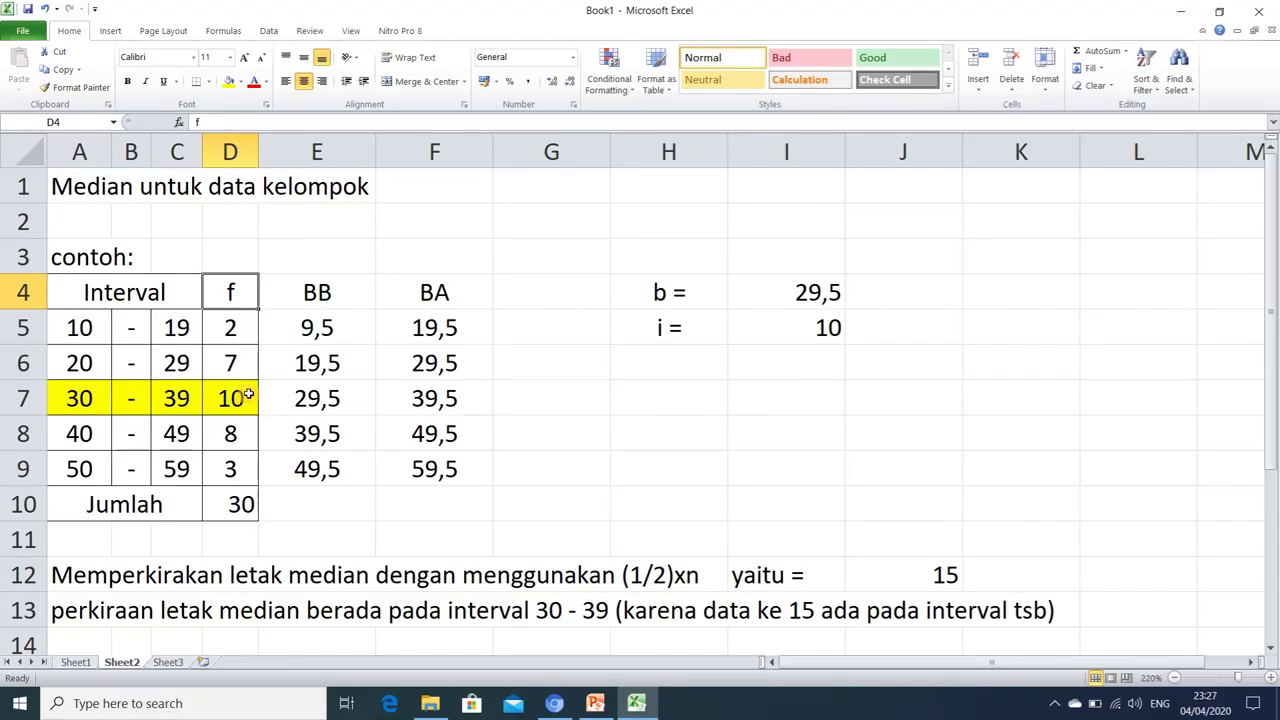
left_click(245, 325)
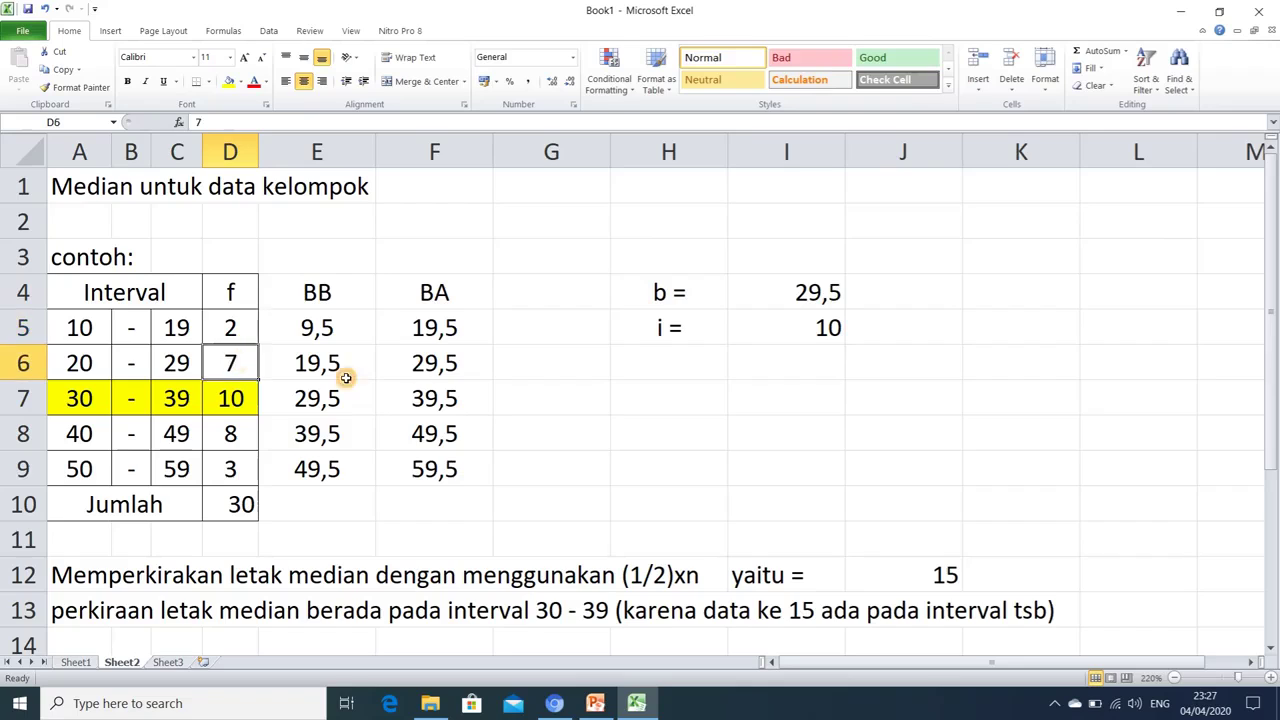
Enter the label "F =" in H6 and the sum "=2+7" as text in I6
left_click(669, 368)
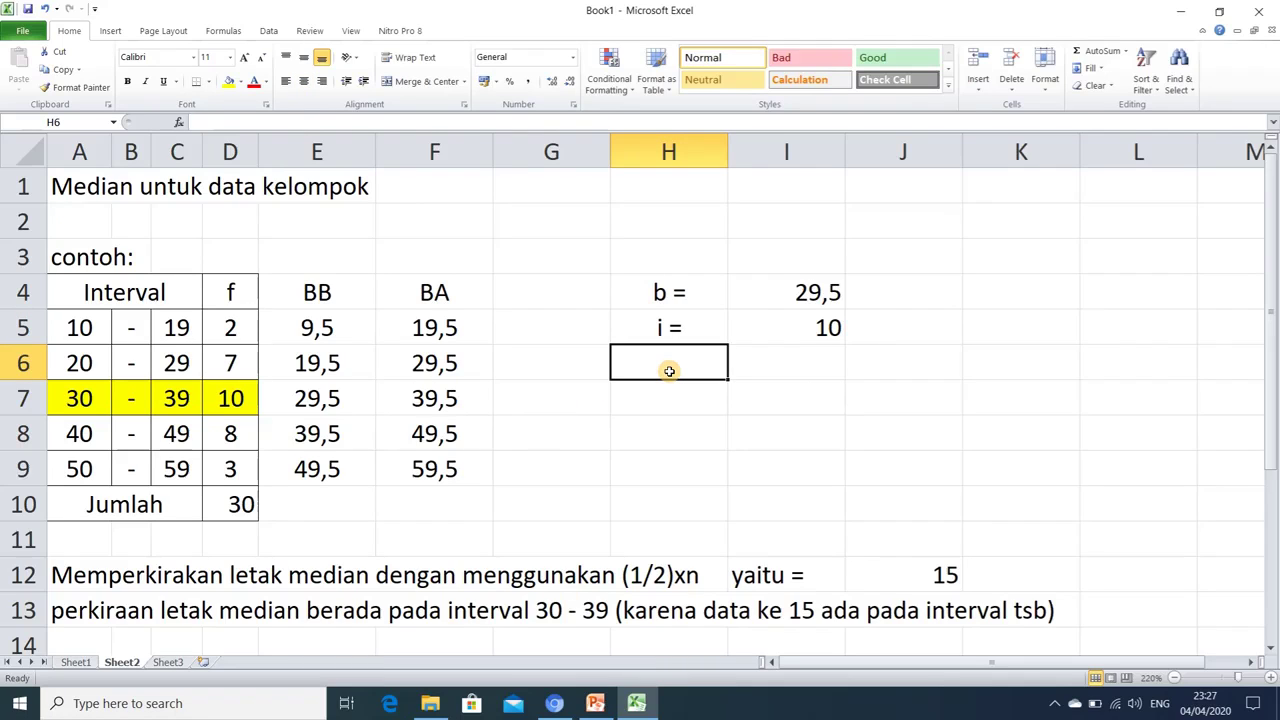
type("F =")
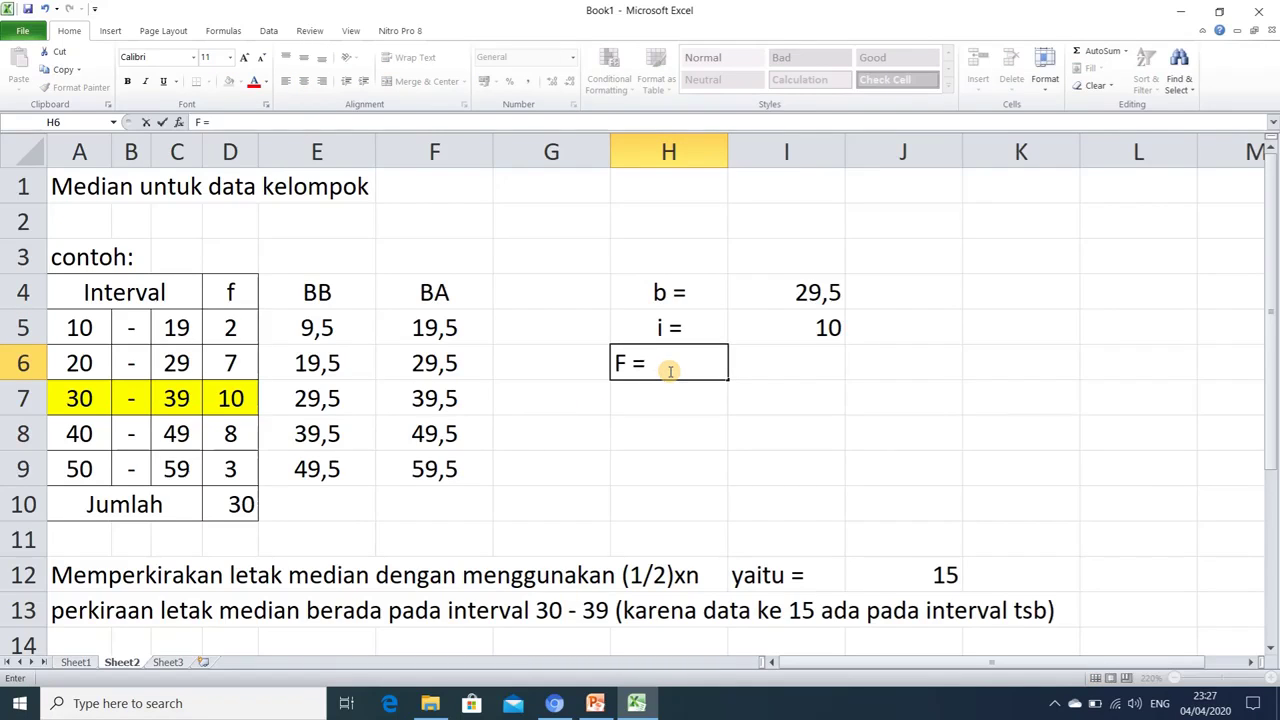
key("Tab")
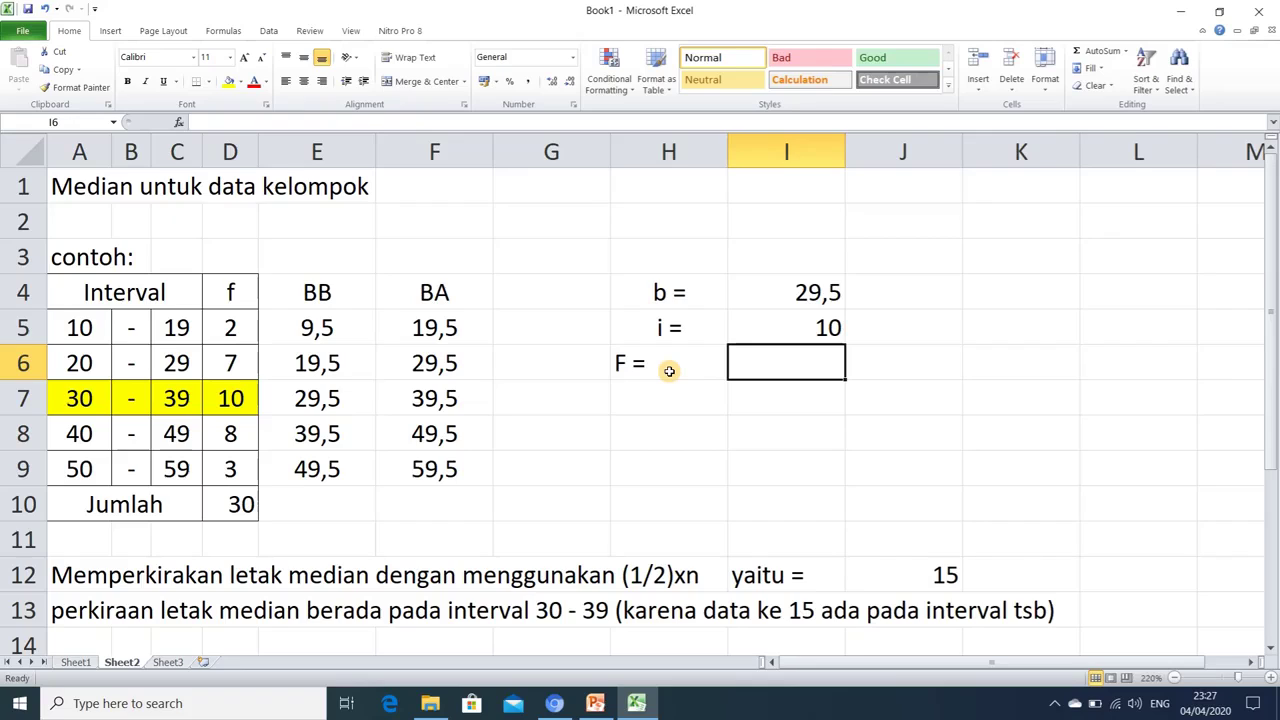
type("=2")
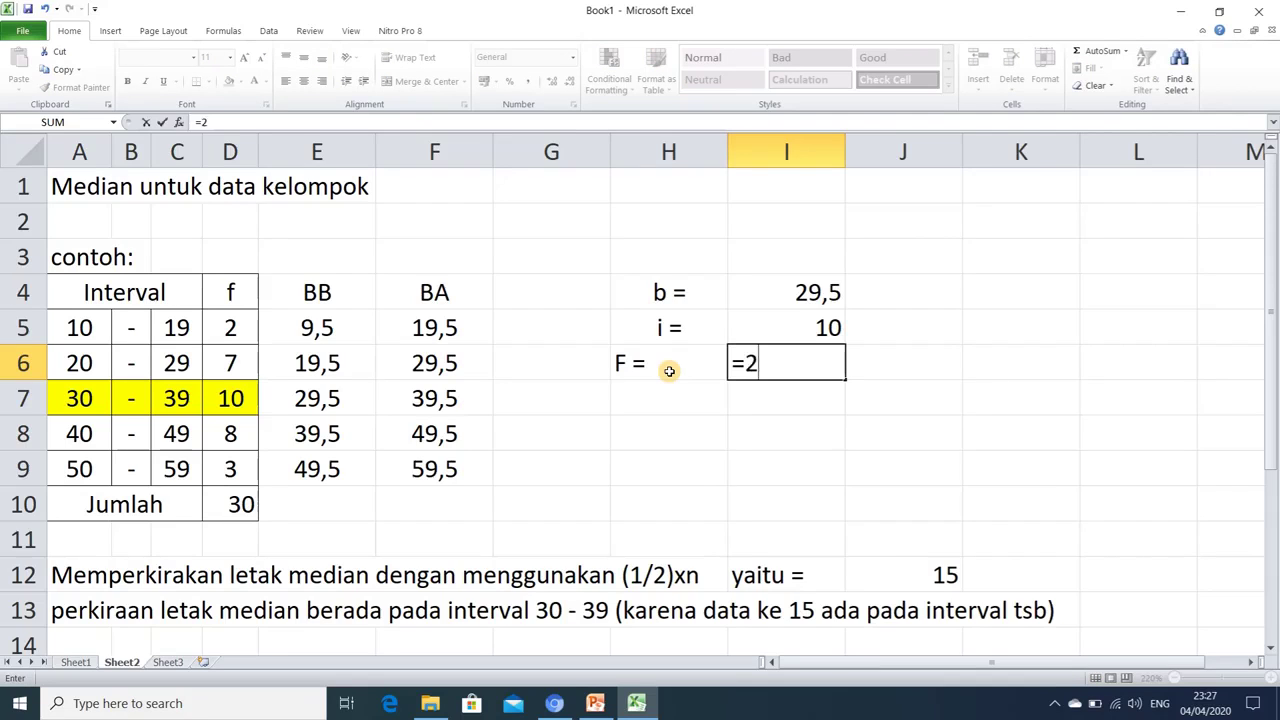
type("+7")
key("Return")
key("Up")
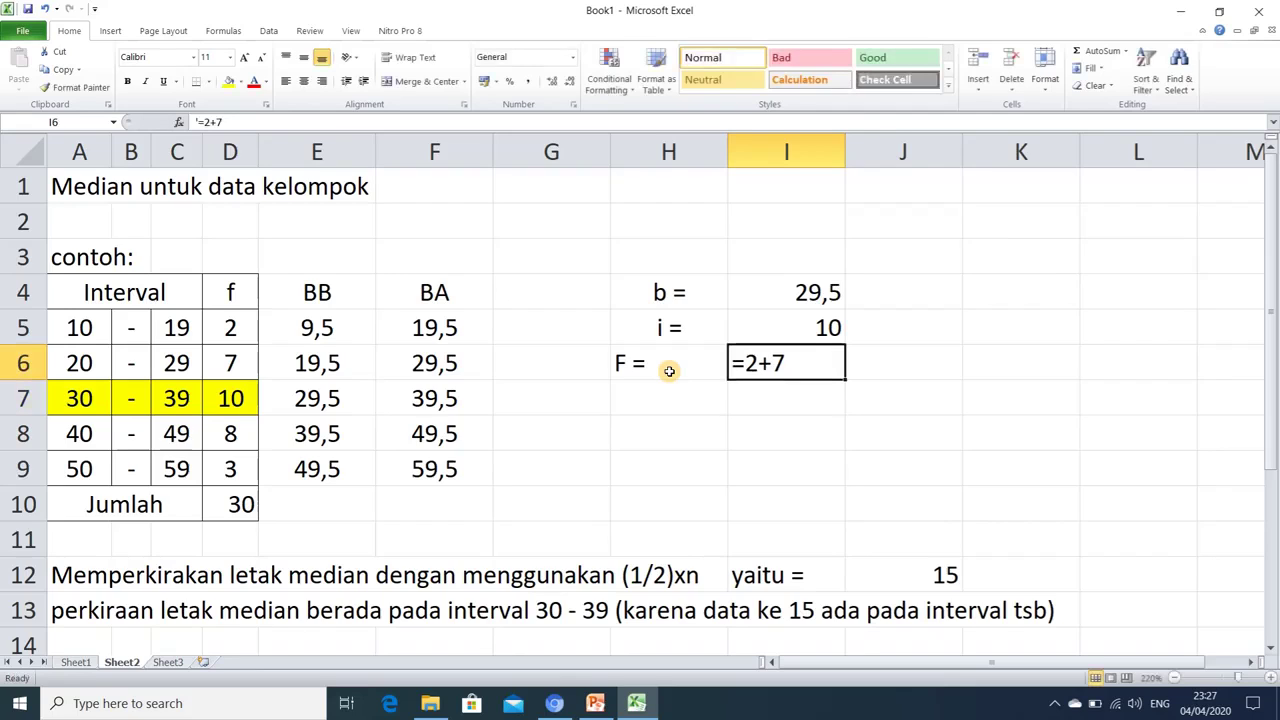
Extend the text in I6 to "=2+7 =" and enter 9 in J6
key("F2")
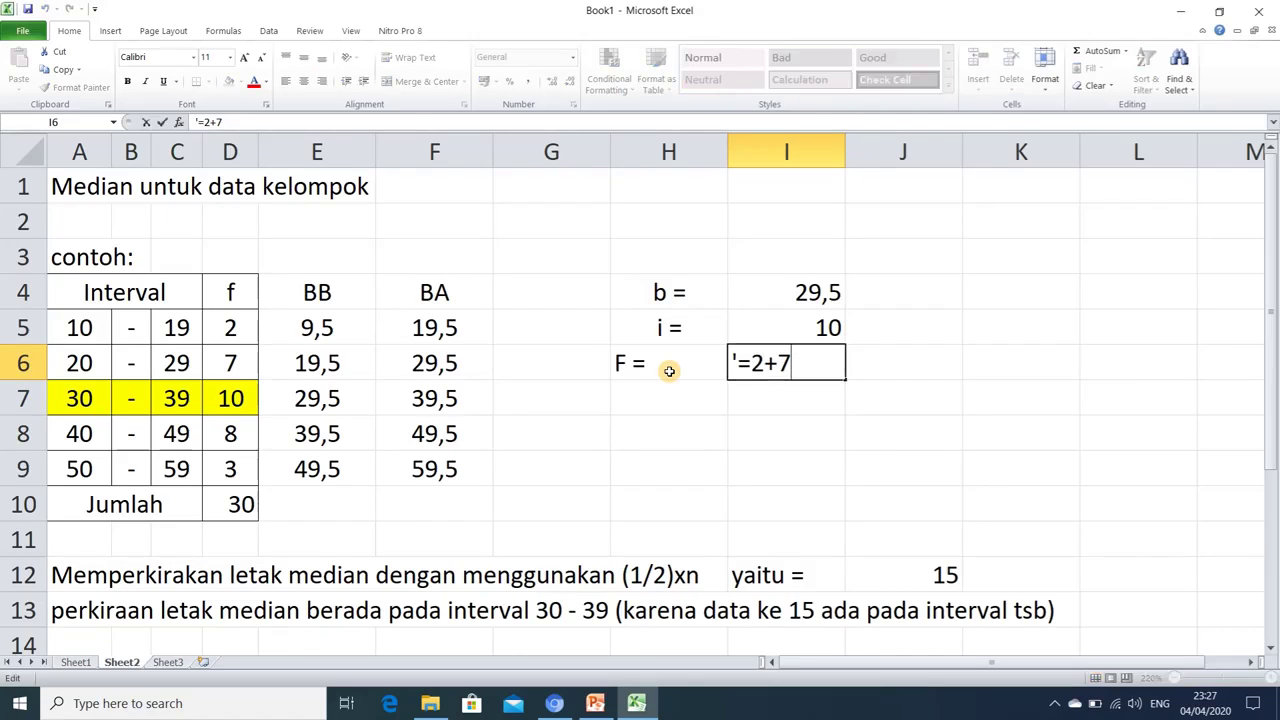
type("=")
key("Return")
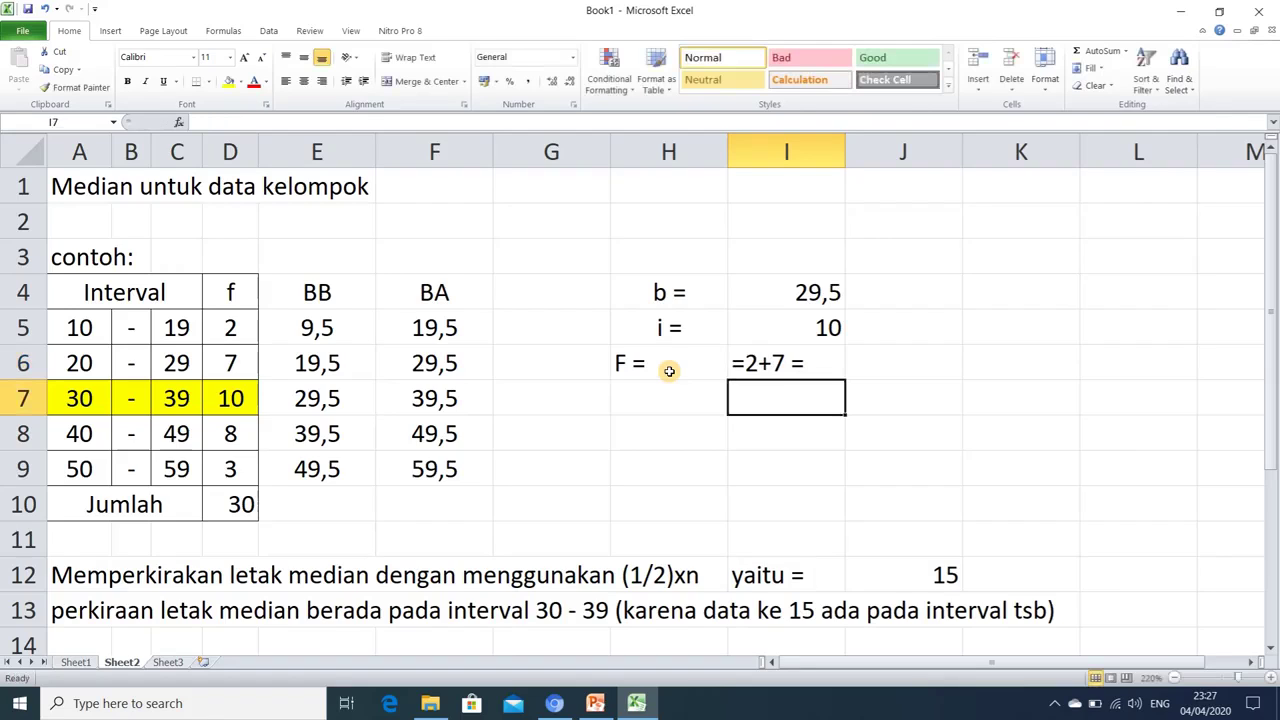
key("Up")
key("Right")
type("9")
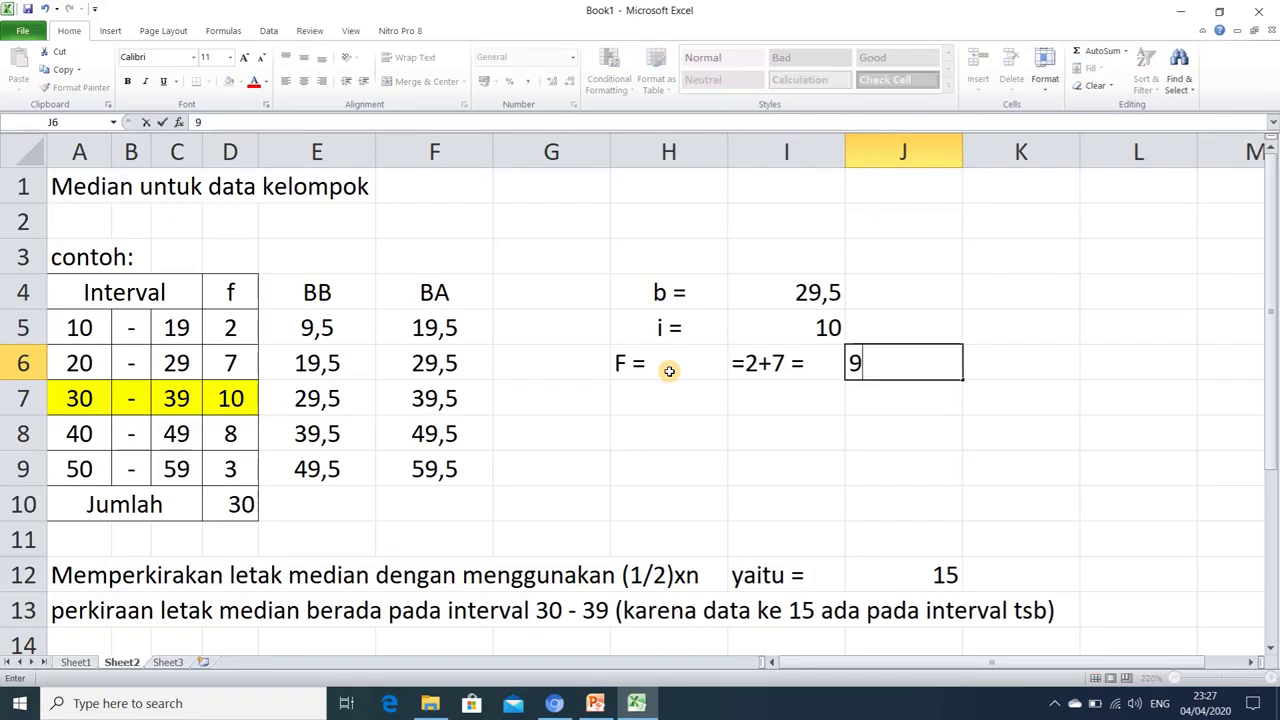
key("Return")
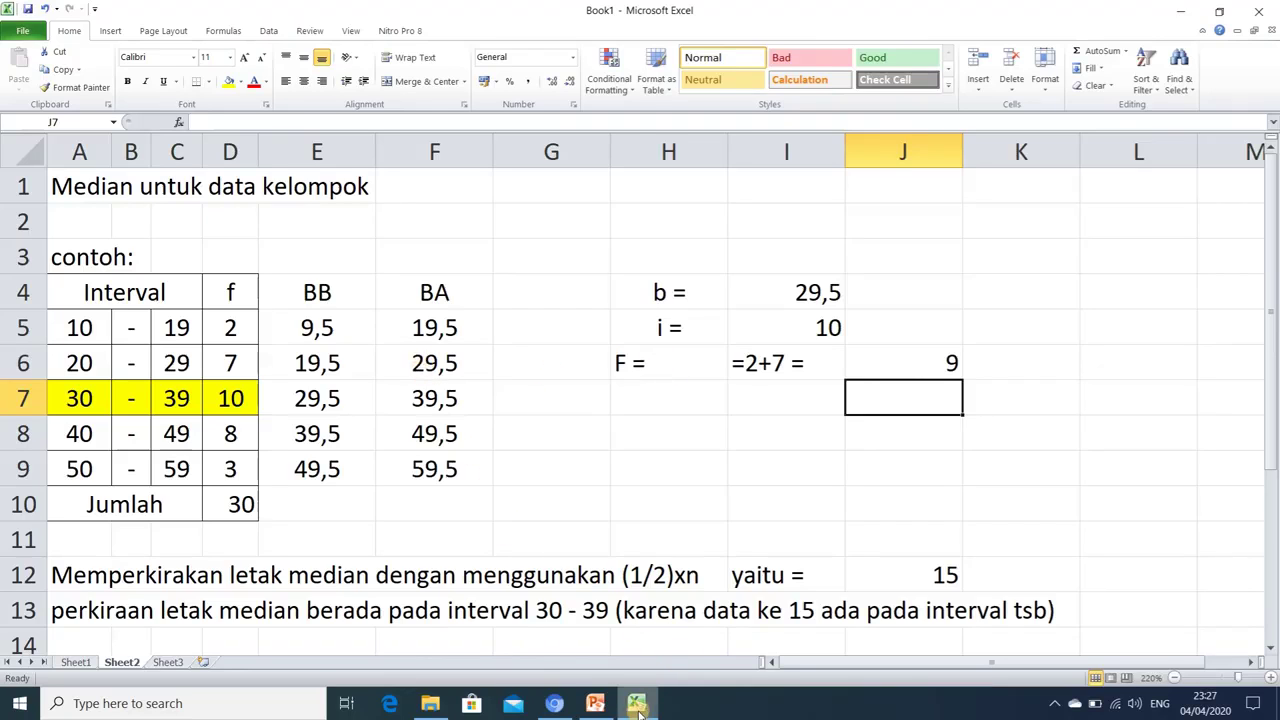
Check the definition of lowercase f on the PowerPoint median slide, and inspect the median class and its frequency back in Excel
left_click(593, 704)
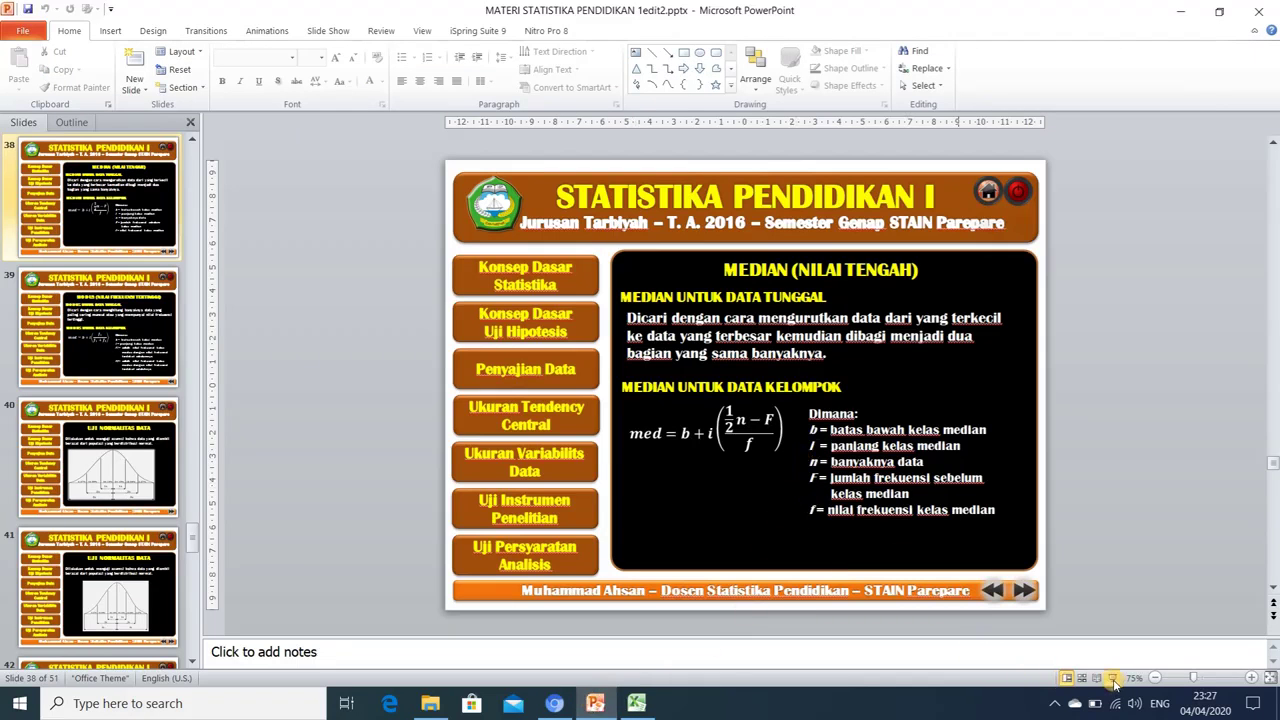
left_click(1112, 678)
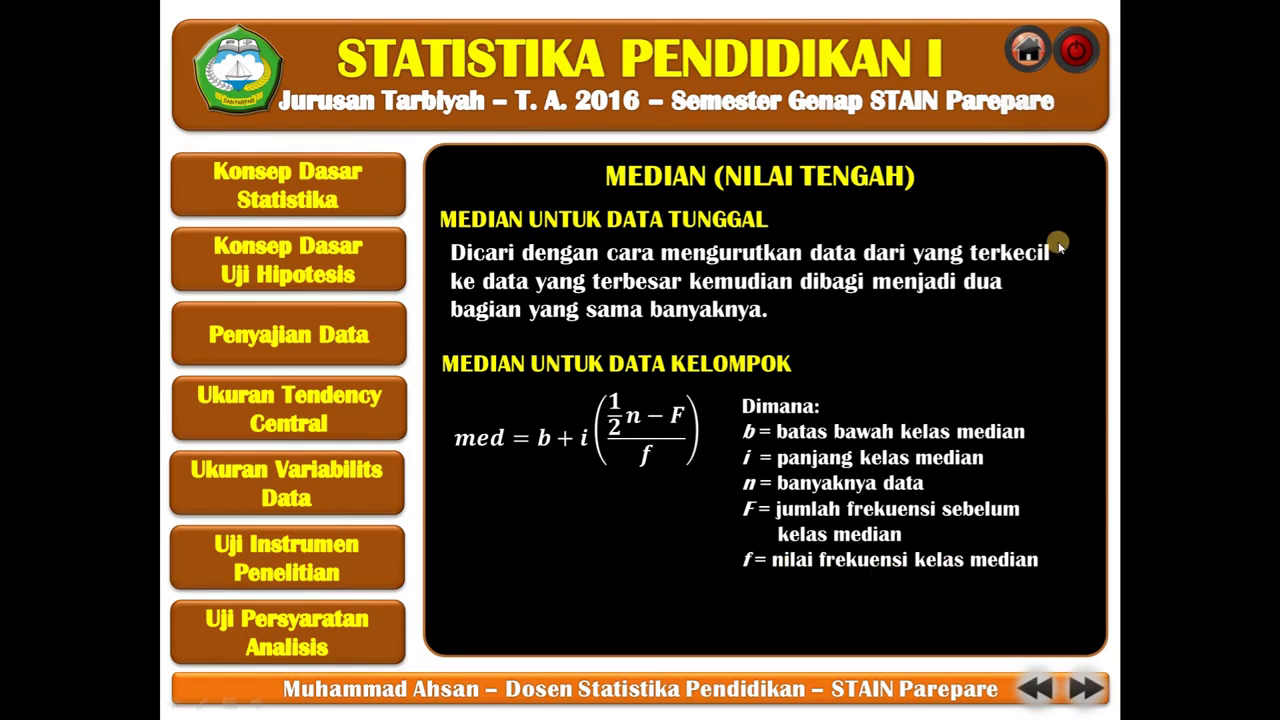
left_click(1076, 50)
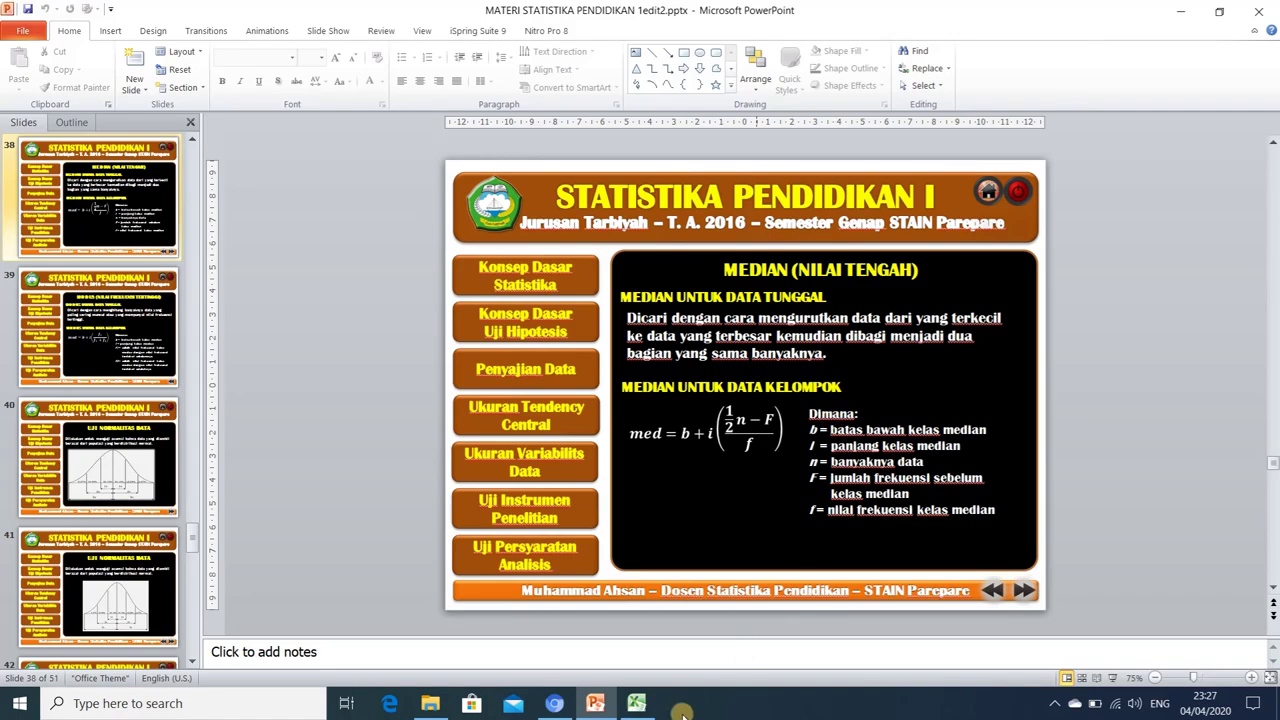
left_click(636, 703)
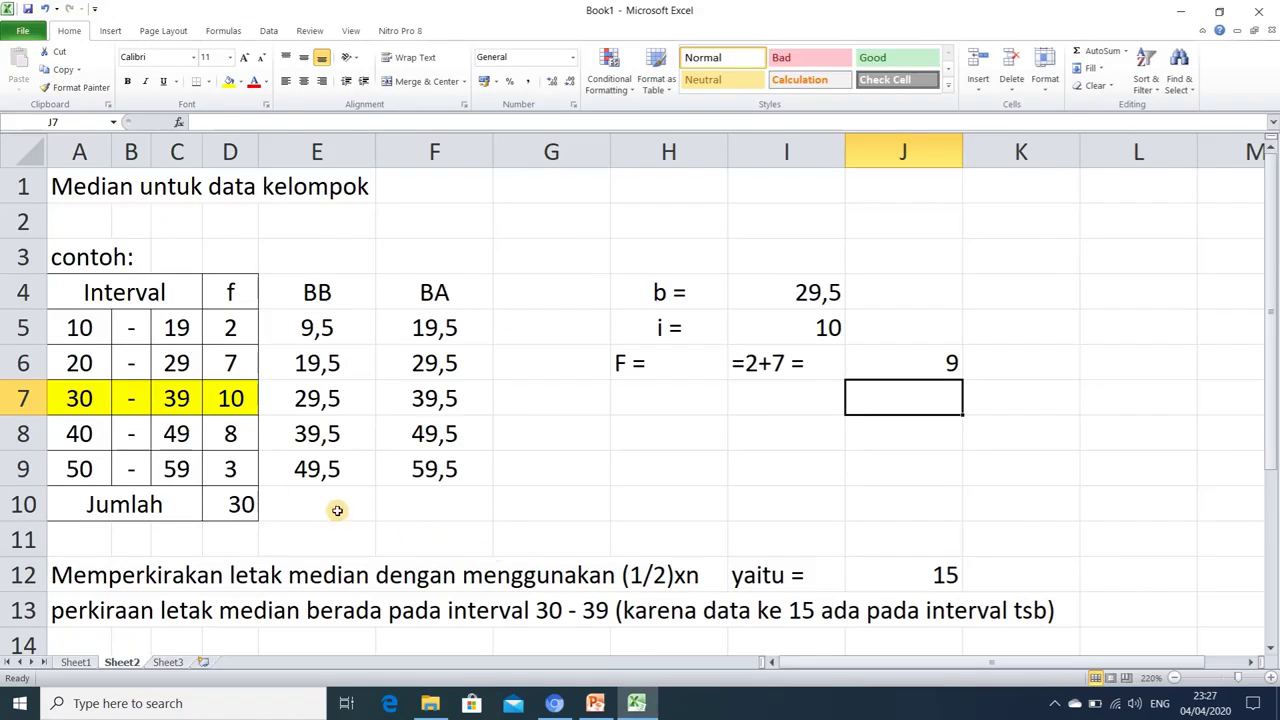
left_click_drag(76, 398, 163, 393)
left_click(224, 399)
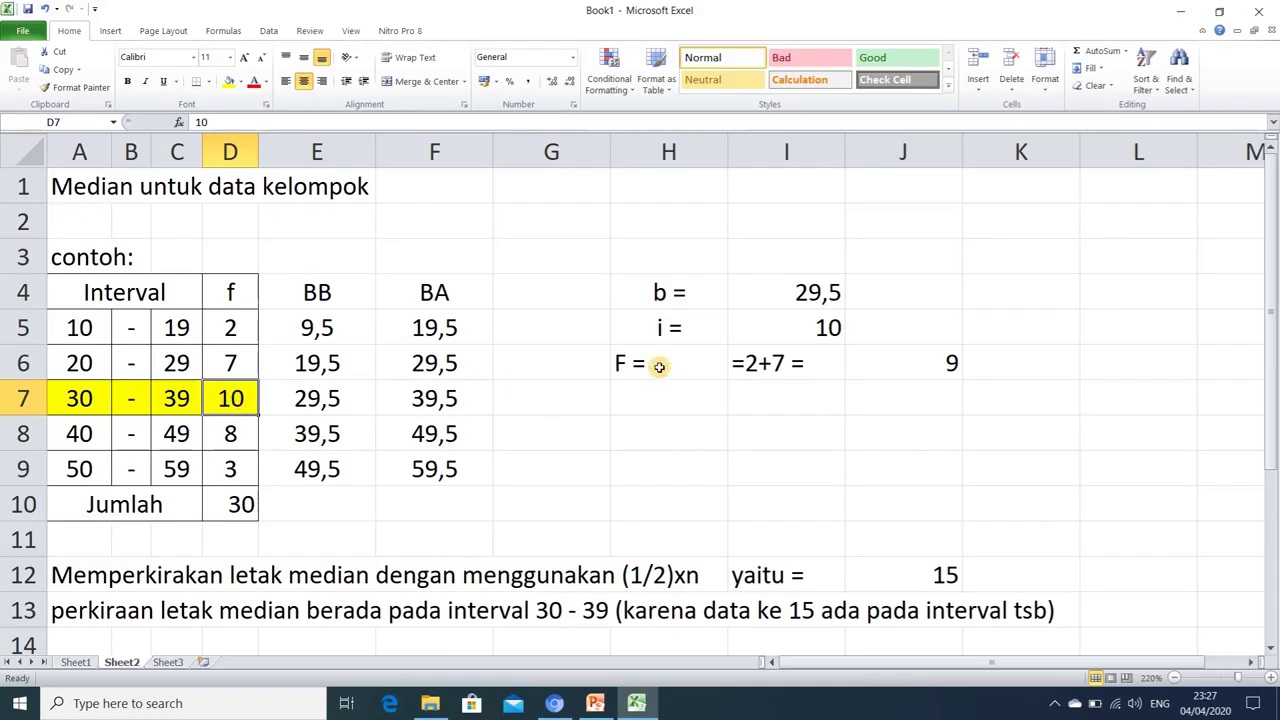
Enter the label "f =" in H7 and the value 10 in I7
left_click(625, 400)
type("f =")
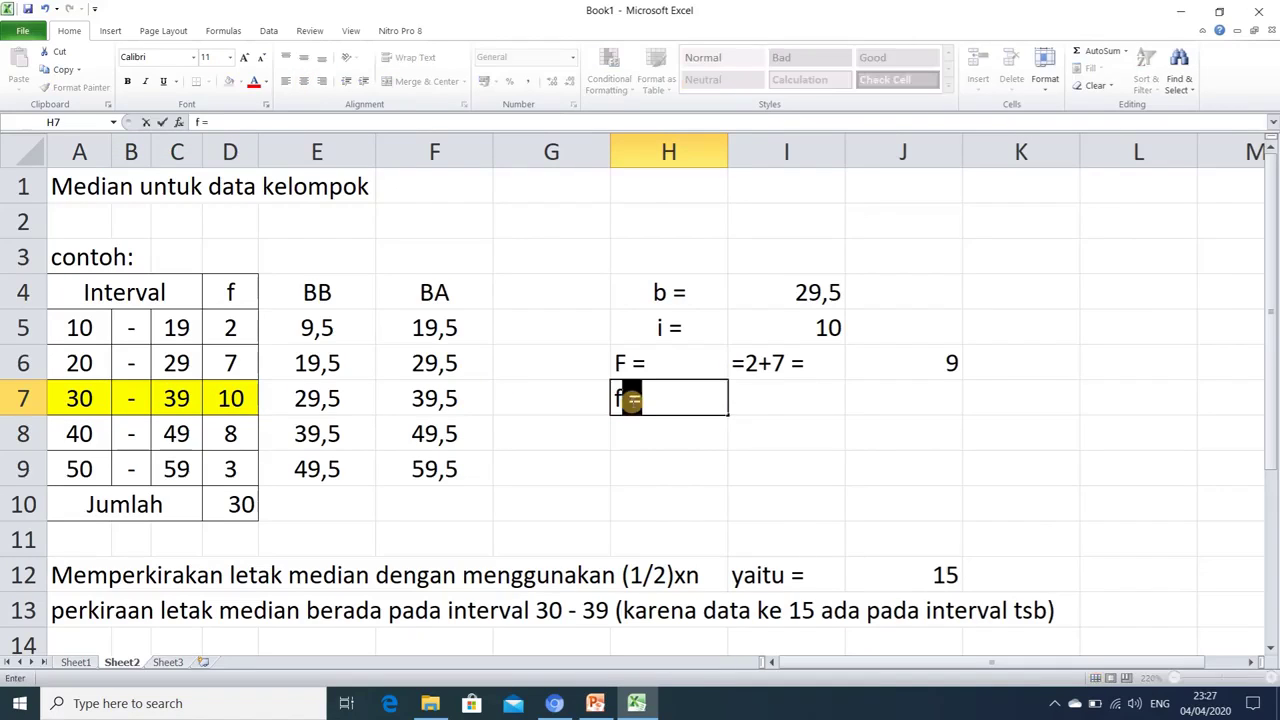
left_click(772, 395)
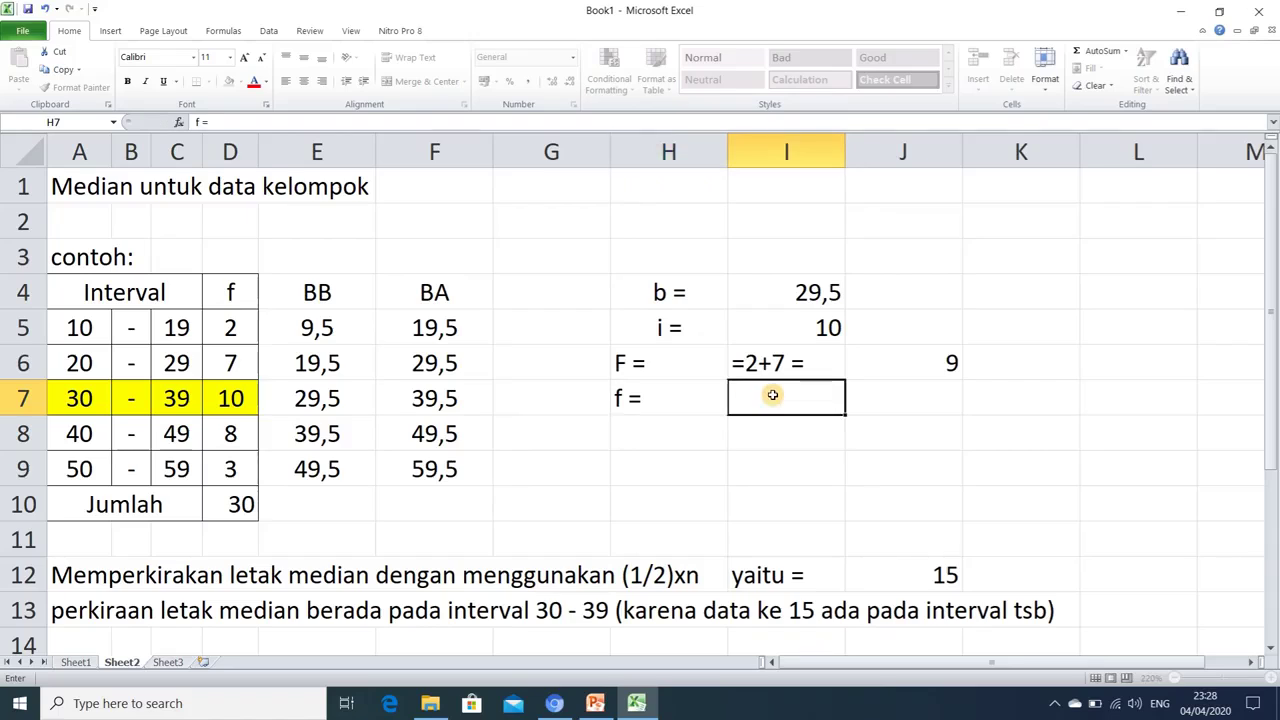
type("10")
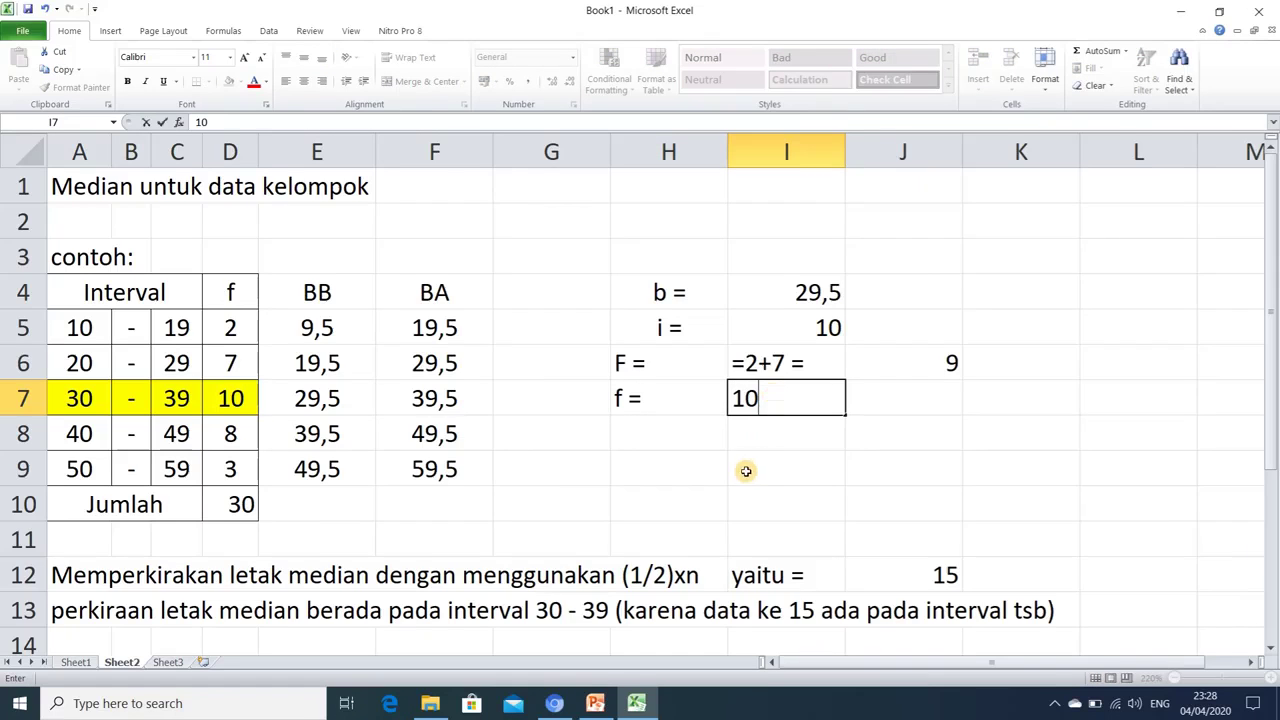
left_click(778, 450)
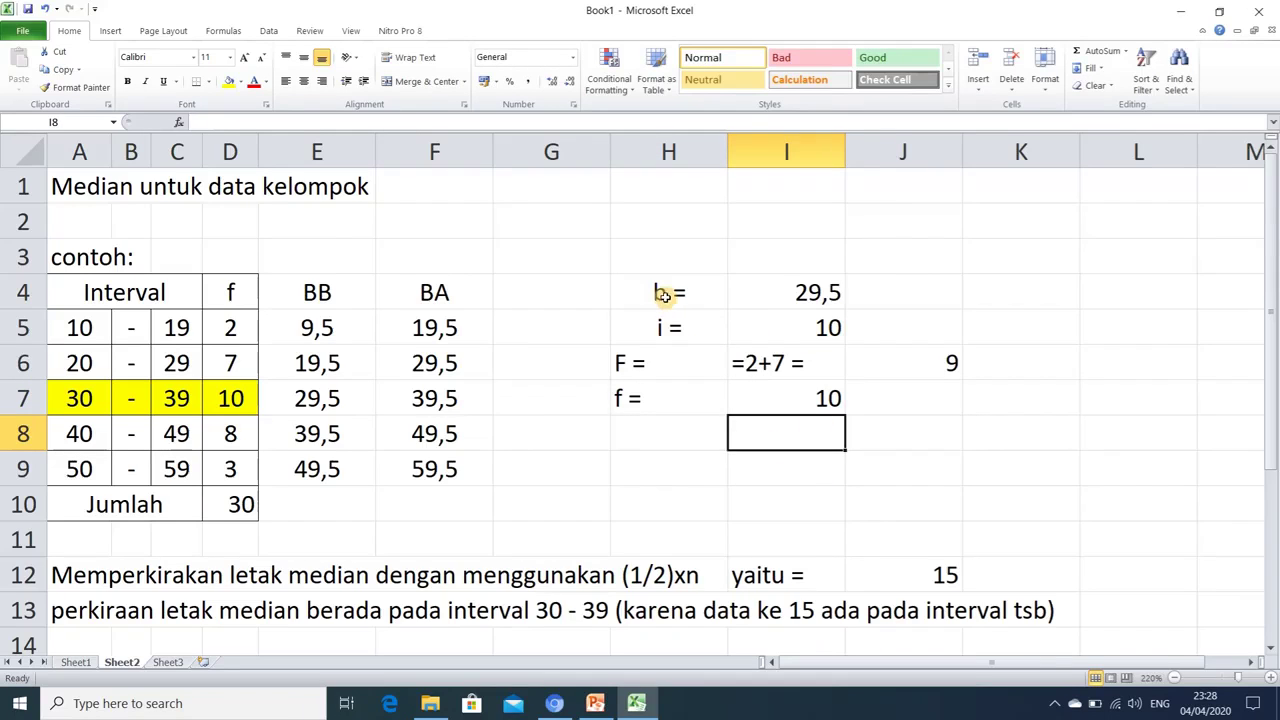
Compare the listed components in H4:H7 with the grouped-data median formula on the PowerPoint slide, and return to Excel
left_click_drag(660, 291, 663, 385)
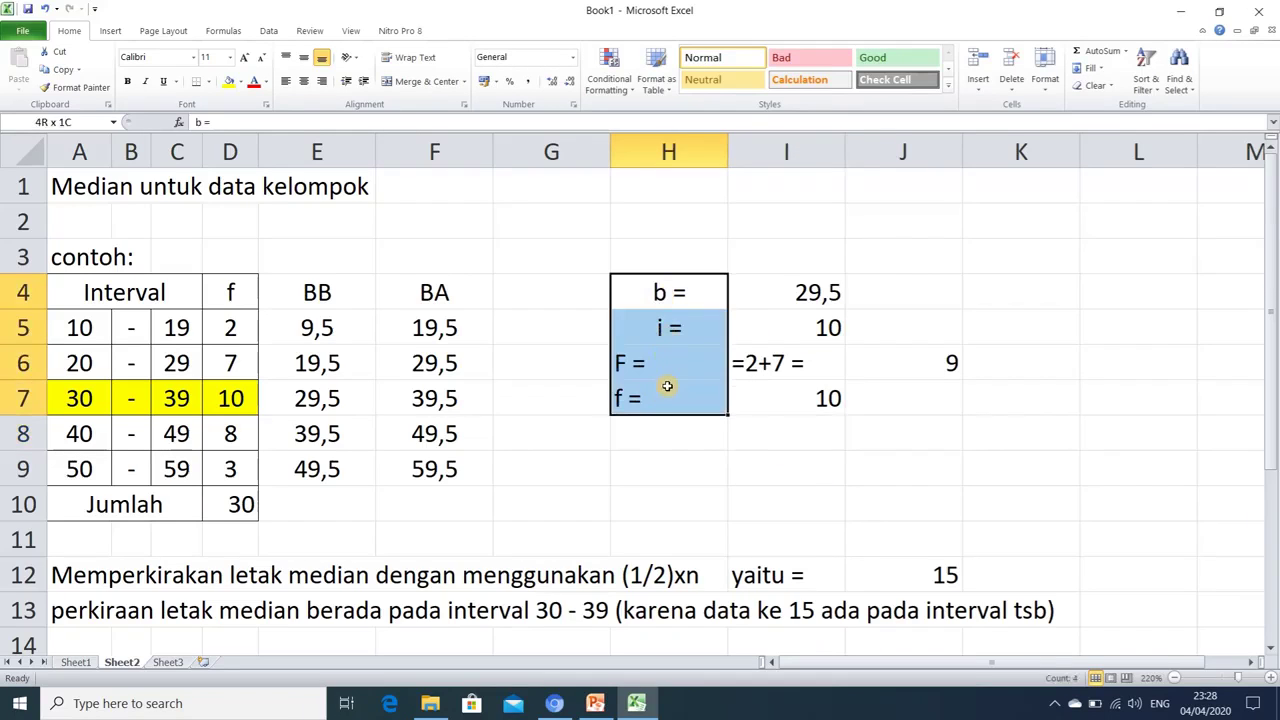
left_click(595, 703)
left_click(1112, 678)
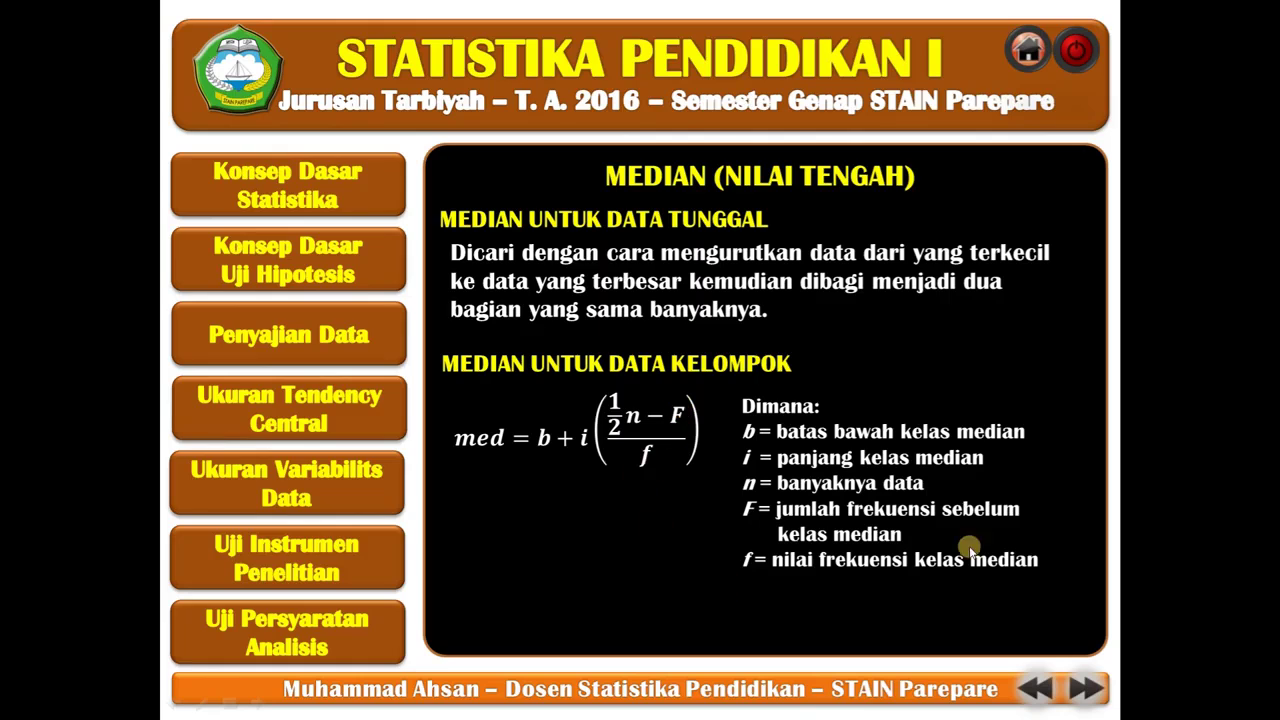
left_click(1078, 52)
left_click(636, 703)
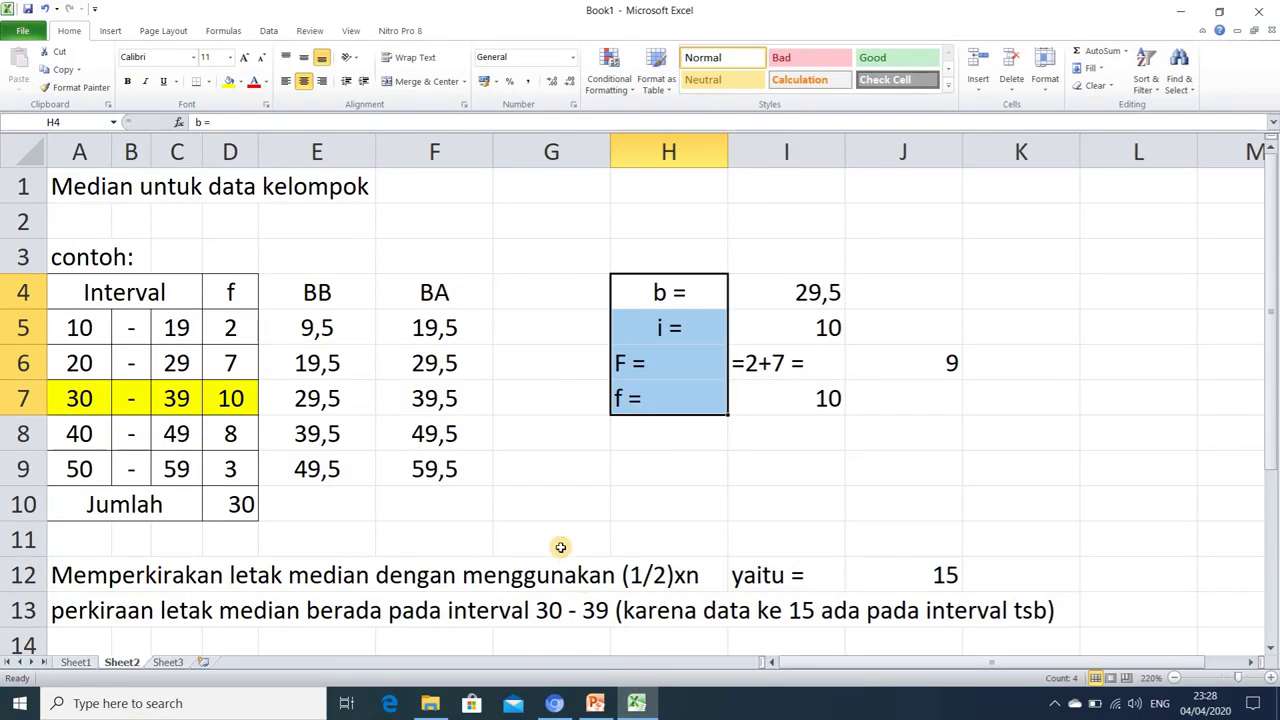
scroll(564, 513, "down", 2)
scroll(564, 514, "up", 2)
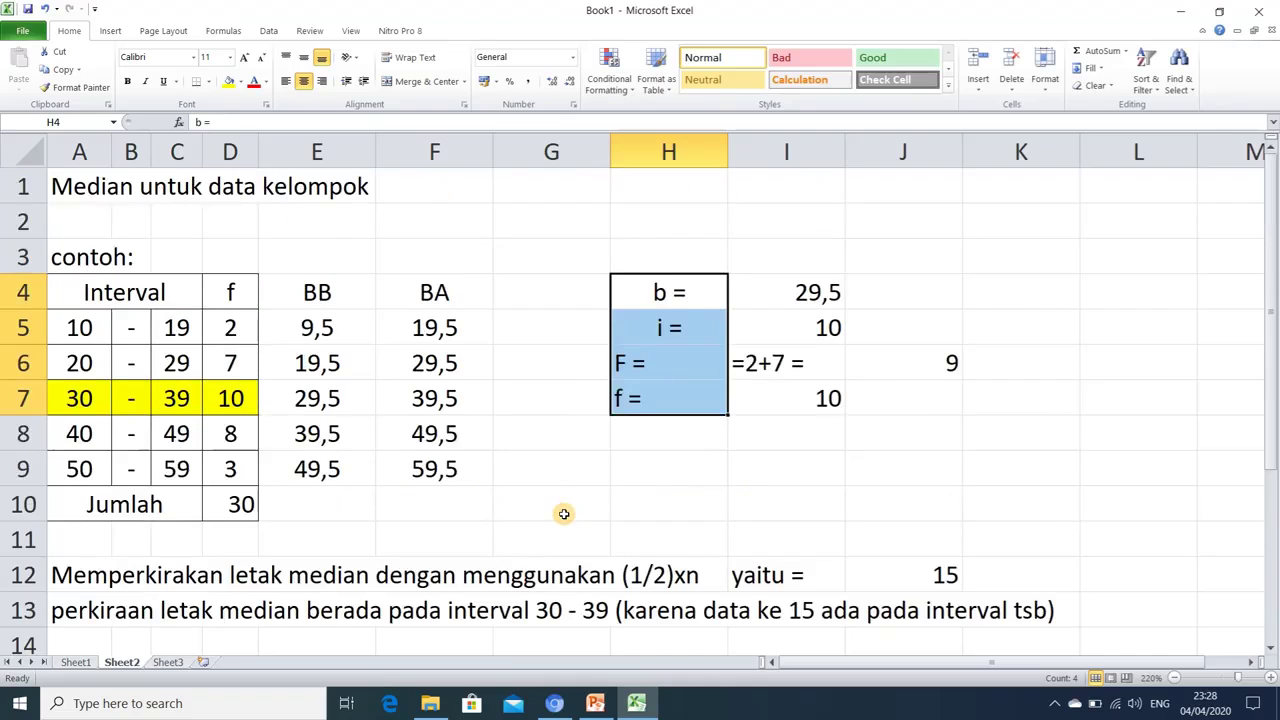
Enter the label "med =" in A15 below the median location notes
left_click(620, 477)
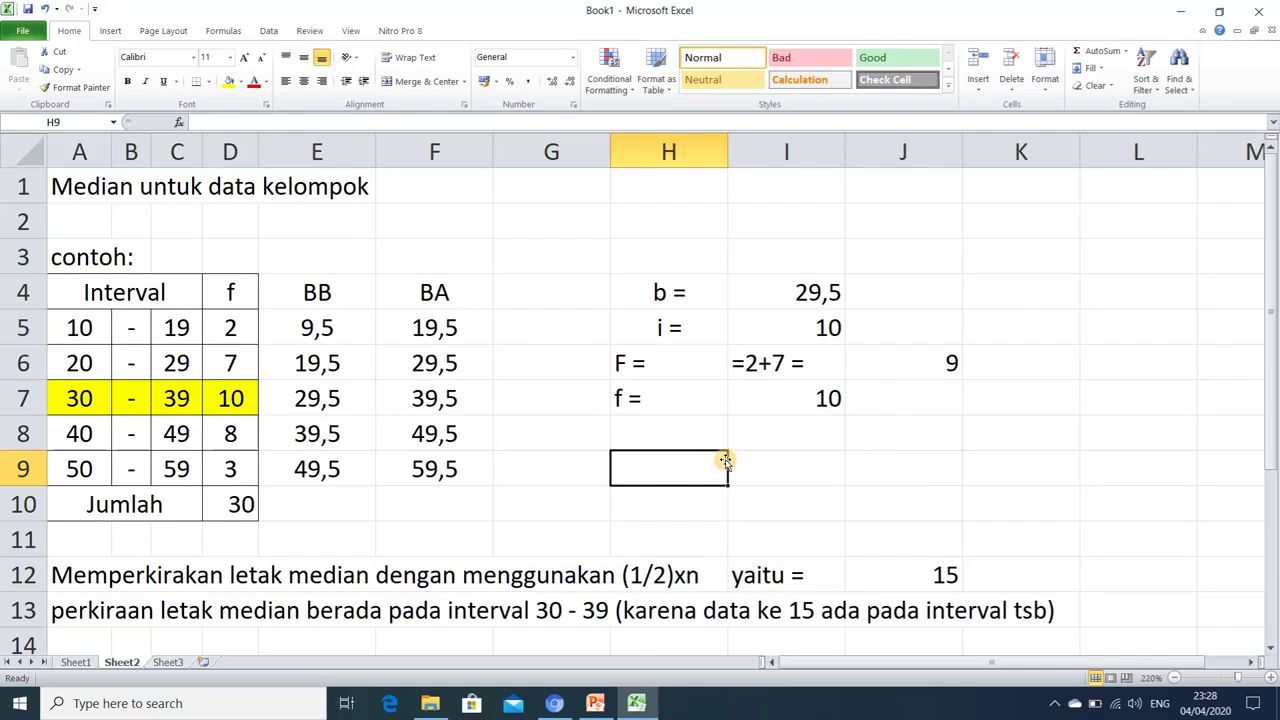
scroll(726, 461, "down", 1)
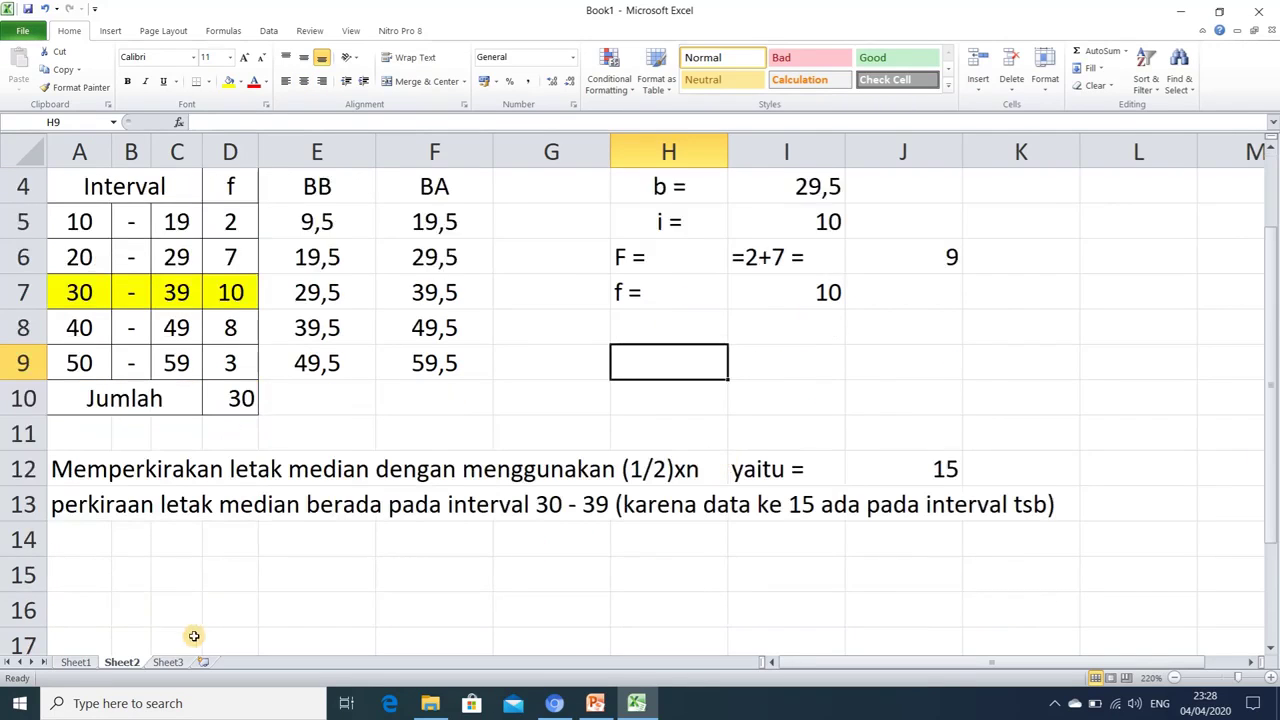
left_click(100, 576)
type("med ")
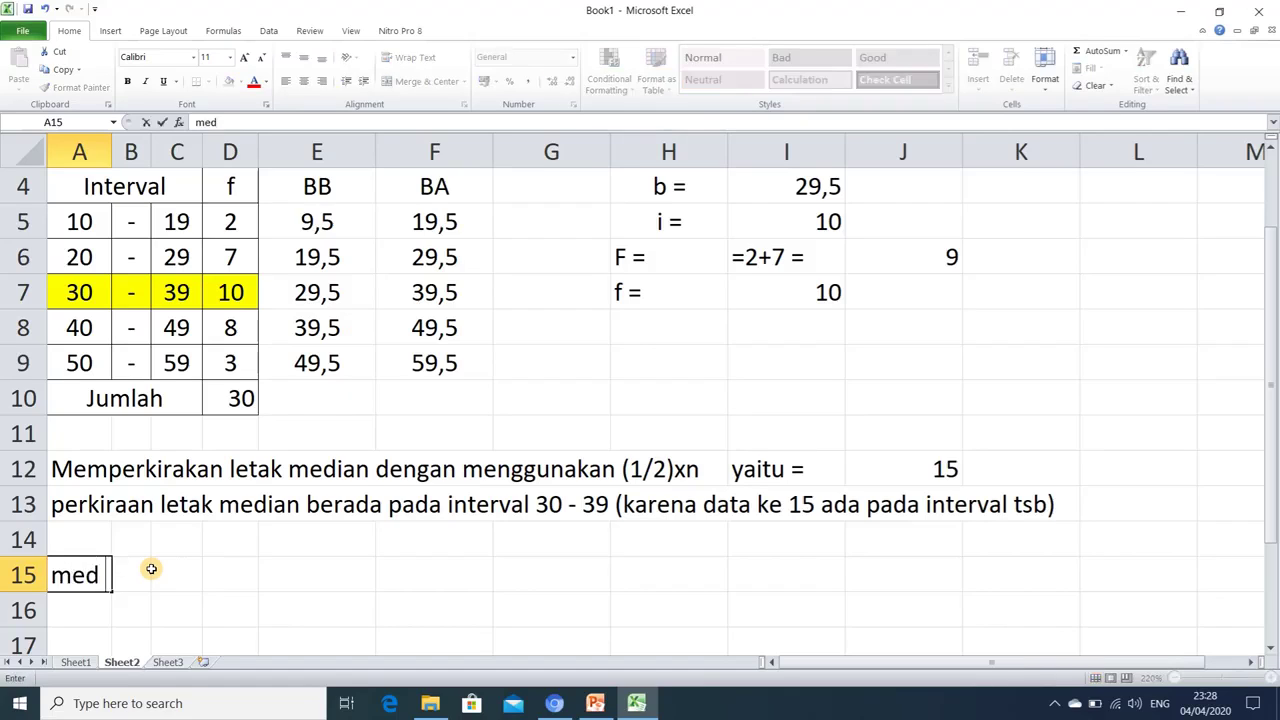
type("=")
key("Tab")
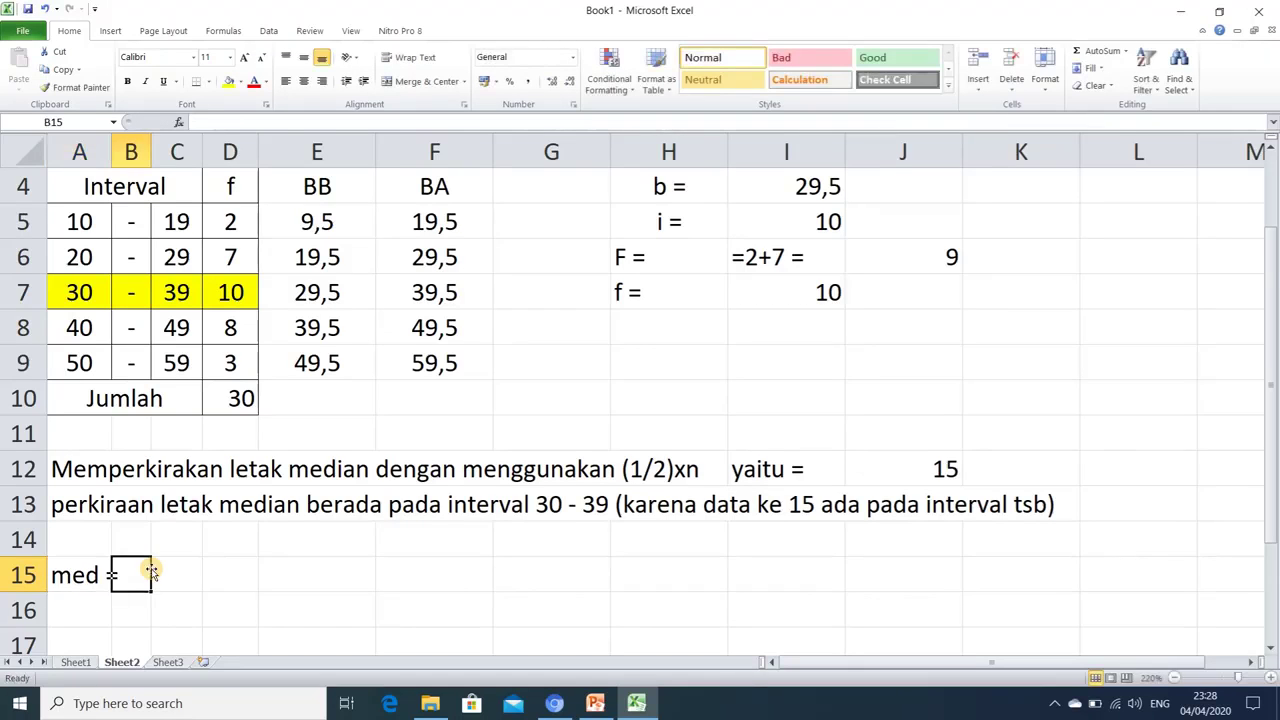
Reference the value of b from I4 in C15 and enter a plus sign as text in D15
key("Tab")
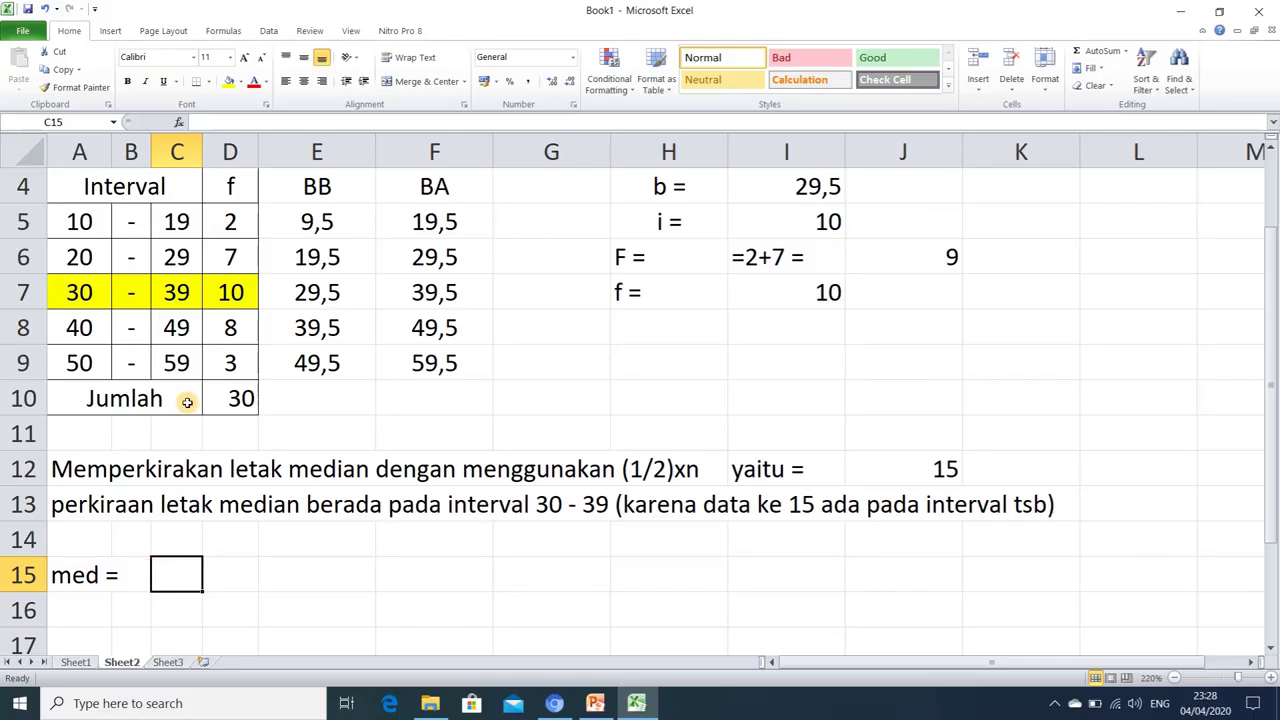
type("=")
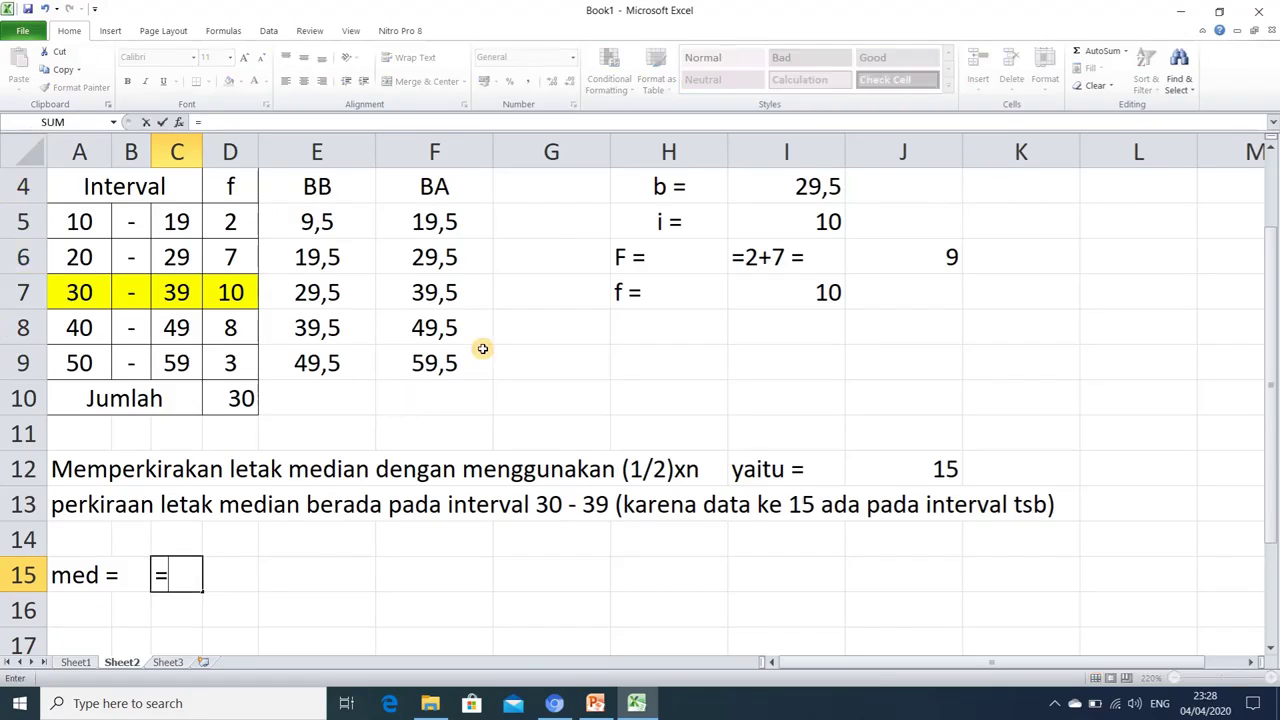
left_click(780, 184)
key("Return")
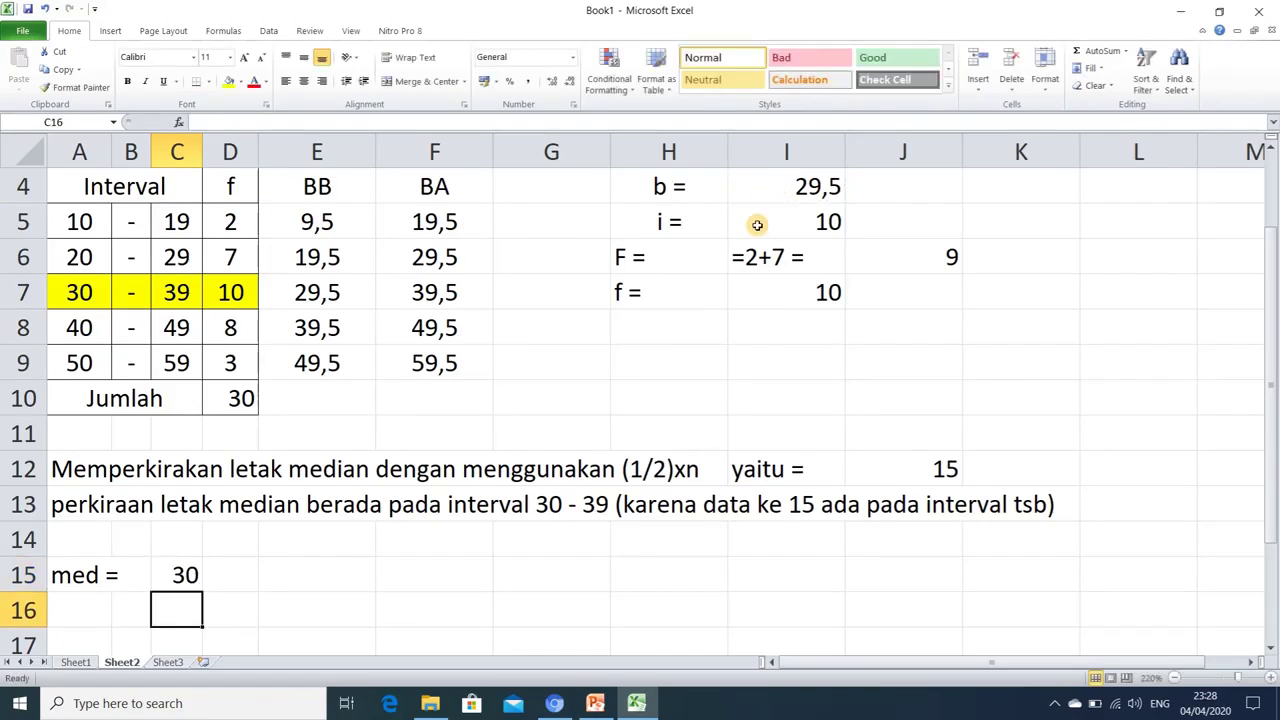
left_click(216, 572)
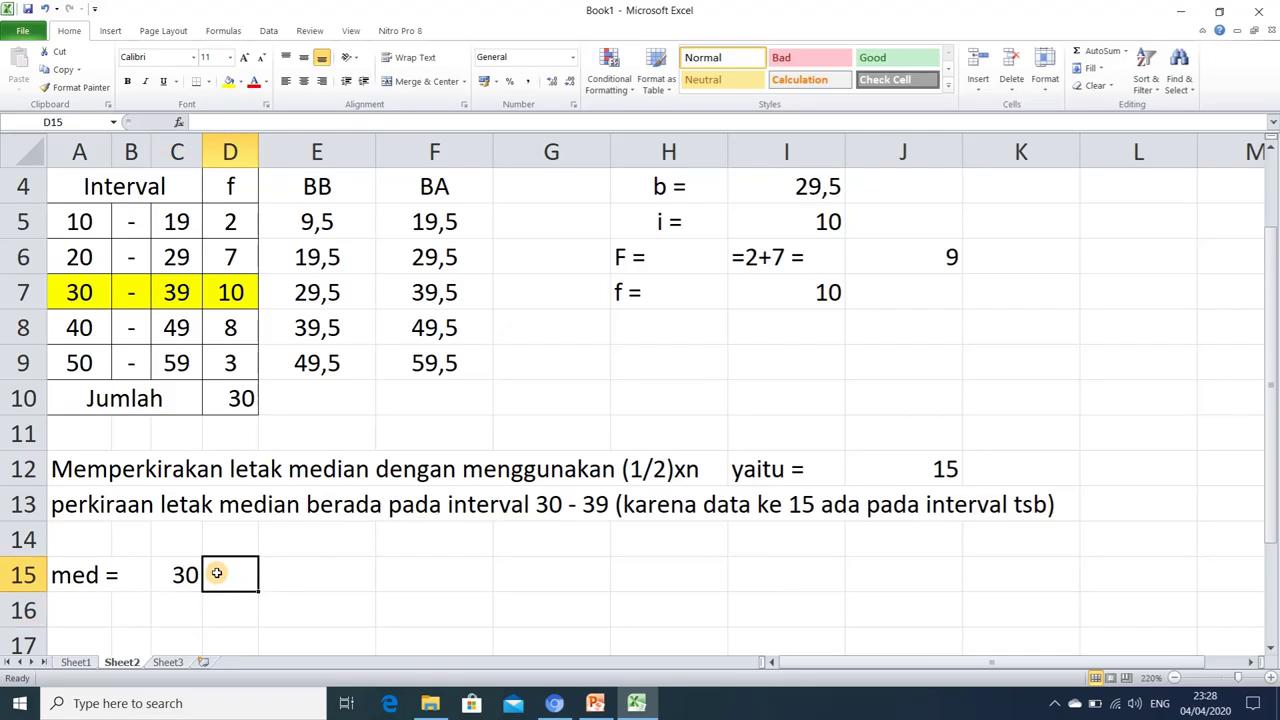
type("'+")
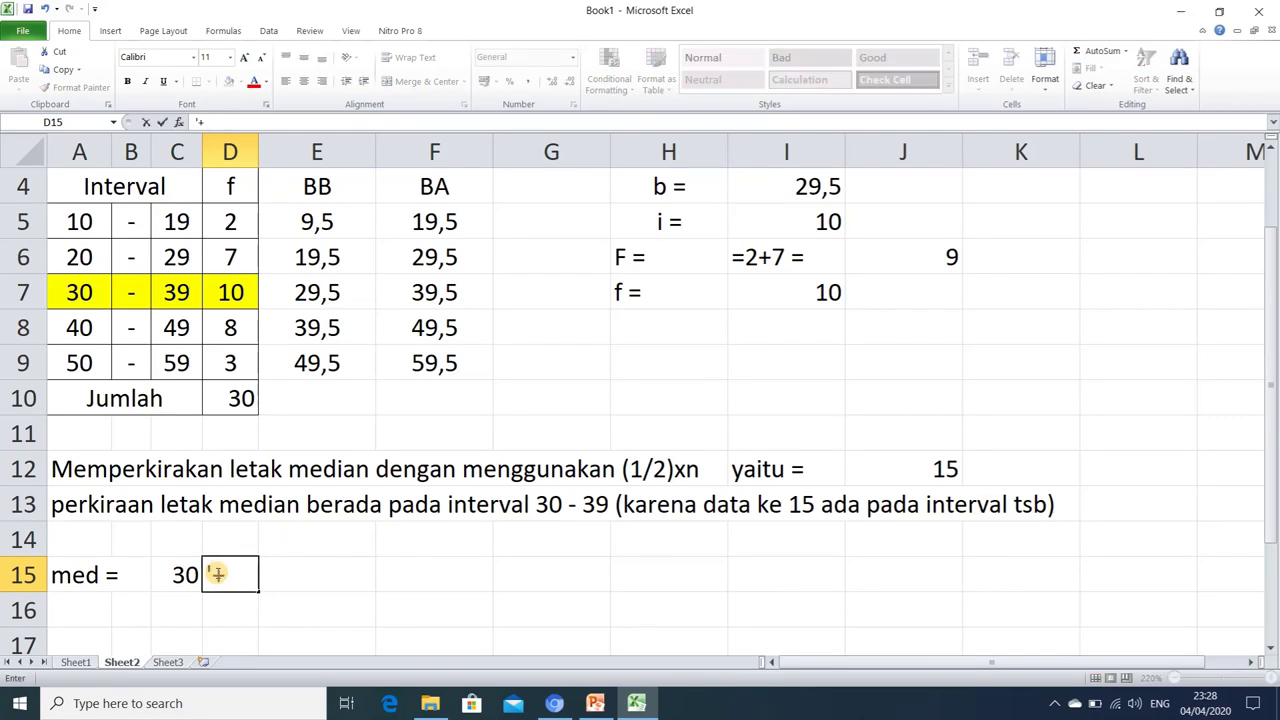
key("Tab")
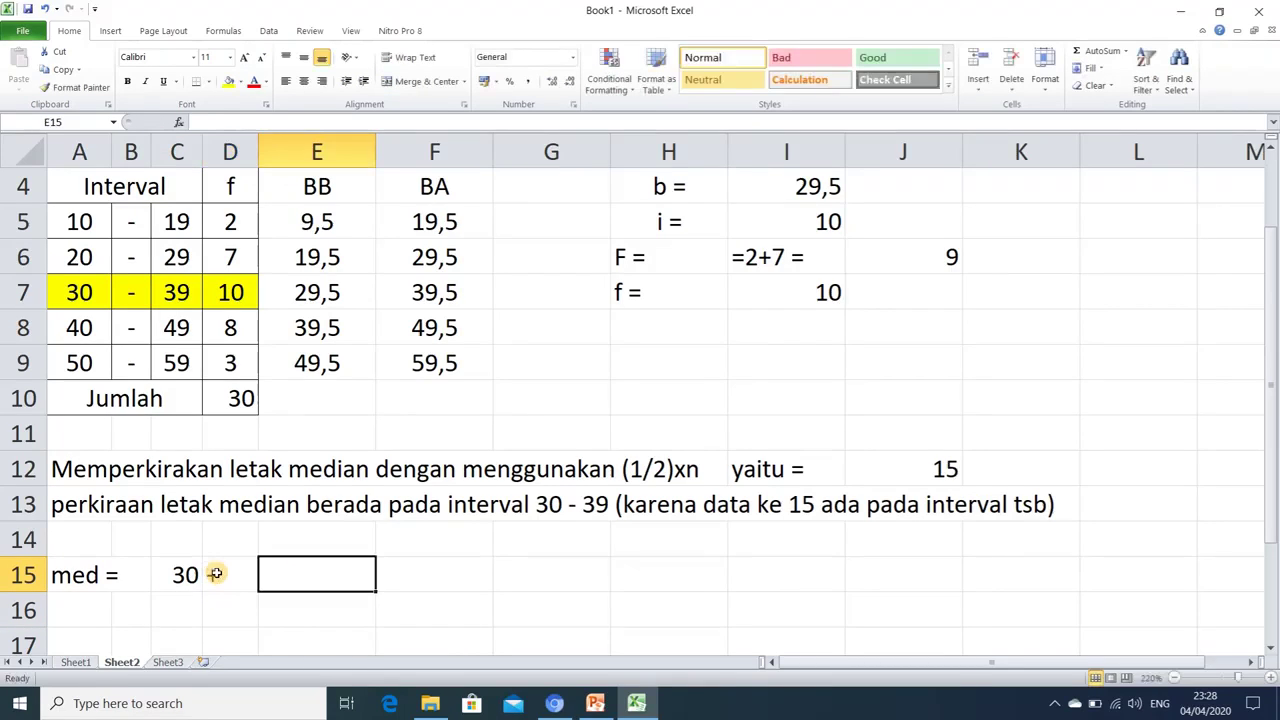
Check which term follows b in the median formula on the PowerPoint slide, and return to the Excel sheet
left_click(606, 699)
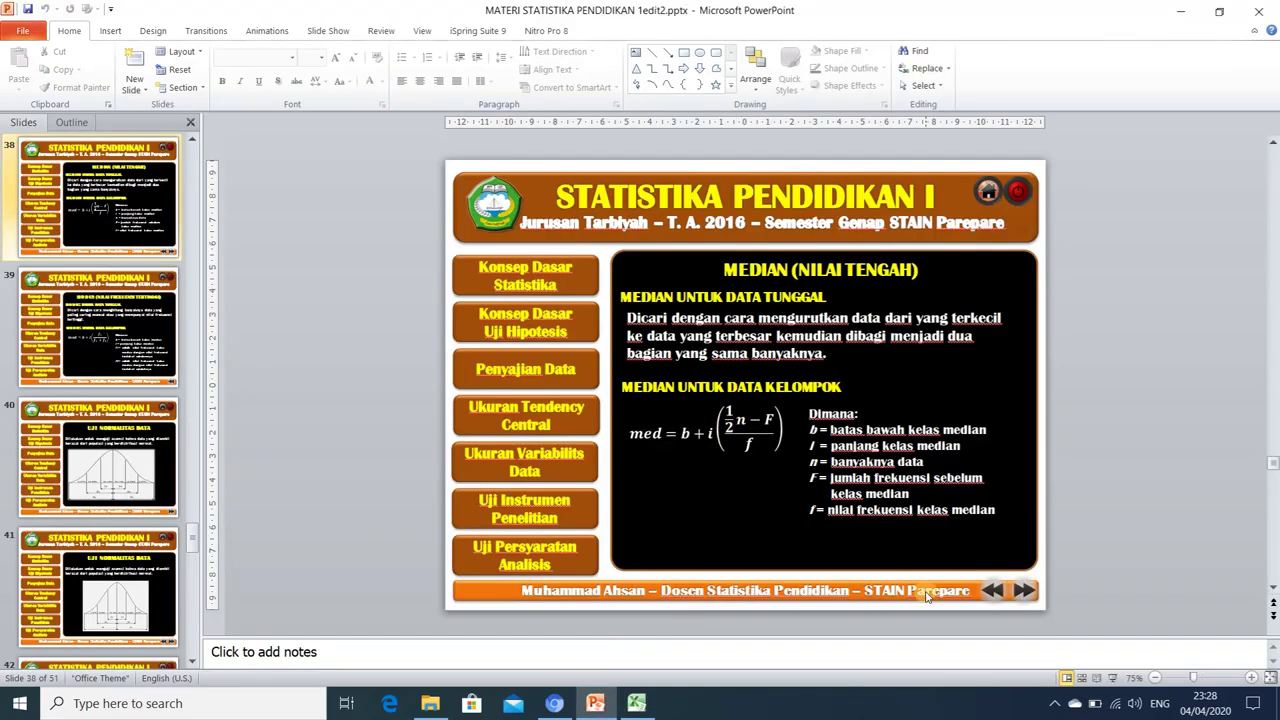
left_click(1112, 678)
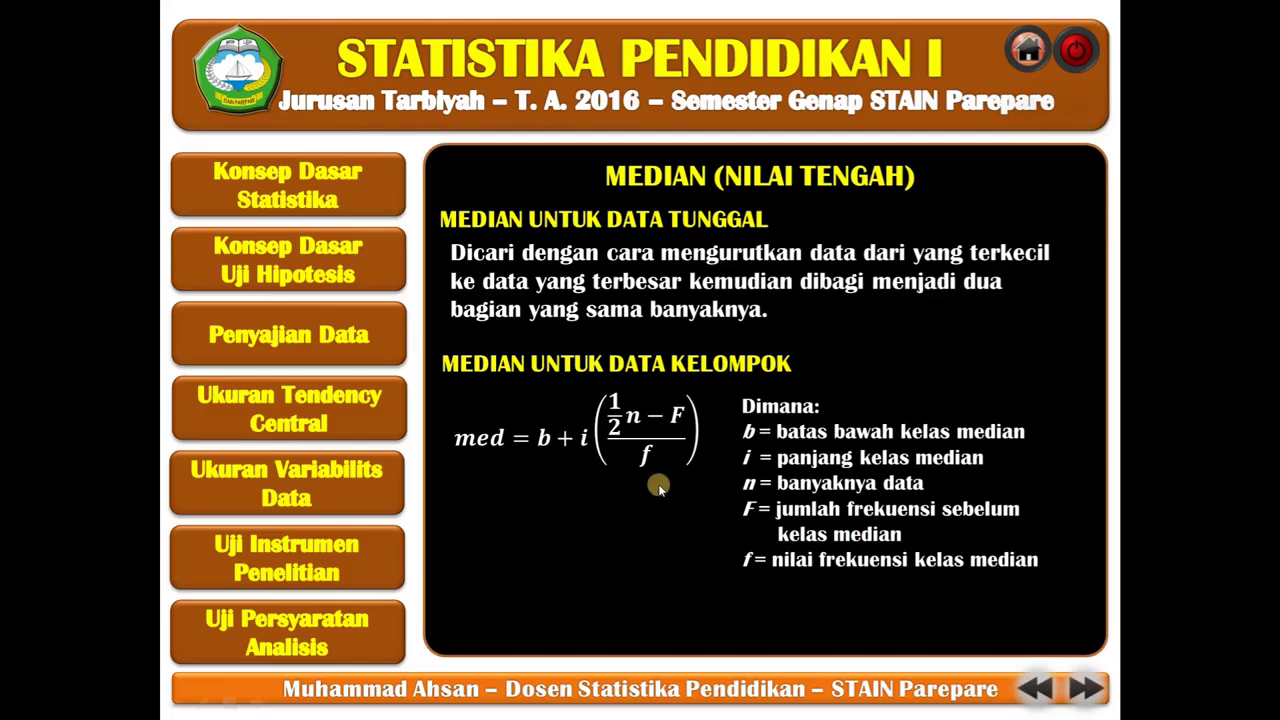
left_click(1076, 58)
left_click(637, 703)
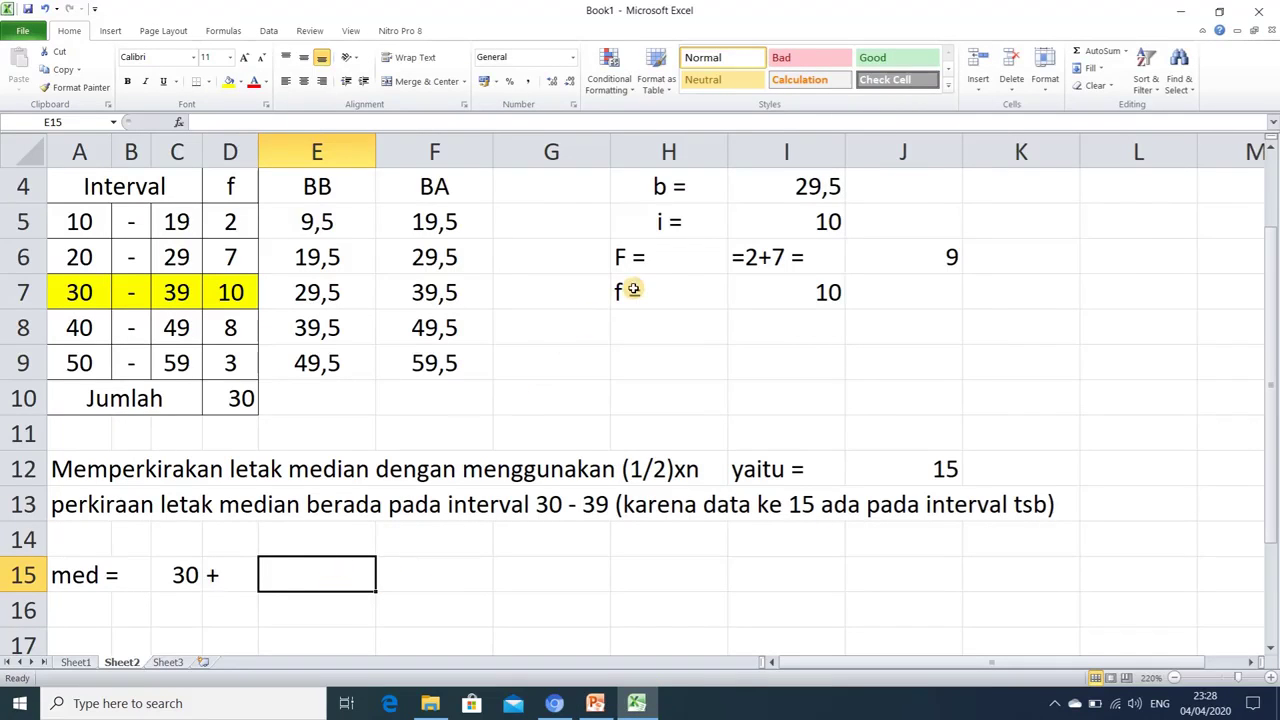
Enter the formula =10*((J12-J6)/I7) in E15 as the term after the plus sign
type("=10")
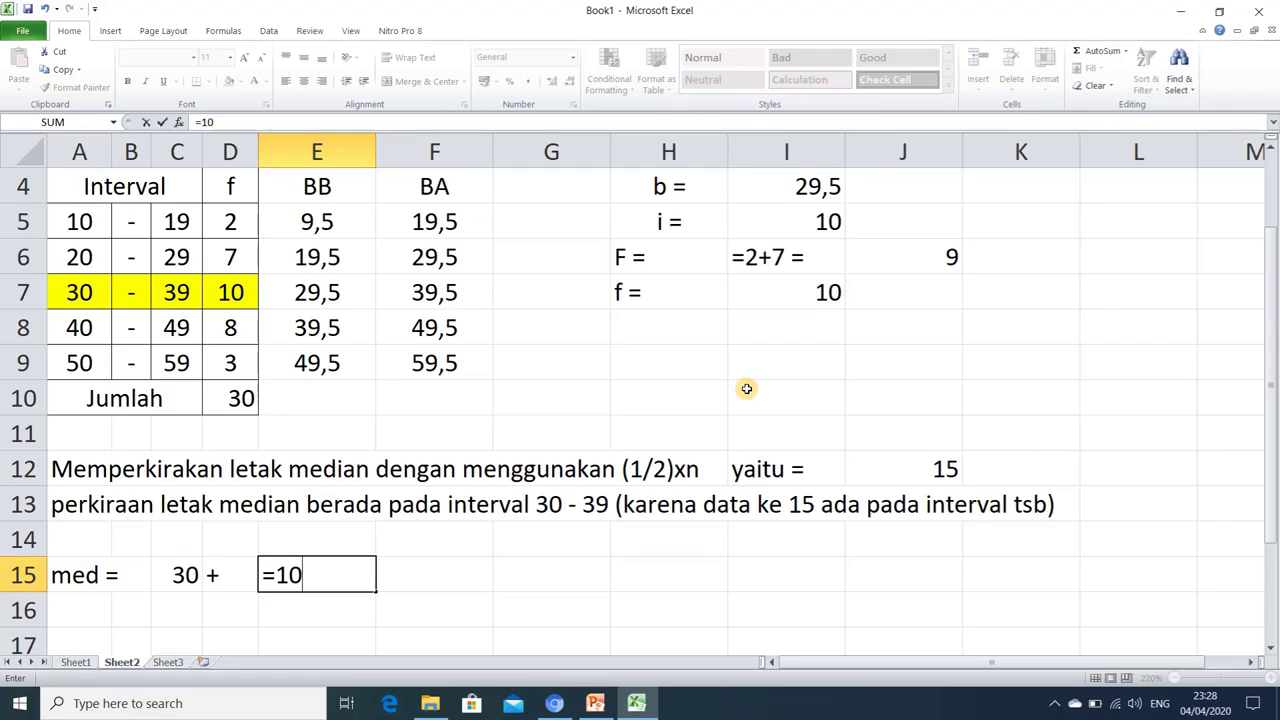
type("*(")
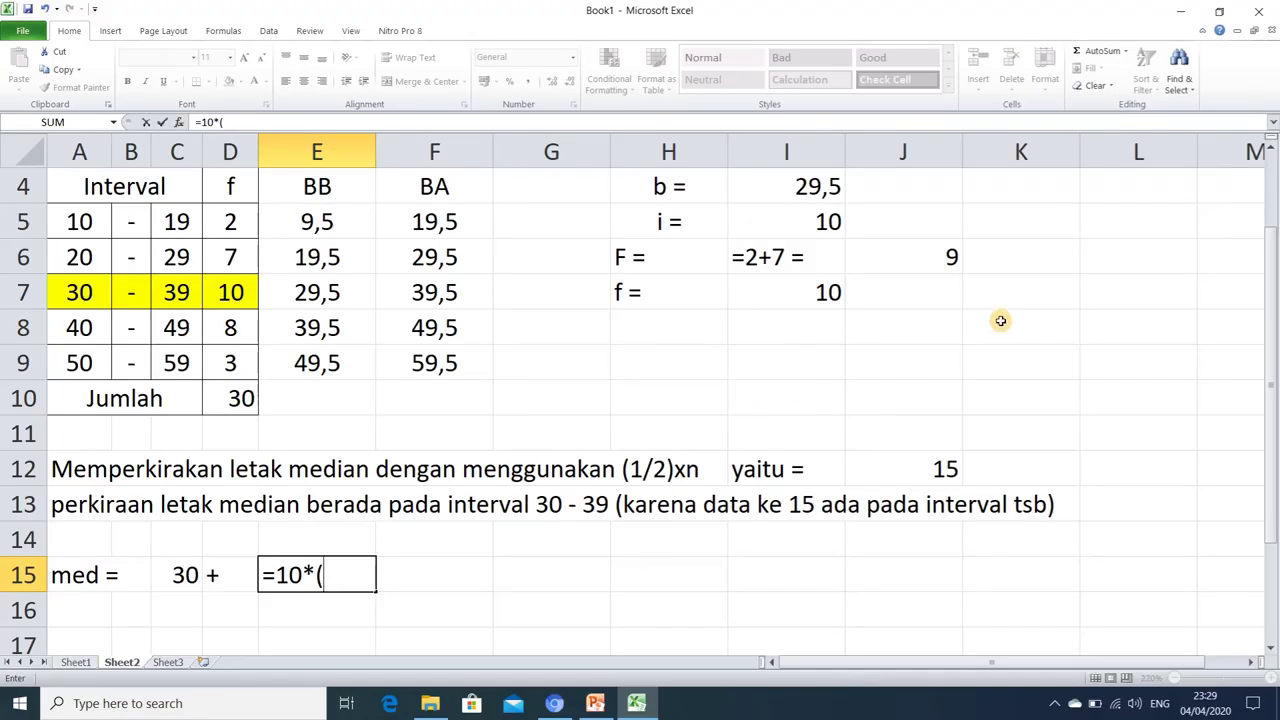
left_click(943, 470)
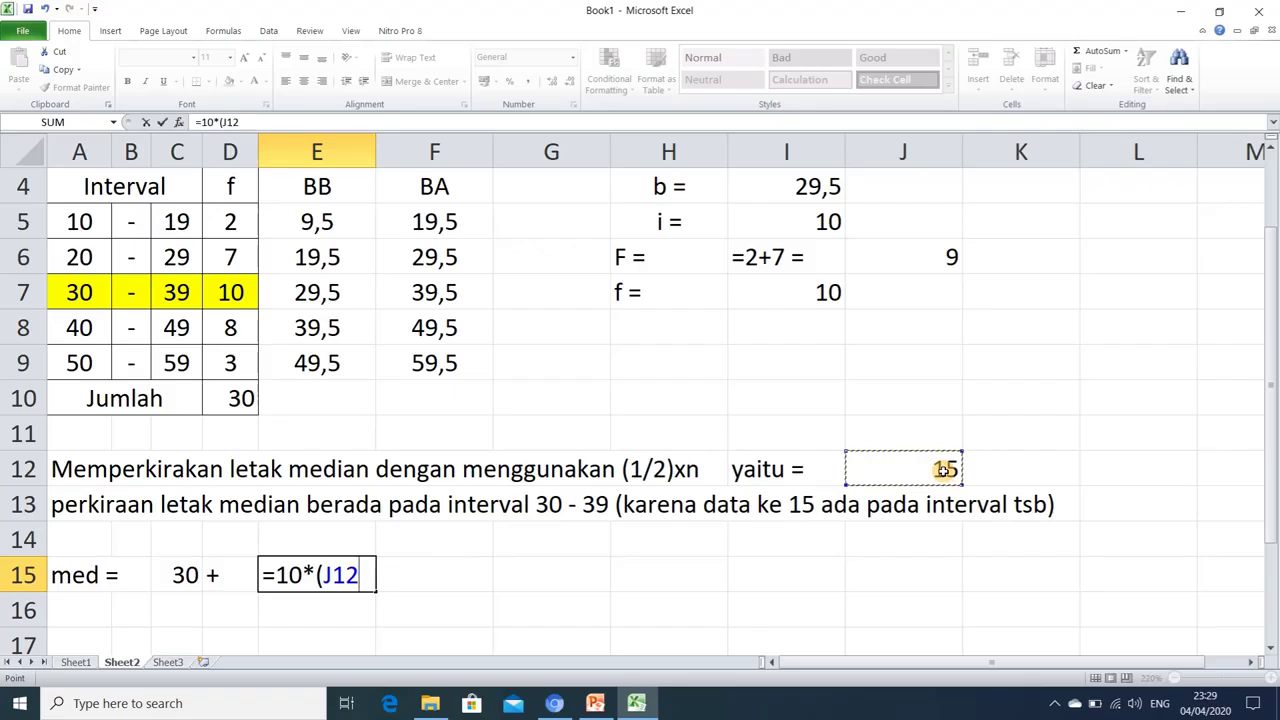
type("-")
left_click(924, 265)
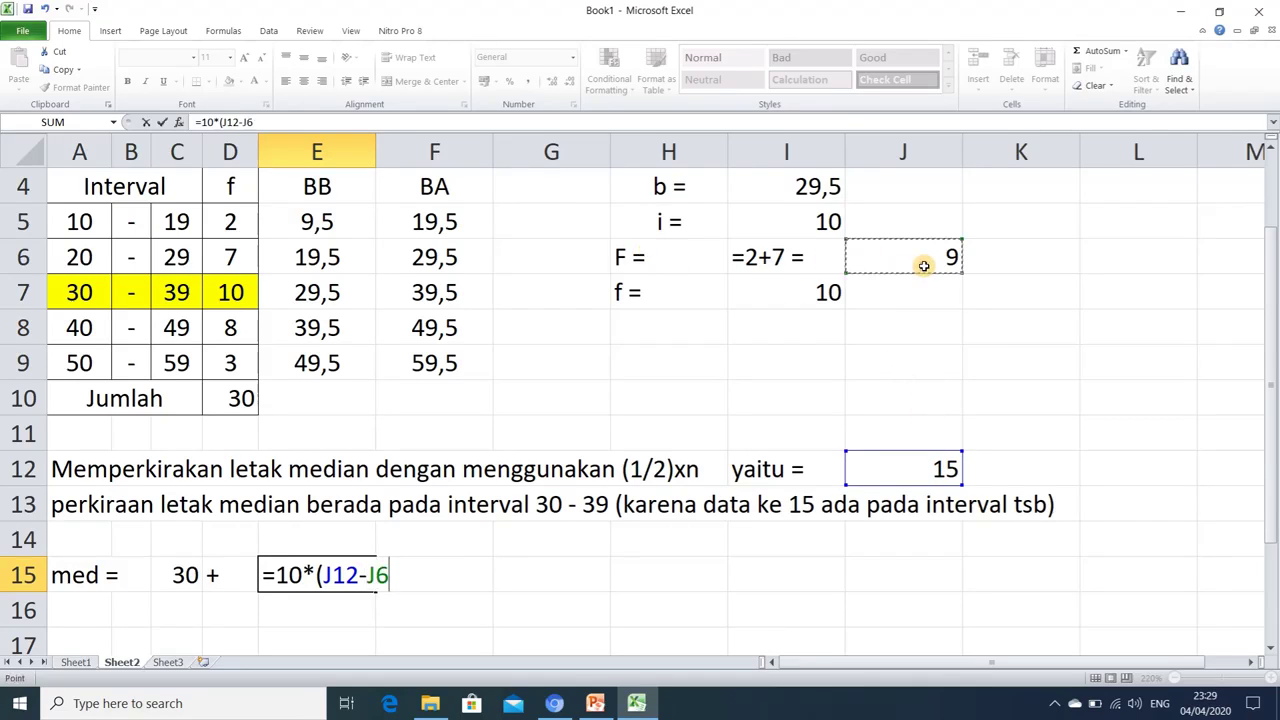
type(")")
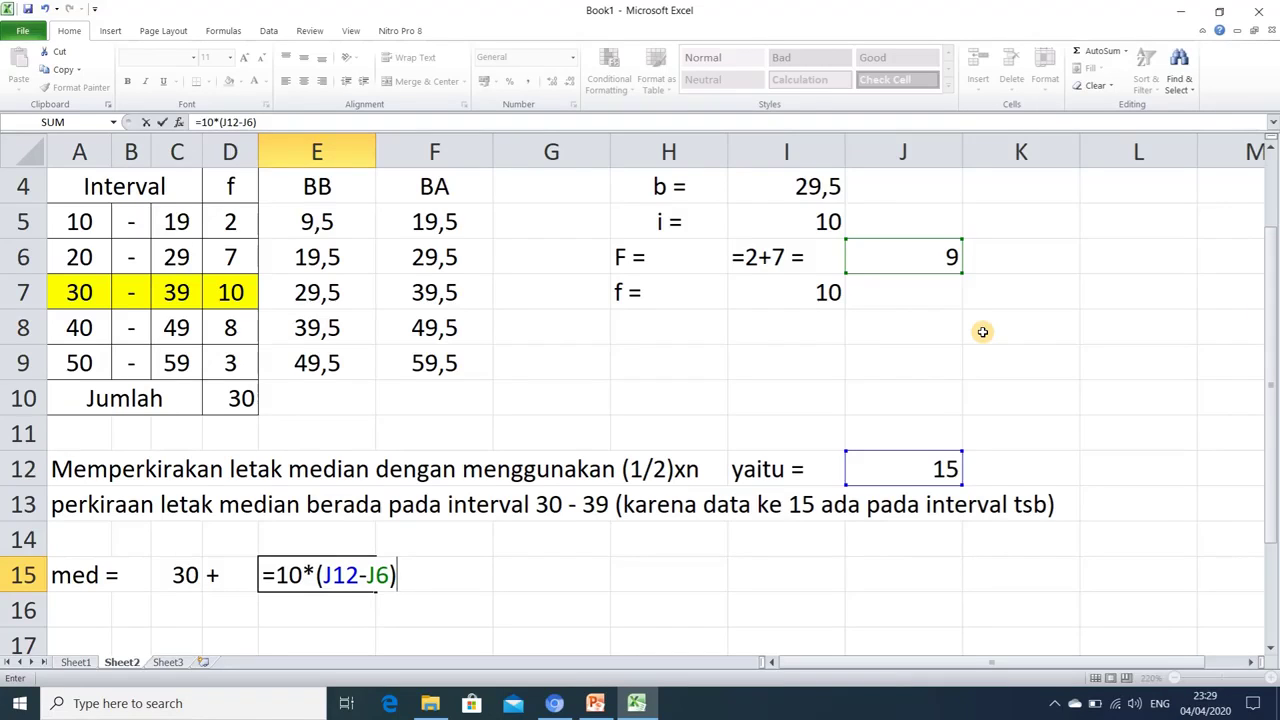
type("/")
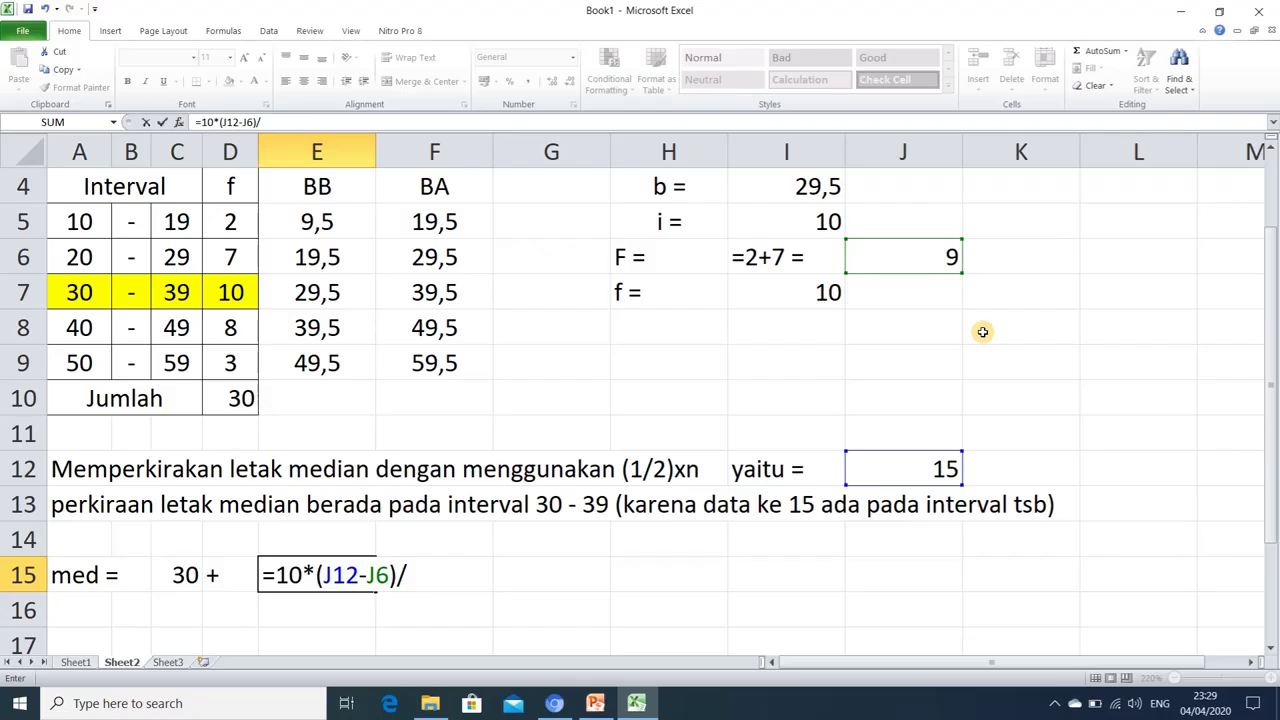
left_click(818, 292)
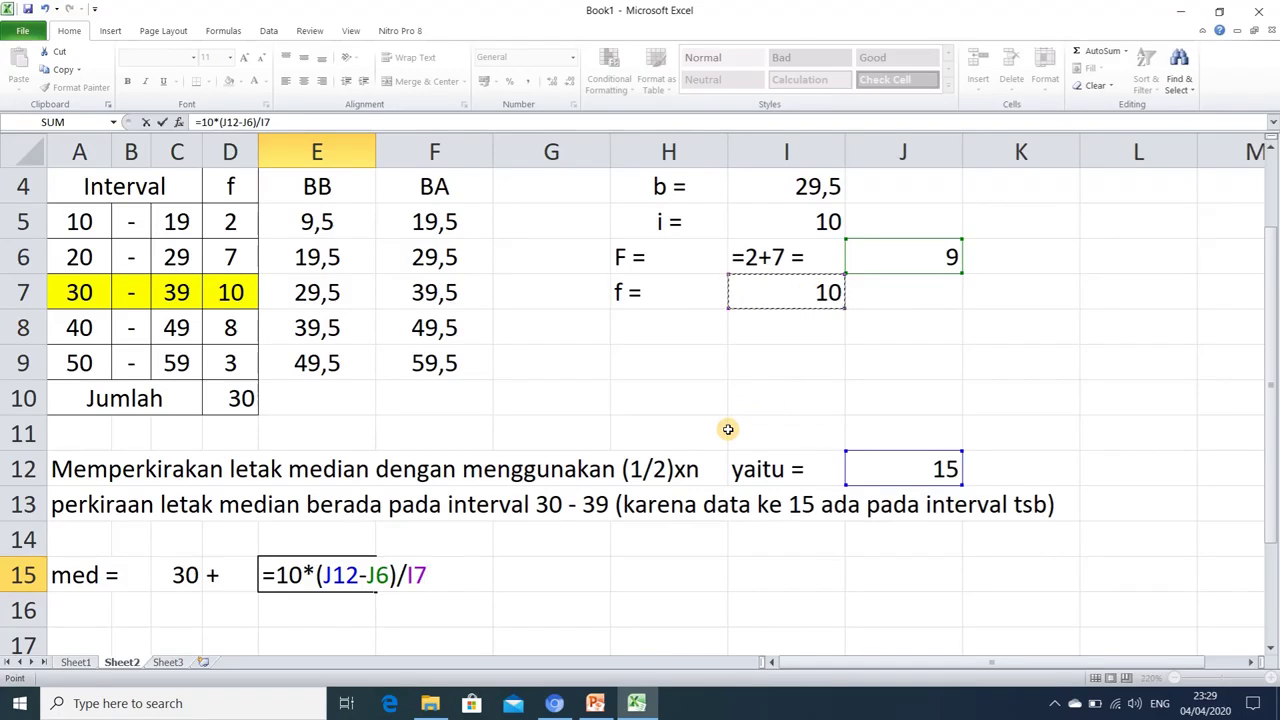
type(")")
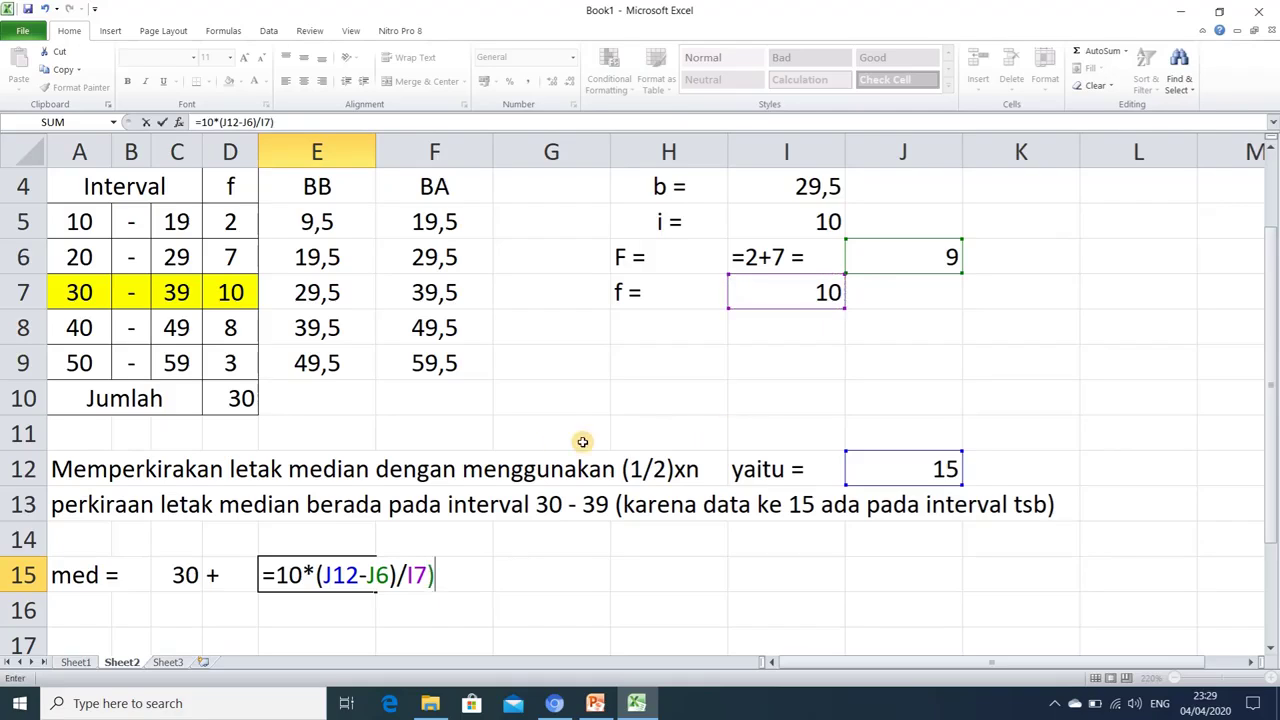
left_click(316, 577)
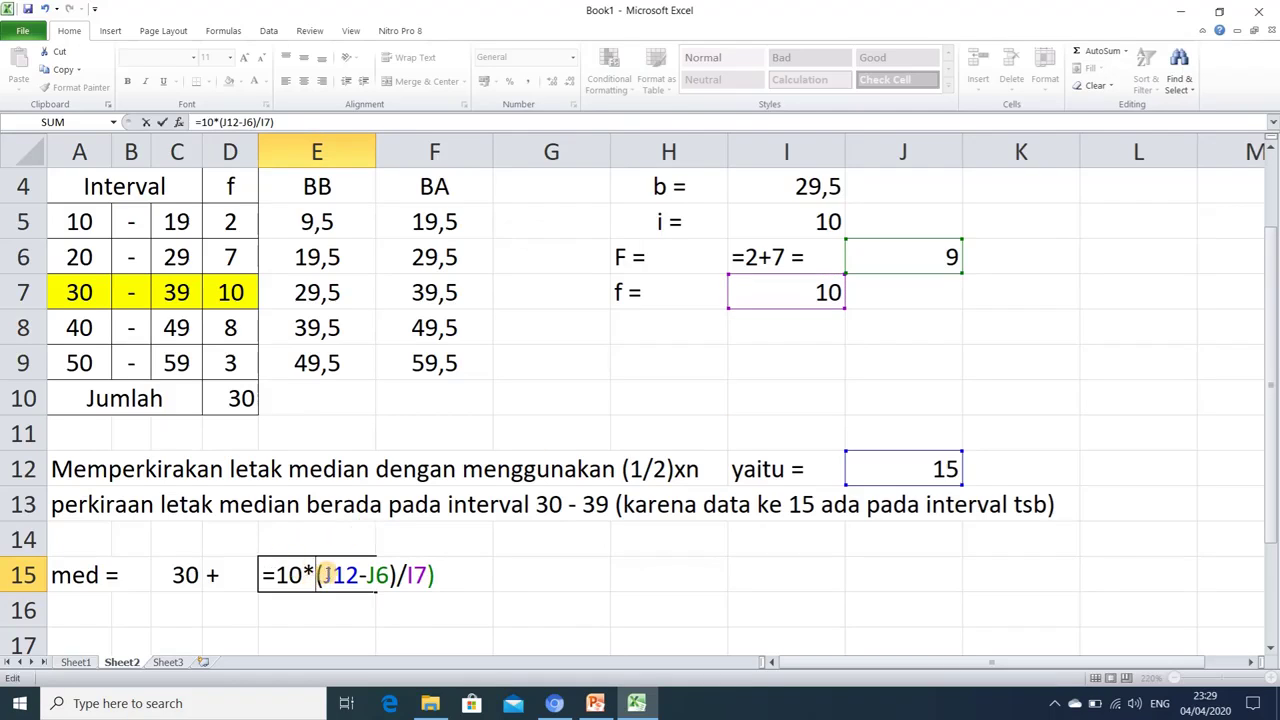
type("(")
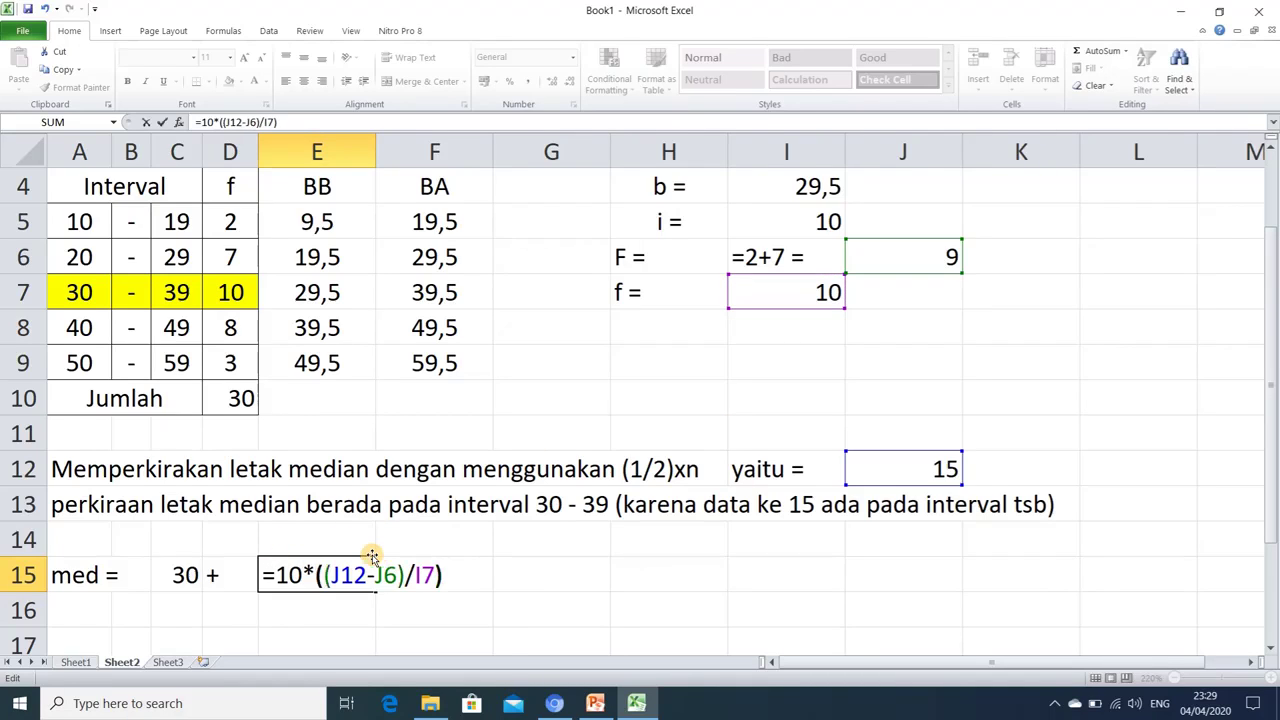
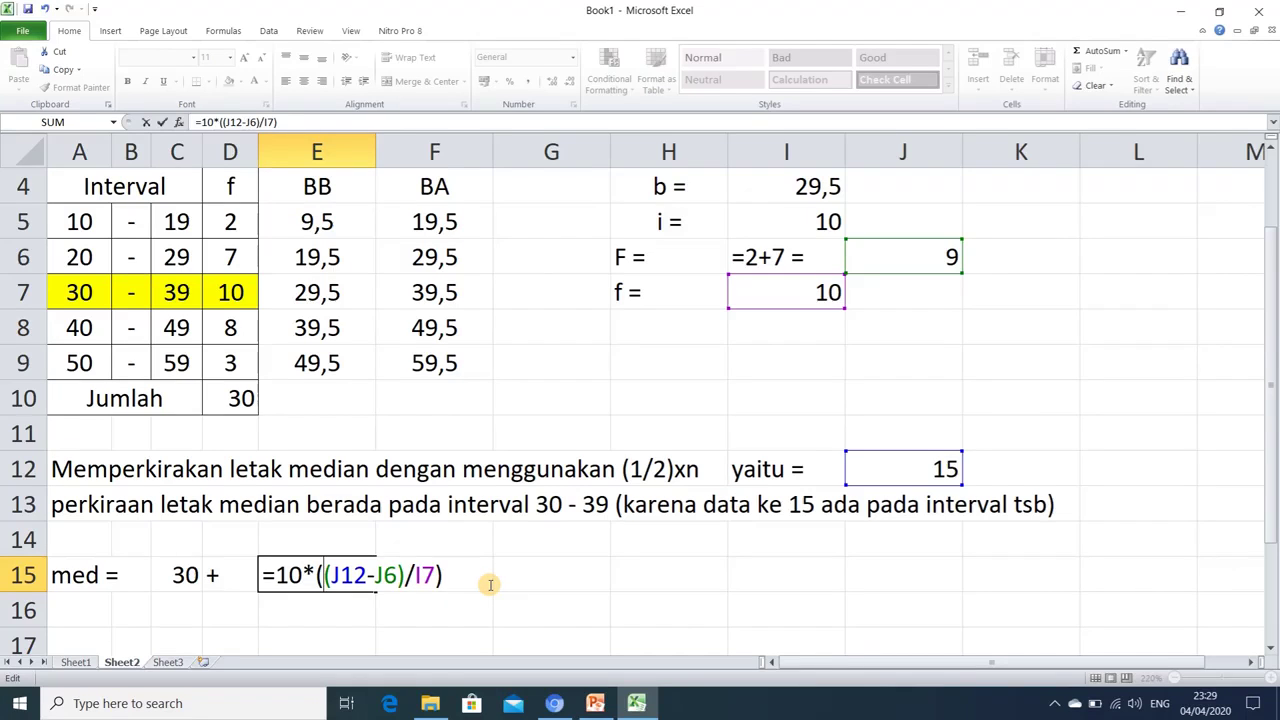
key("Return")
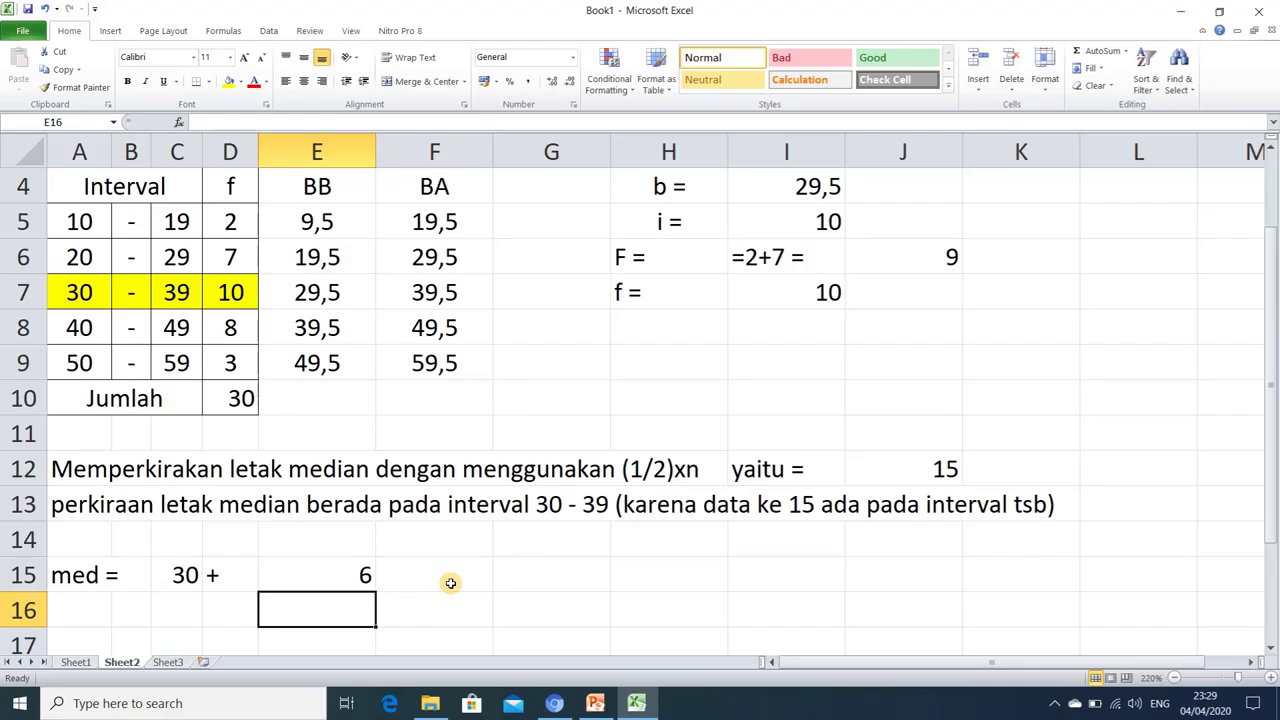
Open the formula in E15 to review its cell references, and close it unedited
scroll(450, 583, "down", 1)
scroll(450, 583, "up", 1)
left_click(352, 571)
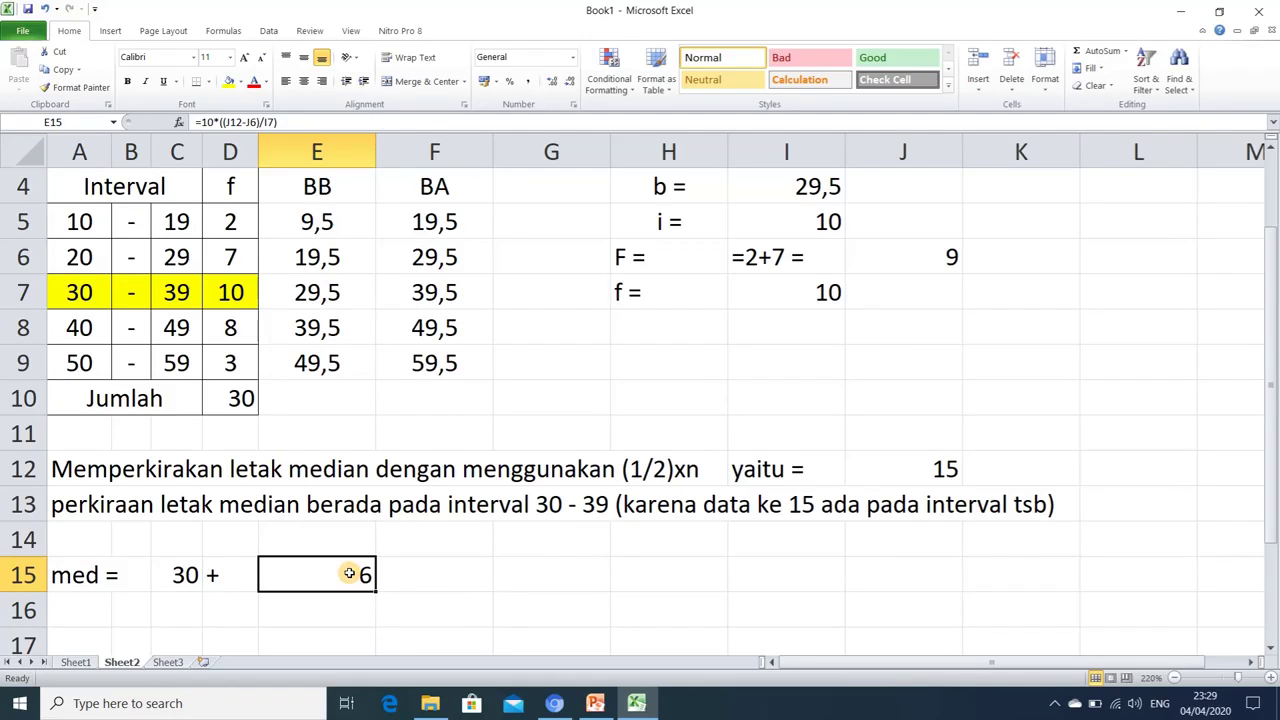
double_click(349, 573)
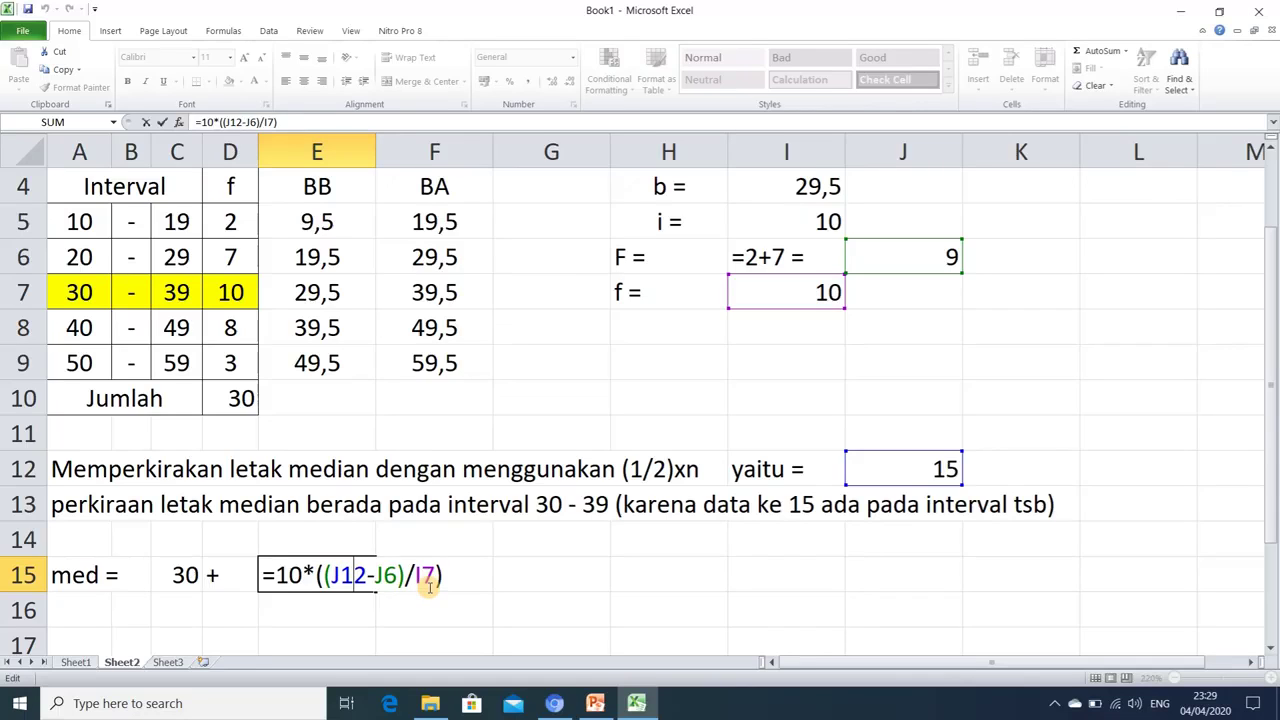
key("Return")
Add the two median terms in C16 with the formula =C15+E15
left_click(190, 600)
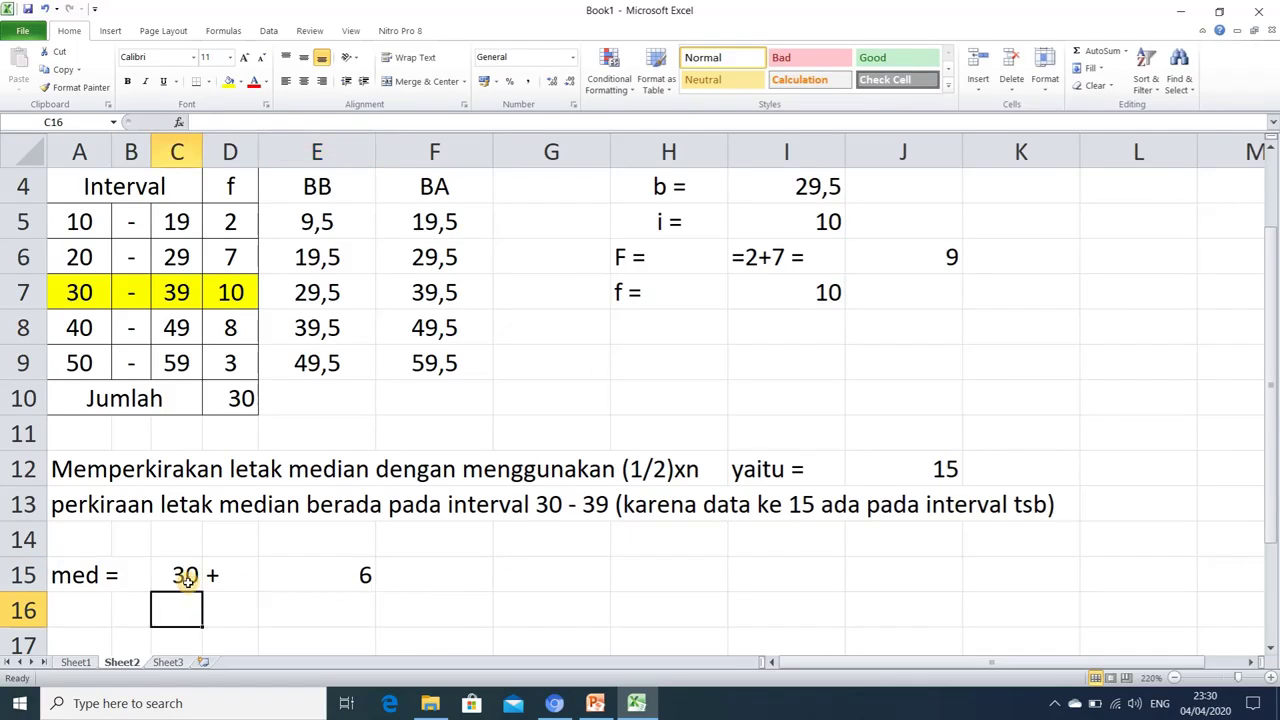
type("=")
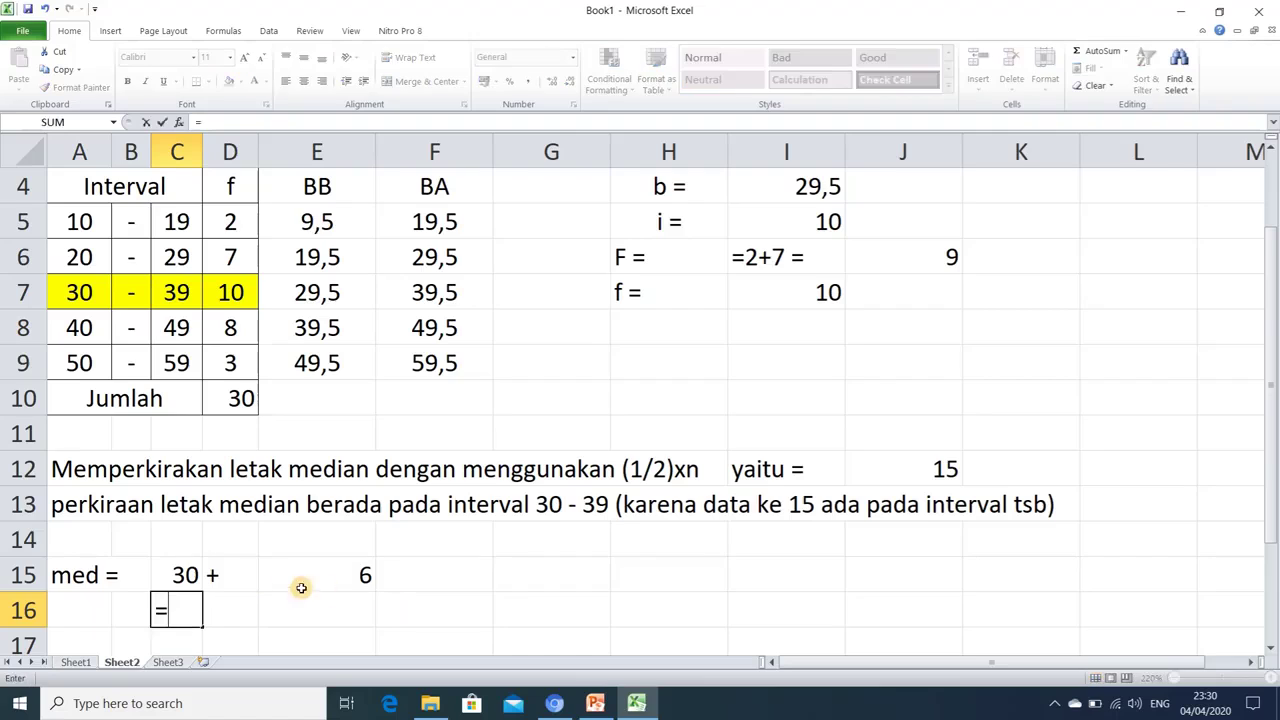
left_click(187, 573)
type("+")
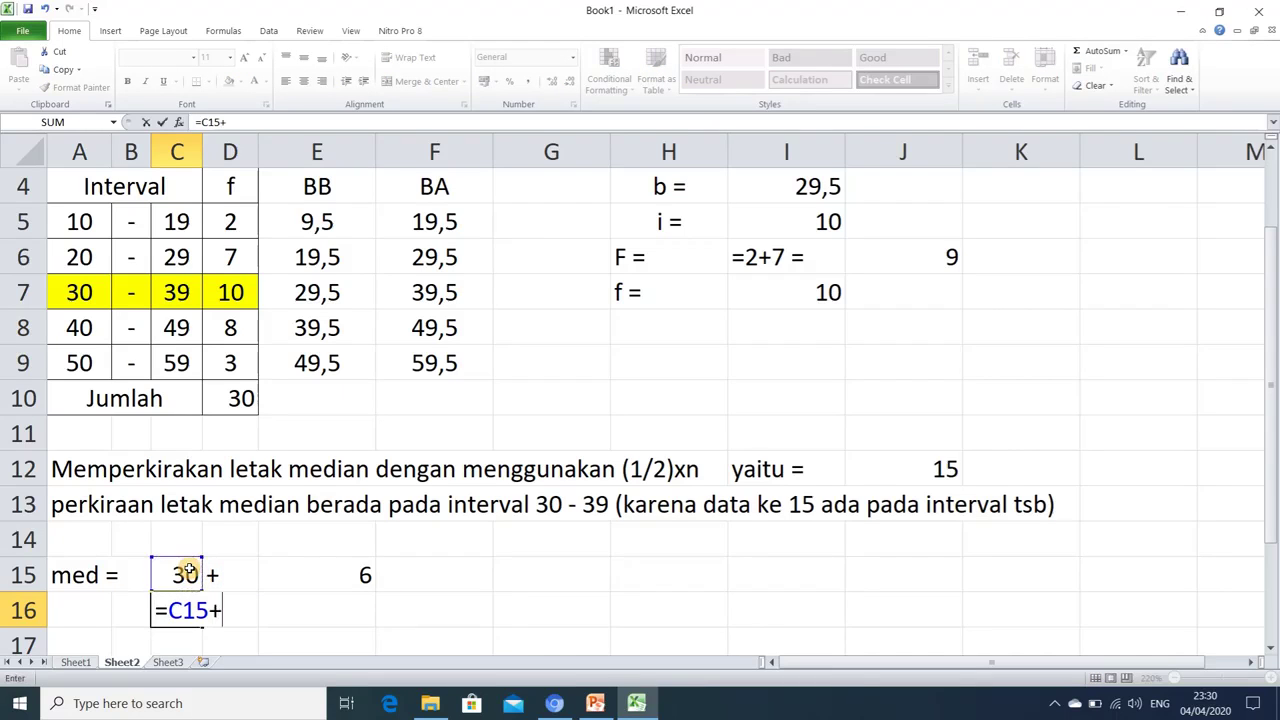
left_click(346, 577)
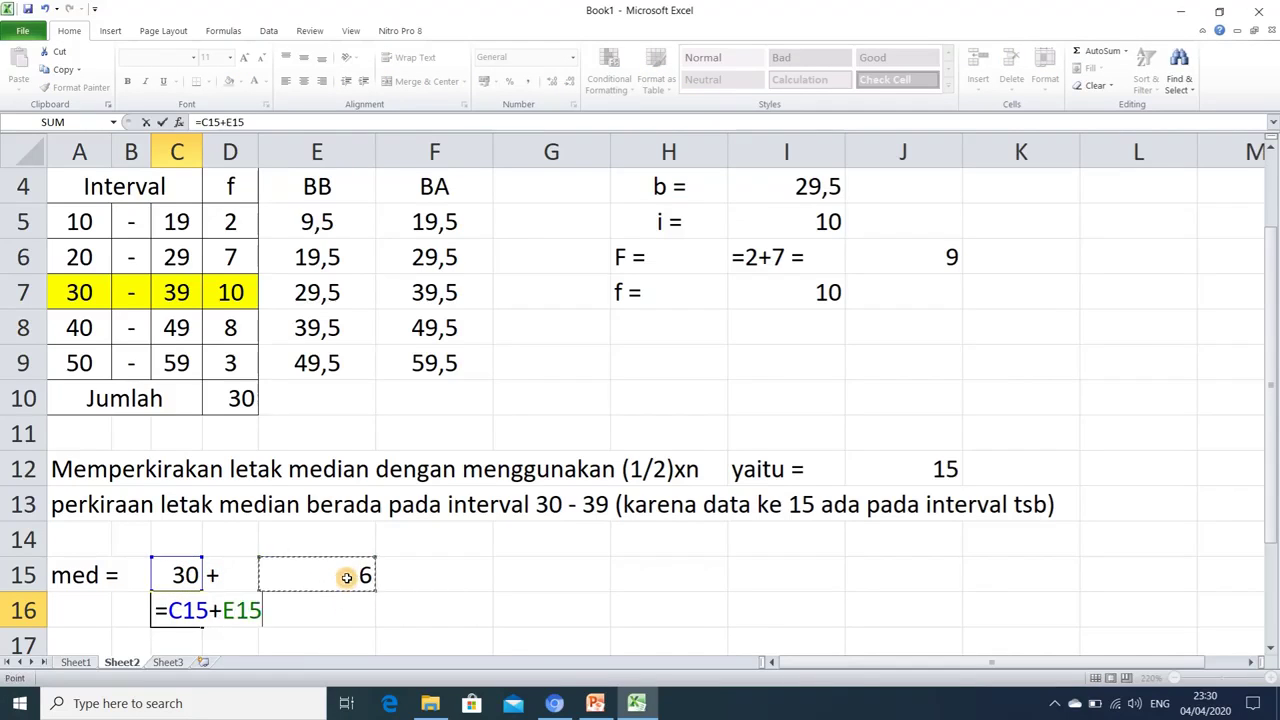
key("Return")
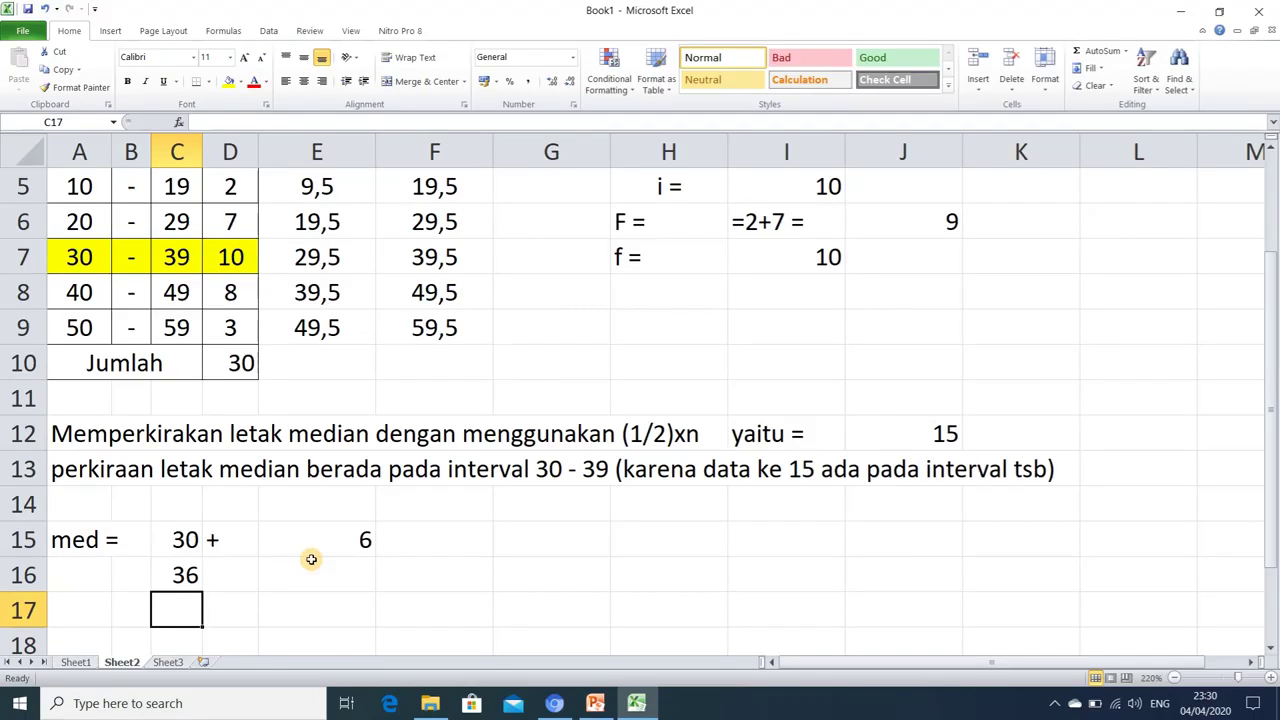
Review the median formula in C16 against the frequency table and the location notes above it
left_click(186, 573)
scroll(357, 531, "up", 2)
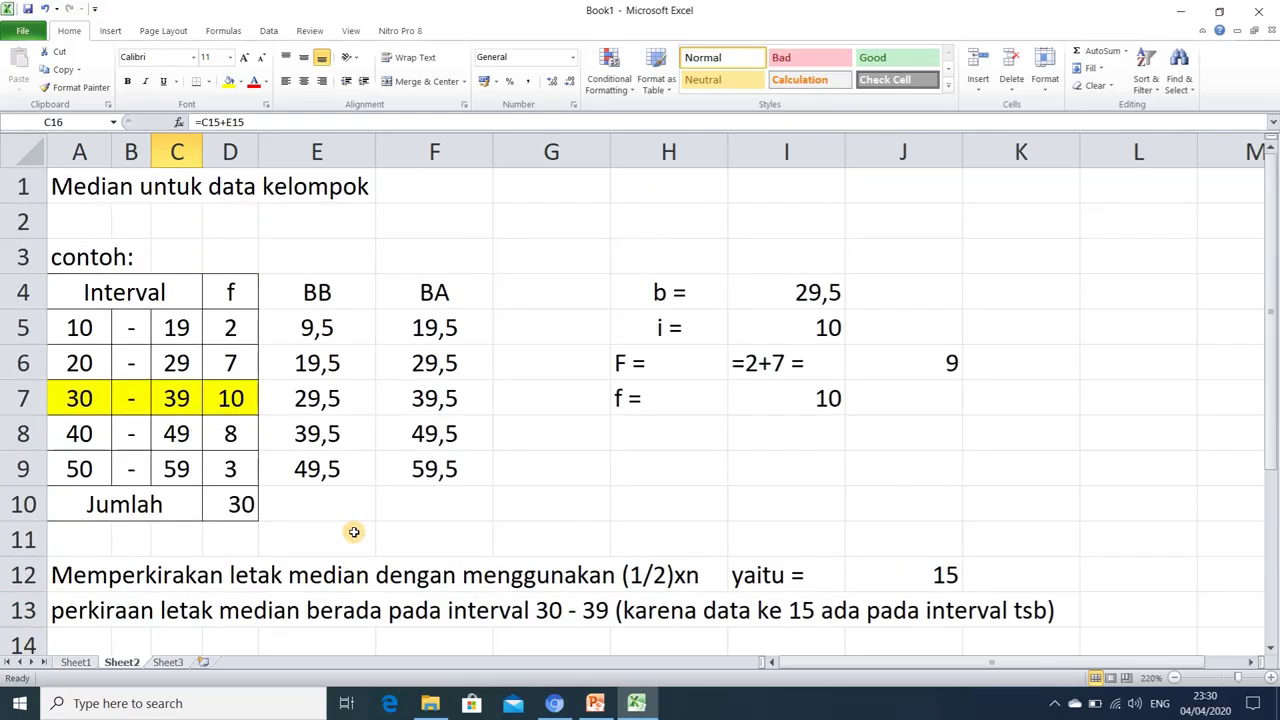
scroll(351, 531, "down", 4)
scroll(349, 529, "down", 2)
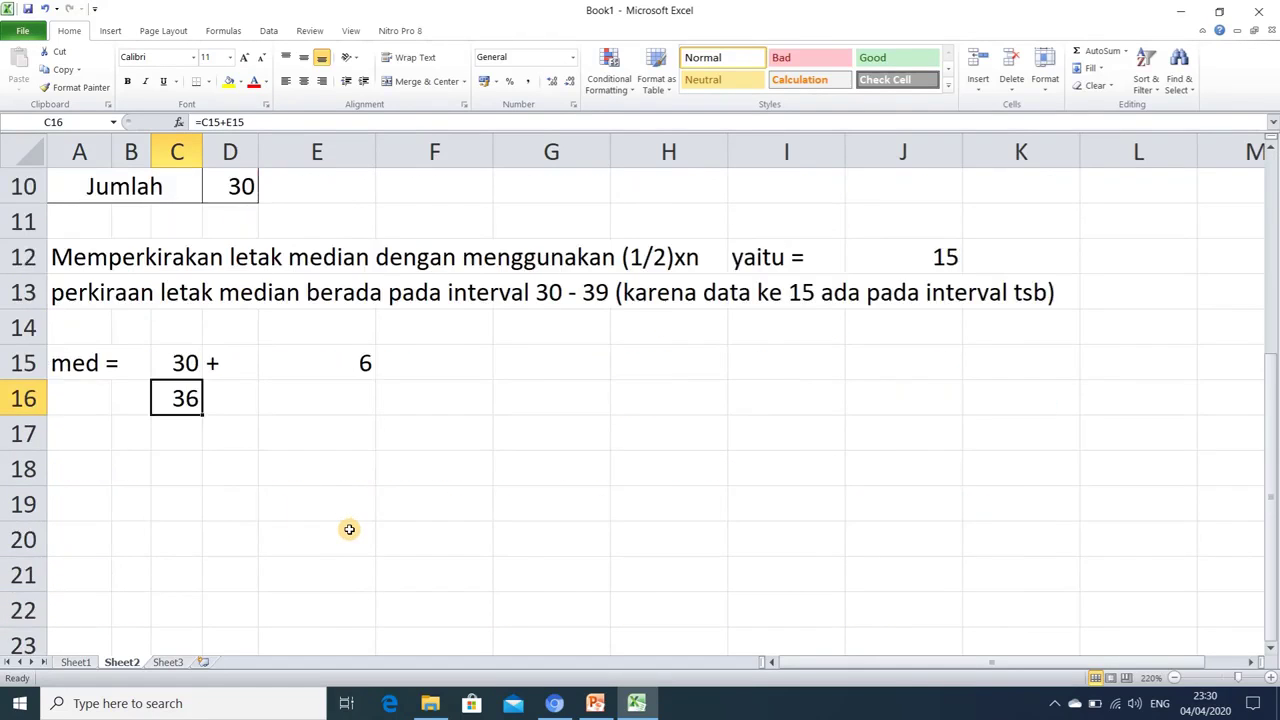
scroll(349, 529, "up", 3)
scroll(349, 529, "down", 3)
scroll(349, 529, "up", 3)
scroll(352, 525, "down", 2)
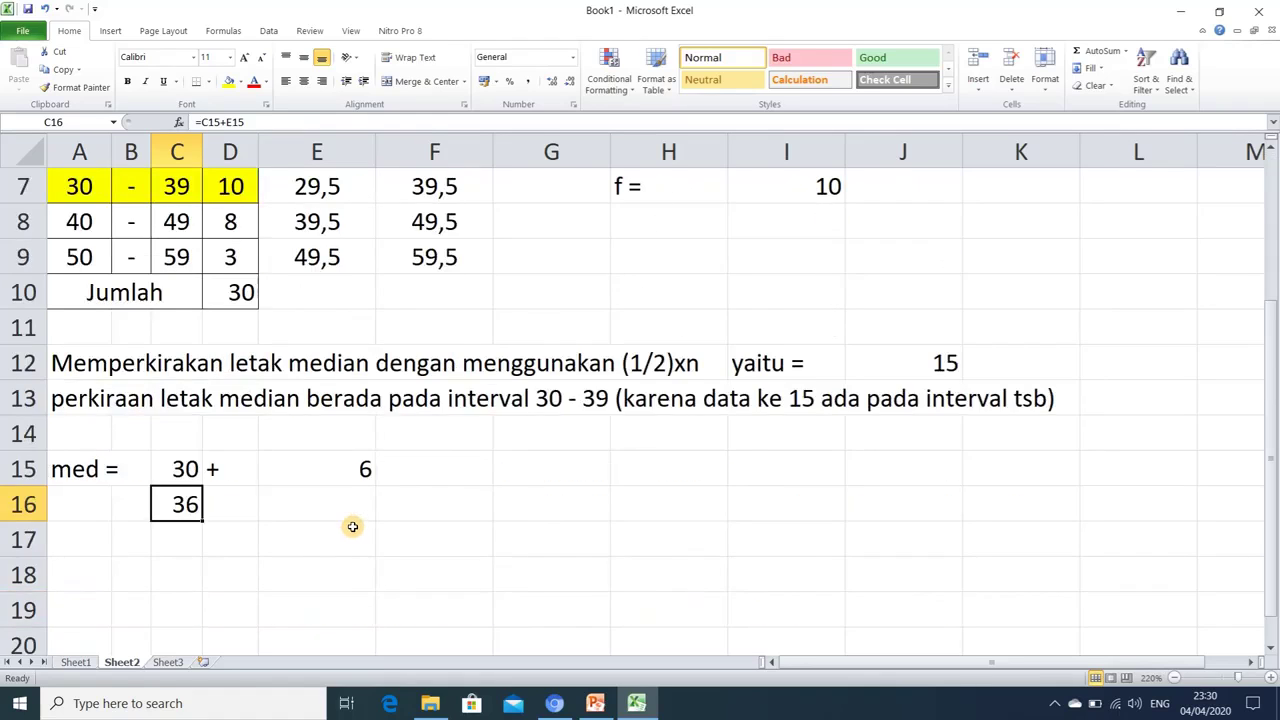
scroll(352, 522, "up", 2)
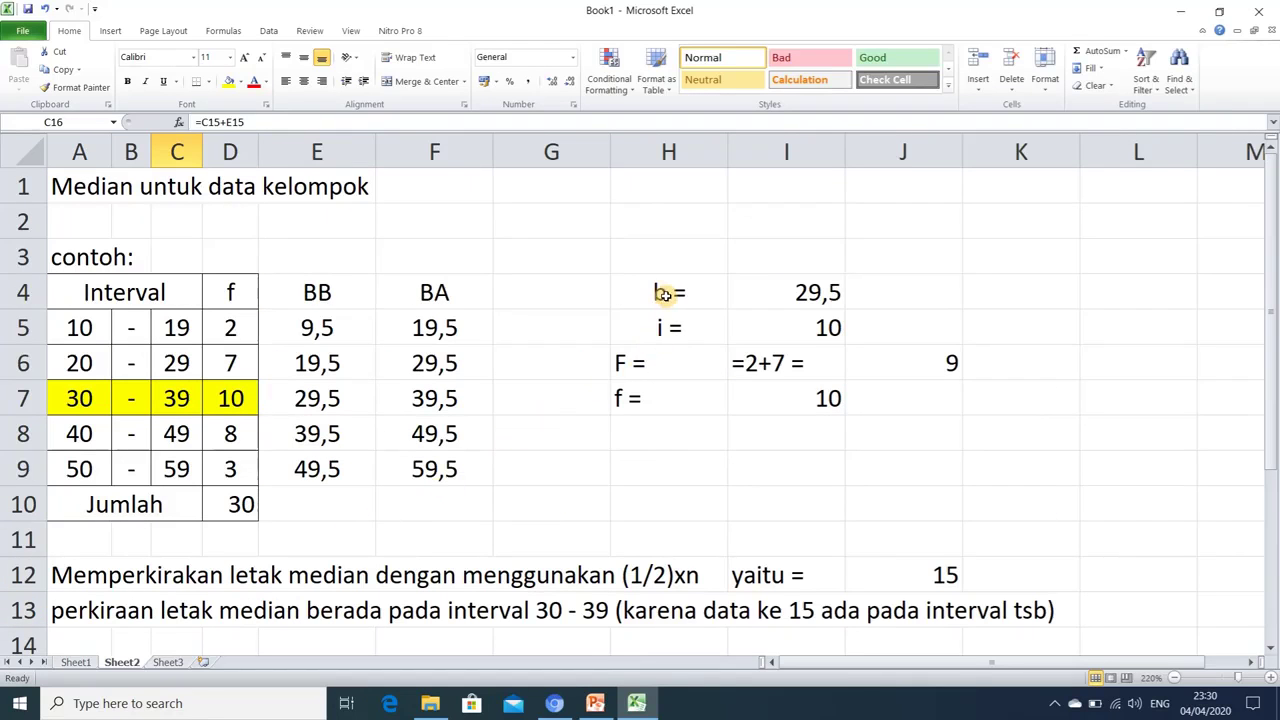
Examine the components b, i, F and f in H4:J7, the (1/2)xn location notes, the total frequency in D10 and the median in C16
left_click_drag(663, 290, 857, 407)
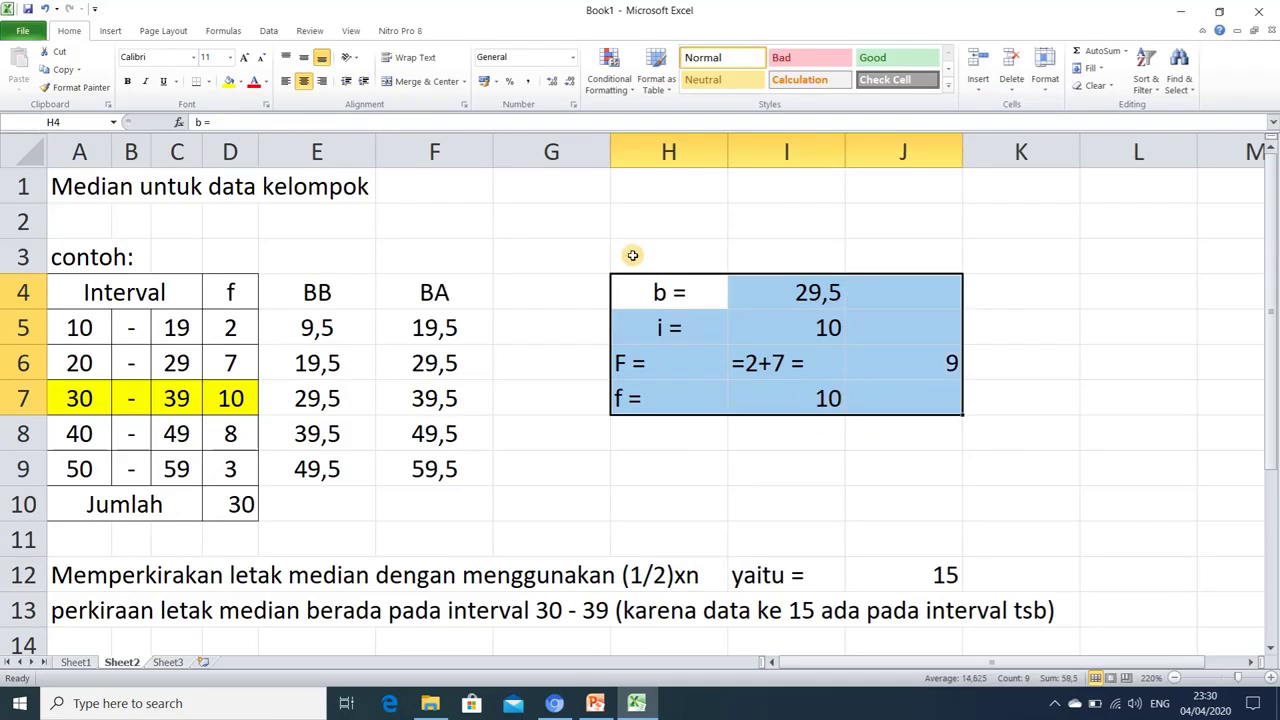
left_click(662, 328)
left_click(652, 363)
left_click(654, 401)
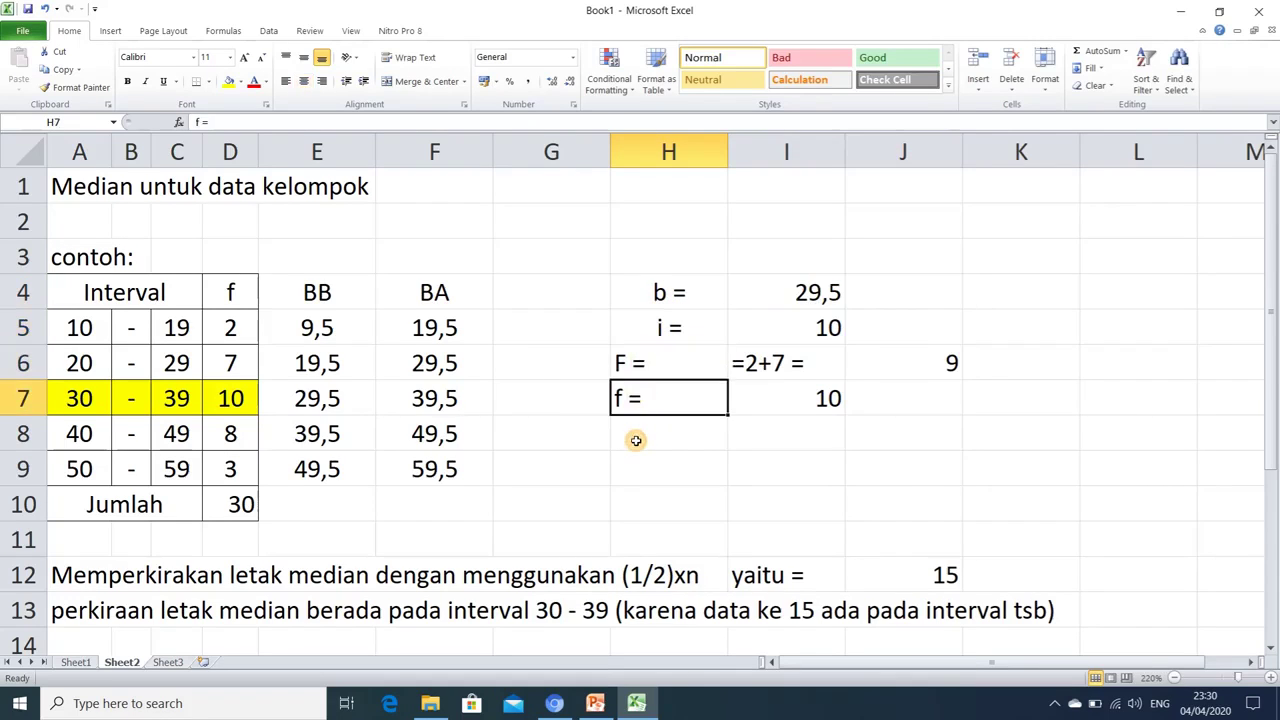
scroll(636, 440, "down", 1)
left_click(676, 190)
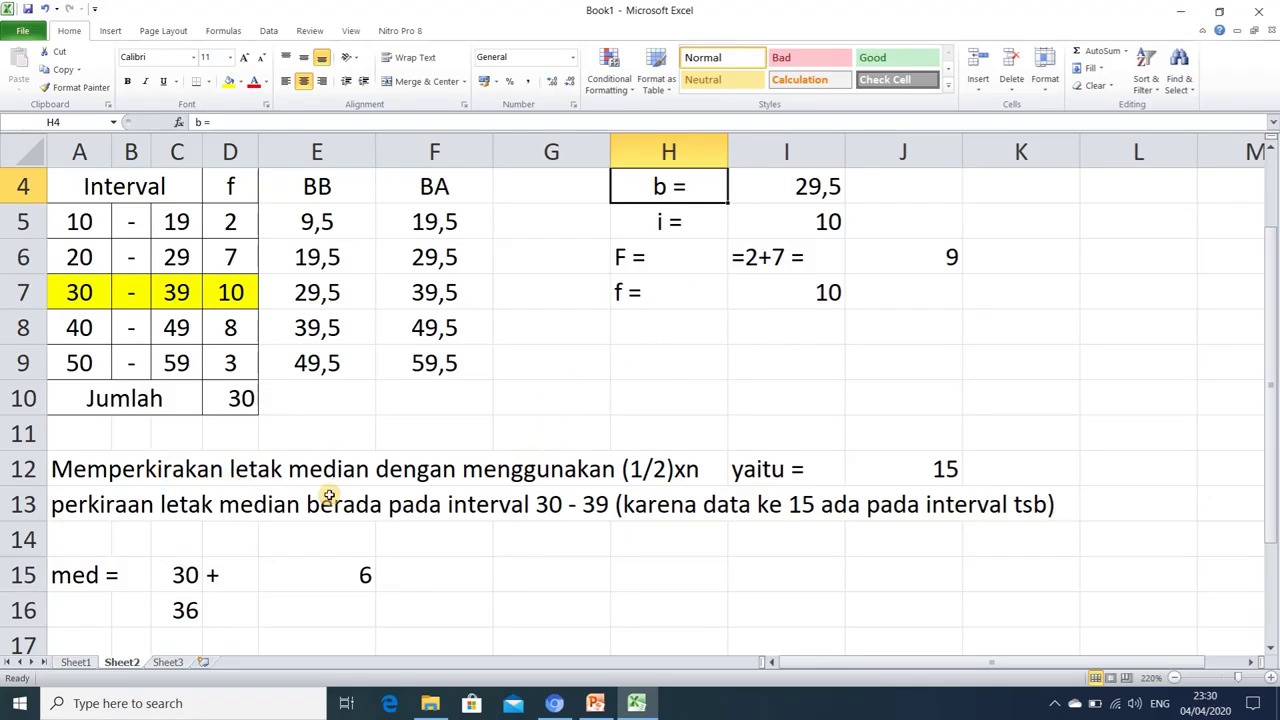
left_click(664, 470)
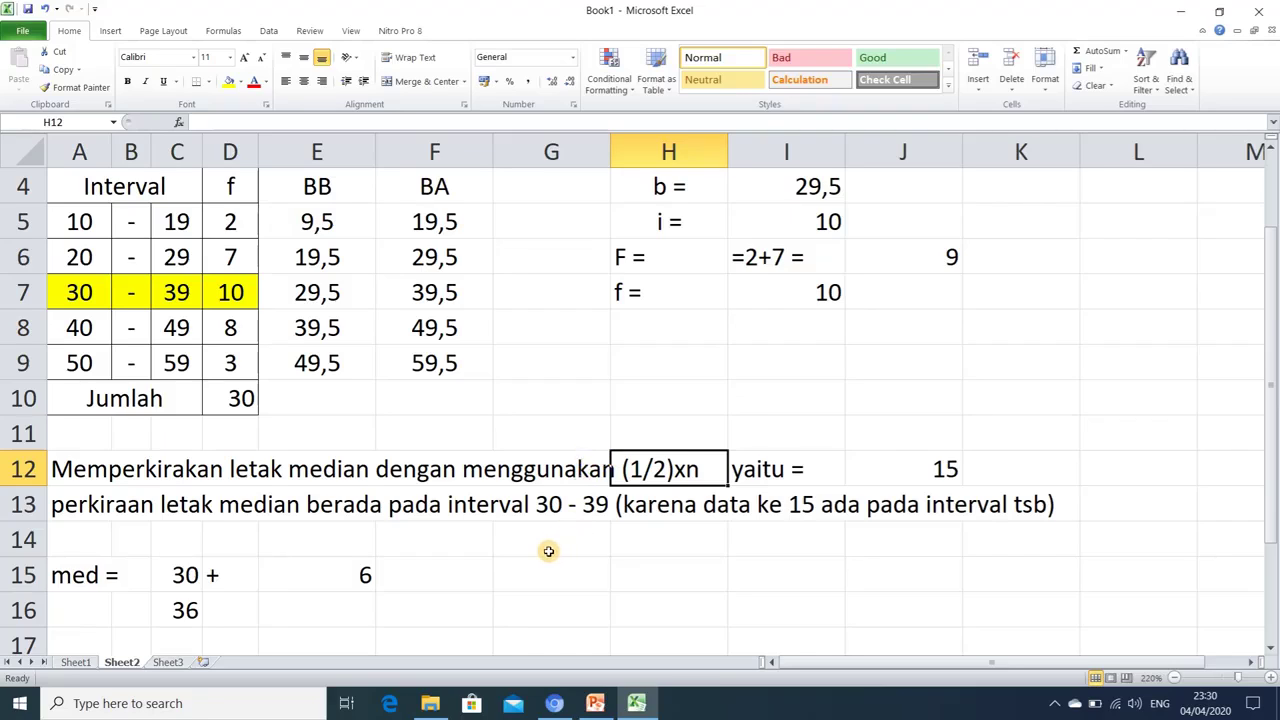
left_click(241, 405)
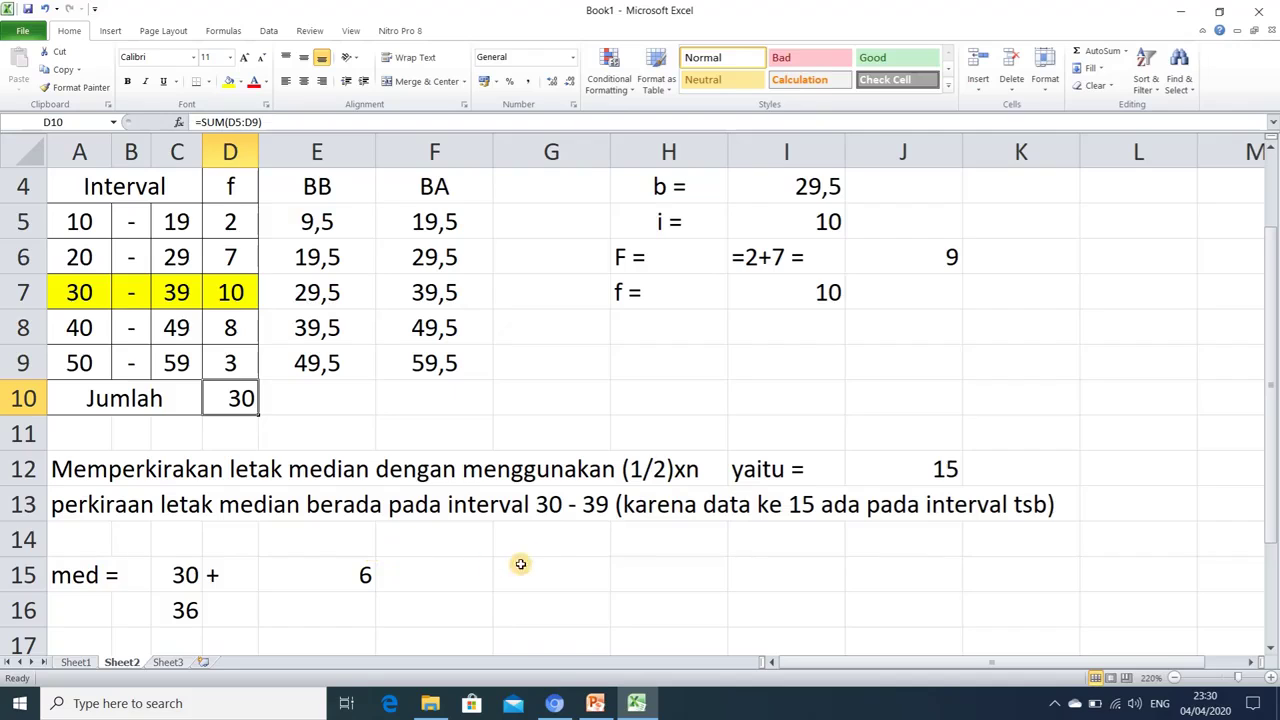
left_click(570, 508)
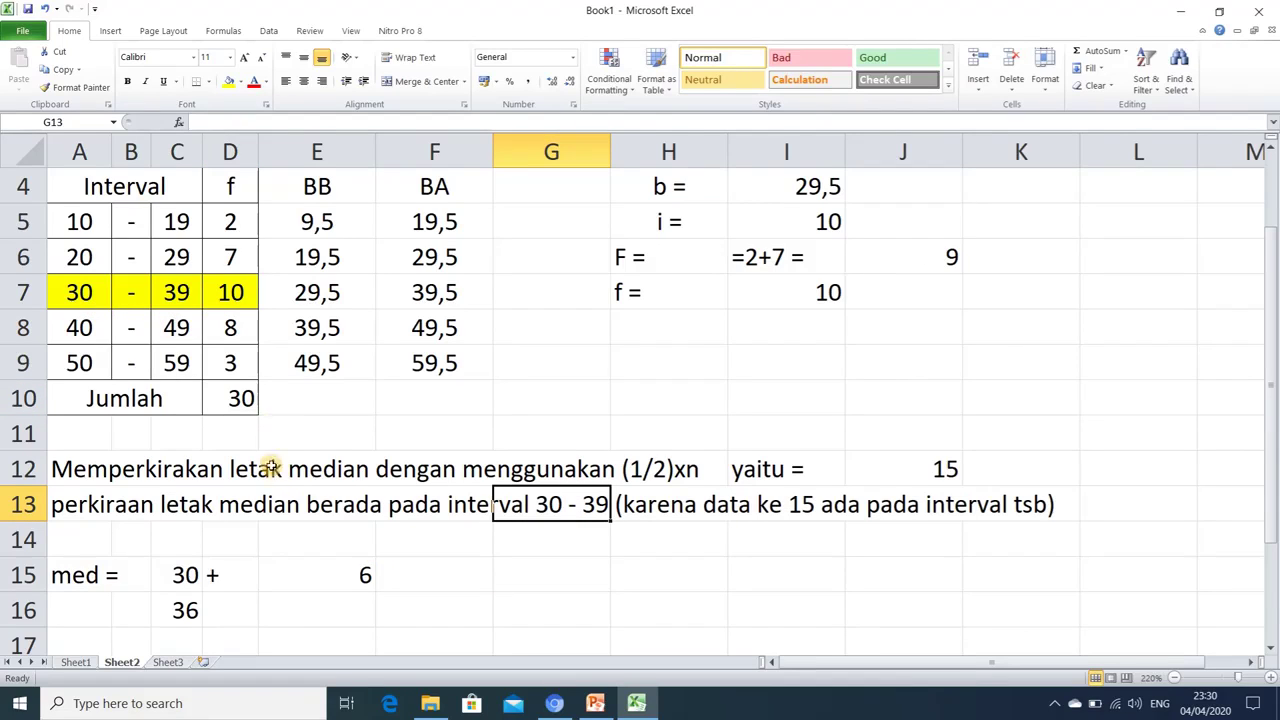
left_click(185, 612)
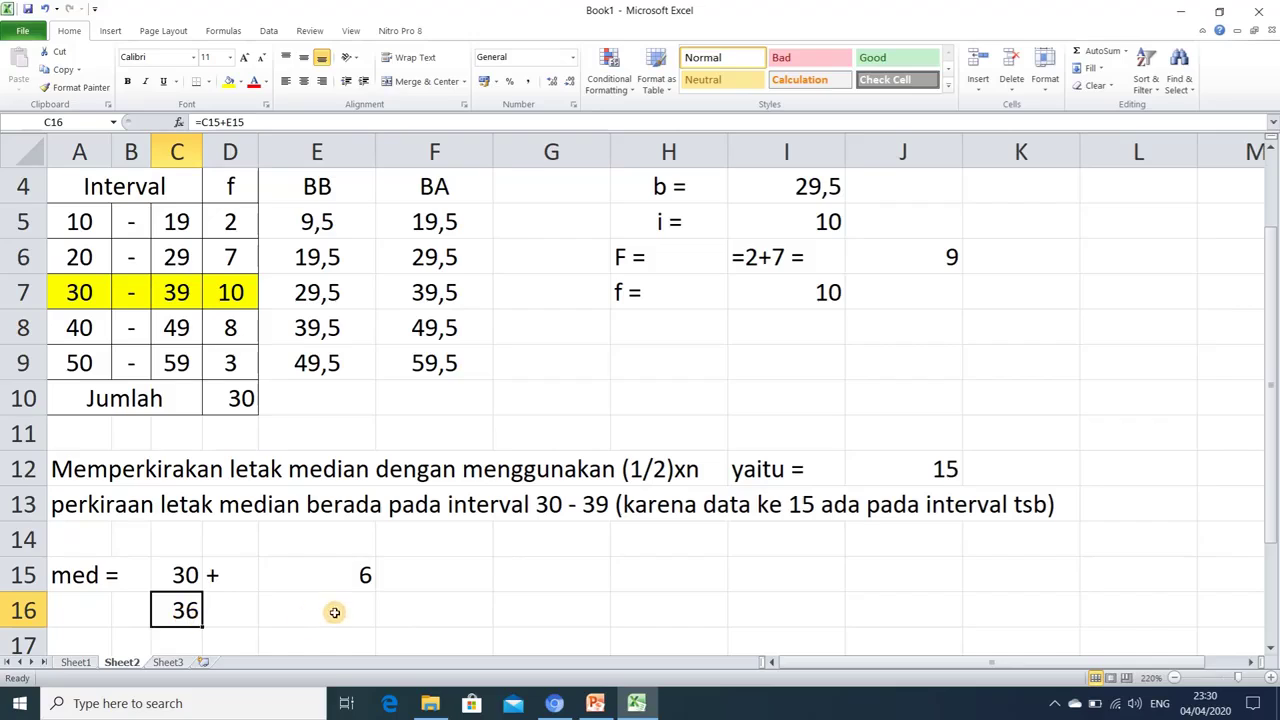